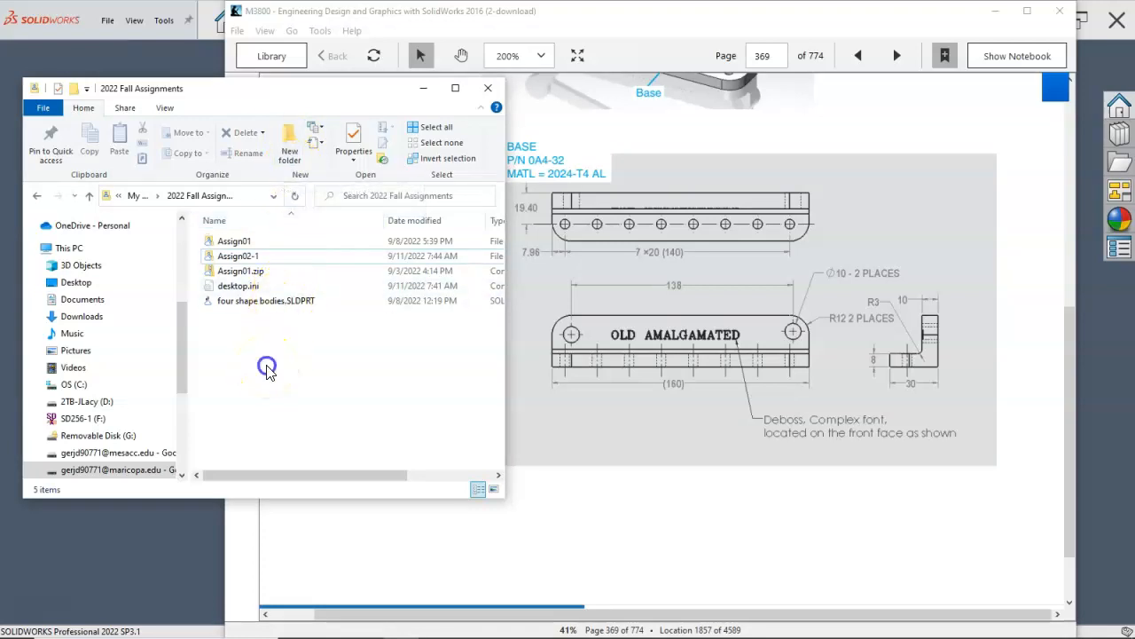
# Step: Create a folder named Assign02-2 inside 2022 Fall Assignments, open it, and minimize the file window
pyautogui.click(289, 146)
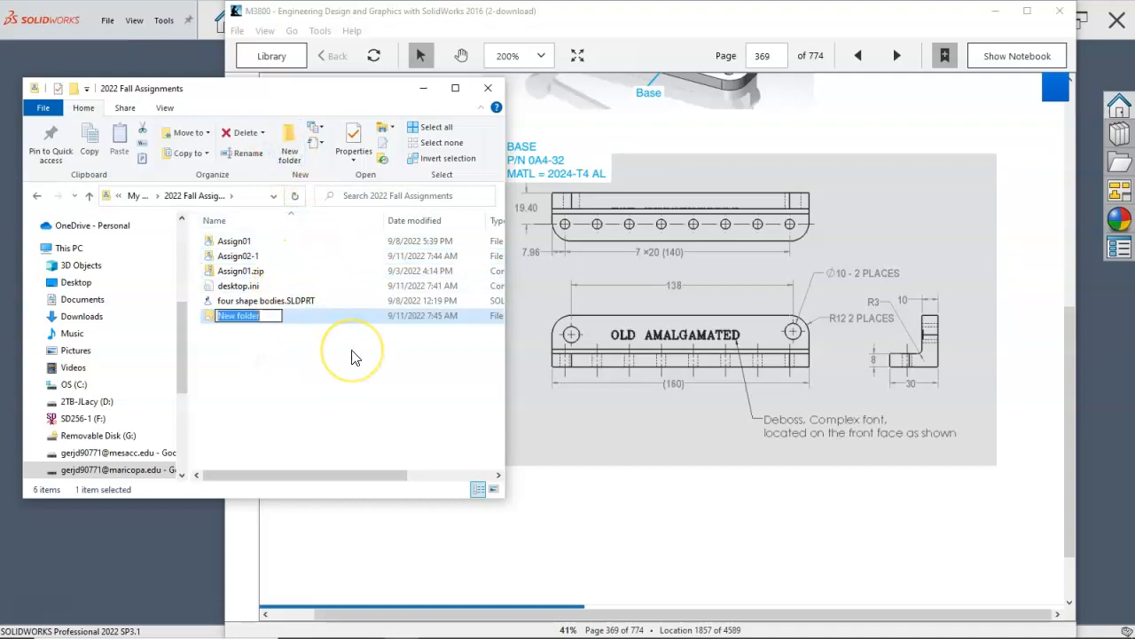
pyautogui.write('Ass')
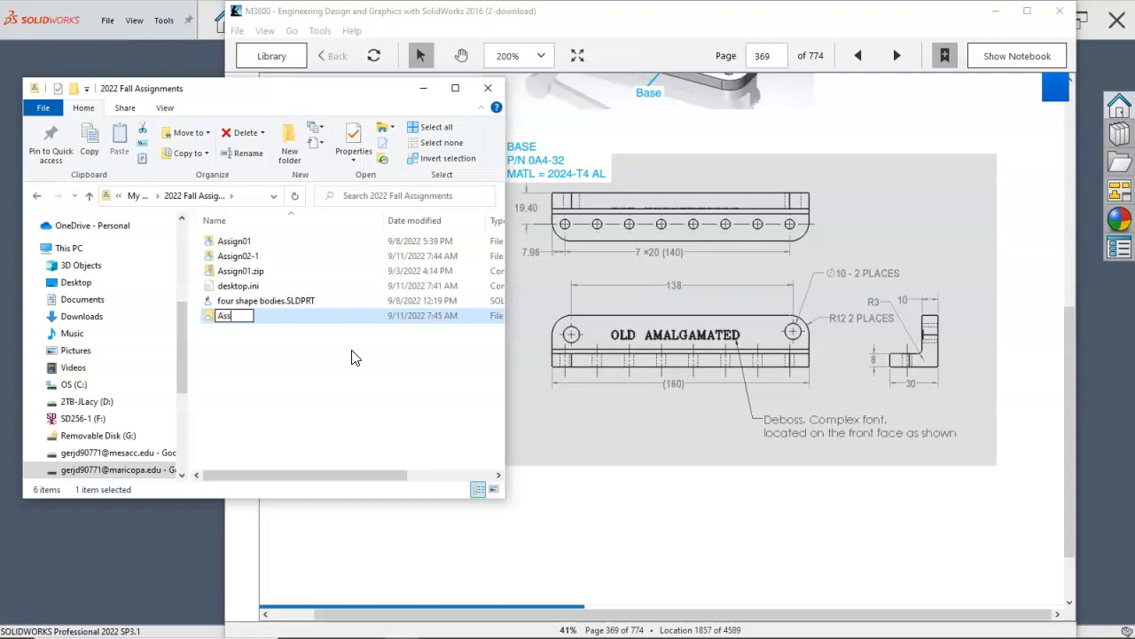
pyautogui.write('ign02-2')
pyautogui.press('Return')
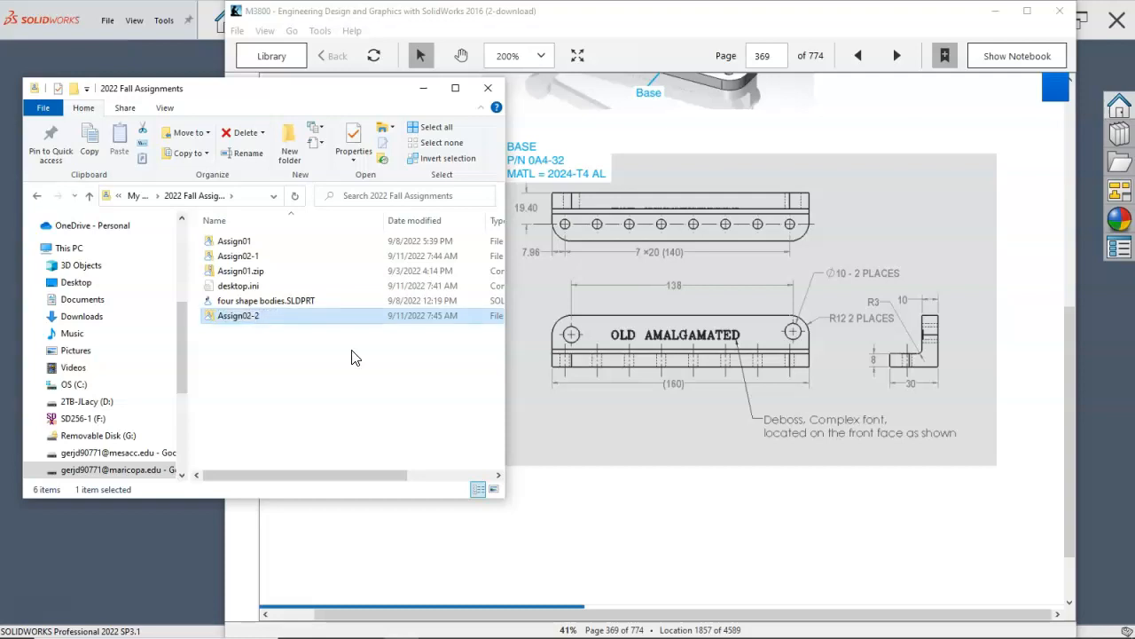
pyautogui.doubleClick(256, 316)
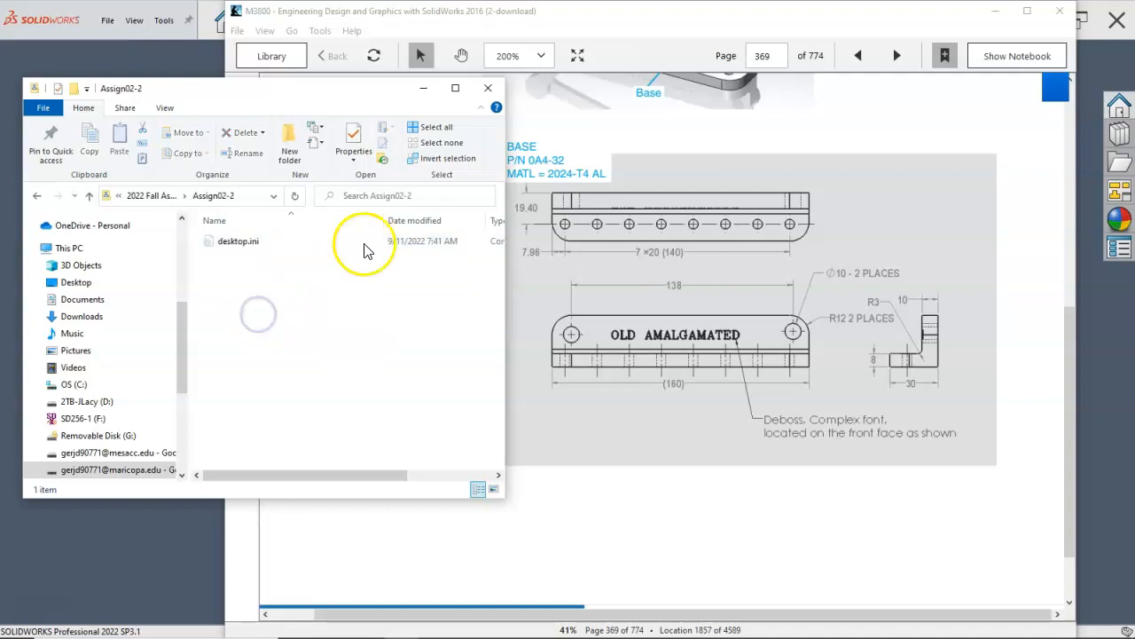
pyautogui.click(425, 88)
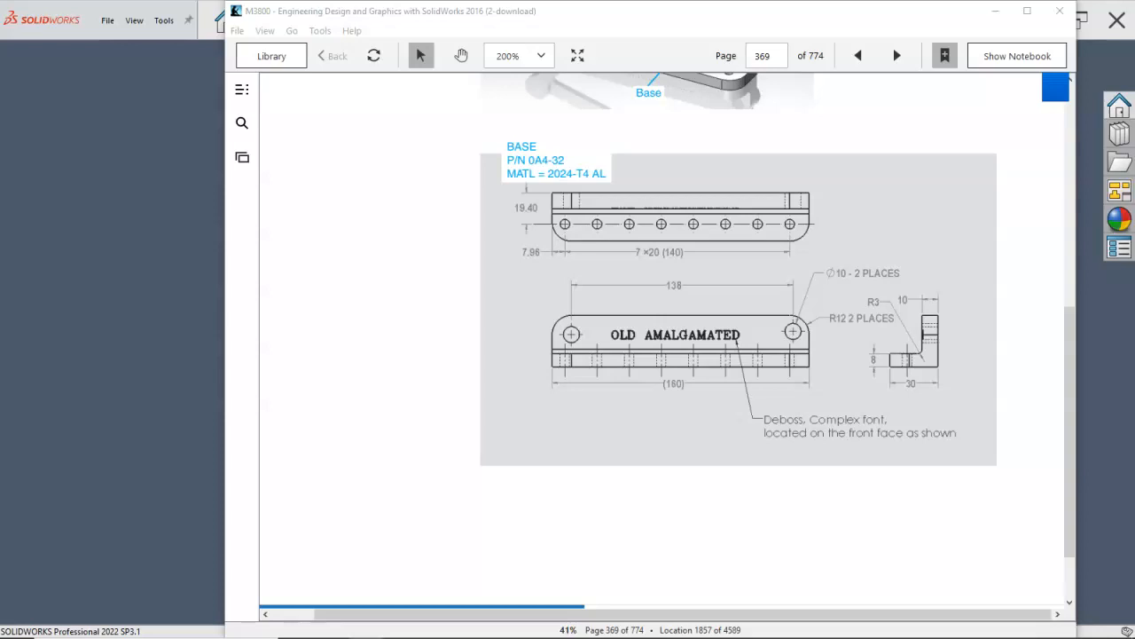
# Step: Examine the base drawing's side profile, its fillet radius, and the outlines of the top and front views
pyautogui.moveTo(894, 356)
pyautogui.mouseDown()
pyautogui.moveTo(895, 369)
pyautogui.moveTo(920, 374)
pyautogui.moveTo(941, 333)
pyautogui.moveTo(915, 316)
pyautogui.moveTo(916, 351)
pyautogui.moveTo(890, 375)
pyautogui.mouseUp()
pyautogui.moveTo(880, 294)
pyautogui.mouseDown()
pyautogui.moveTo(875, 311)
pyautogui.moveTo(874, 301)
pyautogui.mouseUp()
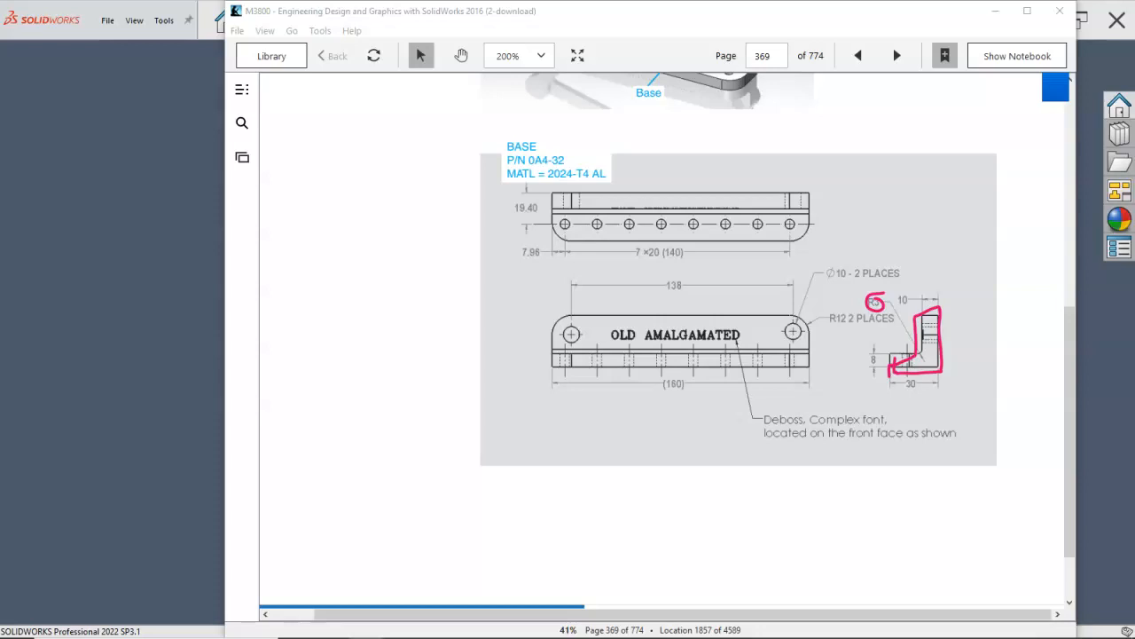
pyautogui.moveTo(552, 193)
pyautogui.mouseDown()
pyautogui.moveTo(554, 234)
pyautogui.moveTo(612, 250)
pyautogui.moveTo(794, 242)
pyautogui.moveTo(817, 196)
pyautogui.moveTo(543, 201)
pyautogui.moveTo(829, 207)
pyautogui.mouseUp()
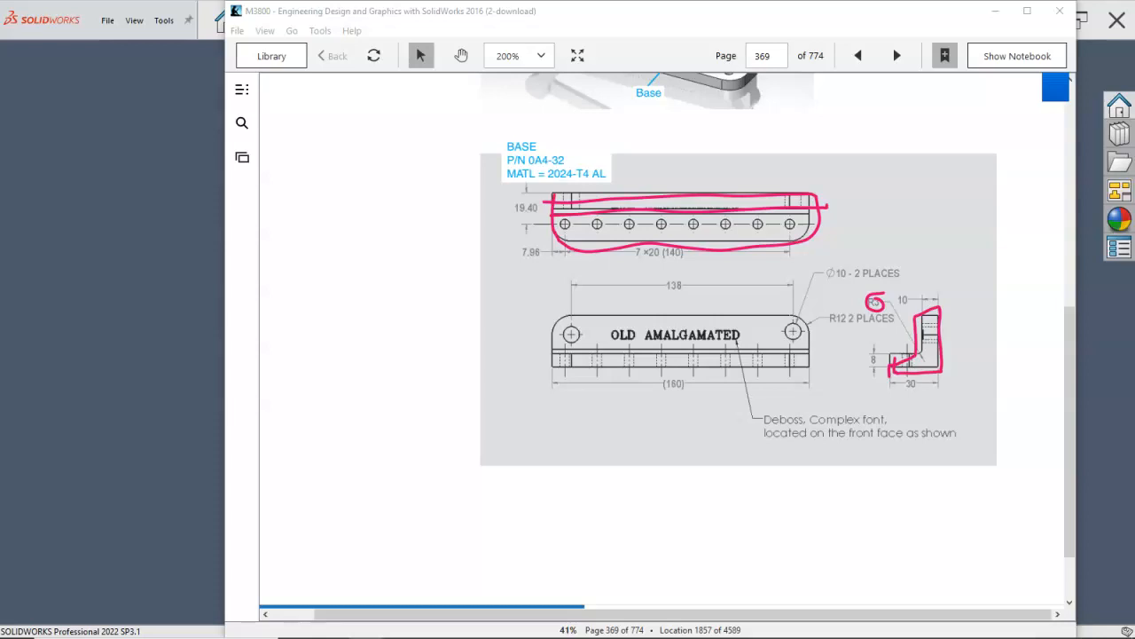
pyautogui.moveTo(556, 371)
pyautogui.mouseDown()
pyautogui.moveTo(569, 311)
pyautogui.moveTo(802, 321)
pyautogui.moveTo(818, 356)
pyautogui.moveTo(555, 384)
pyautogui.mouseUp()
pyautogui.moveTo(822, 351); pyautogui.dragTo(541, 357)
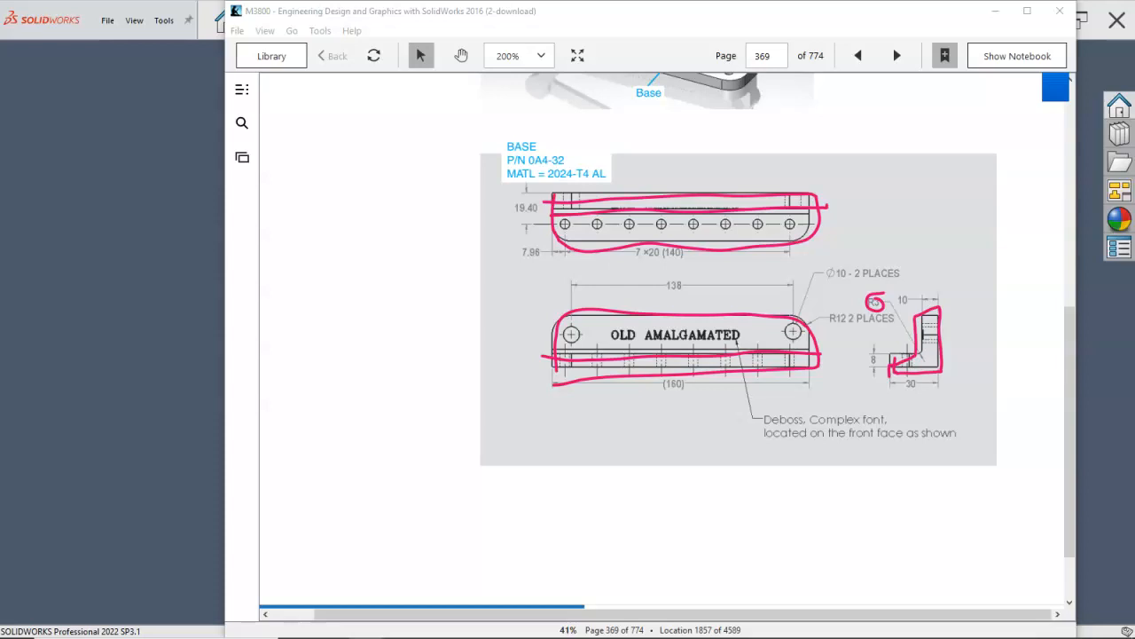
pyautogui.press('Escape')
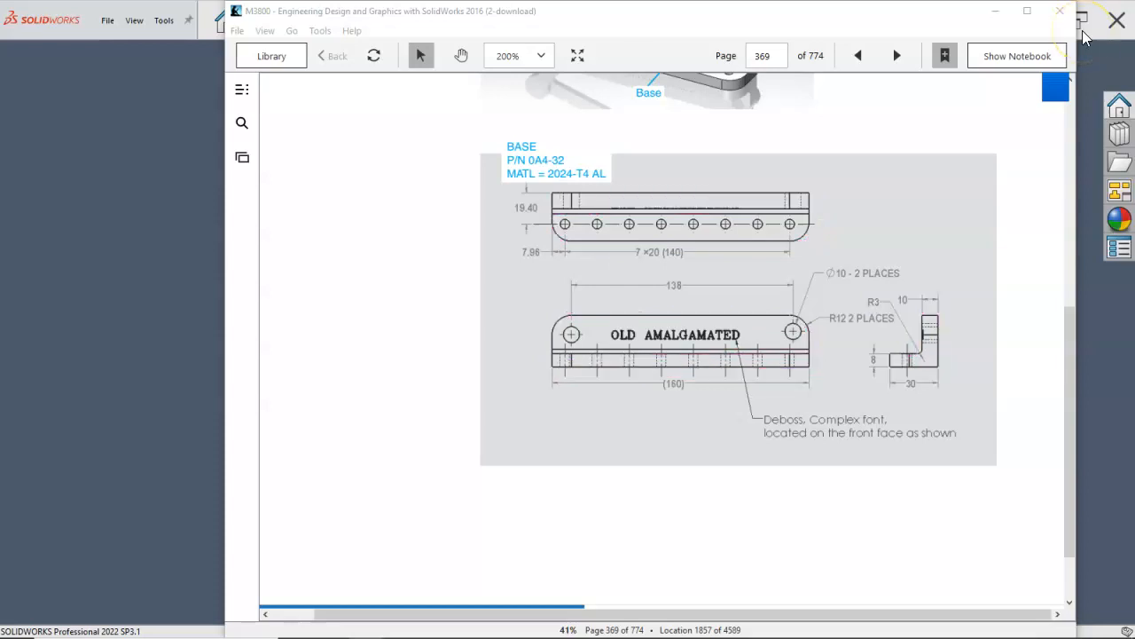
# Step: Switch to SOLIDWORKS, create a new part document, and check the base drawing's dimensions
pyautogui.moveTo(775, 18); pyautogui.dragTo(0, 11)
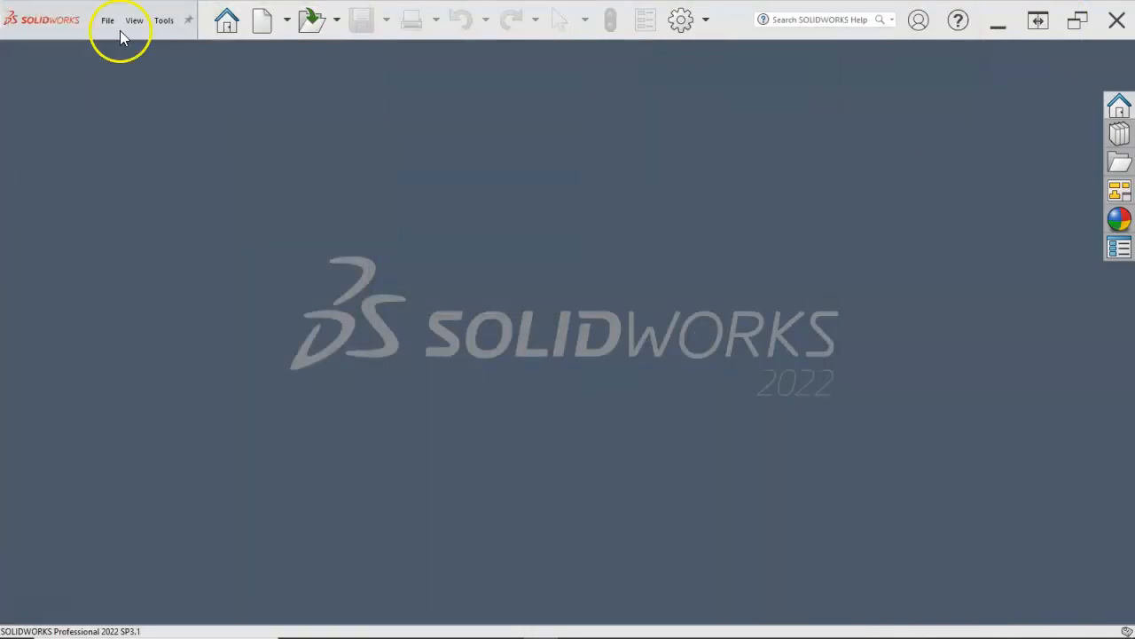
pyautogui.click(259, 23)
pyautogui.click(290, 149)
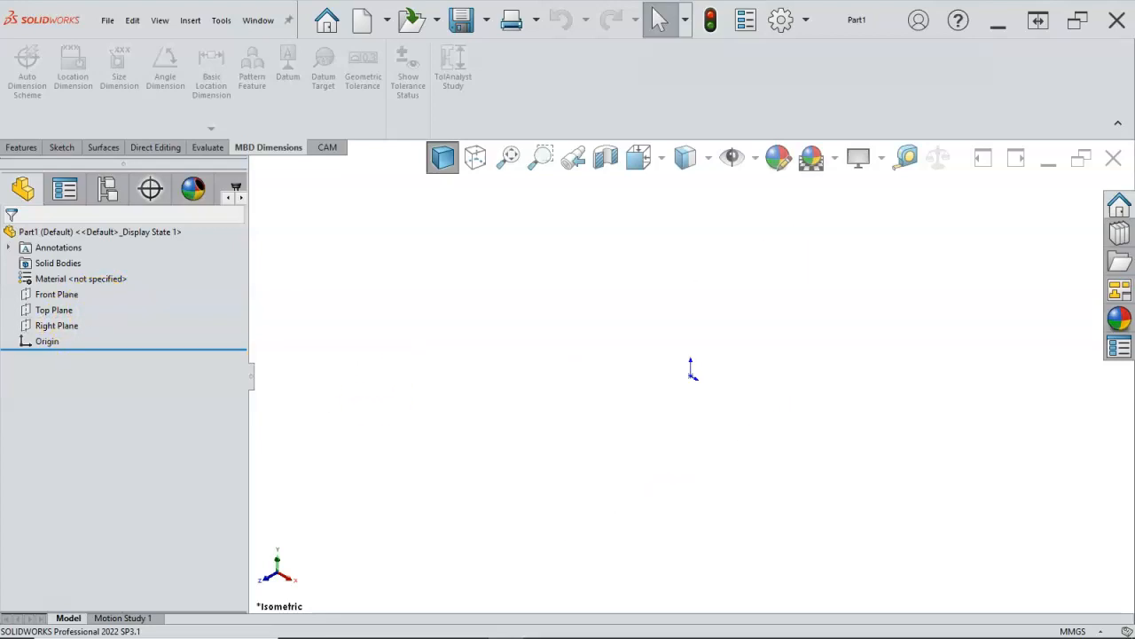
pyautogui.moveTo(0, 93); pyautogui.dragTo(497, 46)
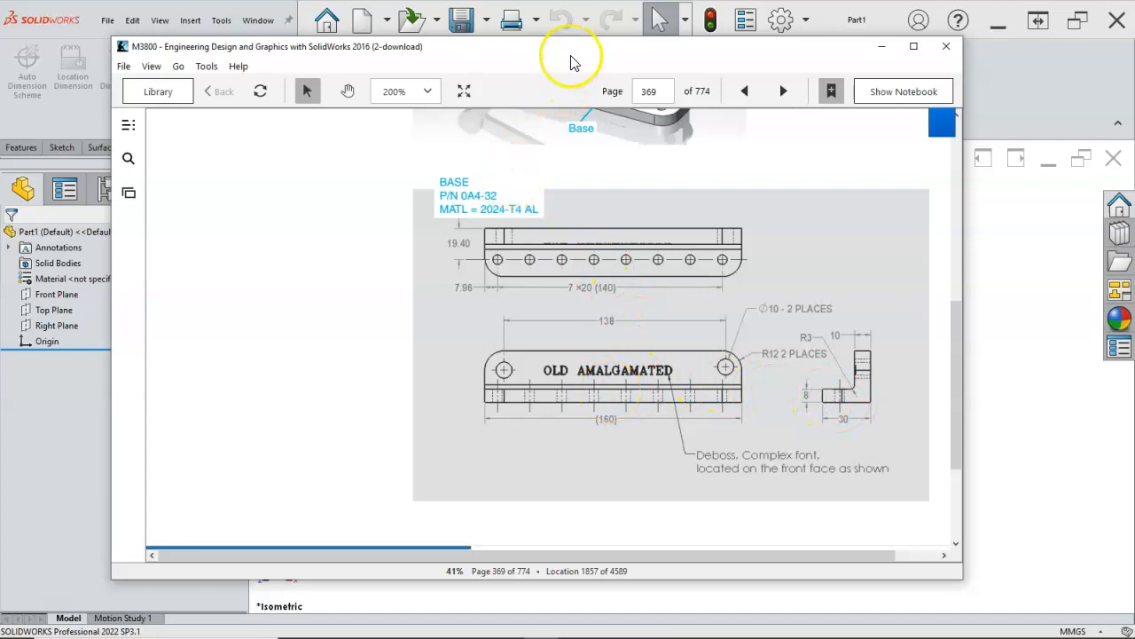
pyautogui.moveTo(570, 53); pyautogui.dragTo(0, 22)
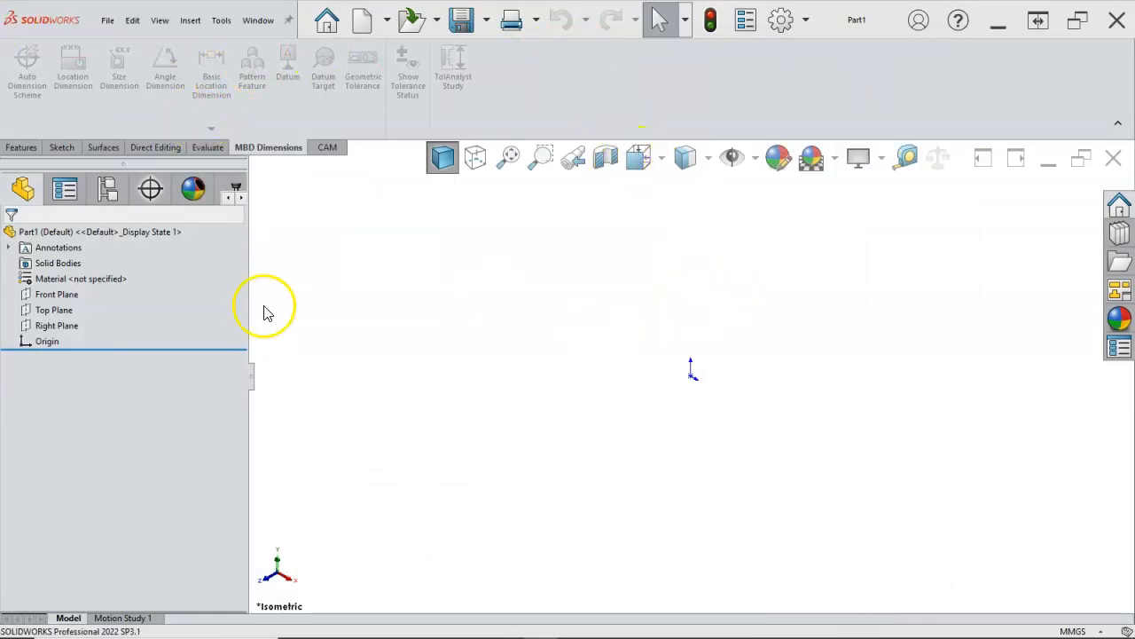
# Step: Start a new sketch on the Right Plane
pyautogui.click(76, 327)
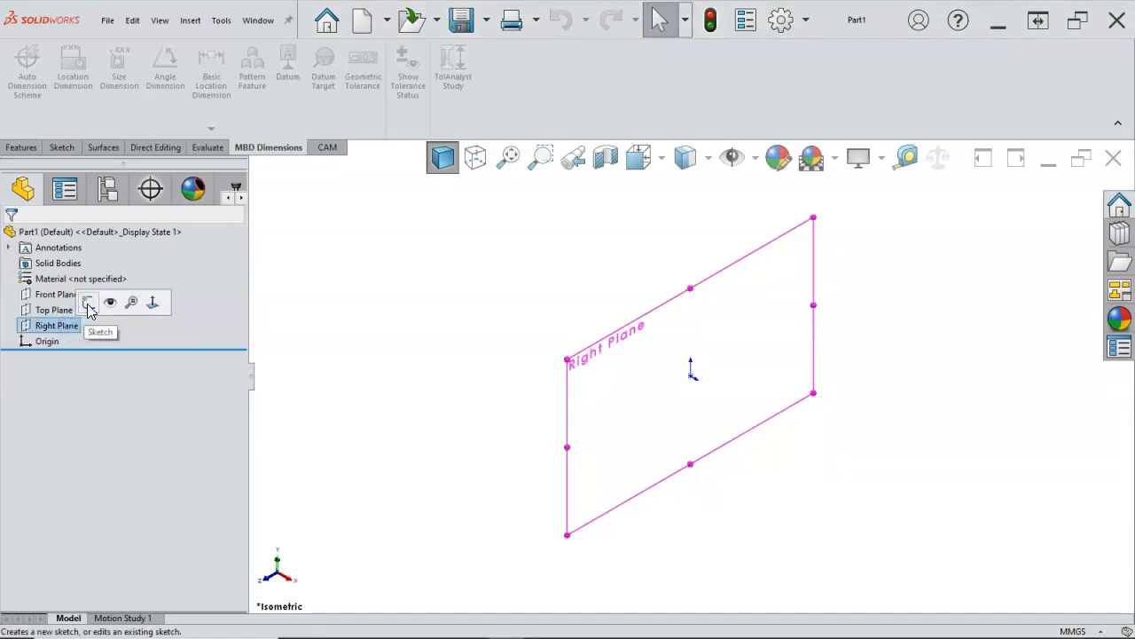
pyautogui.click(88, 305)
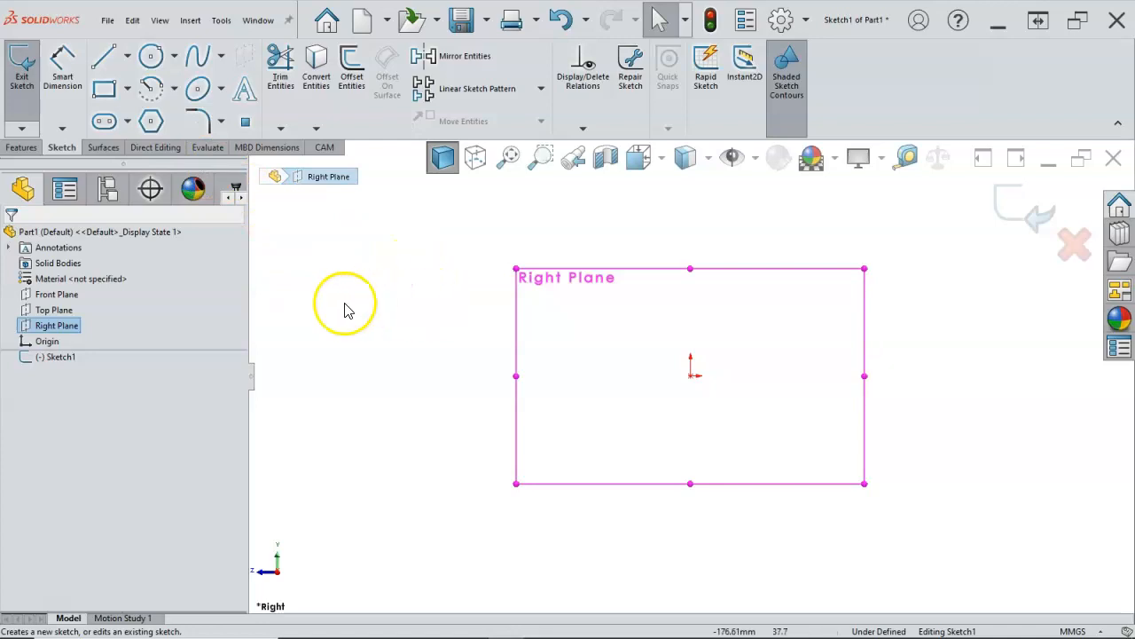
pyautogui.rightClick(53, 330)
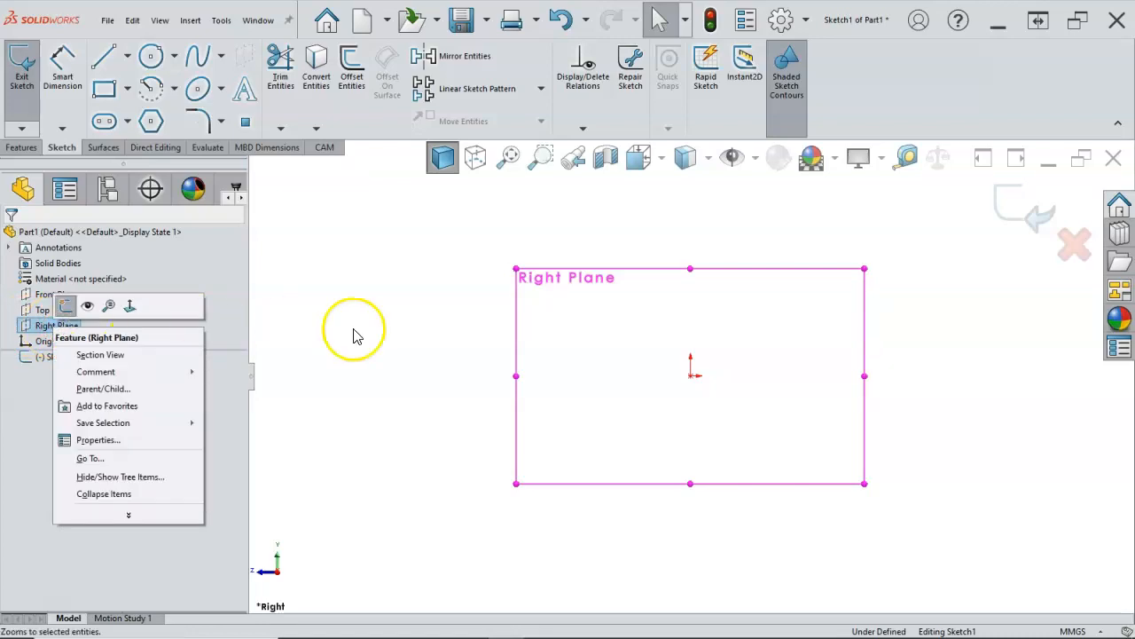
pyautogui.click(377, 326)
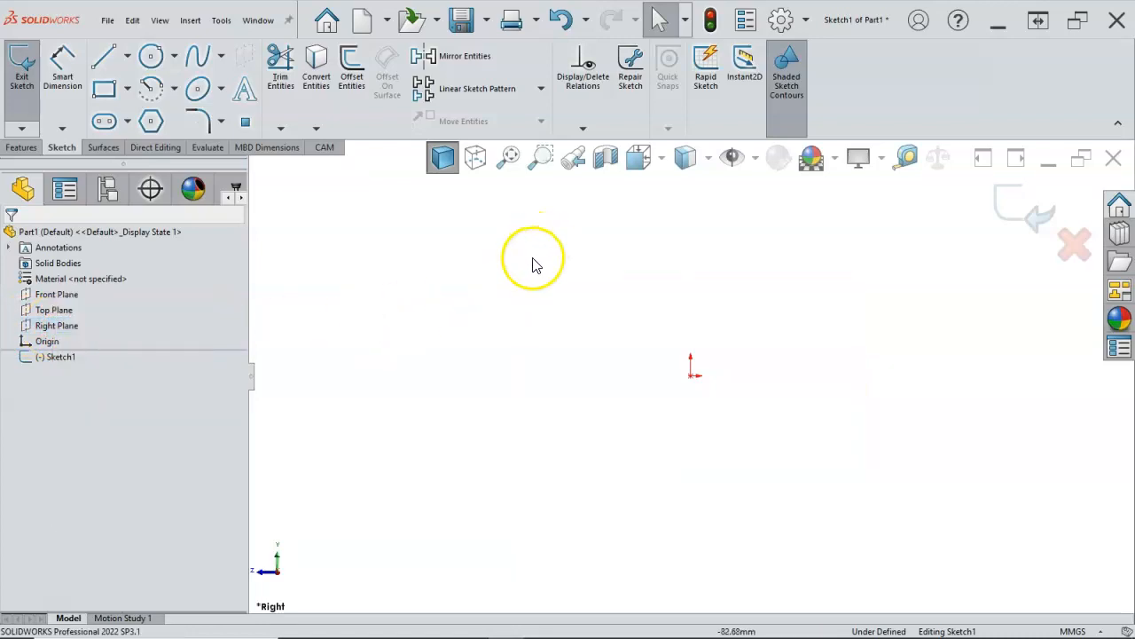
pyautogui.click(693, 380)
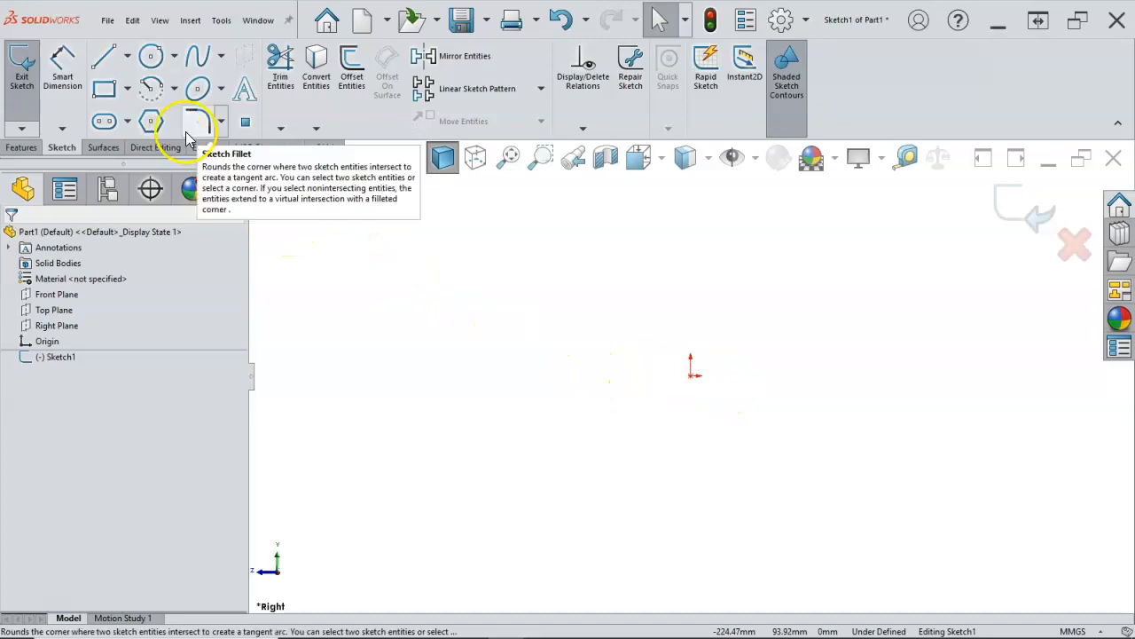
# Step: Draw a vertical line upward from the origin and set its length to 40 mm
pyautogui.click(106, 64)
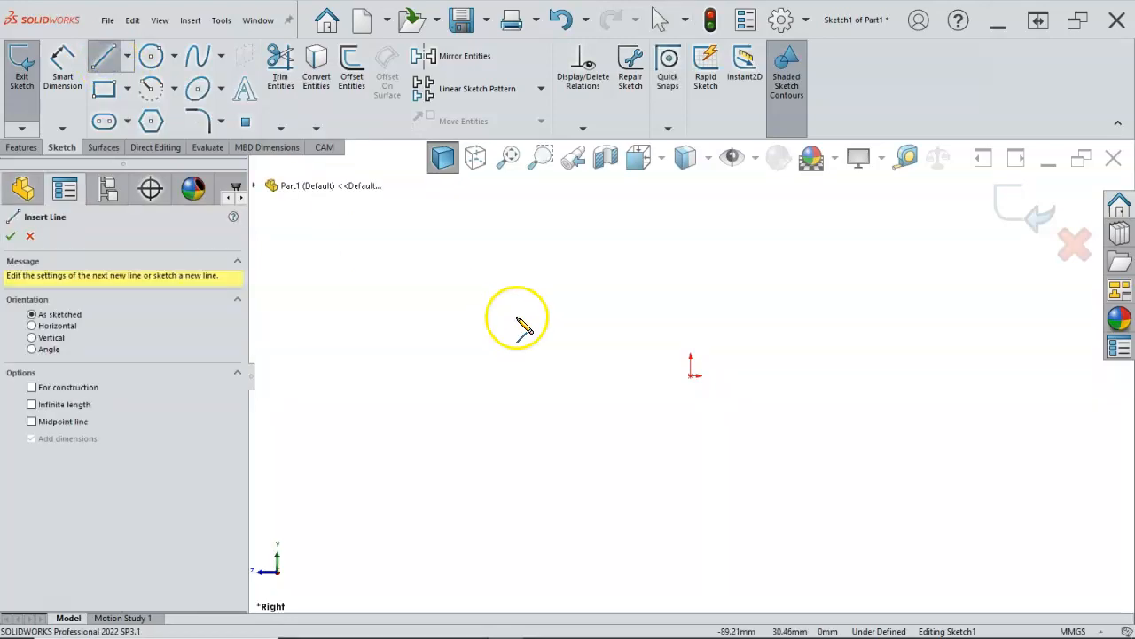
pyautogui.click(570, 323)
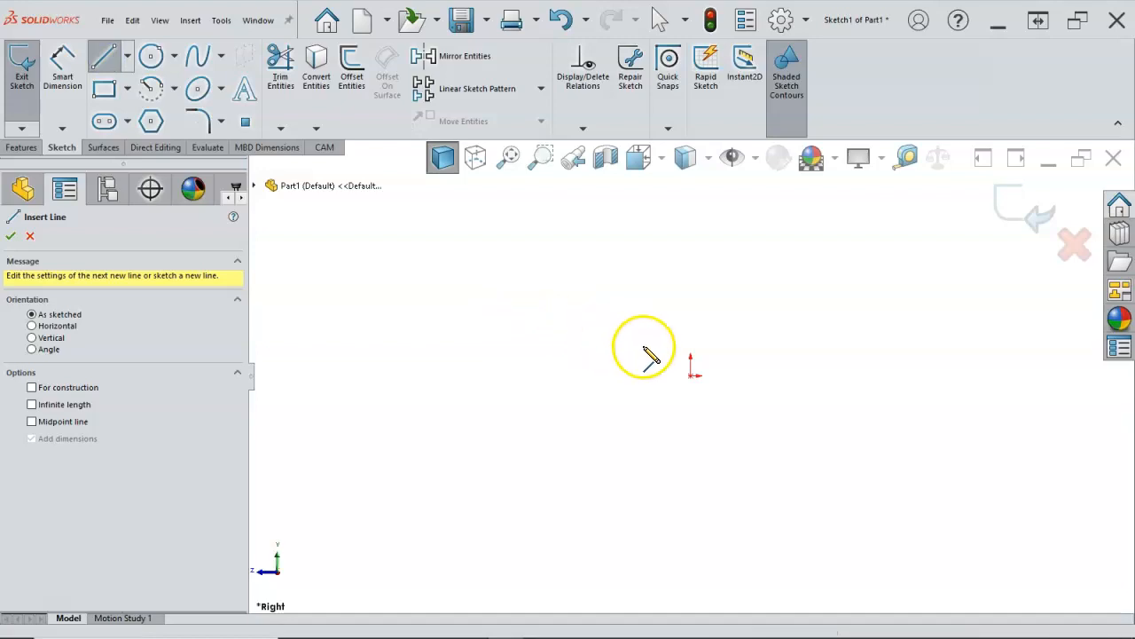
pyautogui.click(691, 376)
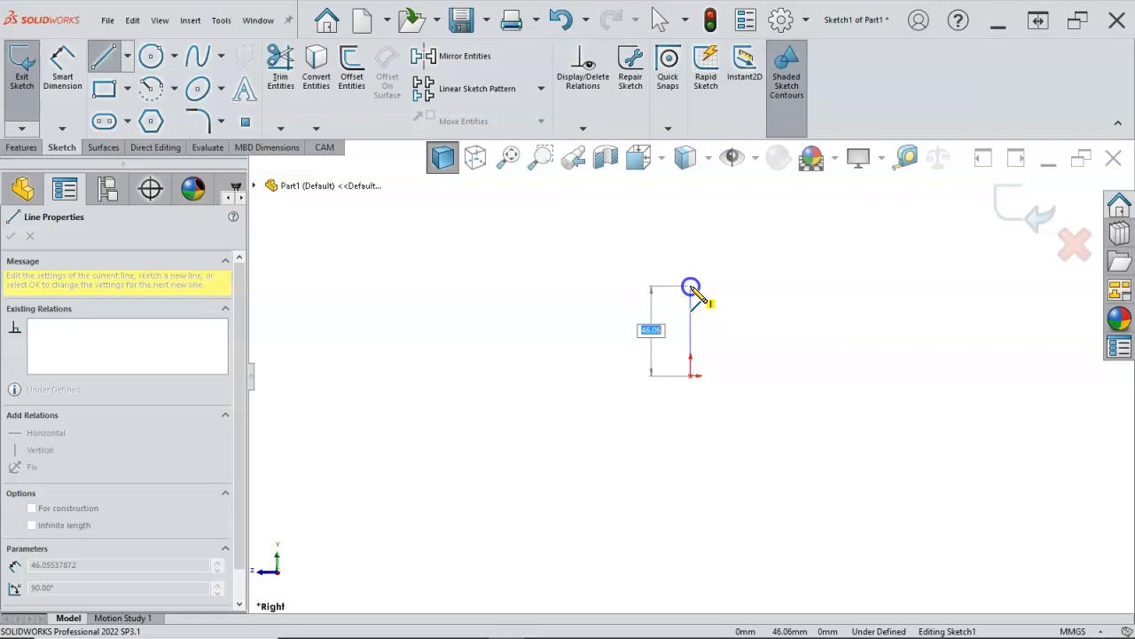
pyautogui.write('0')
pyautogui.press('Return')
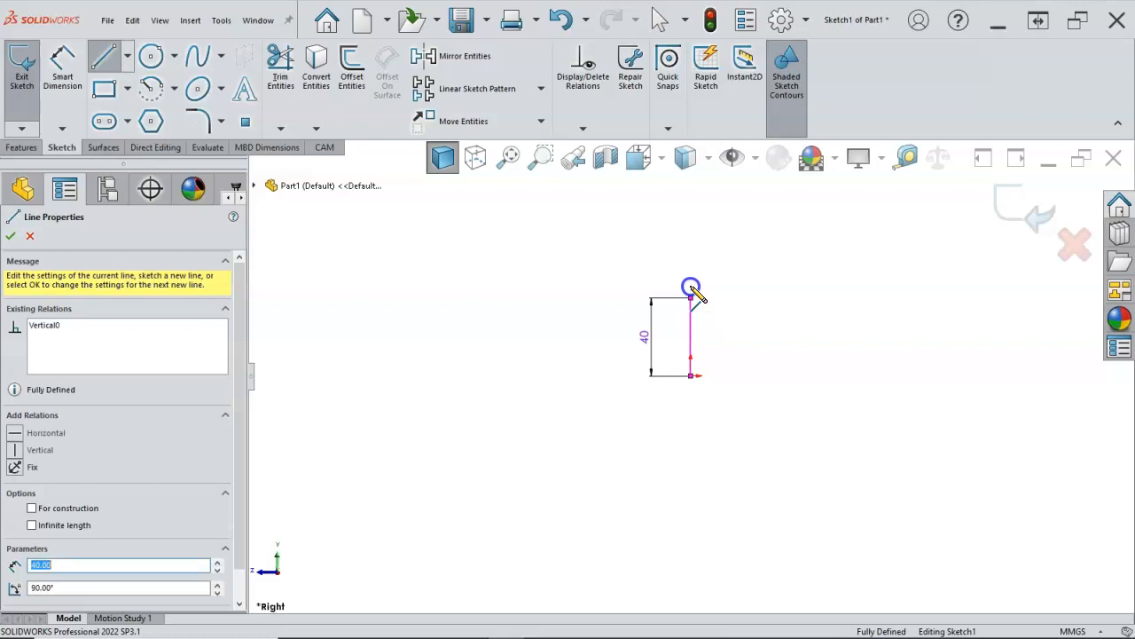
pyautogui.click(663, 331)
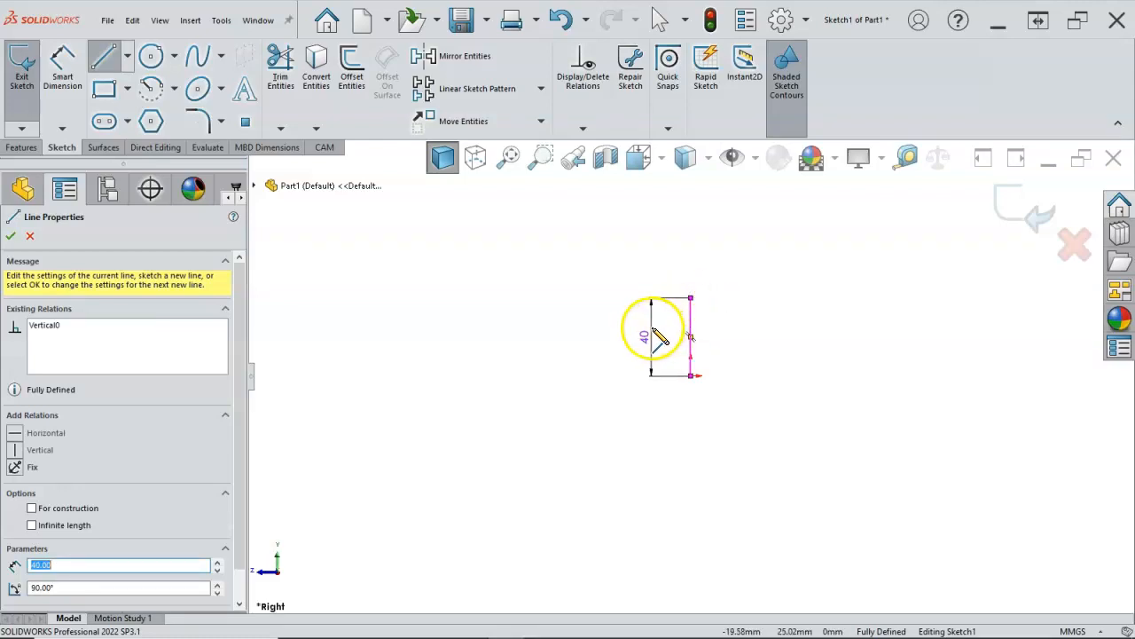
# Step: Draw a 30 mm horizontal line from the origin toward the front of the part and end the Line tool
pyautogui.click(691, 377)
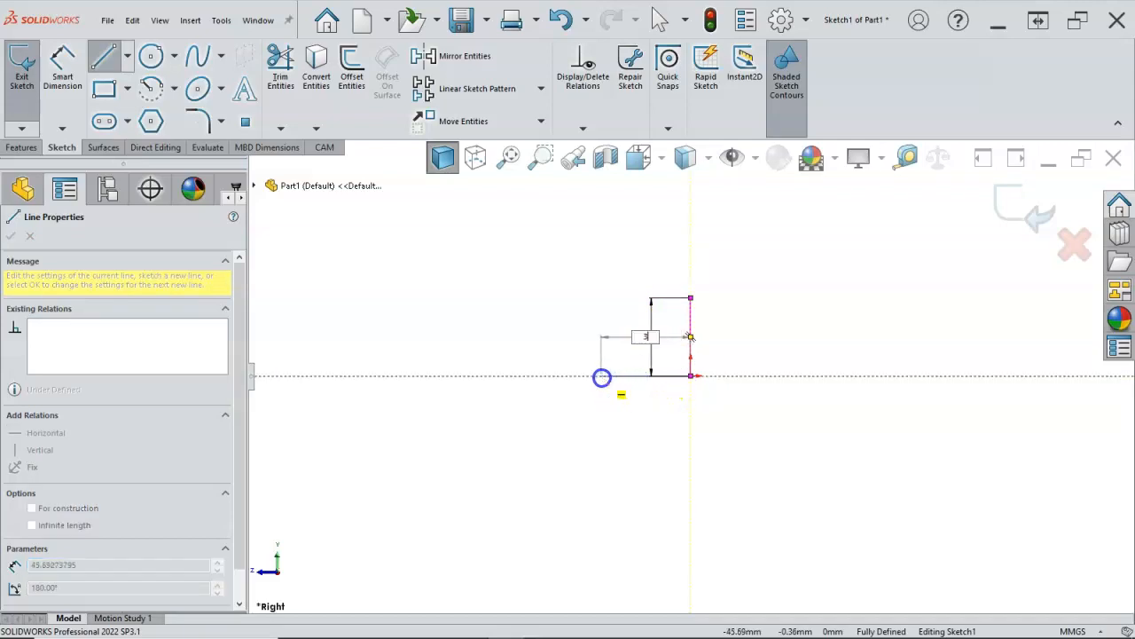
pyautogui.click(602, 377)
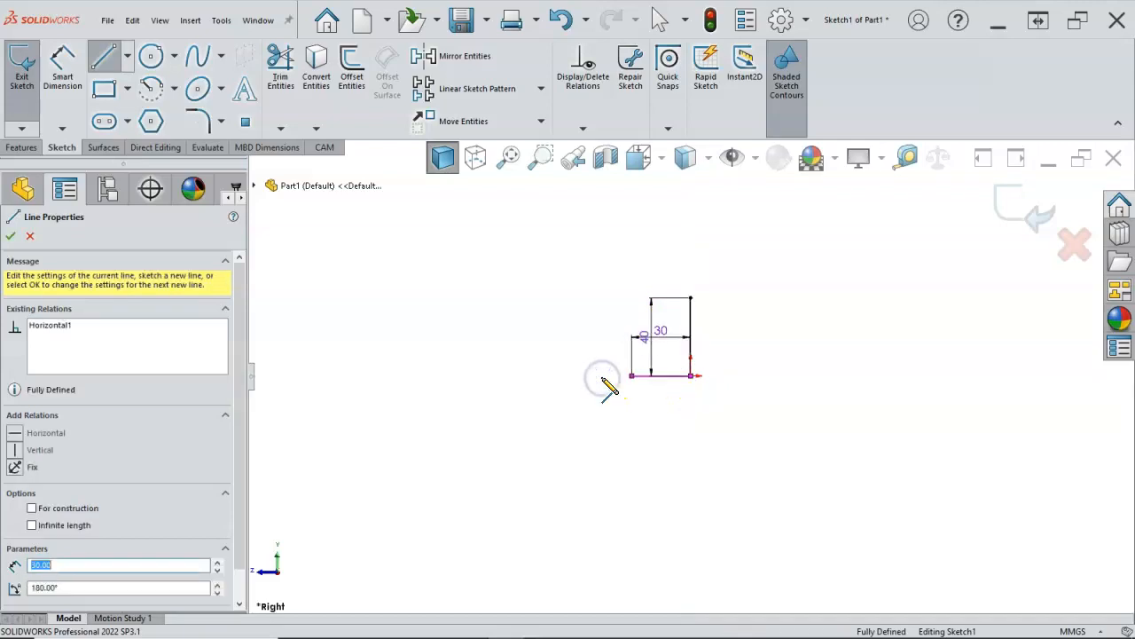
pyautogui.scroll(-2, 688, 344)
pyautogui.scroll(-1, 694, 353)
pyautogui.rightClick(718, 310)
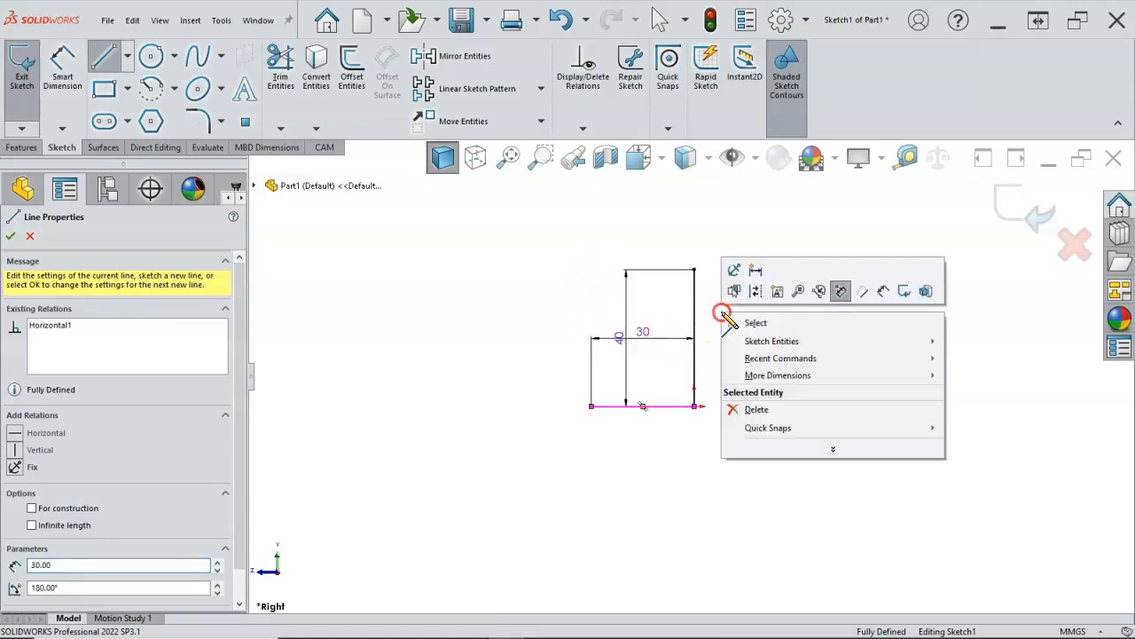
pyautogui.click(757, 325)
# Step: Reposition the 30 mm dimension below its line and the 40 mm dimension outside the vertical line
pyautogui.moveTo(643, 331); pyautogui.dragTo(642, 419)
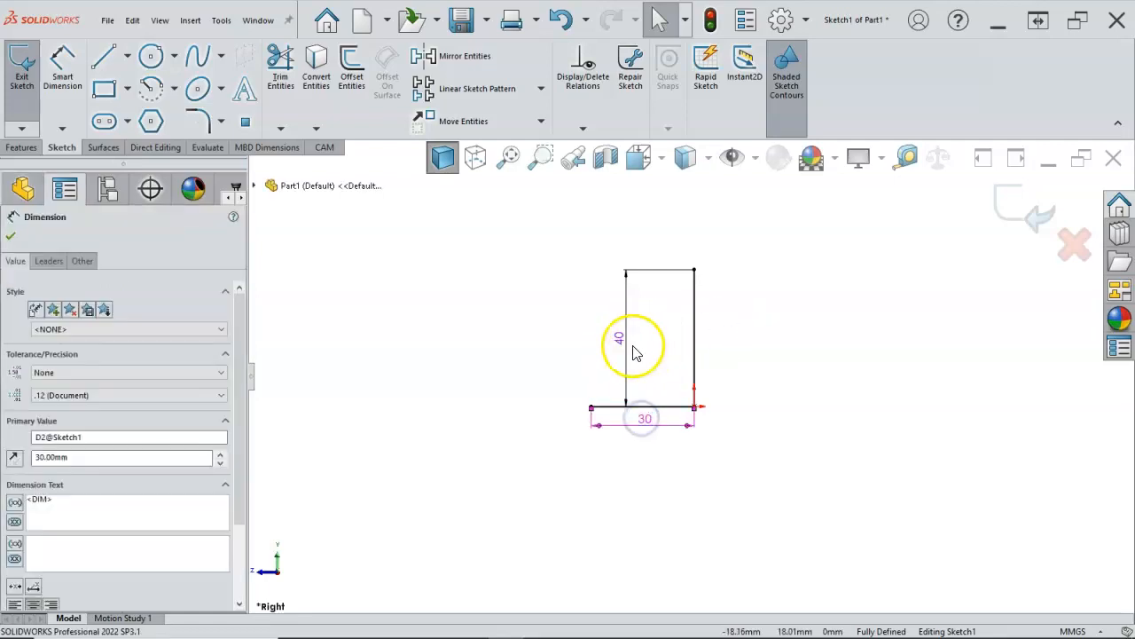
pyautogui.moveTo(619, 340); pyautogui.dragTo(806, 343)
pyautogui.moveTo(645, 419); pyautogui.dragTo(645, 474)
pyautogui.click(596, 330)
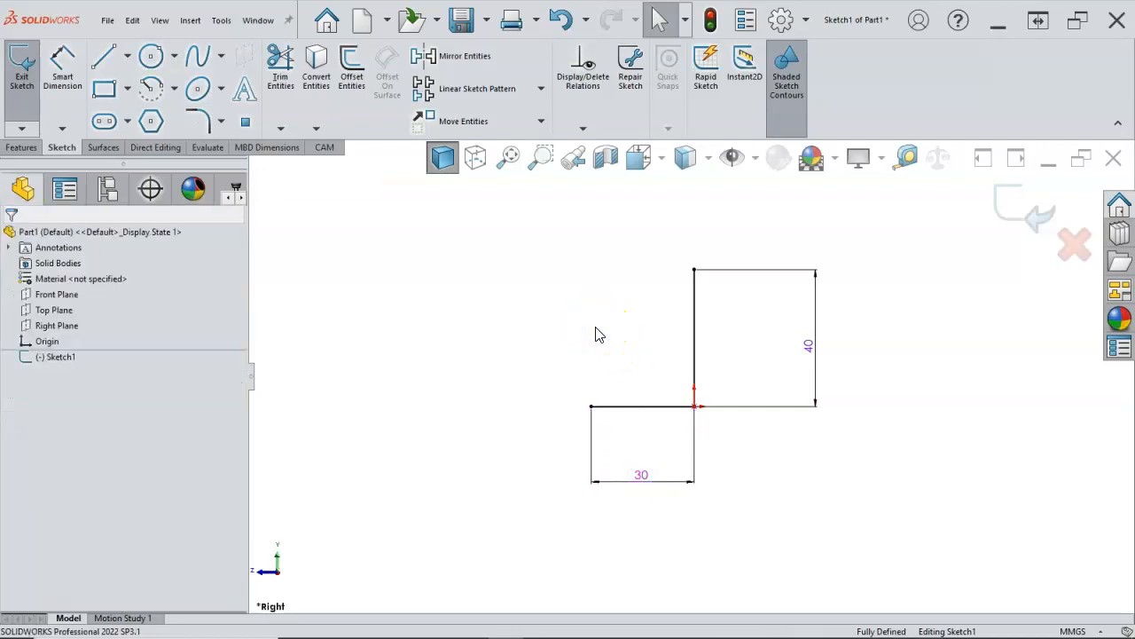
# Step: Complete the L-shaped profile with an 8 mm end line, inner horizontal and vertical lines, and a 10 mm top line
pyautogui.press('l')
pyautogui.click(592, 407)
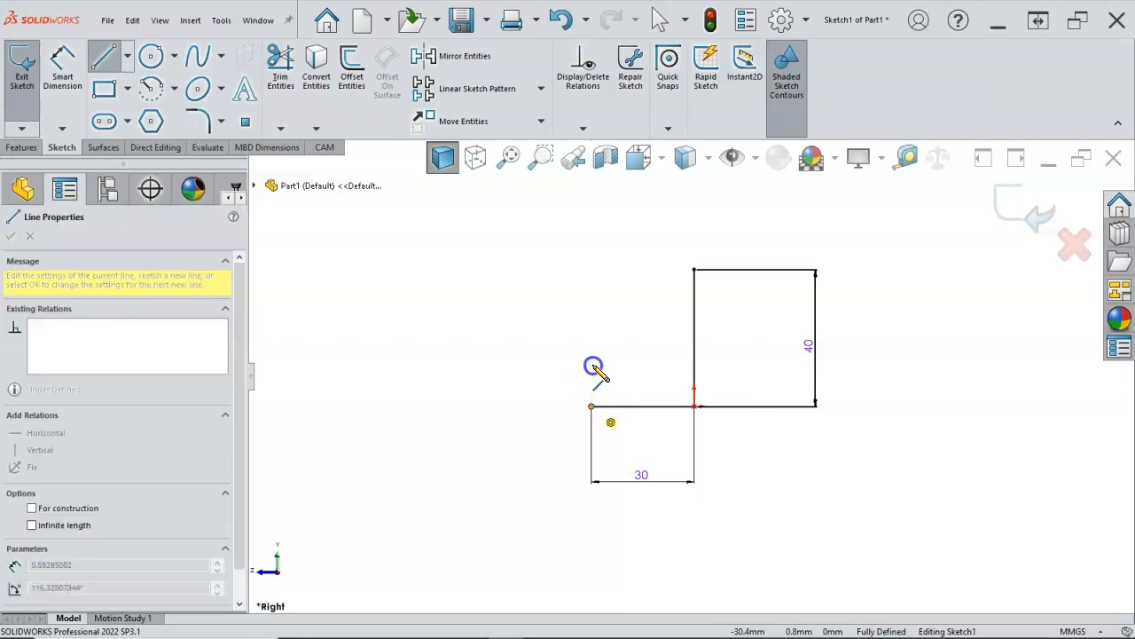
pyautogui.write('8')
pyautogui.press('Return')
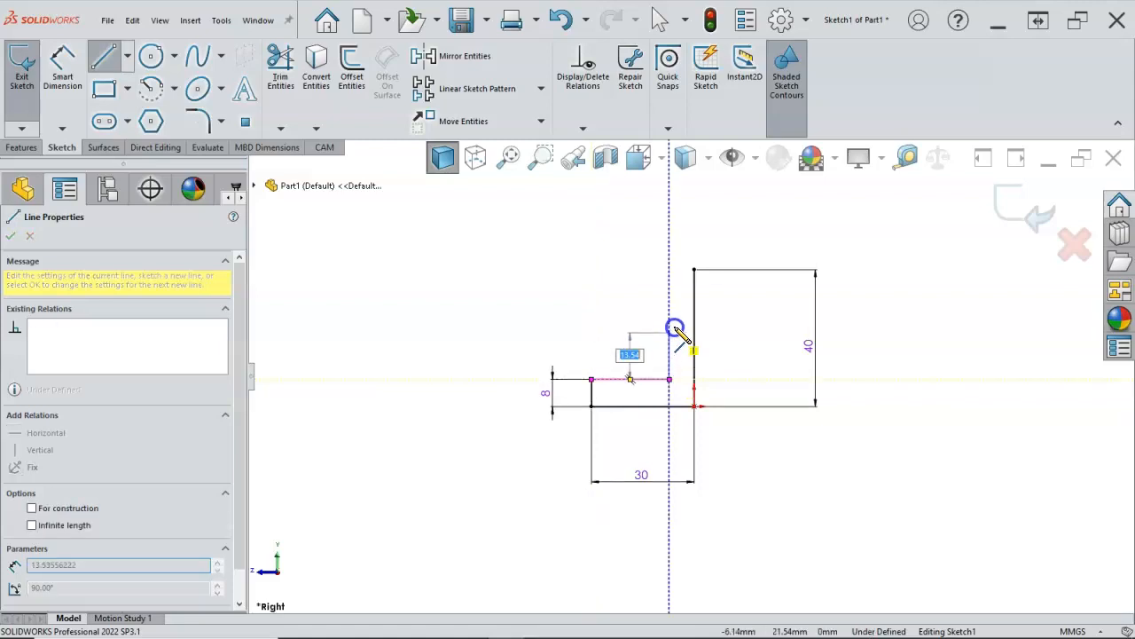
pyautogui.click(670, 271)
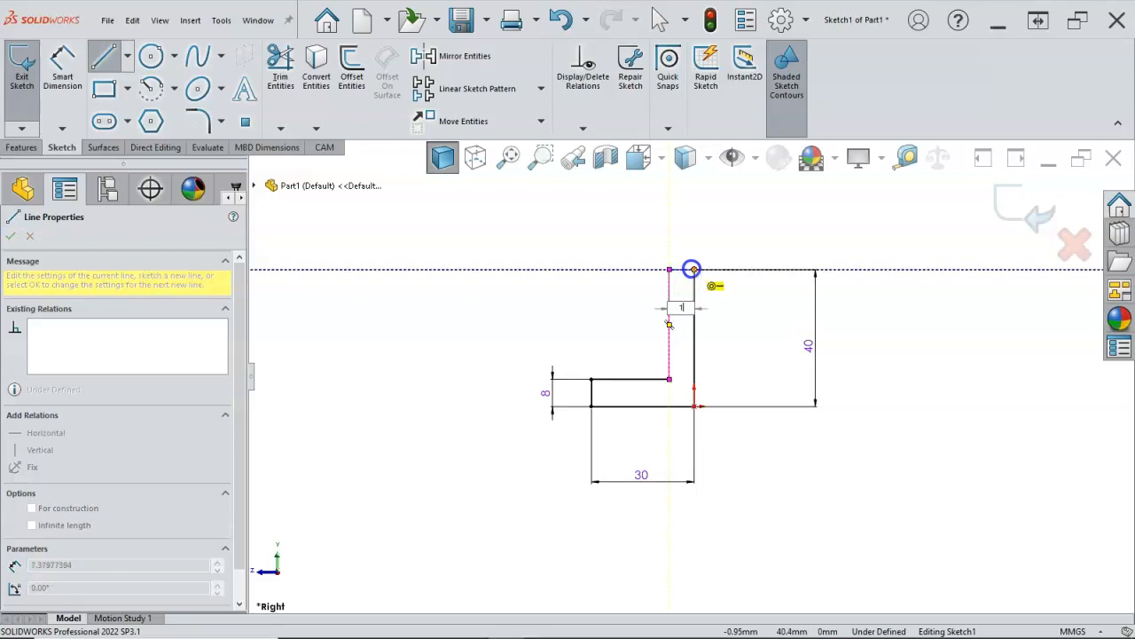
pyautogui.click(692, 268)
# Step: Move the 10 mm dimension above the profile and join the top line's free end to the 40 mm line's upper endpoint
pyautogui.rightClick(568, 265)
pyautogui.click(599, 274)
pyautogui.moveTo(690, 302); pyautogui.dragTo(678, 228)
pyautogui.click(710, 295)
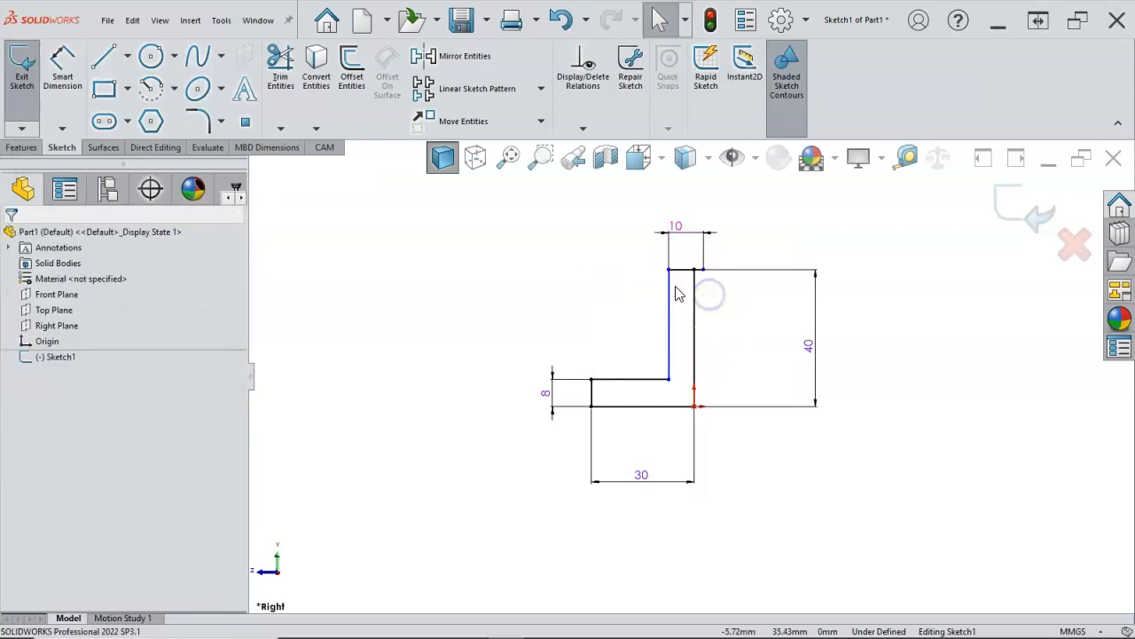
pyautogui.moveTo(705, 277)
pyautogui.mouseDown()
pyautogui.moveTo(626, 270)
pyautogui.moveTo(825, 284)
pyautogui.moveTo(670, 291)
pyautogui.moveTo(837, 310)
pyautogui.moveTo(795, 296)
pyautogui.moveTo(665, 299)
pyautogui.moveTo(694, 273)
pyautogui.mouseUp()
pyautogui.click(743, 328)
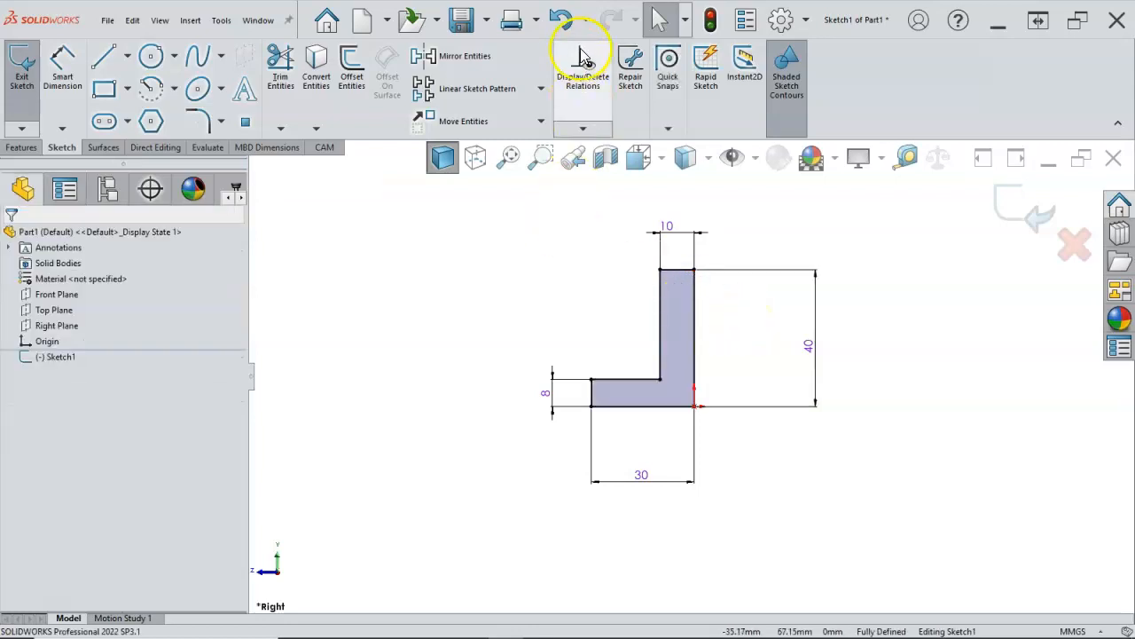
# Step: Undo all the lines and dimensions of the L-shaped profile in the sketch
pyautogui.click(585, 19)
pyautogui.click(586, 128)
pyautogui.click(586, 129)
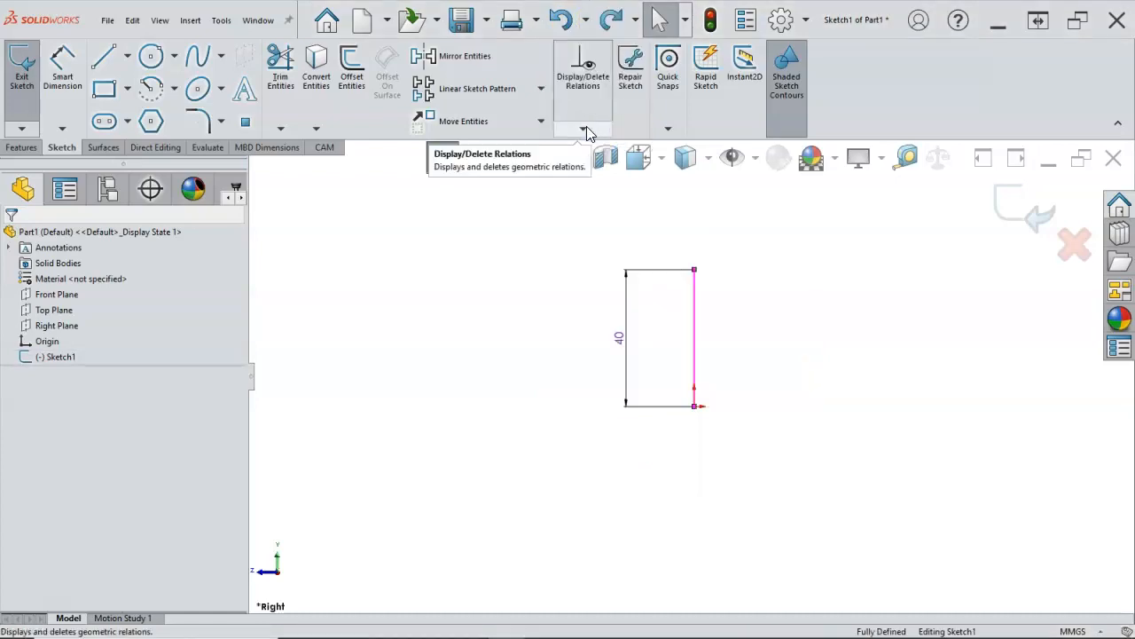
pyautogui.click(565, 21)
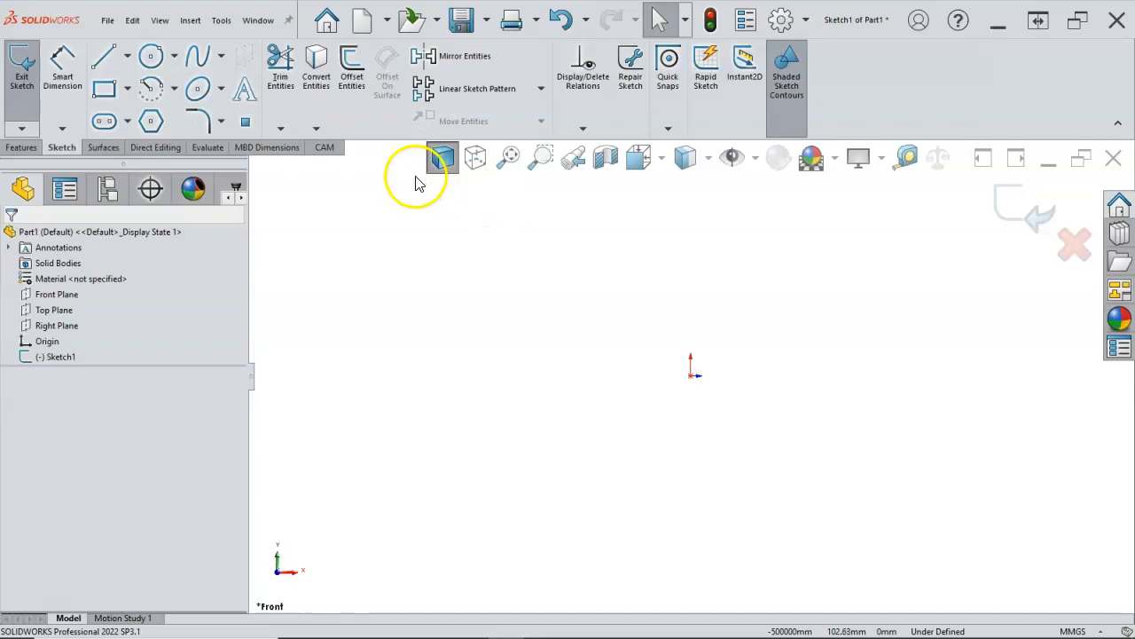
# Step: In the right-side view, draw a vertical 40 mm line up from the origin and a 10 mm horizontal line at its upper end
pyautogui.click(119, 60)
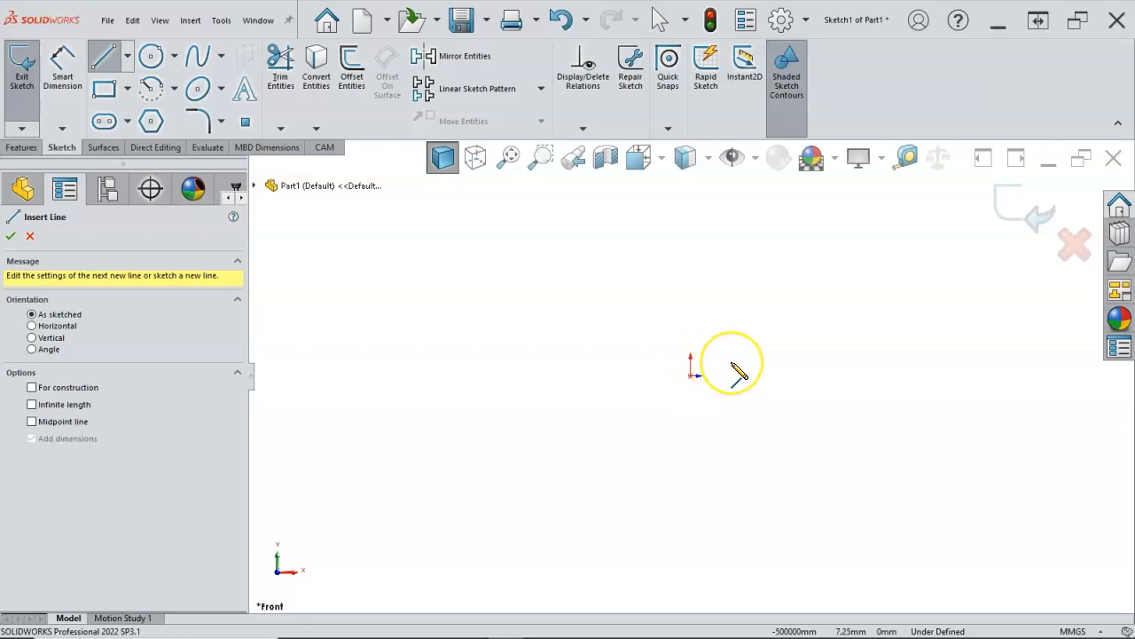
pyautogui.hotkey('ctrl', '4')
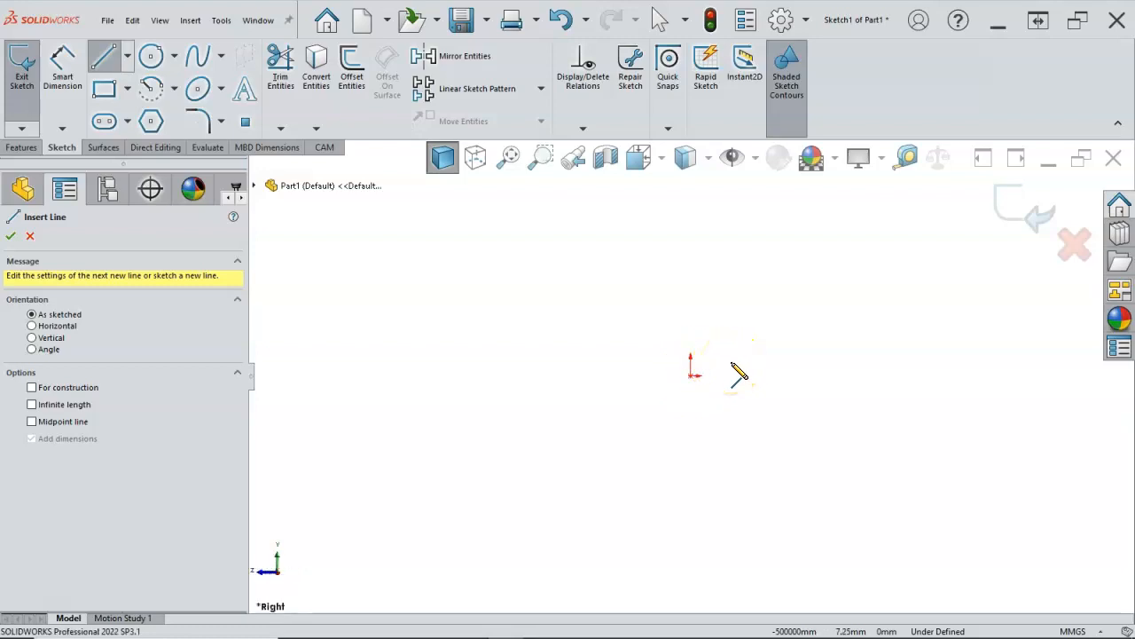
pyautogui.scroll(-1, 722, 347)
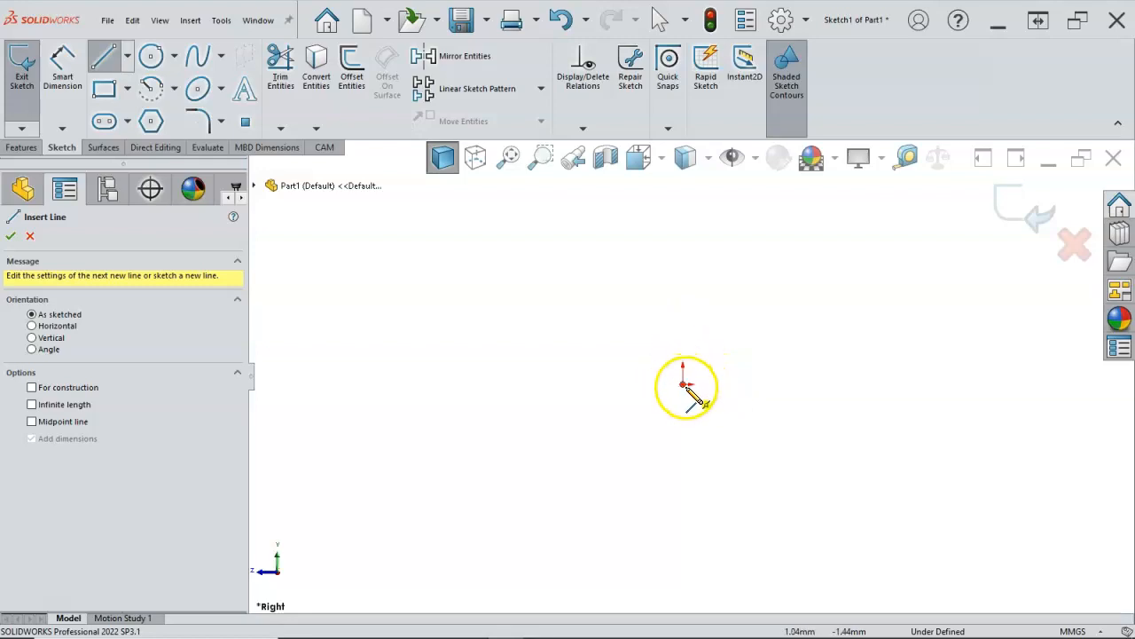
pyautogui.click(685, 386)
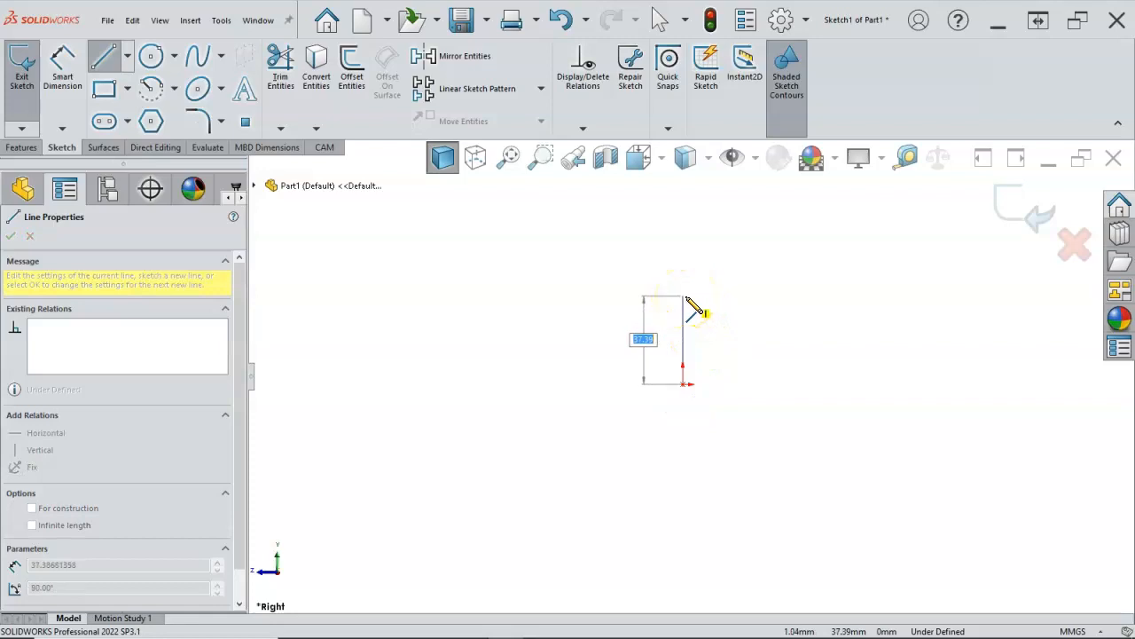
pyautogui.write('40')
pyautogui.press('Return')
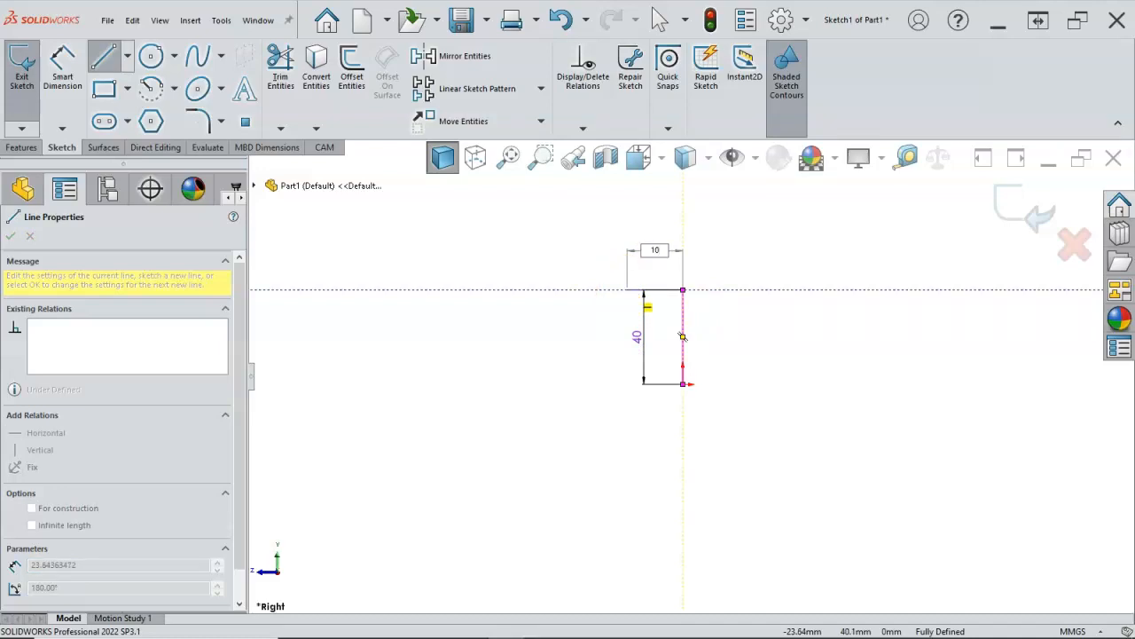
pyautogui.press('Return')
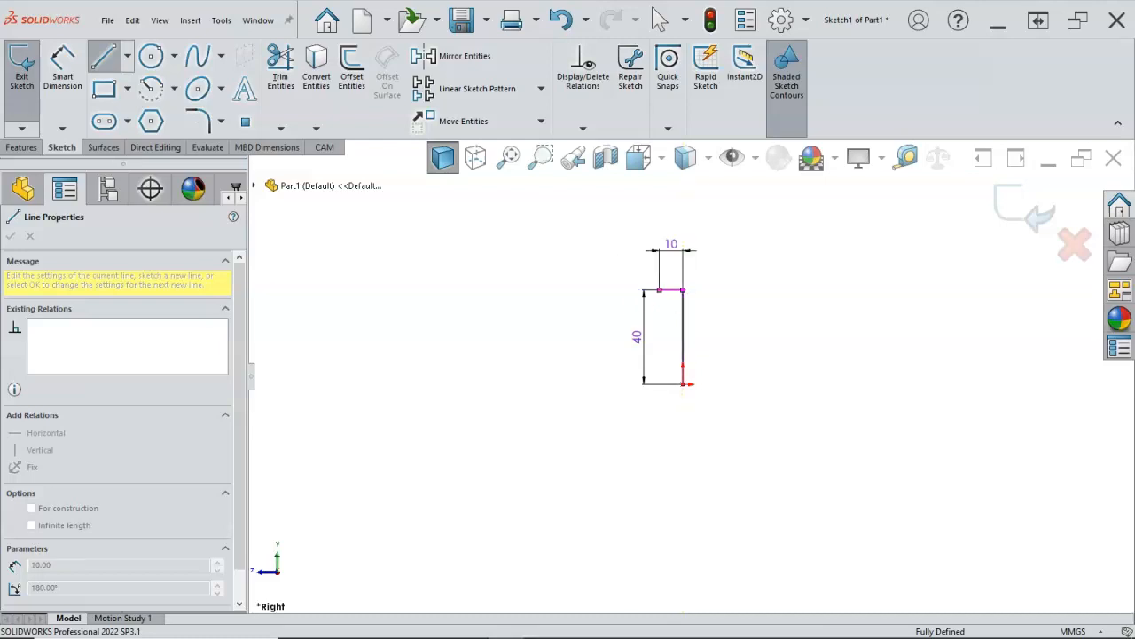
# Step: Continue the L-shaped profile with inner vertical and horizontal lines, an 8 mm end line and a 30 mm bottom line toward the origin
pyautogui.click(659, 353)
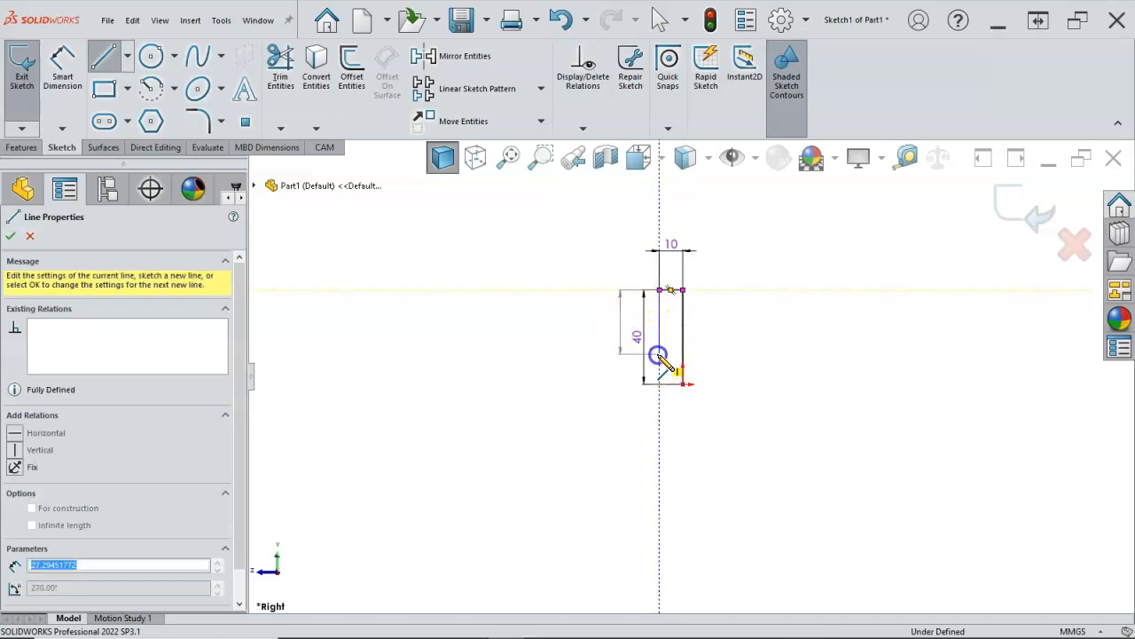
pyautogui.click(609, 353)
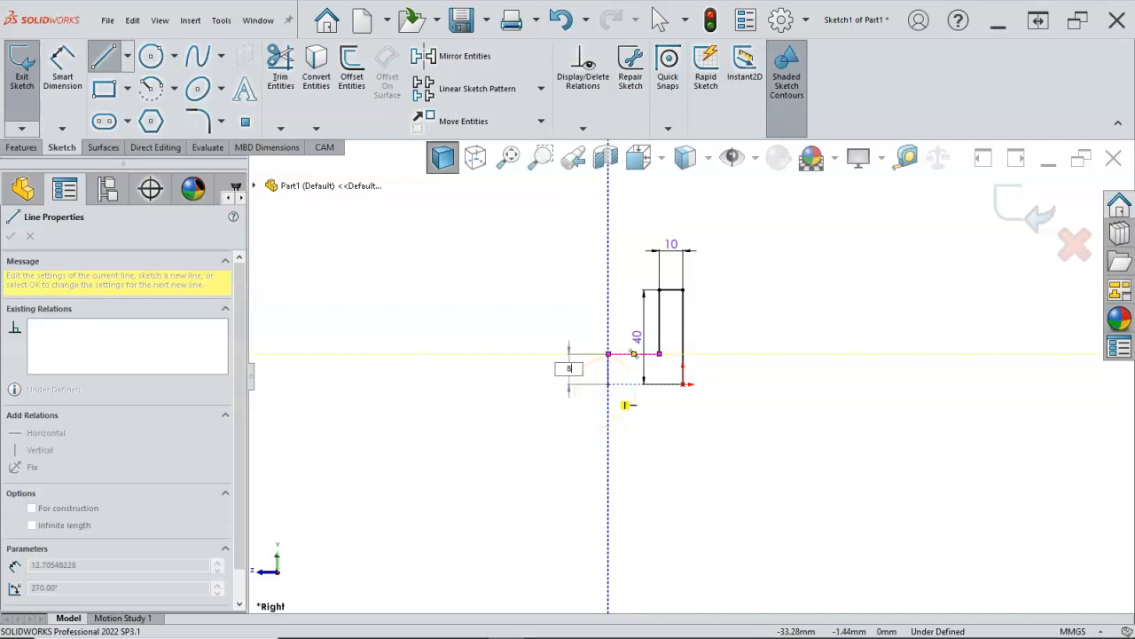
pyautogui.press('Return')
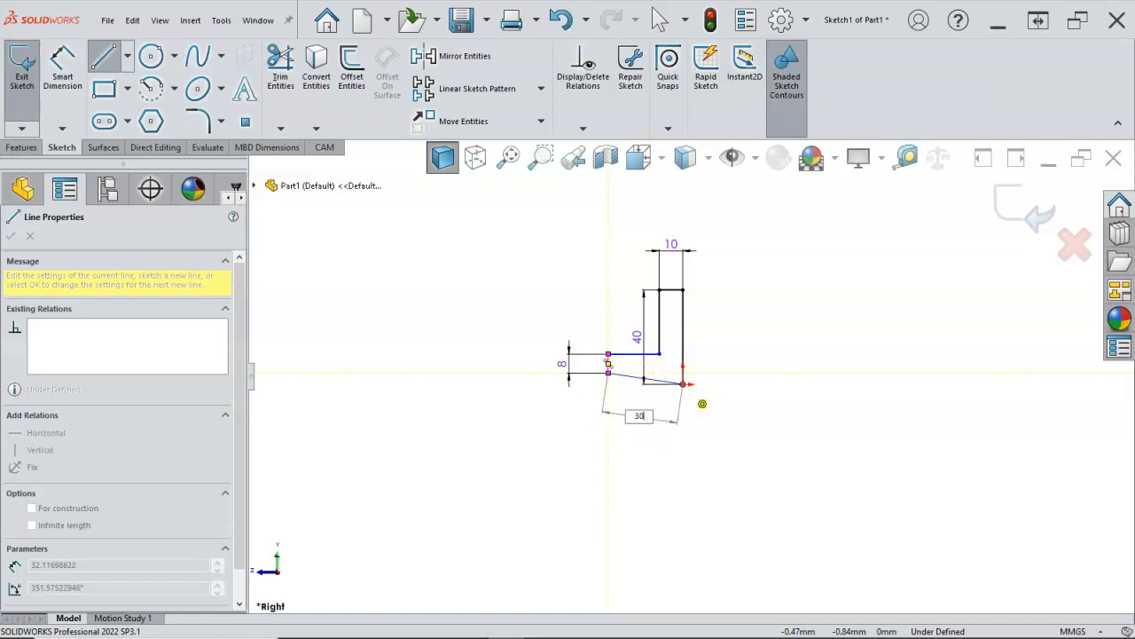
pyautogui.press('Return')
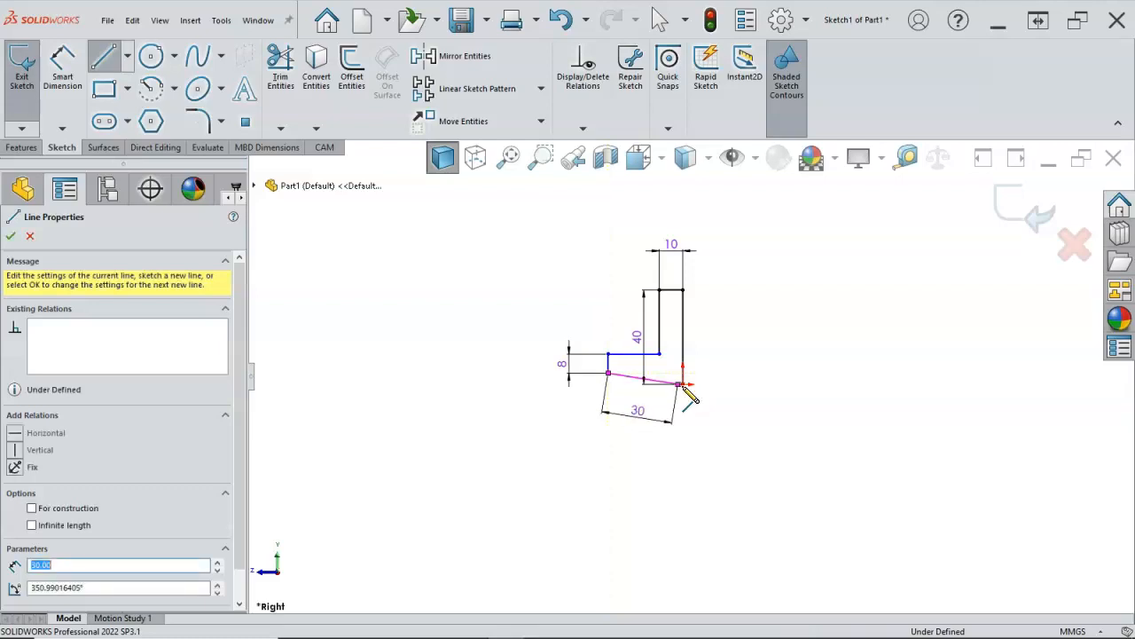
pyautogui.rightClick(707, 397)
pyautogui.click(738, 412)
# Step: Join the 30 mm line's free end to the origin and make the line horizontal to close the profile
pyautogui.scroll(-5, 666, 392)
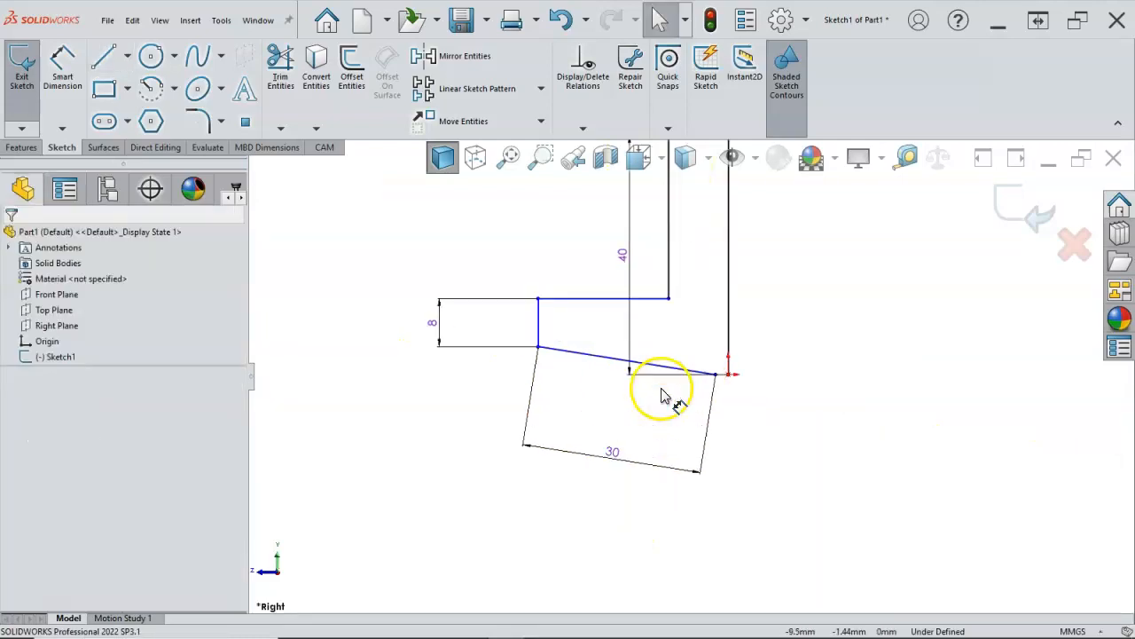
pyautogui.moveTo(731, 372)
pyautogui.mouseDown()
pyautogui.moveTo(756, 384)
pyautogui.moveTo(732, 384)
pyautogui.moveTo(745, 376)
pyautogui.moveTo(733, 372)
pyautogui.moveTo(743, 376)
pyautogui.mouseUp()
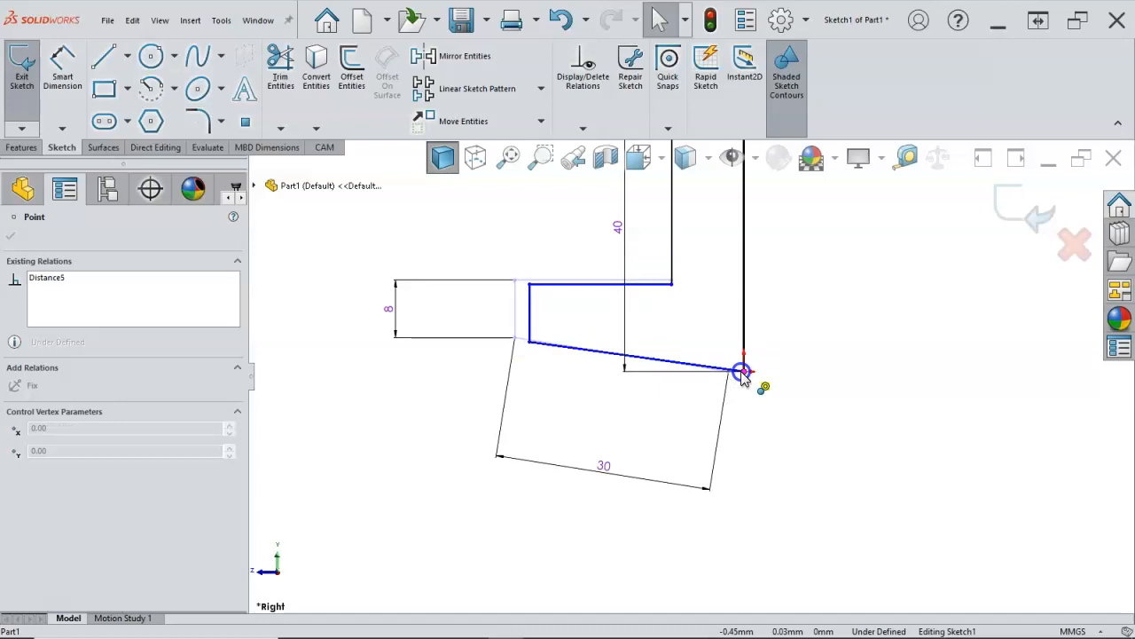
pyautogui.moveTo(744, 374); pyautogui.dragTo(742, 372)
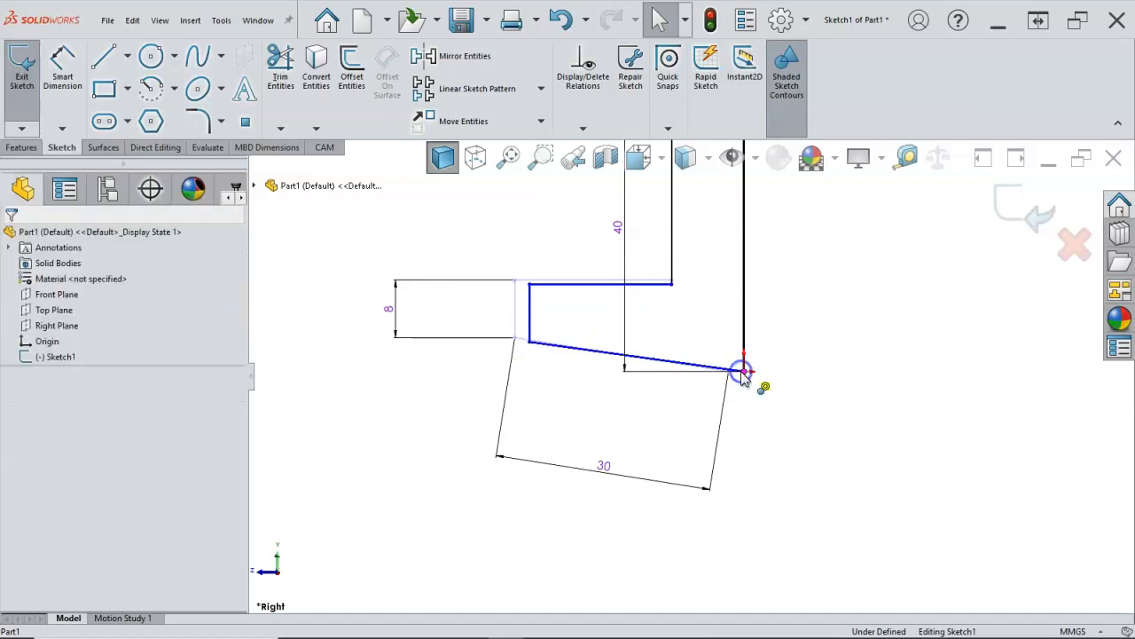
pyautogui.click(621, 362)
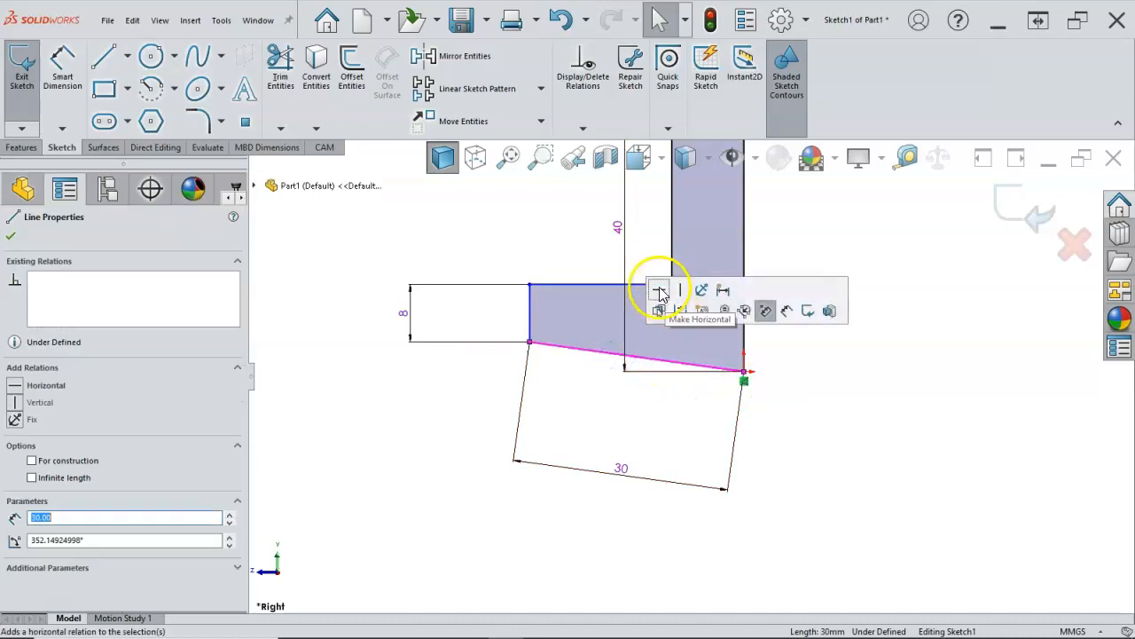
pyautogui.click(661, 294)
pyautogui.click(796, 388)
# Step: Reposition the 40 mm dimension outside the outer vertical line and the 30 mm dimension closer below the profile
pyautogui.press('f')
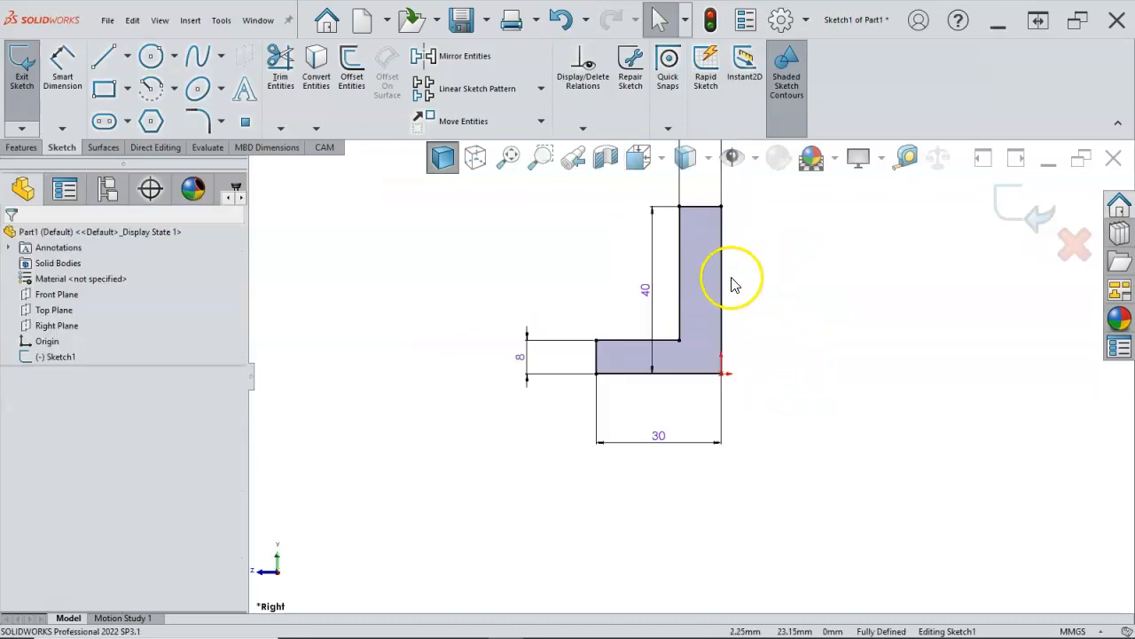
pyautogui.scroll(2, 732, 284)
pyautogui.scroll(-3, 713, 300)
pyautogui.doubleClick(621, 349)
pyautogui.moveTo(621, 348); pyautogui.dragTo(772, 355)
pyautogui.moveTo(637, 522); pyautogui.dragTo(638, 484)
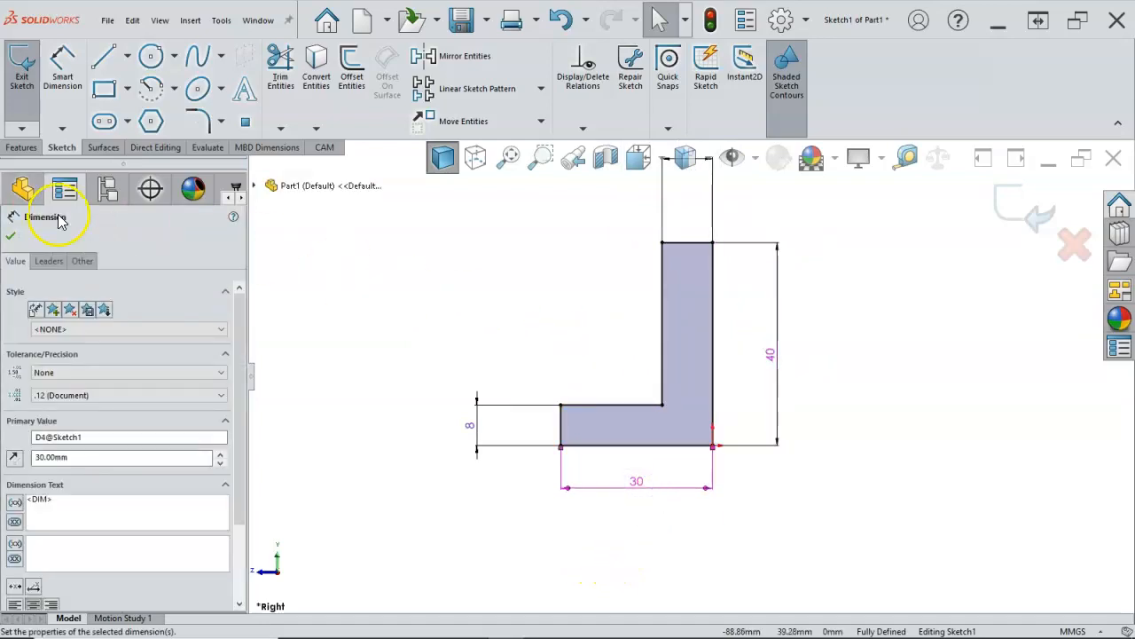
# Step: Set up an Extruded Boss/Base from the L-shaped profile with a Mid Plane end condition and 160 mm depth
pyautogui.click(22, 148)
pyautogui.click(27, 85)
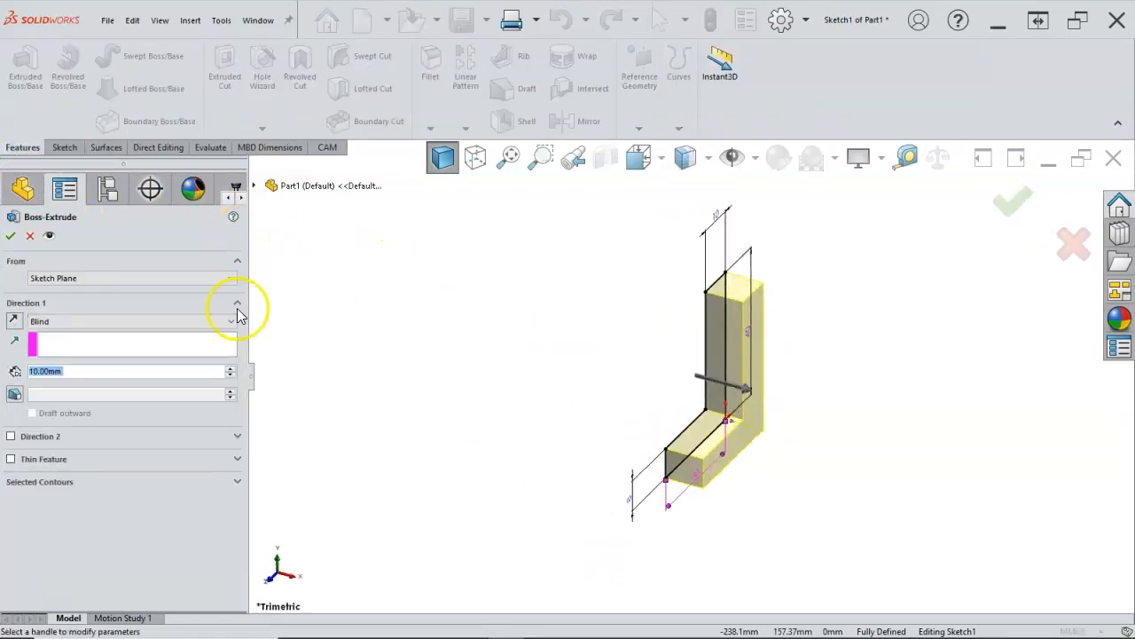
pyautogui.click(164, 322)
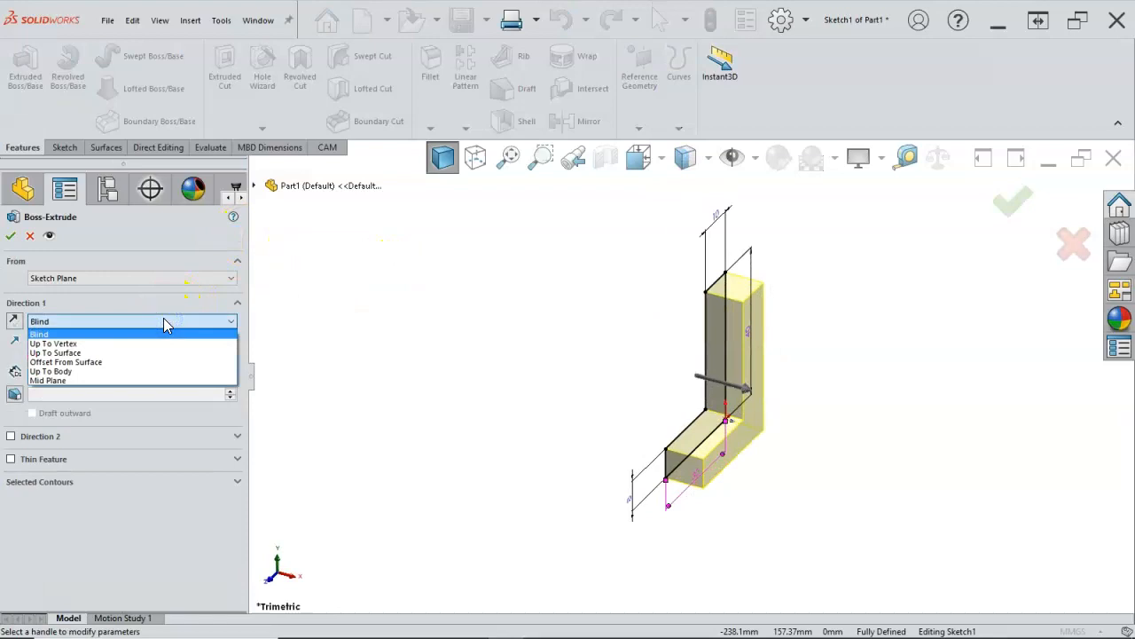
pyautogui.moveTo(163, 321); pyautogui.dragTo(144, 381)
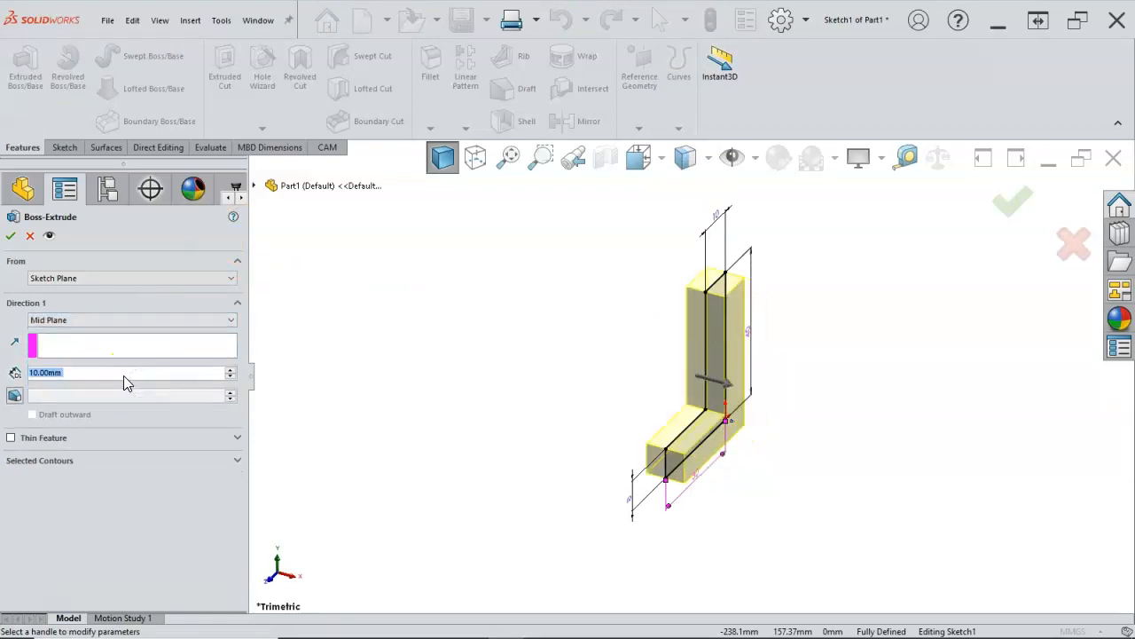
pyautogui.write('1')
pyautogui.write('0')
pyautogui.press('Return')
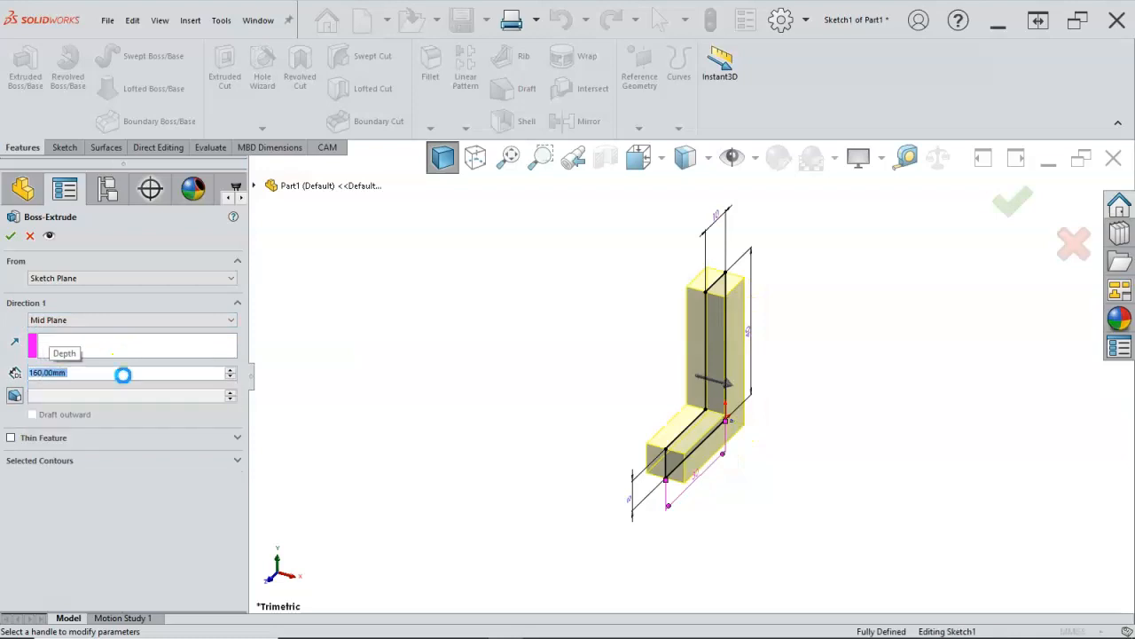
# Step: Change the extrusion's end condition to Blind, try reversing its direction, and create the 160 mm solid
pyautogui.click(124, 321)
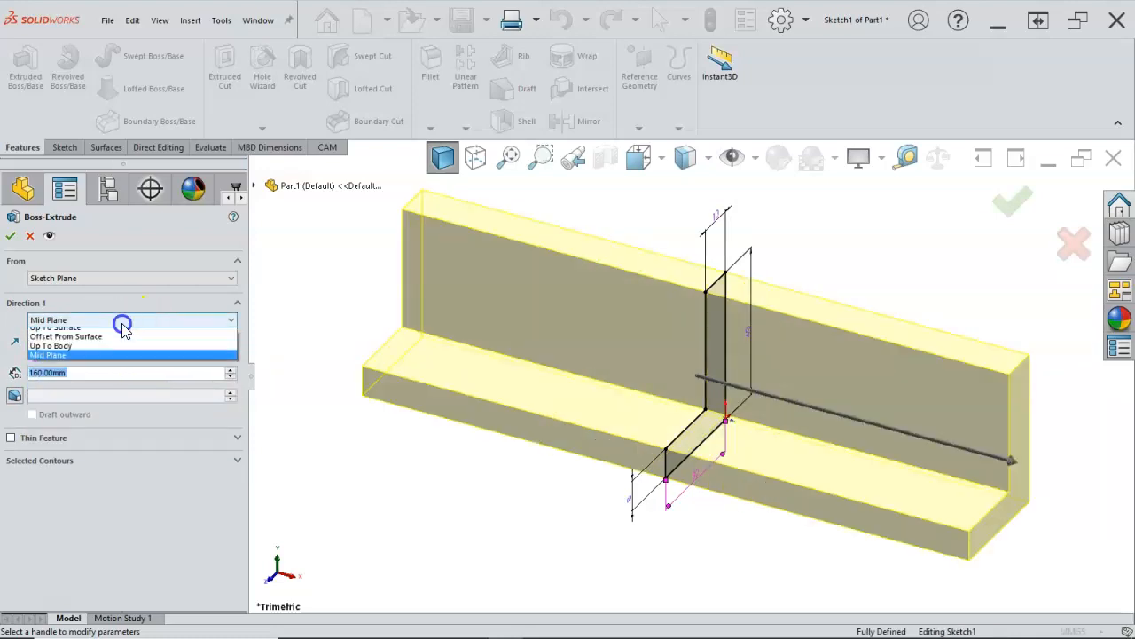
pyautogui.click(91, 332)
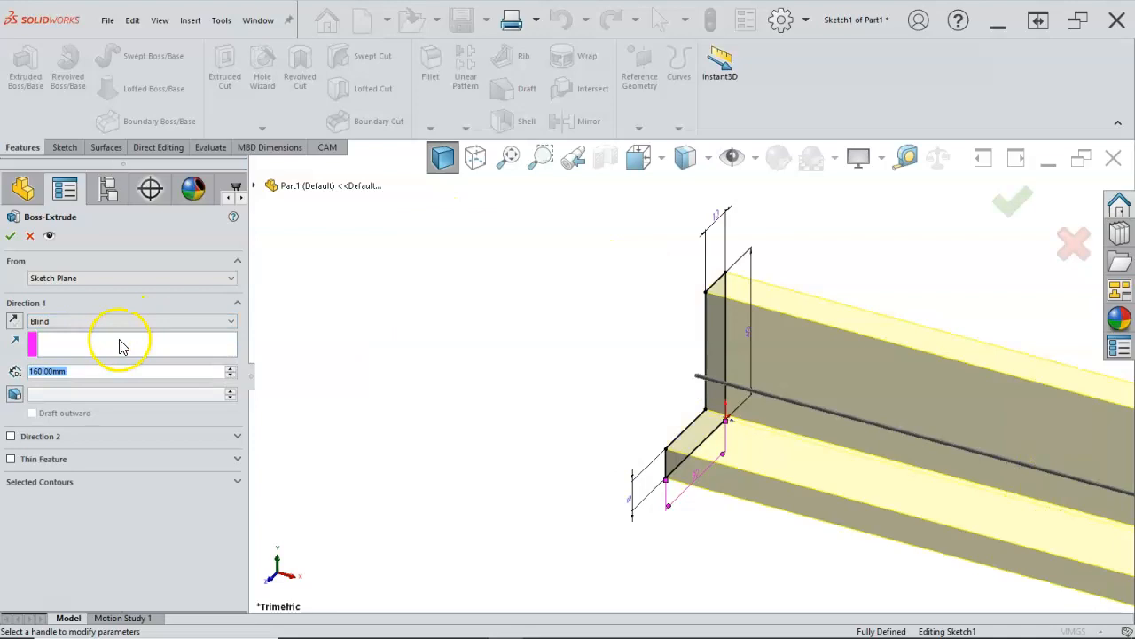
pyautogui.click(13, 321)
pyautogui.click(13, 321)
pyautogui.click(14, 321)
pyautogui.click(13, 321)
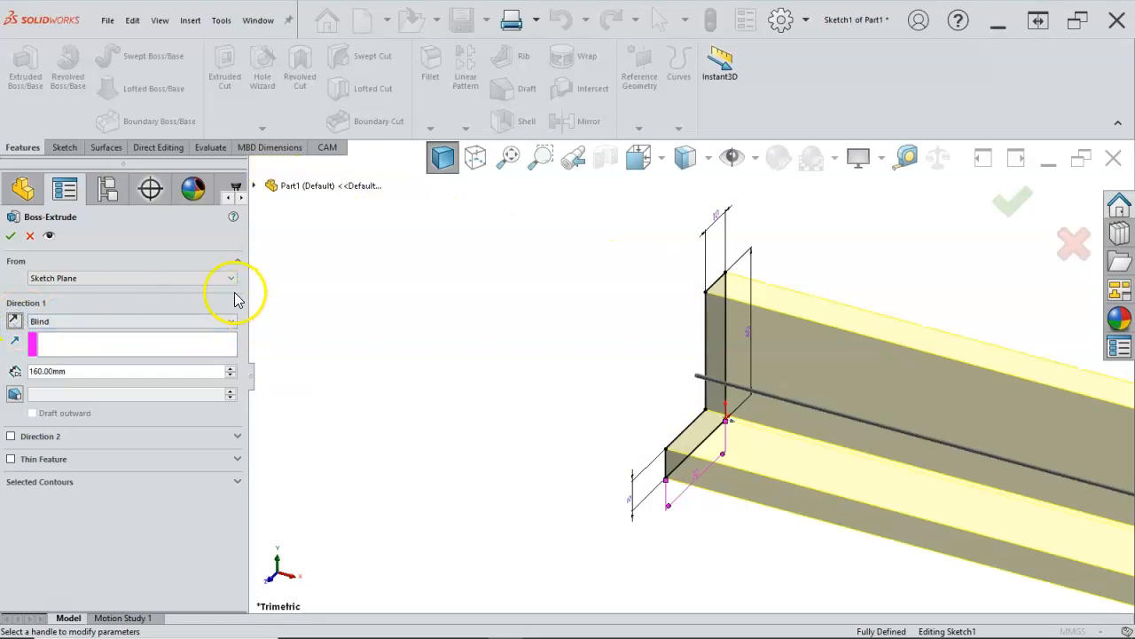
pyautogui.click(13, 235)
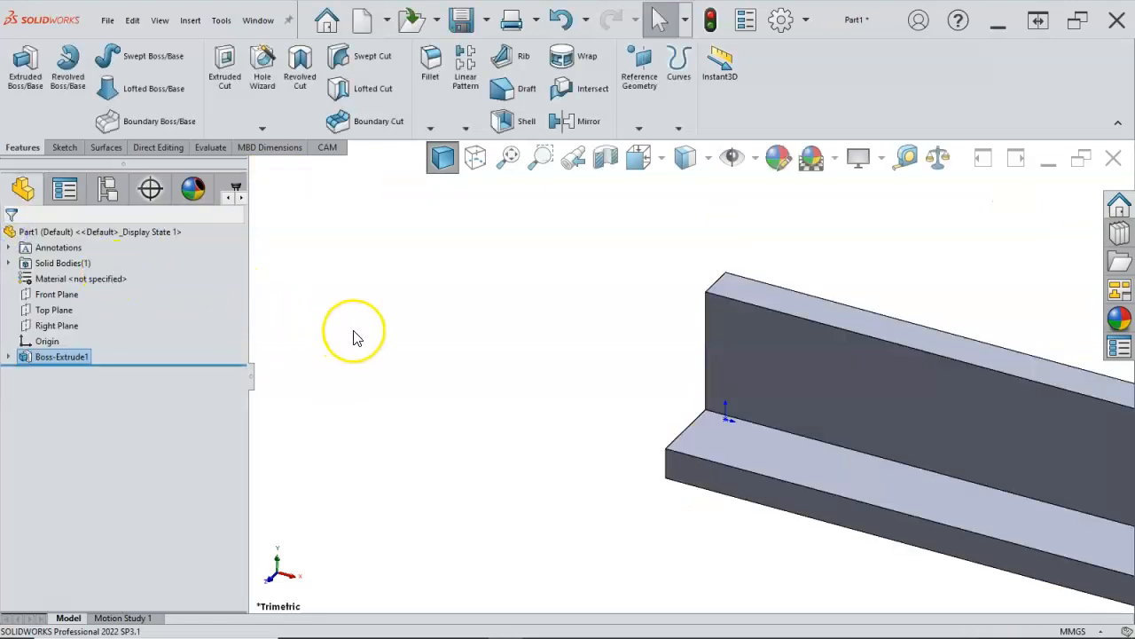
# Step: Start a new sketch on the front face of the upright wall in the front view
pyautogui.click(414, 335)
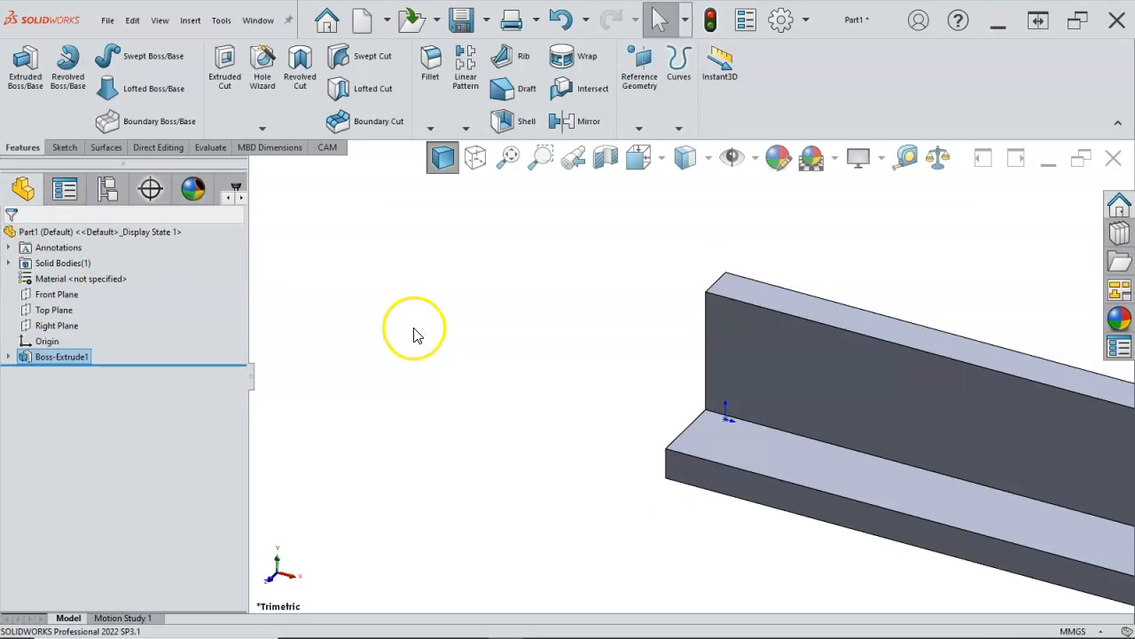
pyautogui.hotkey('ctrl', '1')
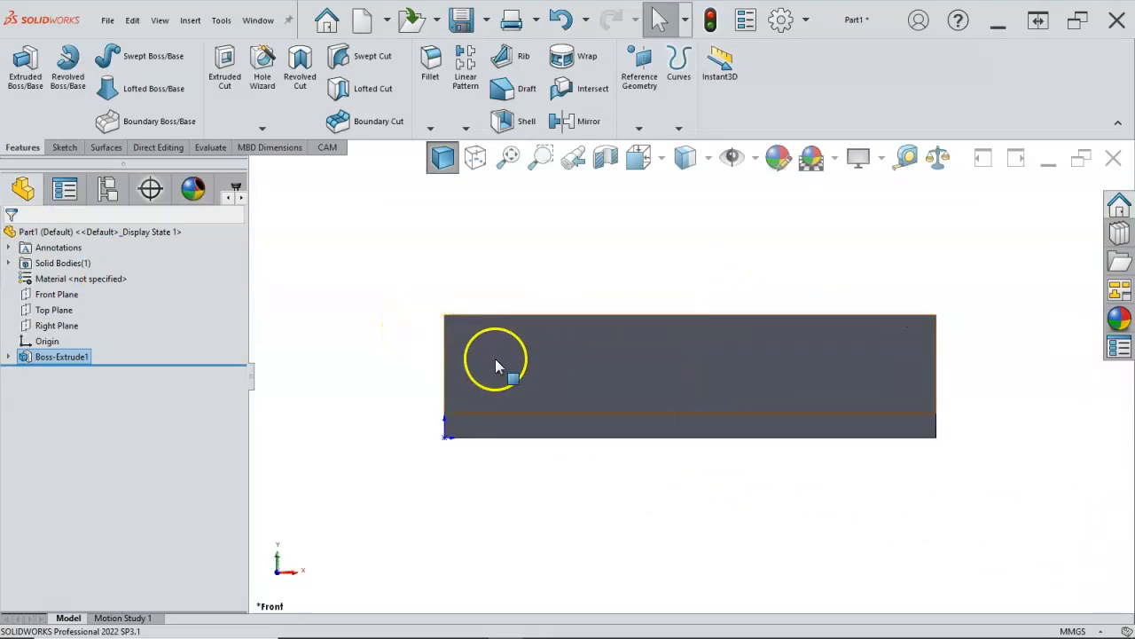
pyautogui.click(495, 358)
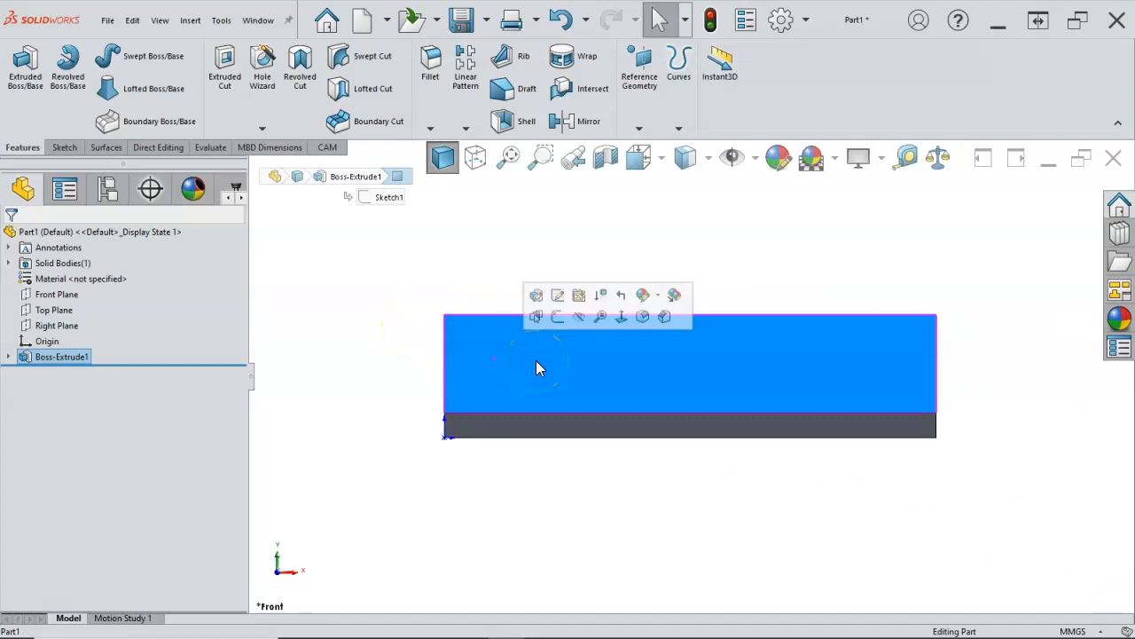
pyautogui.click(557, 317)
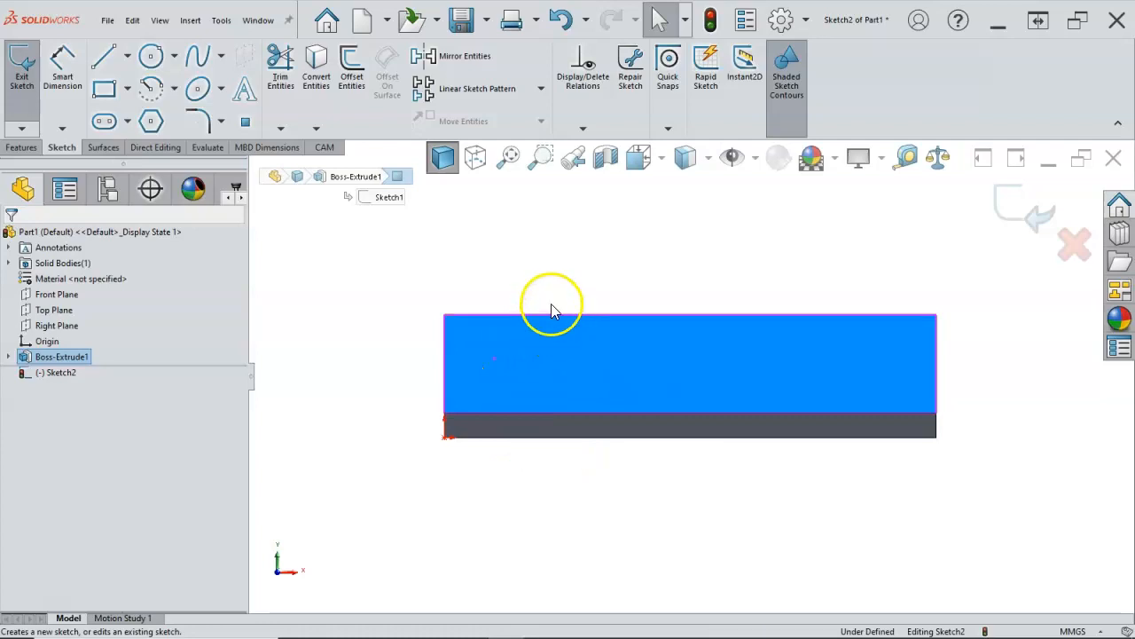
# Step: Draw a 10 mm diameter circle near the left end of the upright wall's front face
pyautogui.press('s')
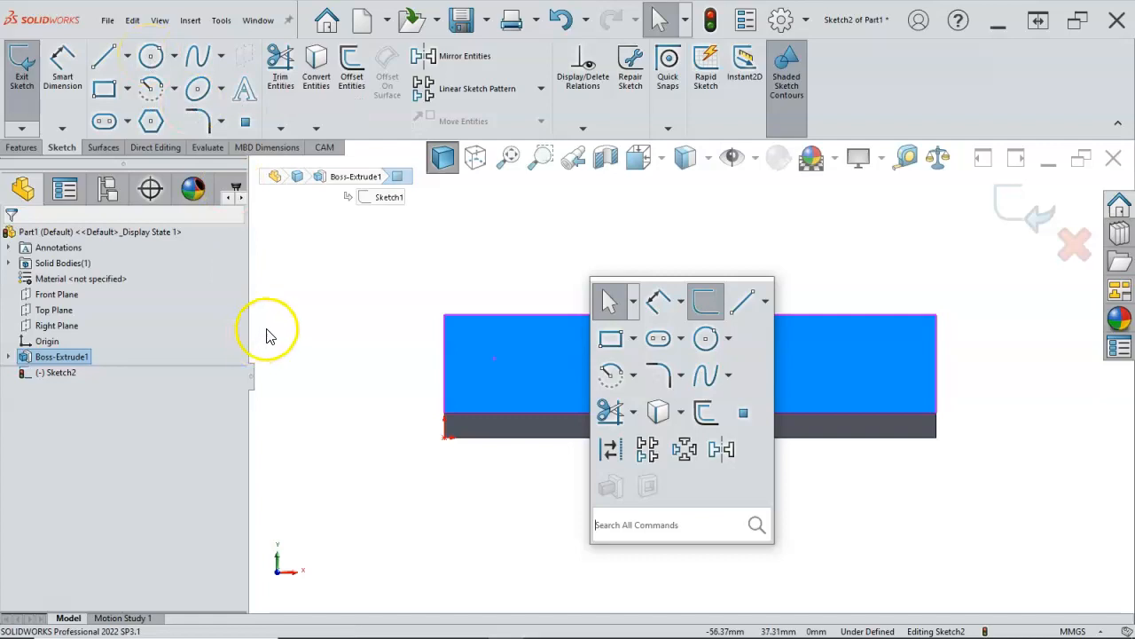
pyautogui.click(313, 330)
pyautogui.rightClick(325, 328)
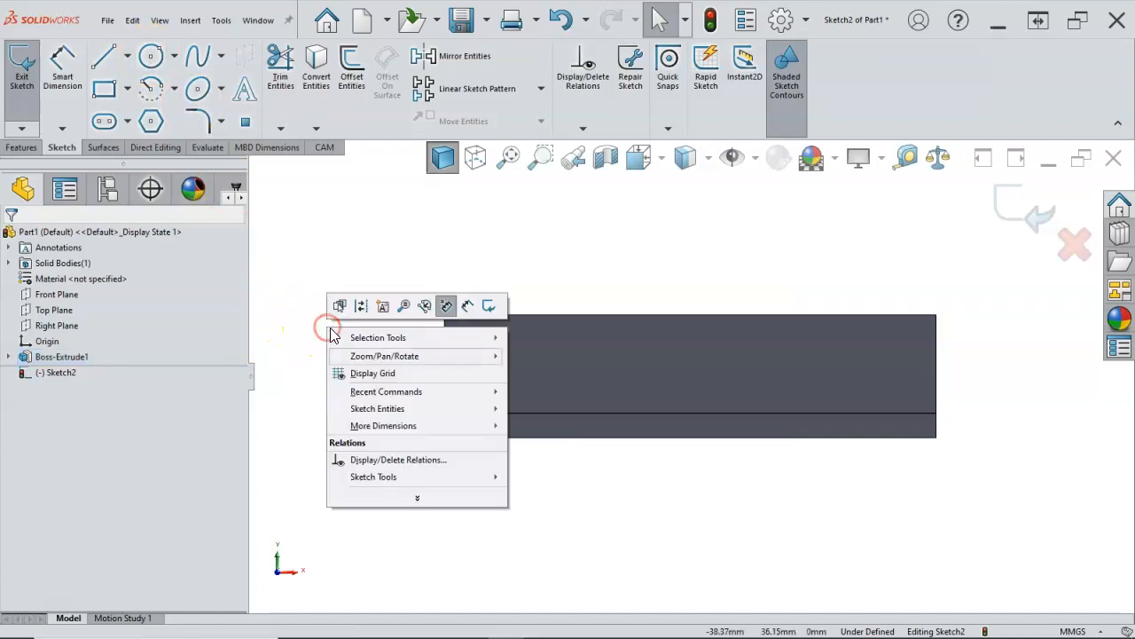
pyautogui.moveTo(404, 412)
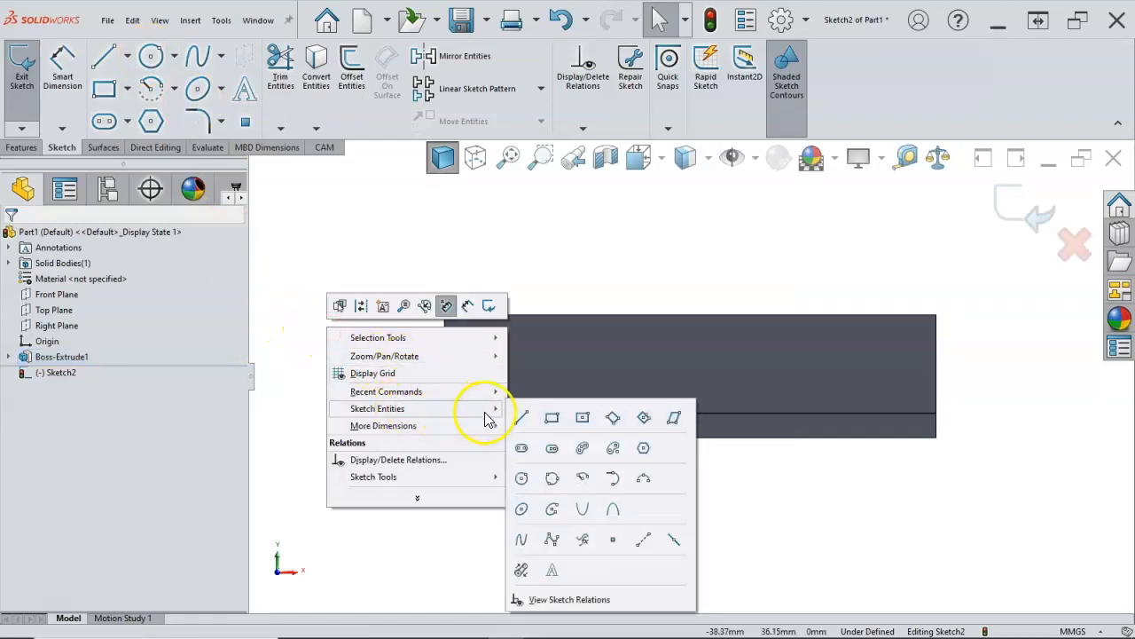
pyautogui.click(523, 479)
pyautogui.click(489, 368)
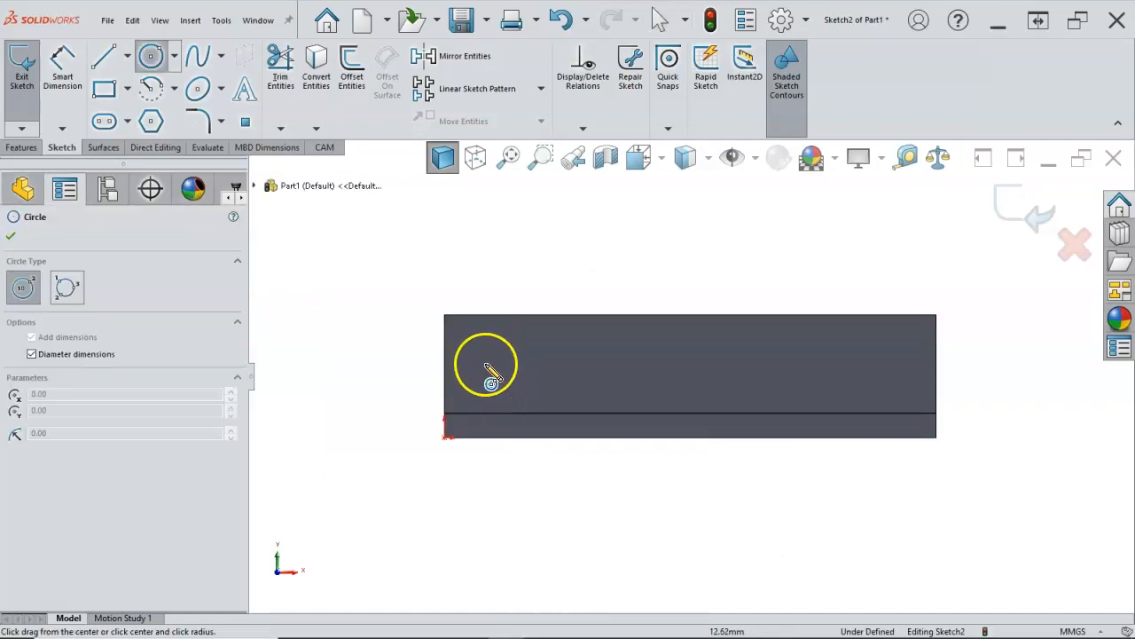
pyautogui.click(501, 373)
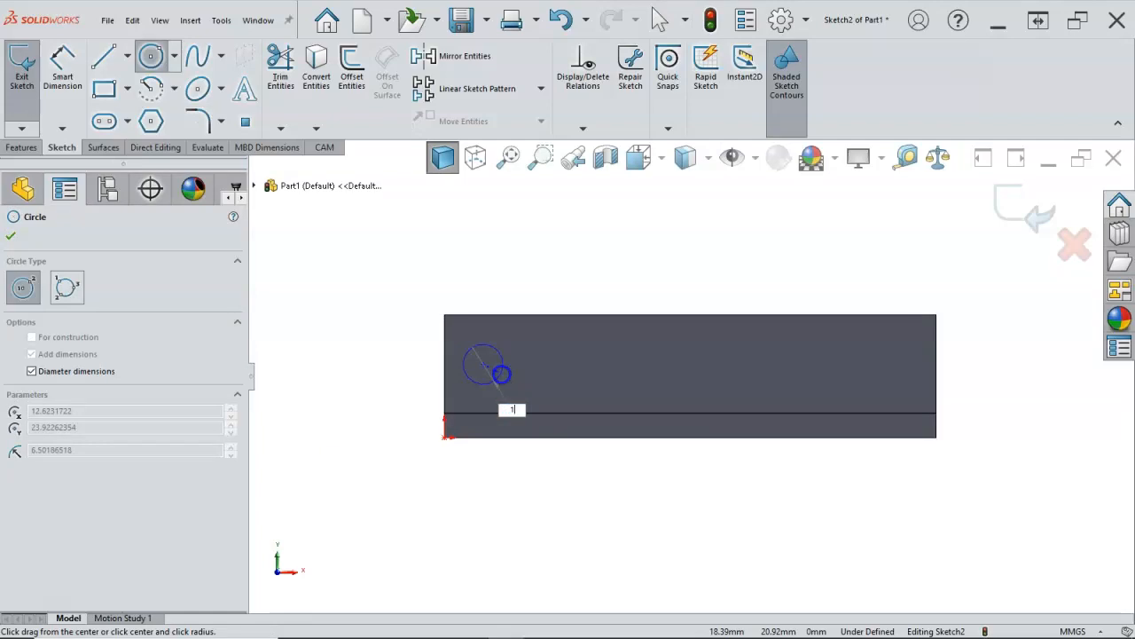
pyautogui.write('10')
pyautogui.press('Return')
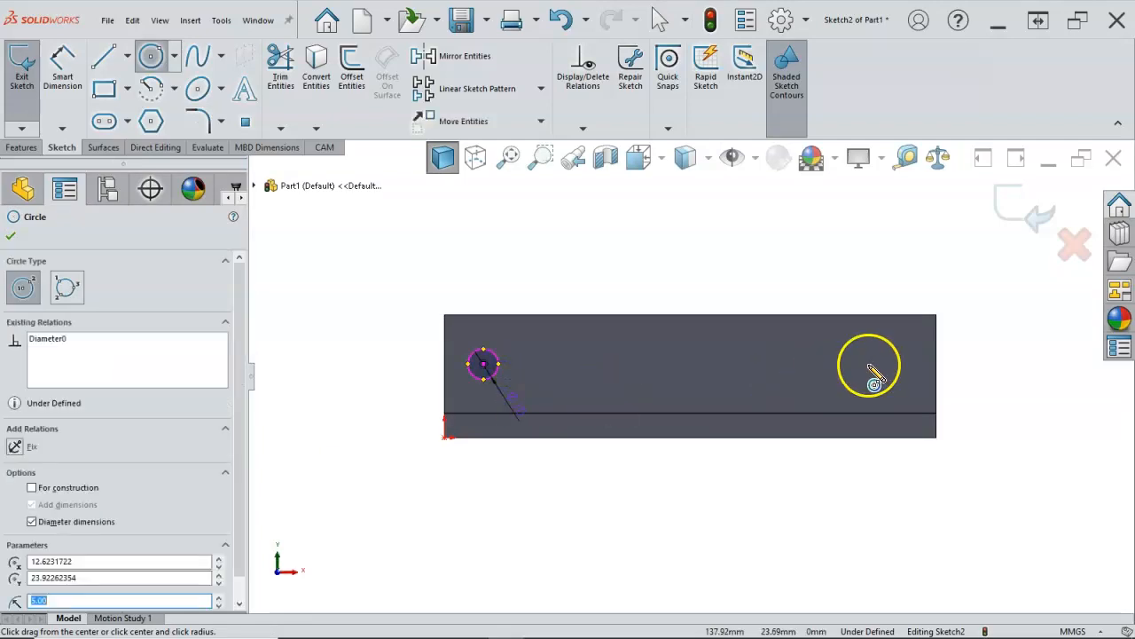
# Step: Draw a second, undimensioned circle near the right end of the upright wall's front face
pyautogui.click(878, 350)
pyautogui.click(894, 371)
pyautogui.rightClick(868, 276)
pyautogui.click(901, 284)
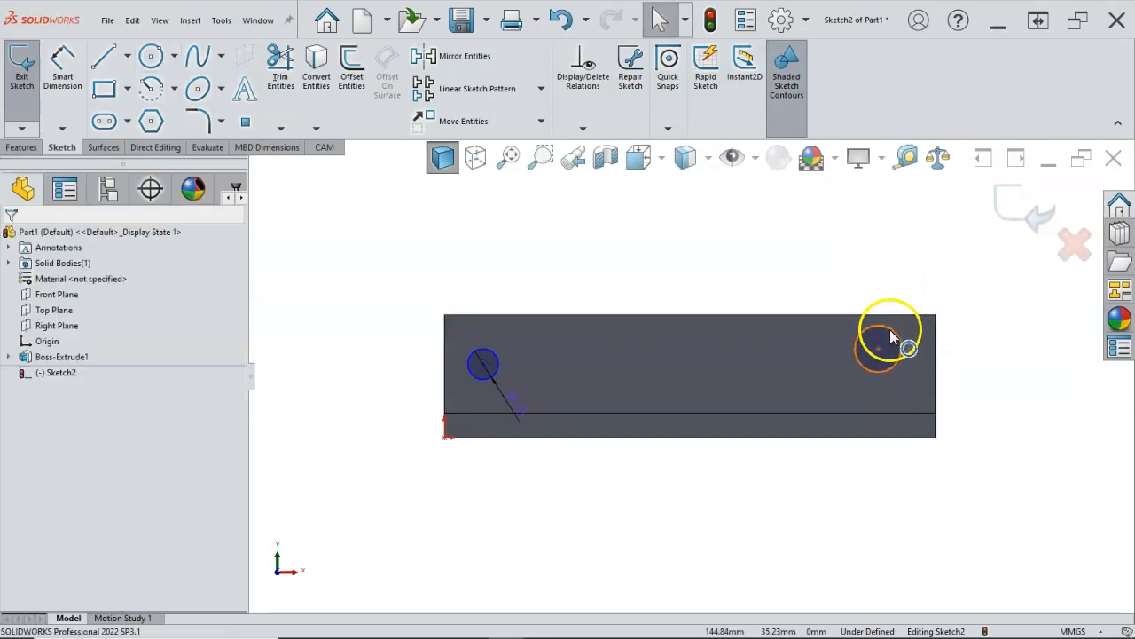
# Step: Make the two circles on the upright wall equal in size
pyautogui.click(896, 333)
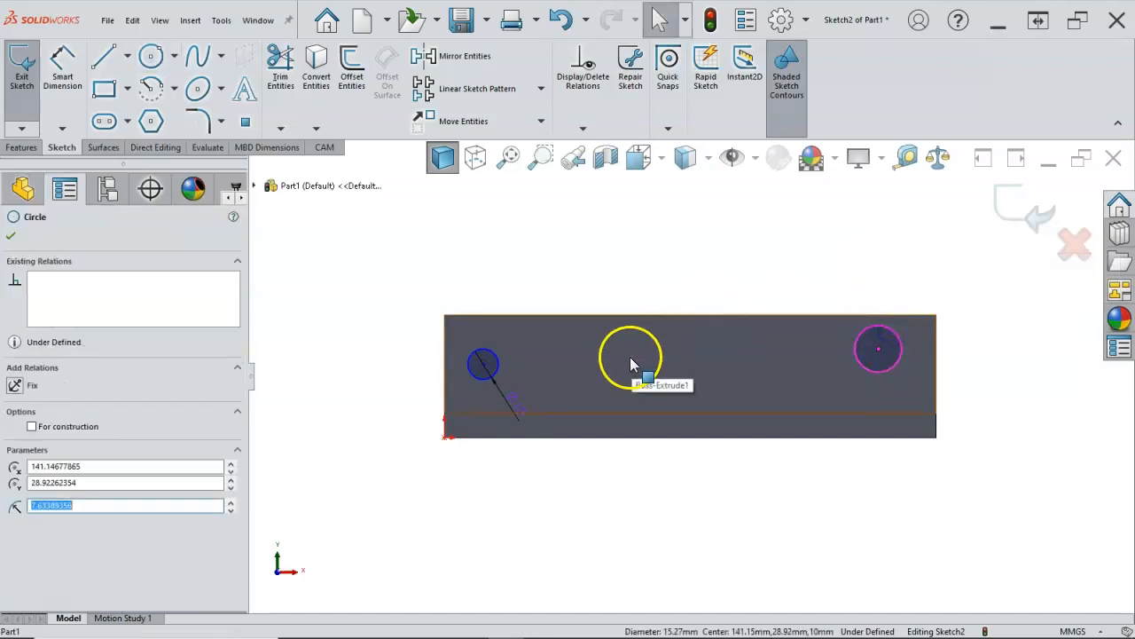
pyautogui.keyDown('ctrl'); pyautogui.click(498, 363); pyautogui.keyUp('ctrl')
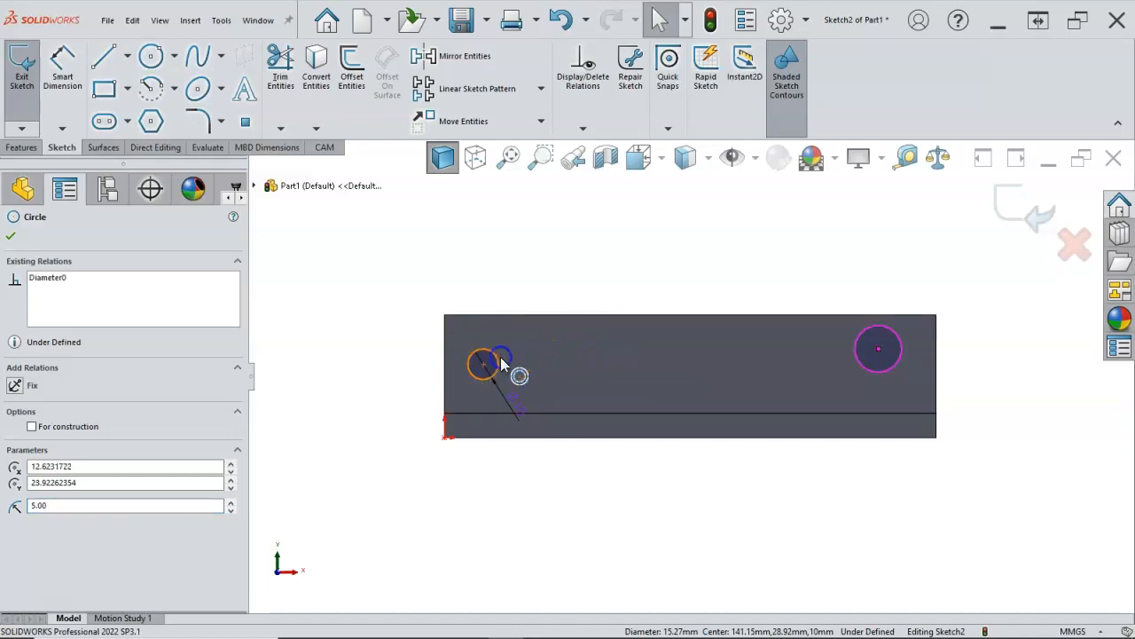
pyautogui.click(606, 293)
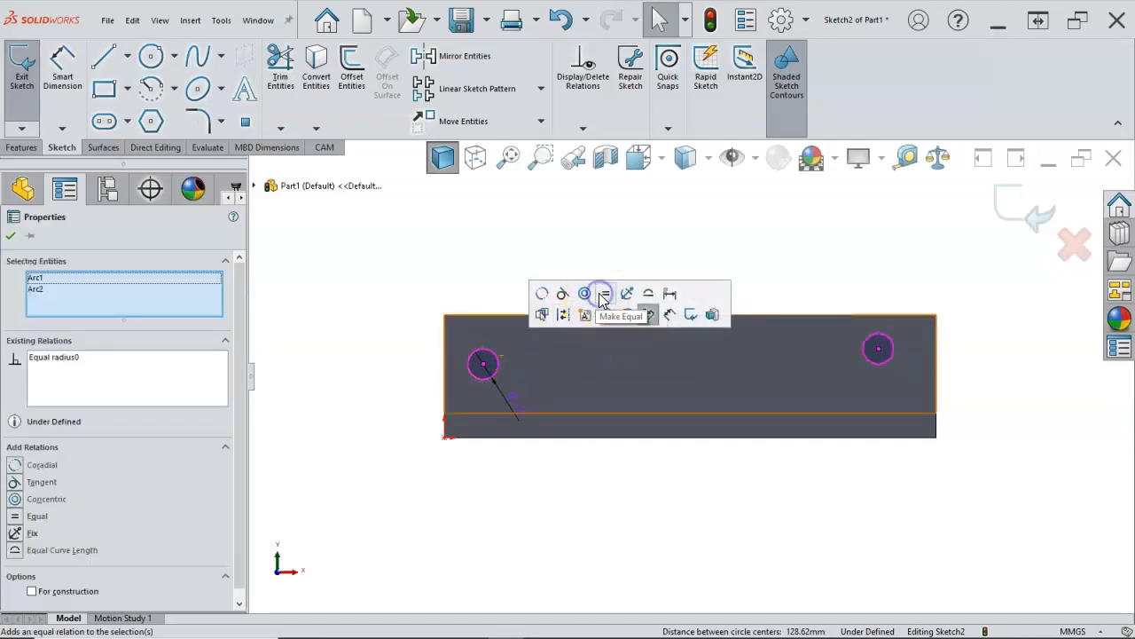
# Step: Move the 10 mm diameter dimension outside the wall's left end and check the right circle's equal relation
pyautogui.moveTo(518, 398); pyautogui.dragTo(403, 383)
pyautogui.click(524, 131)
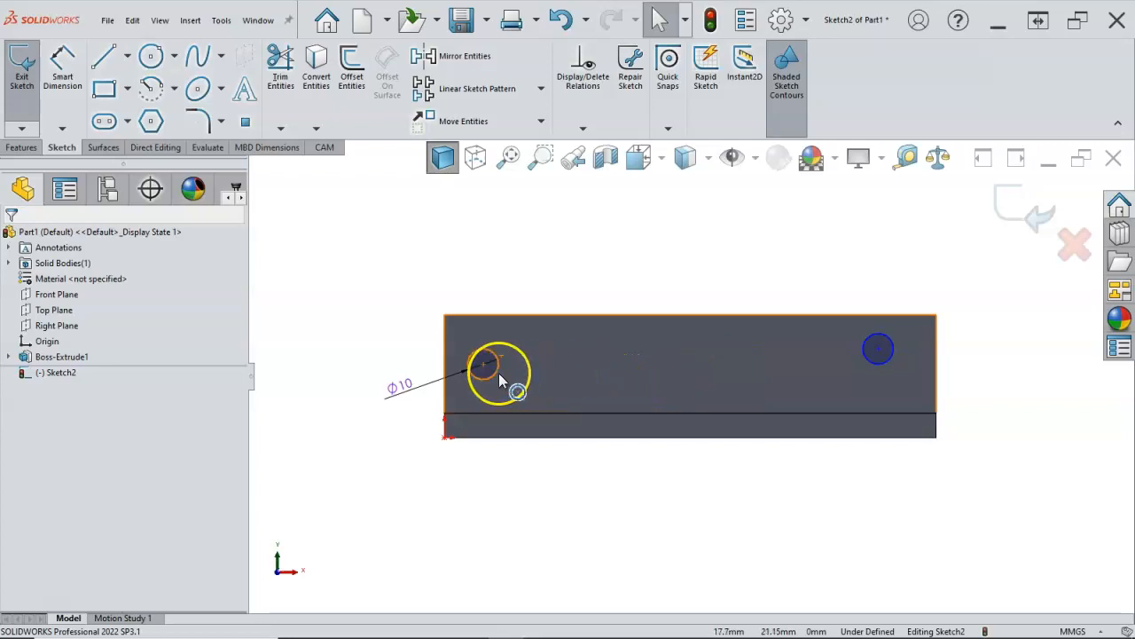
pyautogui.click(542, 357)
pyautogui.click(398, 386)
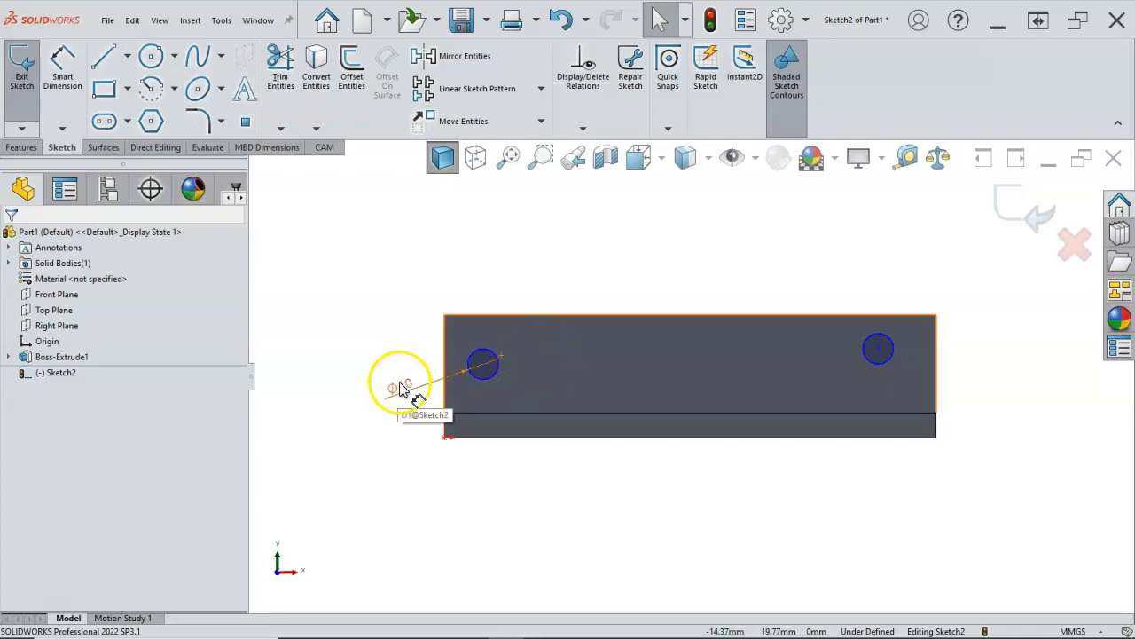
pyautogui.click(879, 370)
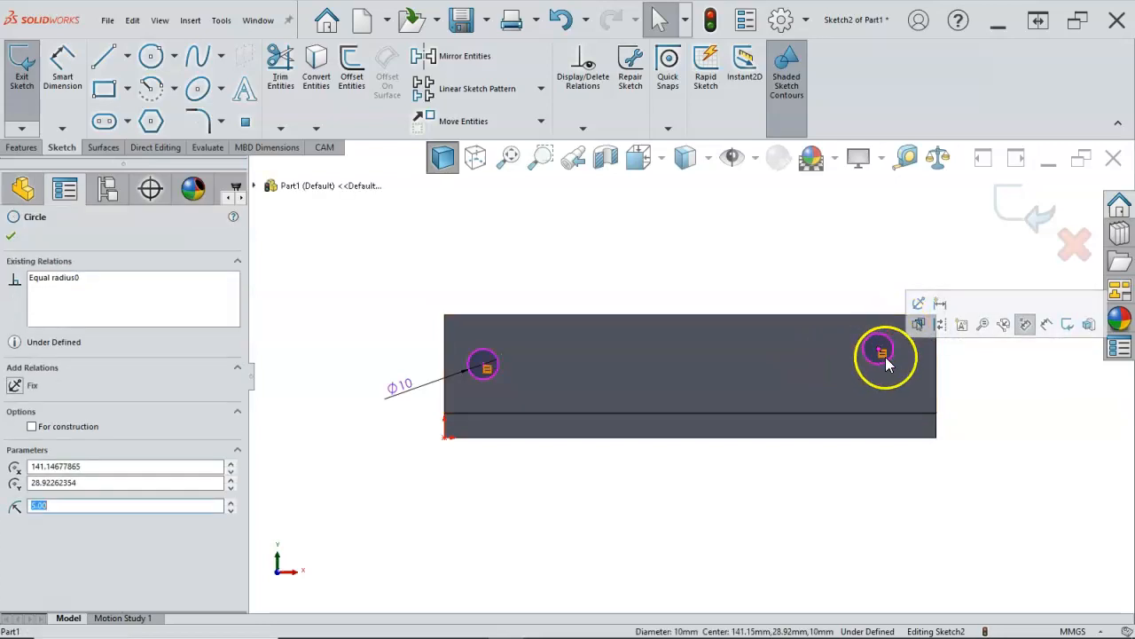
pyautogui.click(807, 276)
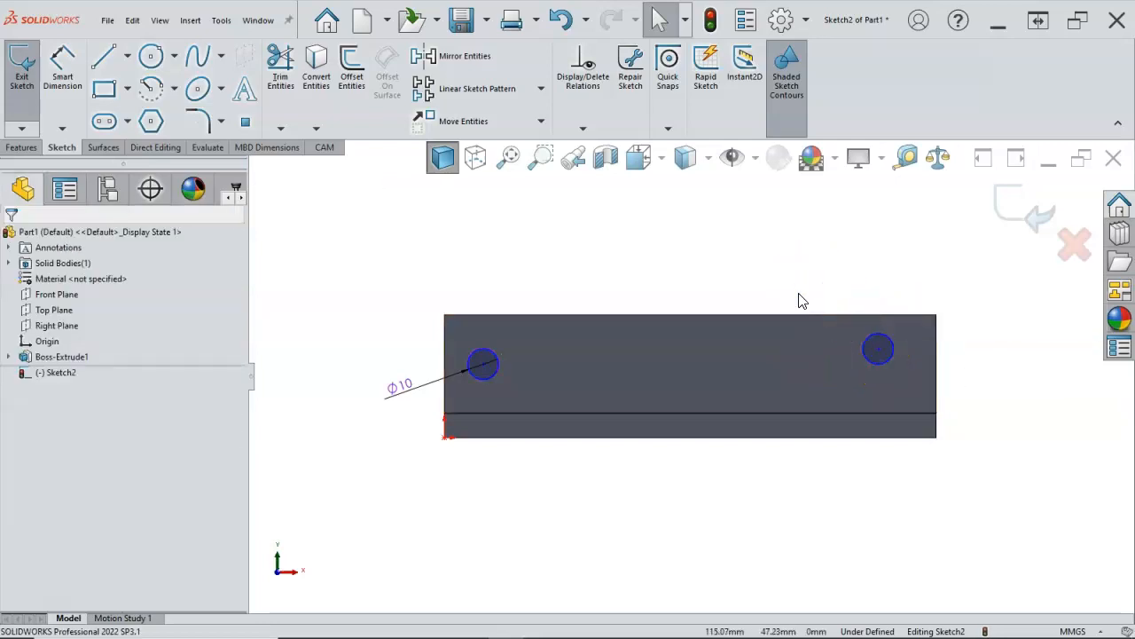
# Step: Dimension the right circle's centre 12 mm horizontally from the wall's right edge
pyautogui.rightClick(819, 248)
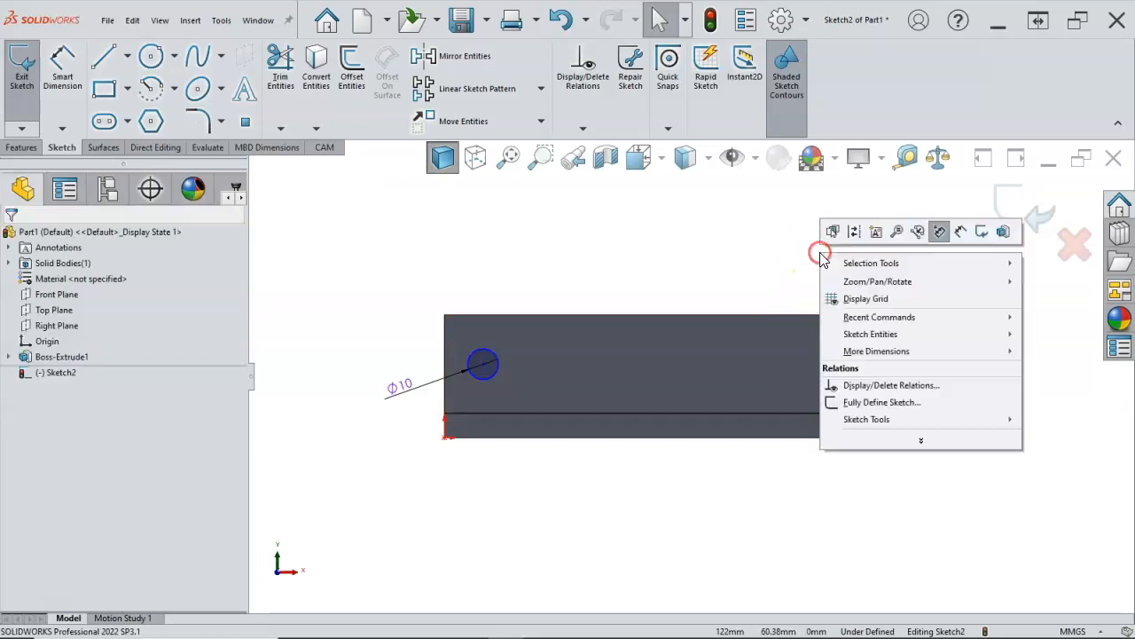
pyautogui.click(963, 231)
pyautogui.click(938, 368)
pyautogui.click(894, 348)
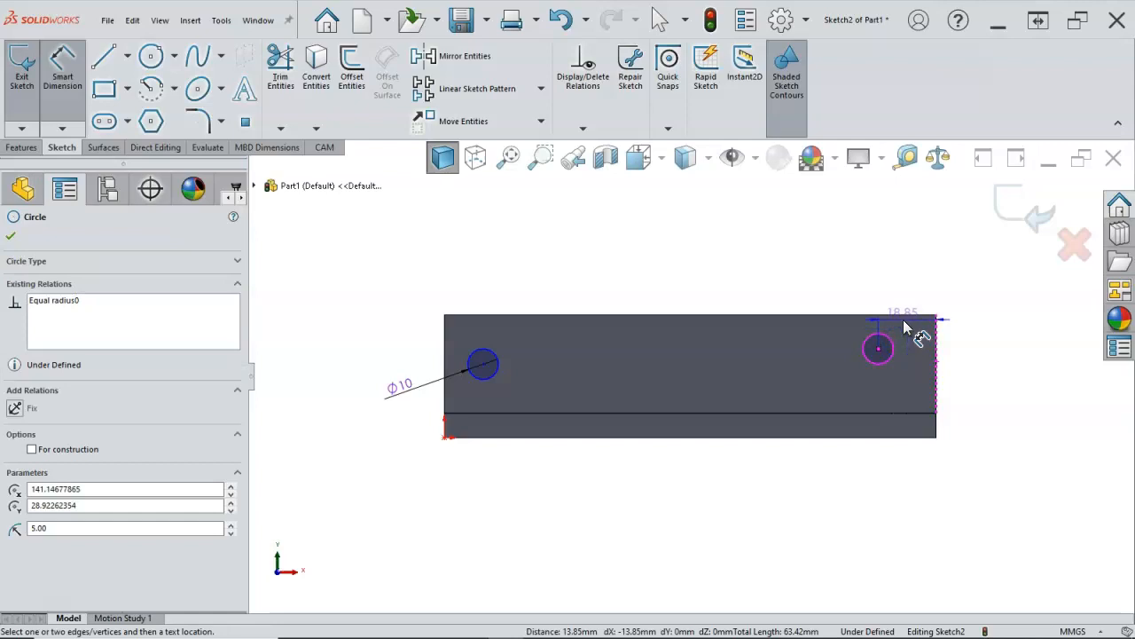
pyautogui.click(906, 296)
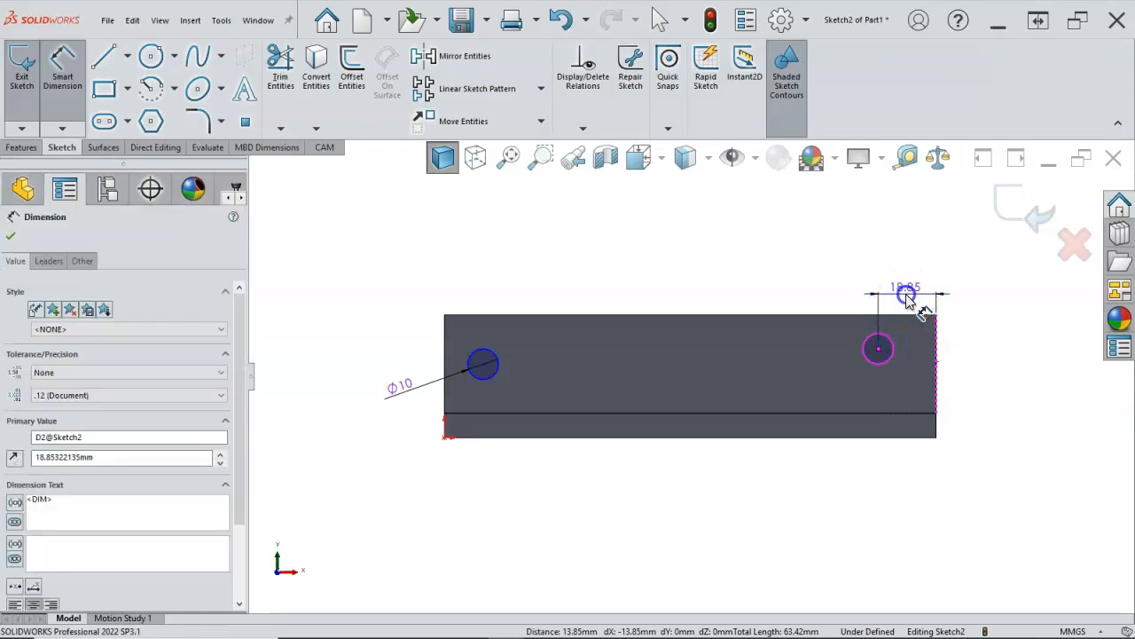
pyautogui.write('12')
pyautogui.press('Return')
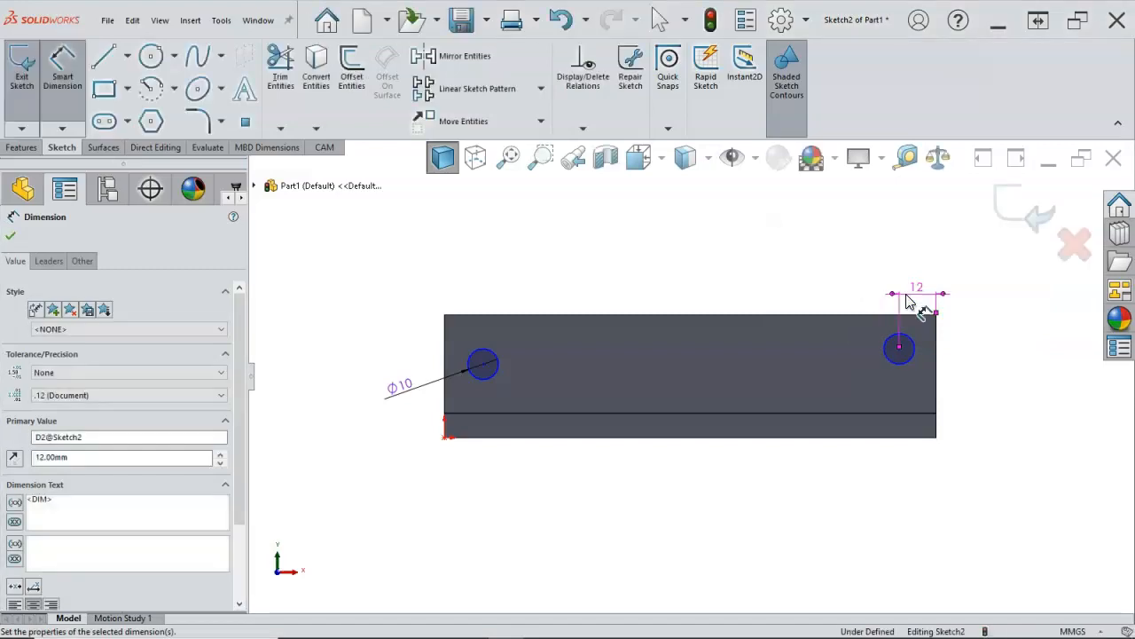
# Step: Dimension the right circle's centre 12 mm below the wall's top edge
pyautogui.click(887, 316)
pyautogui.click(899, 346)
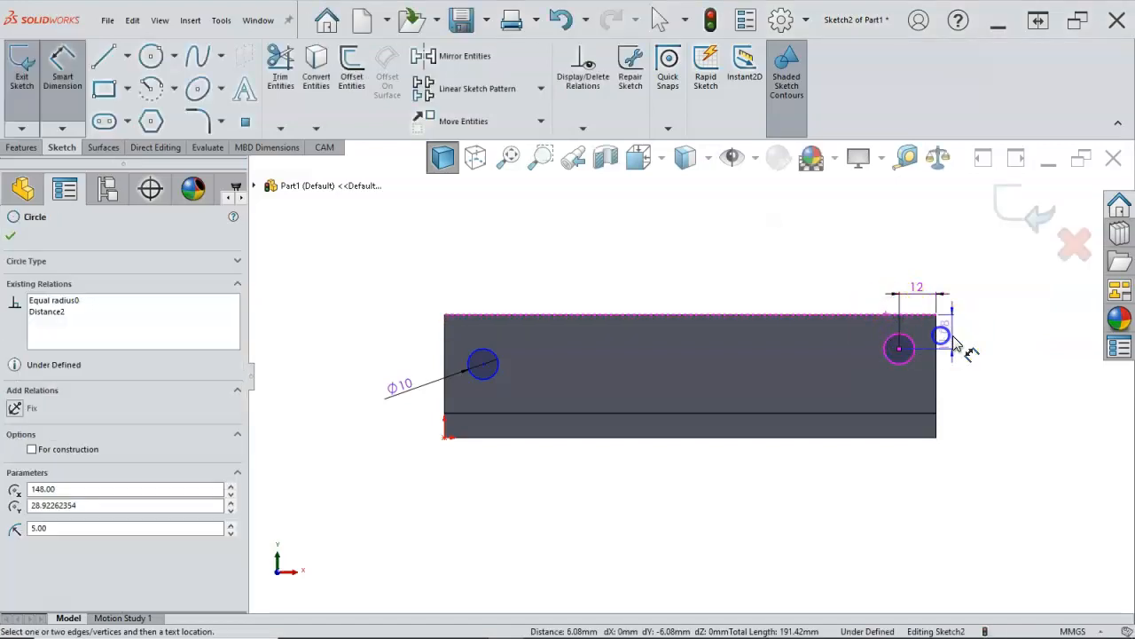
pyautogui.click(951, 342)
pyautogui.write('12')
pyautogui.press('Return')
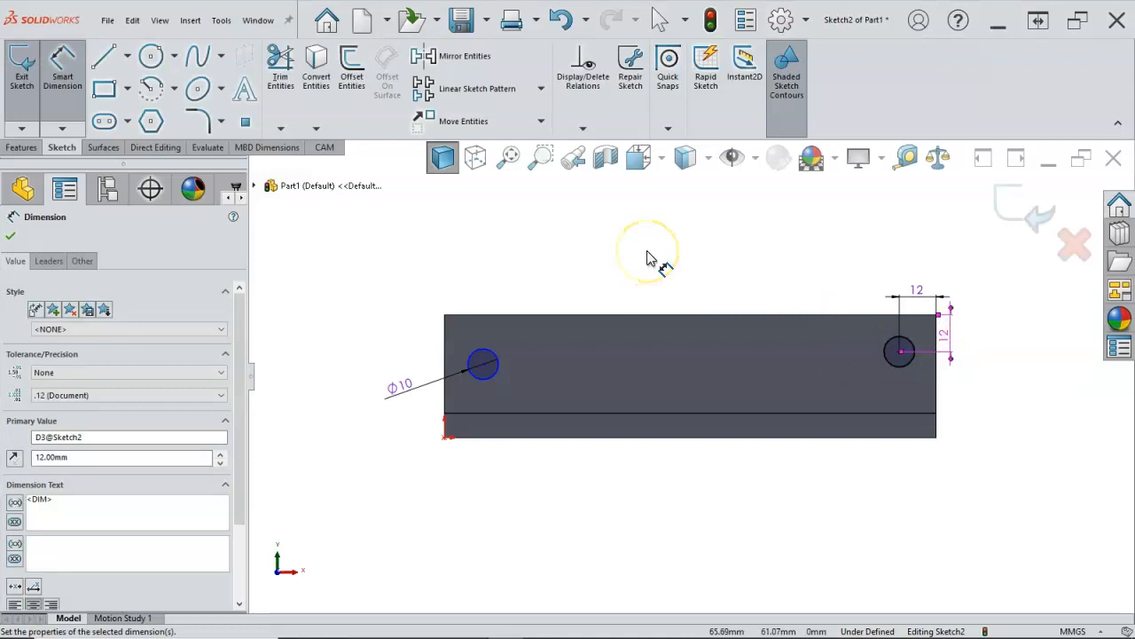
# Step: Dimension the left circle's centre 12 mm horizontally from the wall's left edge
pyautogui.click(486, 355)
pyautogui.click(446, 350)
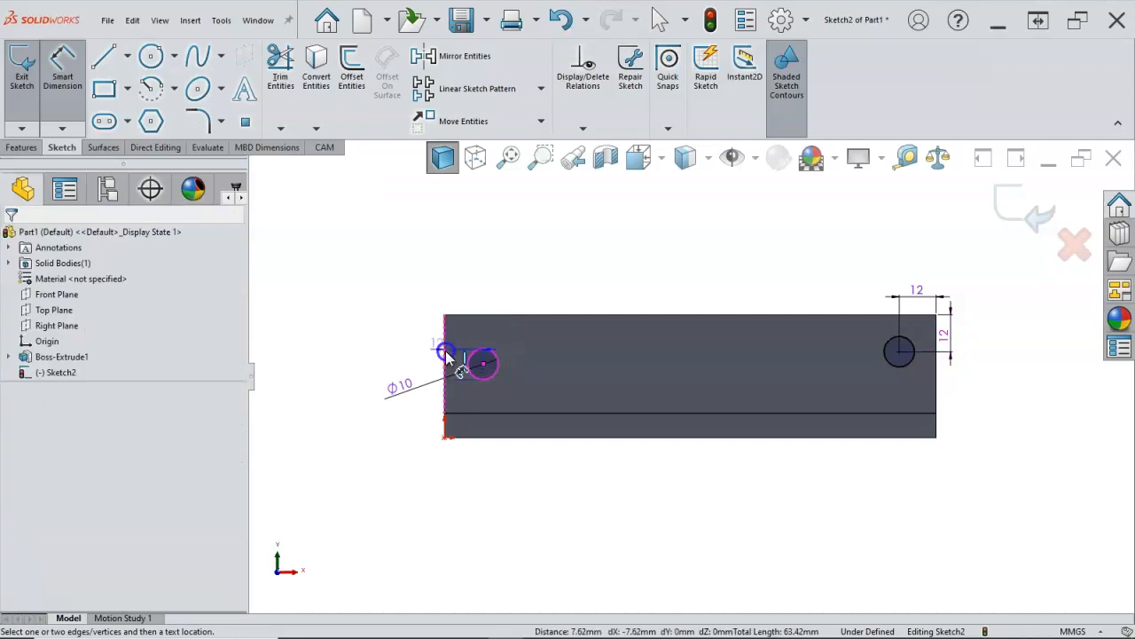
pyautogui.click(467, 306)
pyautogui.write('12')
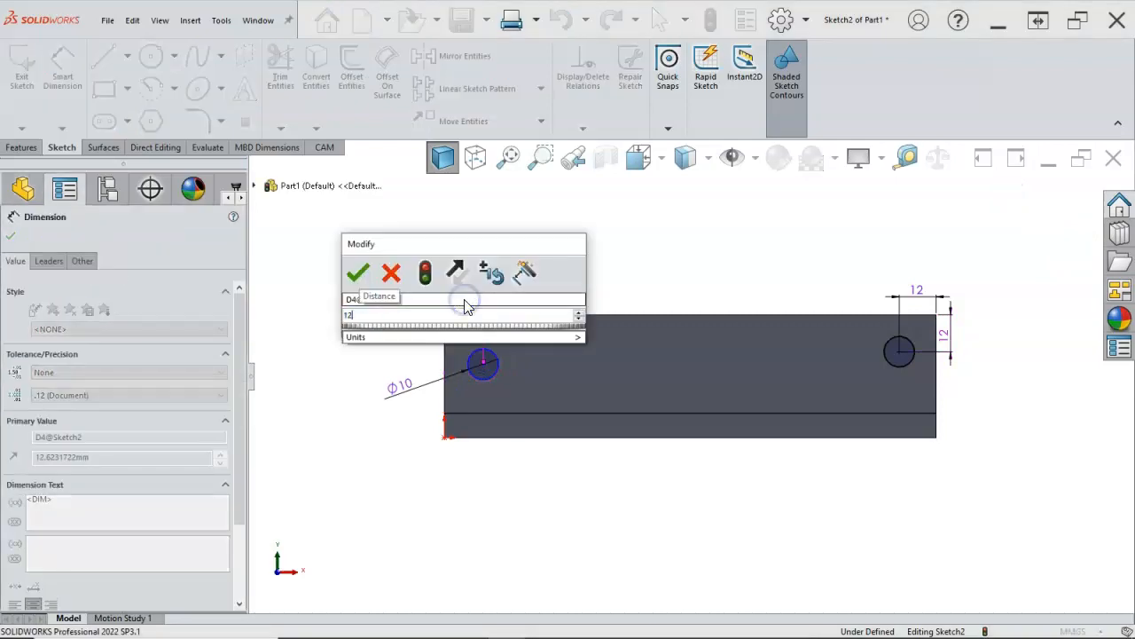
pyautogui.press('Return')
# Step: Dimension the left circle's centre 16 mm below the wall's top edge and end dimensioning
pyautogui.click(503, 315)
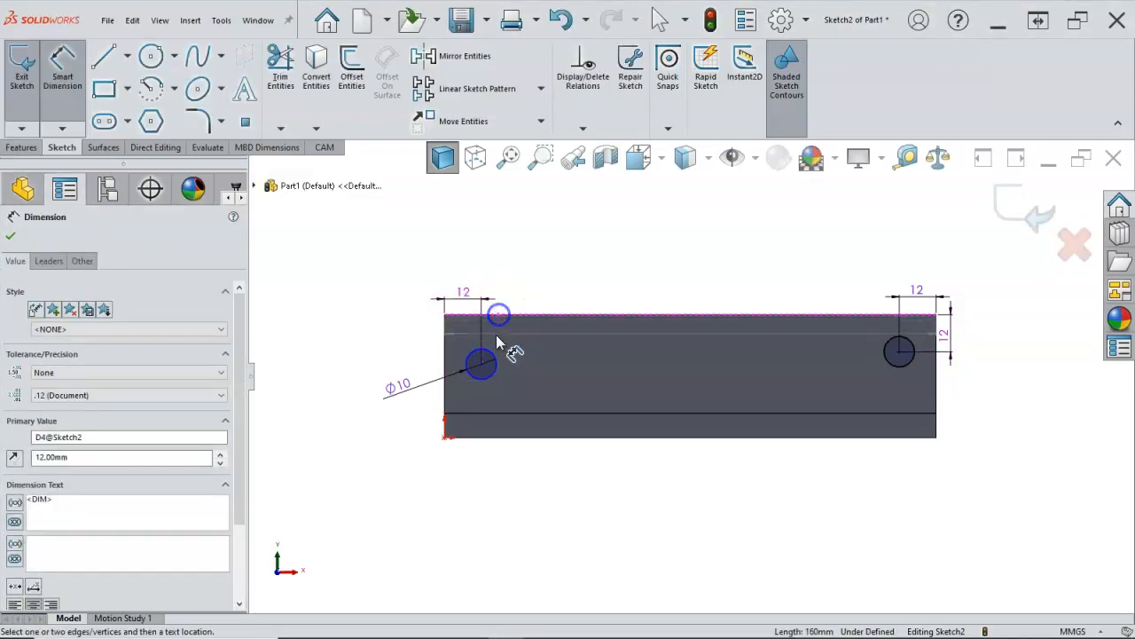
pyautogui.click(494, 356)
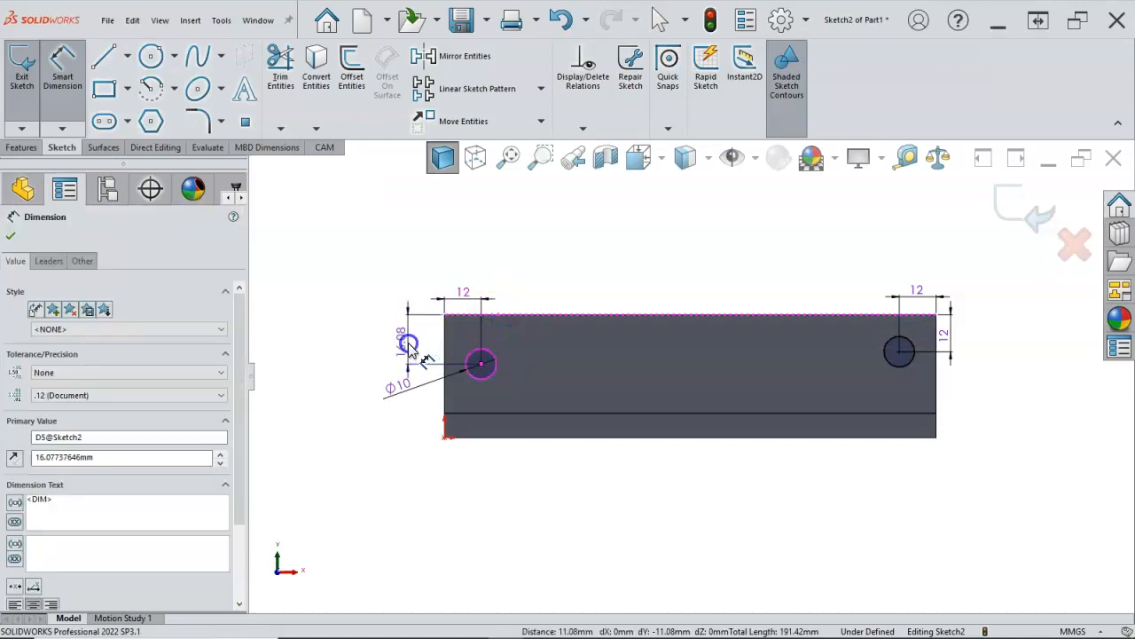
pyautogui.click(408, 346)
pyautogui.write('16')
pyautogui.press('Return')
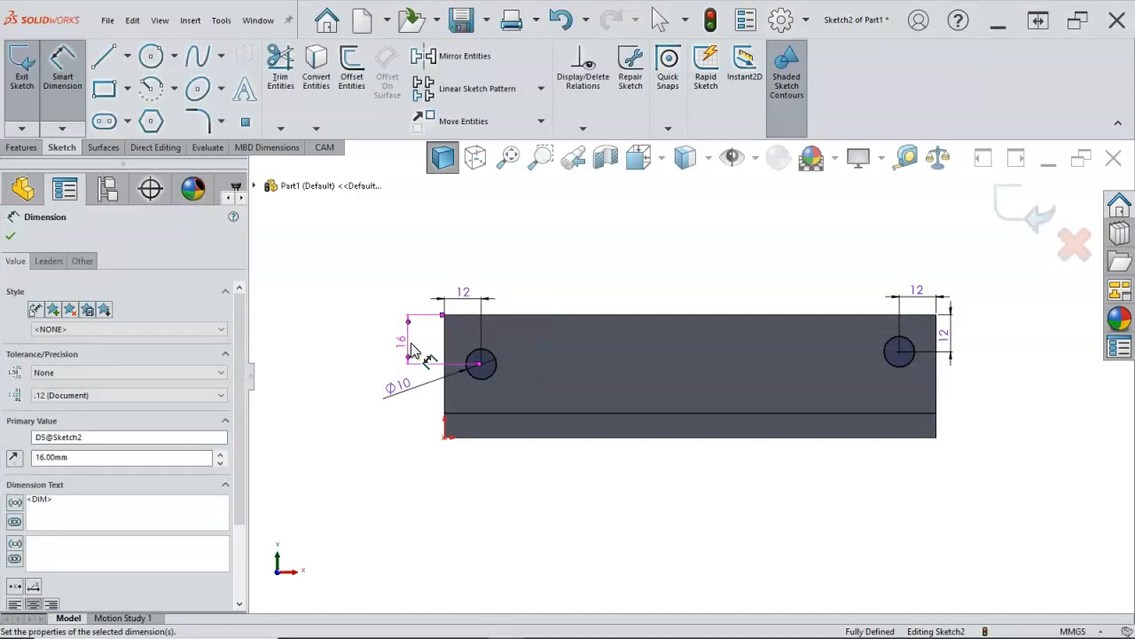
pyautogui.rightClick(546, 263)
pyautogui.click(584, 287)
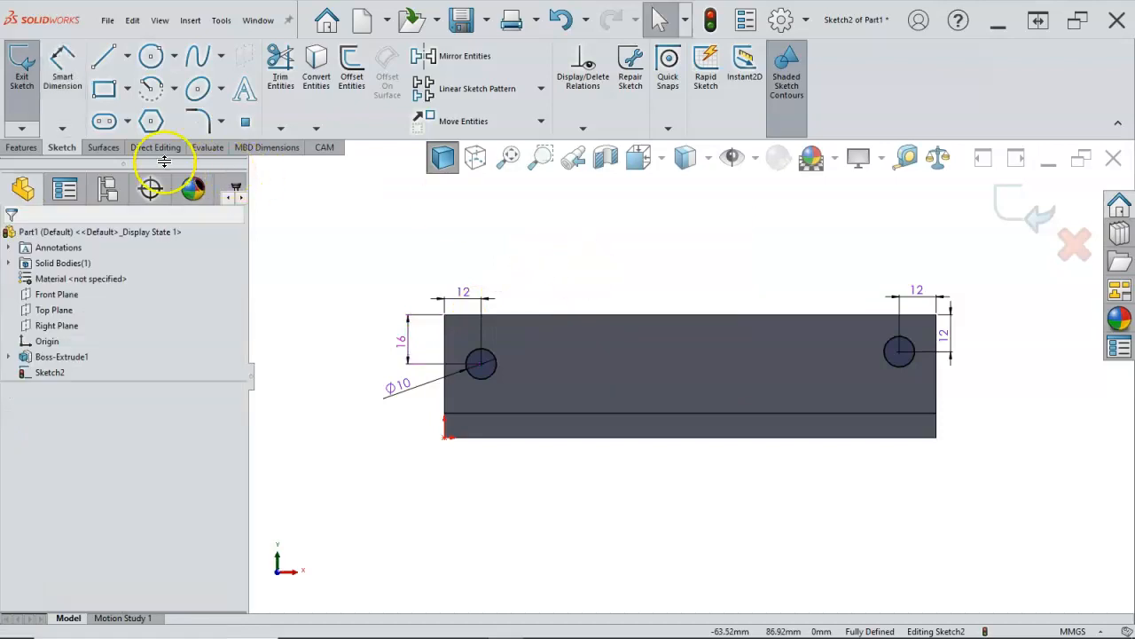
# Step: Cut both circles through the upright wall with an Extruded Cut using the Up To Next end condition
pyautogui.click(27, 148)
pyautogui.click(218, 67)
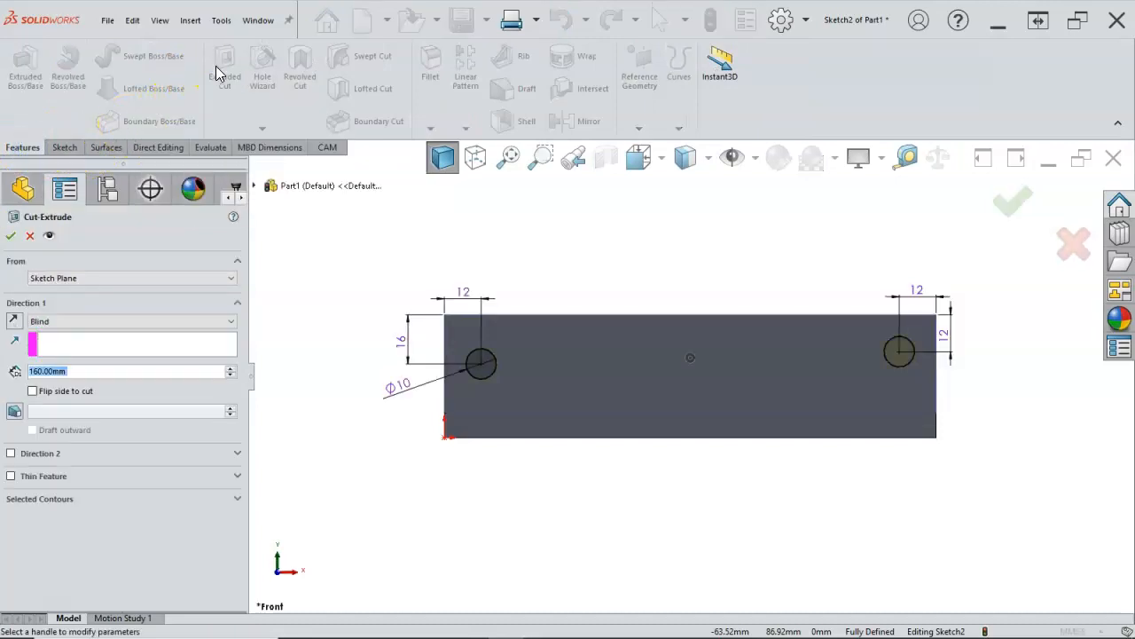
pyautogui.click(118, 325)
pyautogui.click(108, 345)
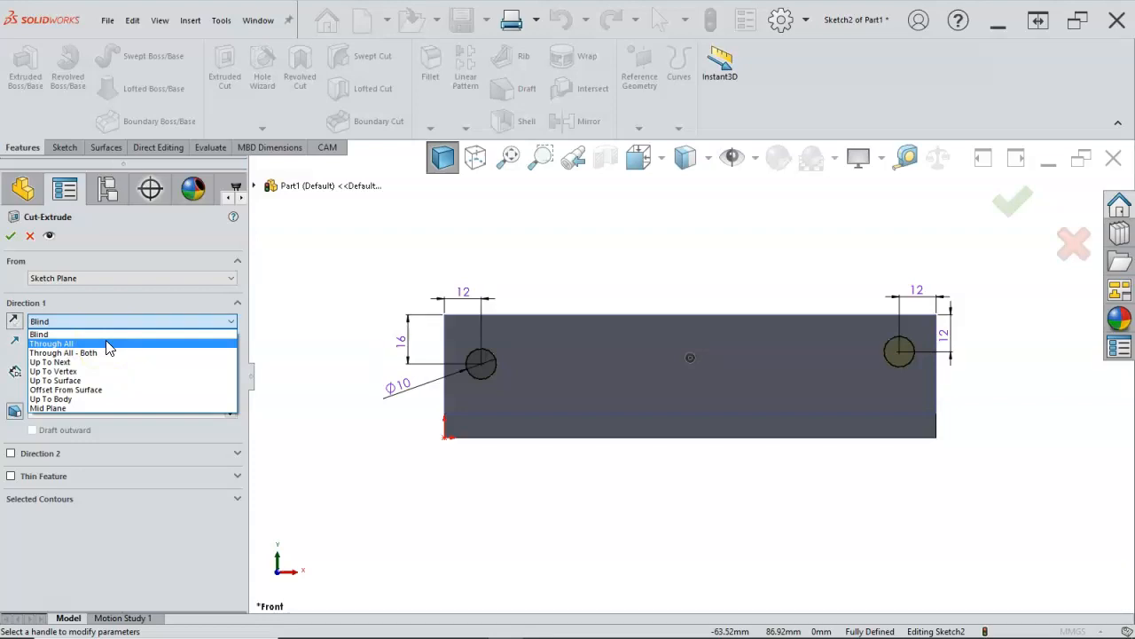
pyautogui.click(95, 363)
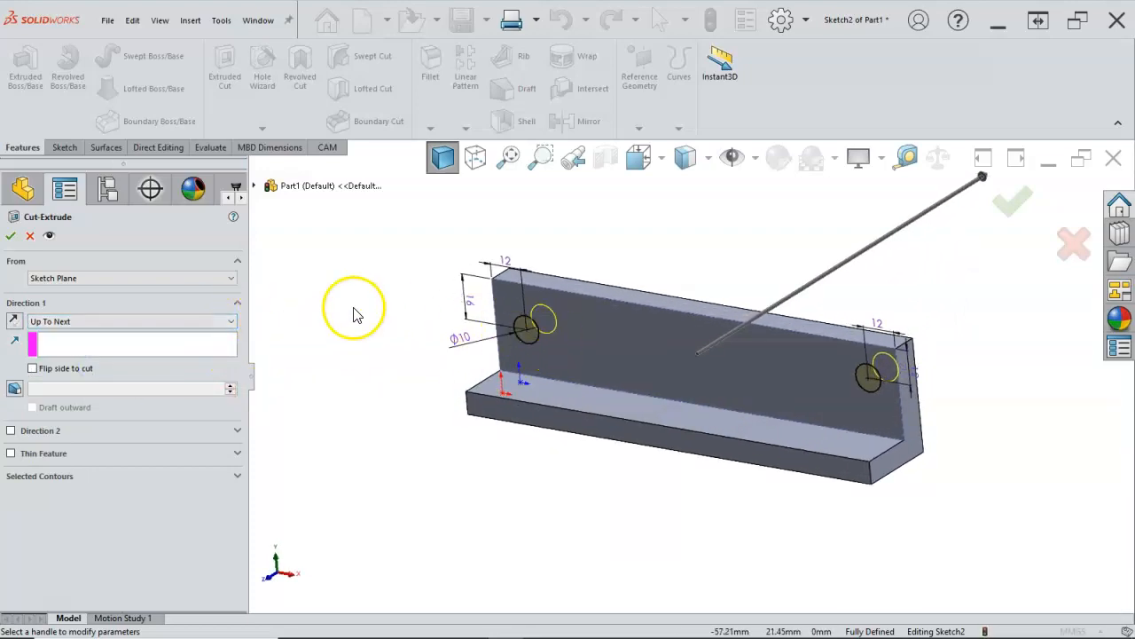
pyautogui.click(10, 237)
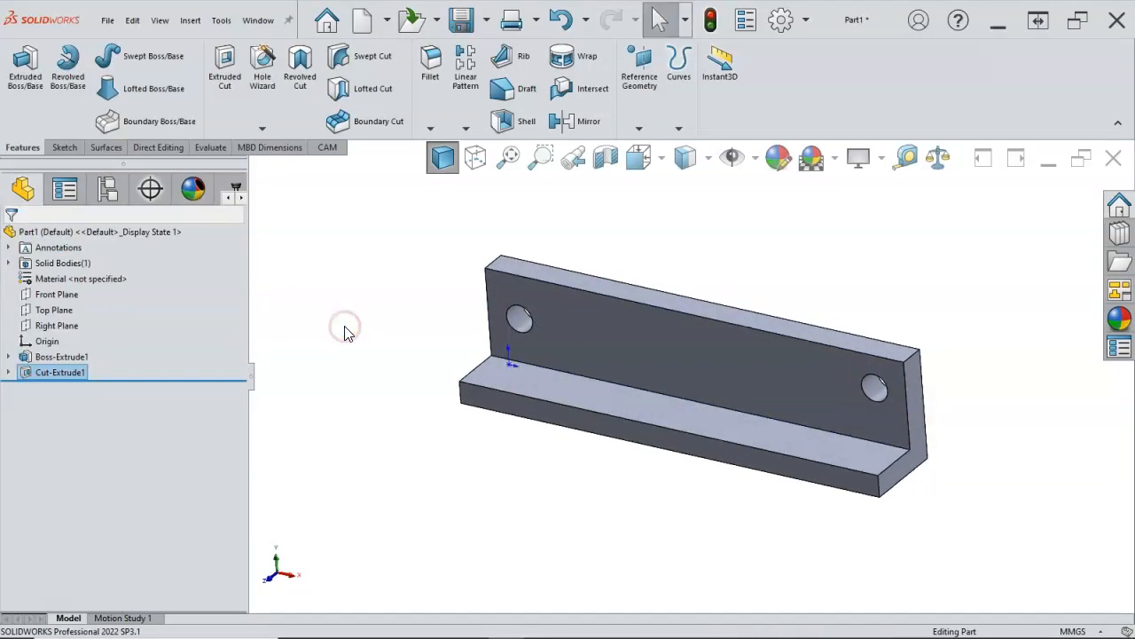
# Step: Start a new sketch on the top face of the horizontal flange
pyautogui.moveTo(348, 333)
pyautogui.mouseDown(button='middle')
pyautogui.moveTo(342, 322)
pyautogui.moveTo(348, 344)
pyautogui.mouseUp(button='middle')
pyautogui.click(486, 370)
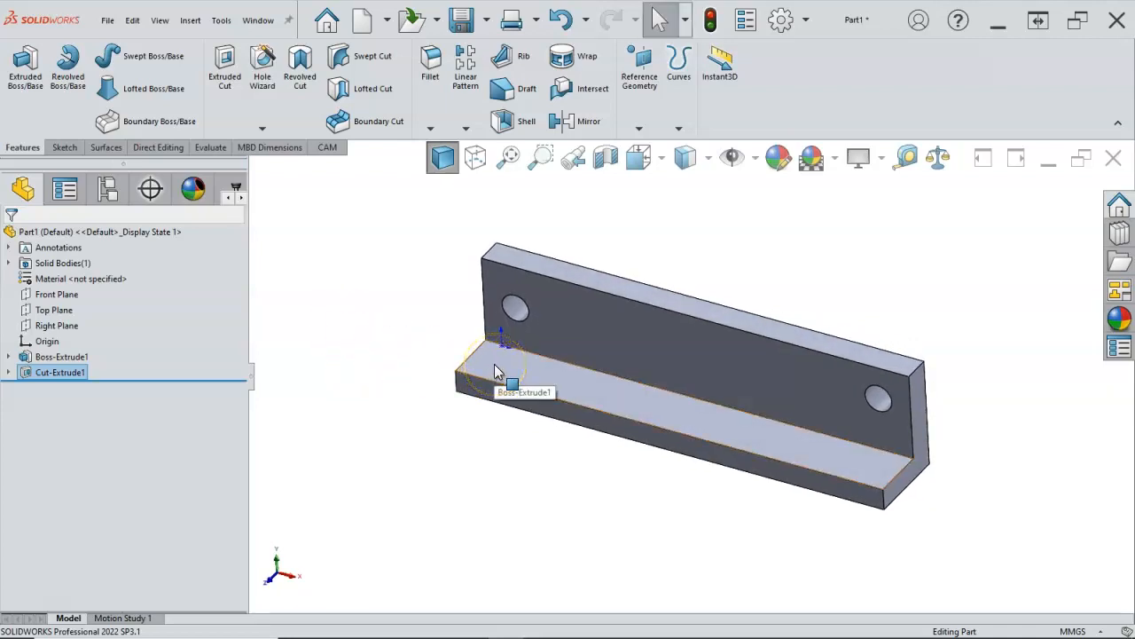
pyautogui.click(497, 371)
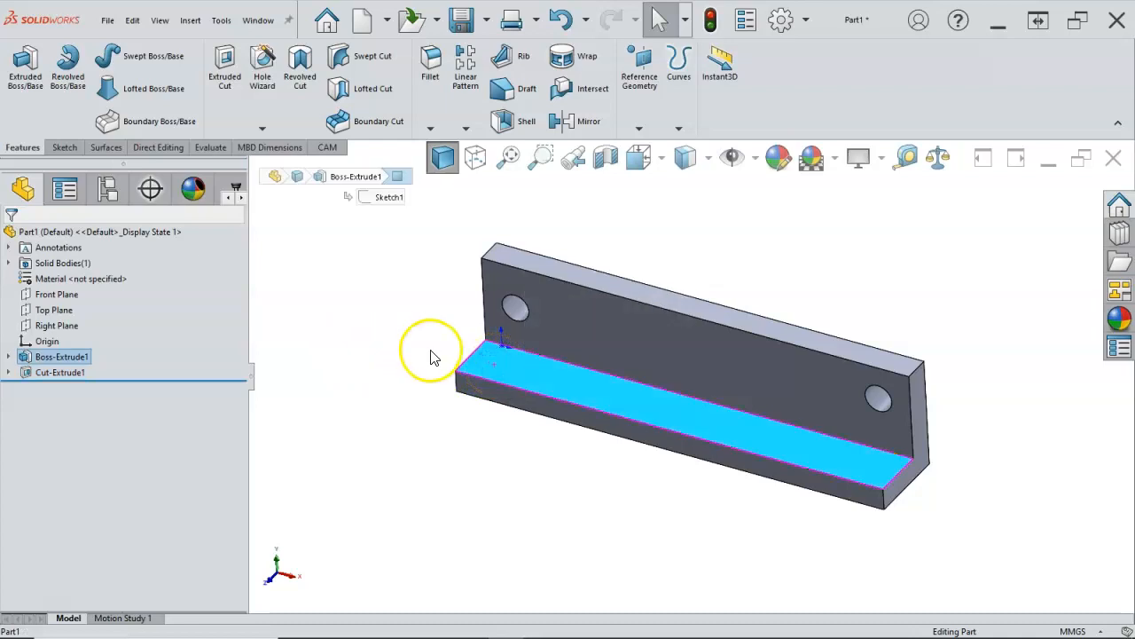
pyautogui.rightClick(532, 377)
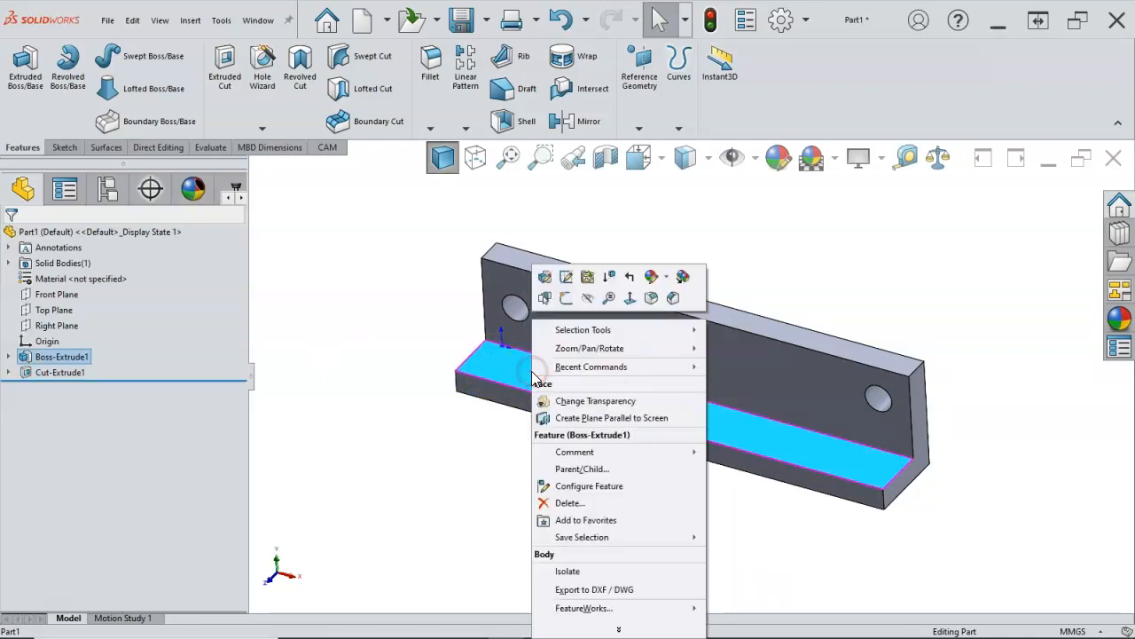
pyautogui.click(568, 300)
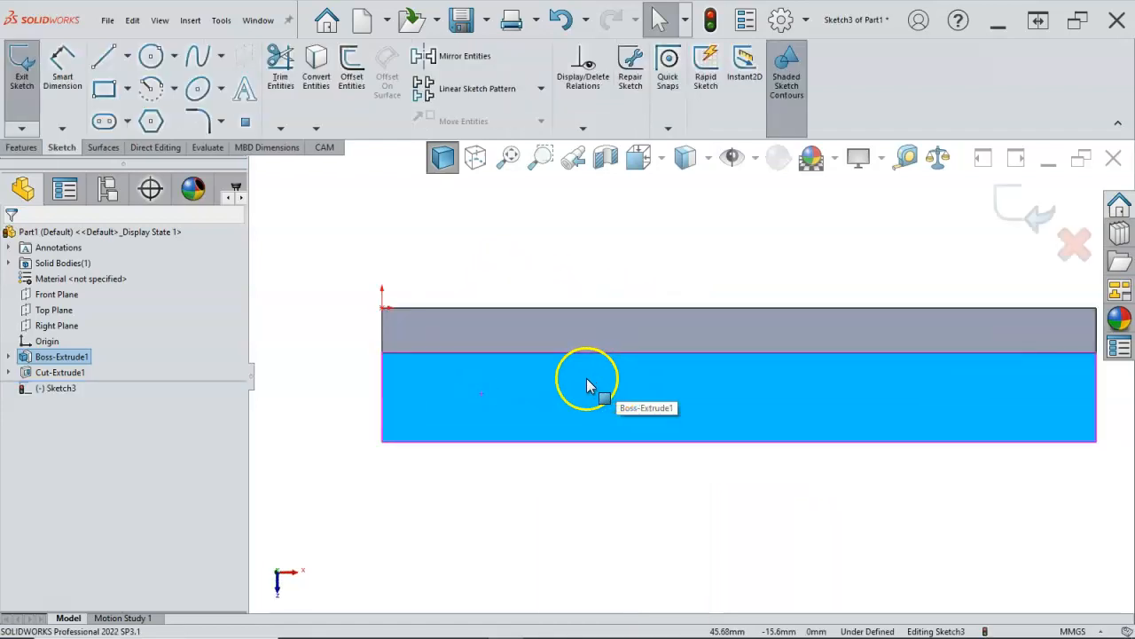
# Step: Draw a 6 mm diameter circle near the left end of the flange's top face
pyautogui.click(159, 64)
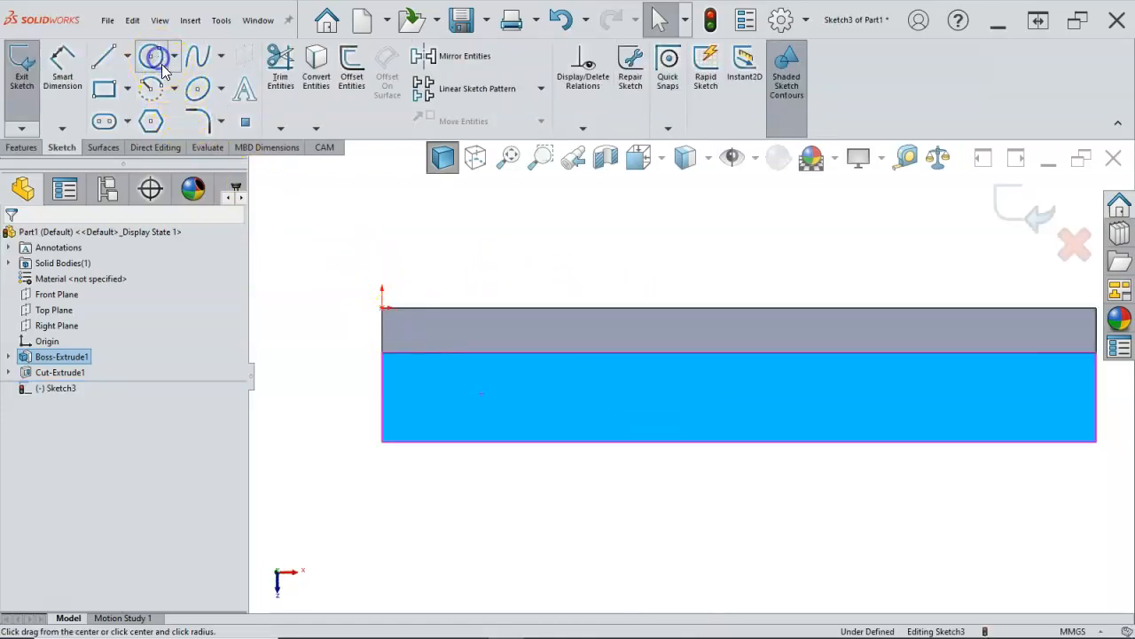
pyautogui.click(431, 392)
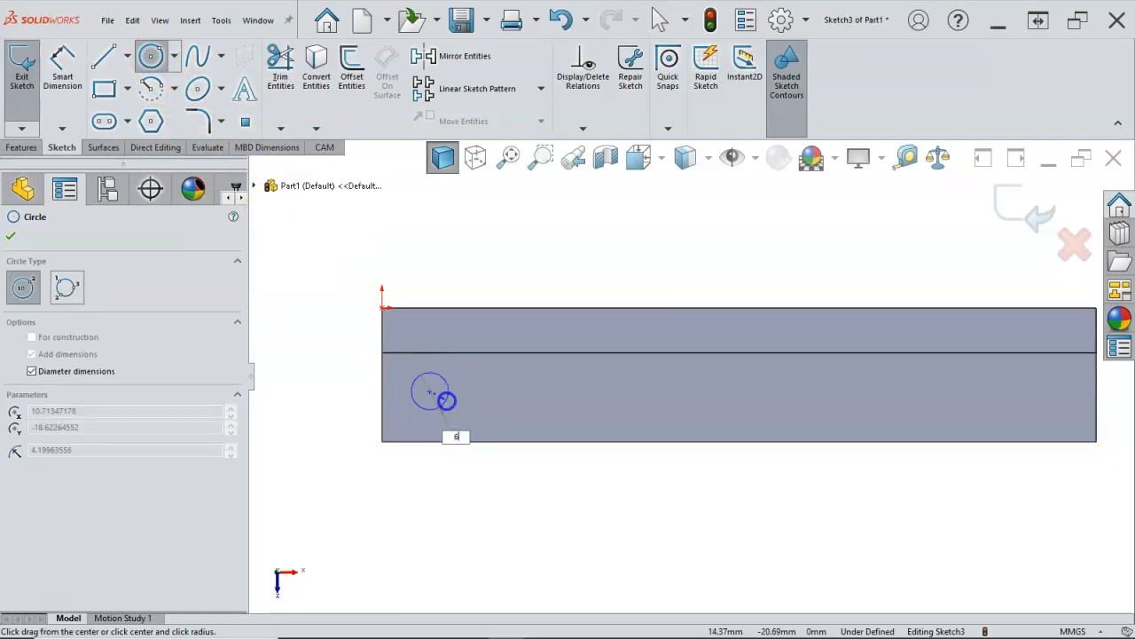
pyautogui.press('Return')
# Step: Dimension the 6 mm circle's centre 19.4 mm from the part's back edge
pyautogui.rightClick(565, 497)
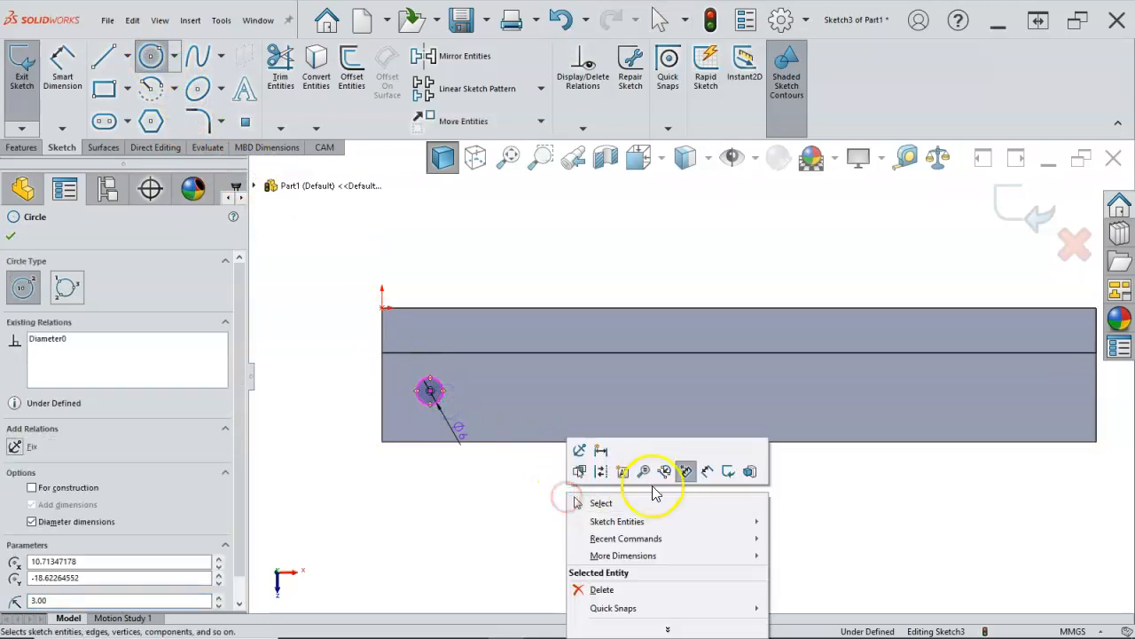
pyautogui.click(686, 471)
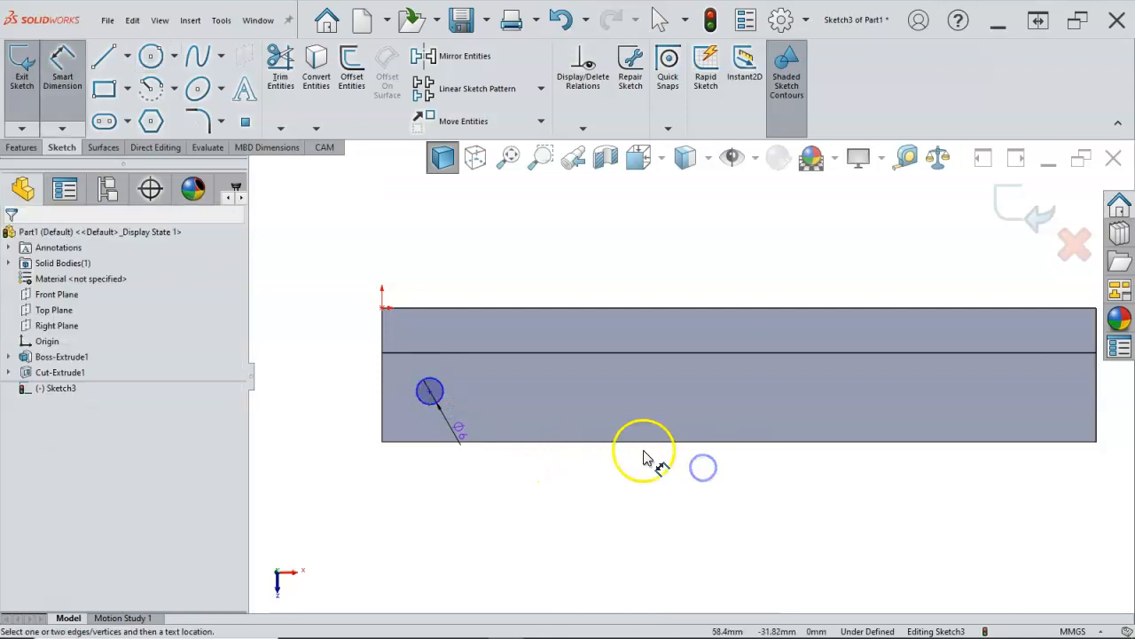
pyautogui.click(486, 310)
pyautogui.click(435, 384)
pyautogui.click(349, 357)
pyautogui.write('19.4')
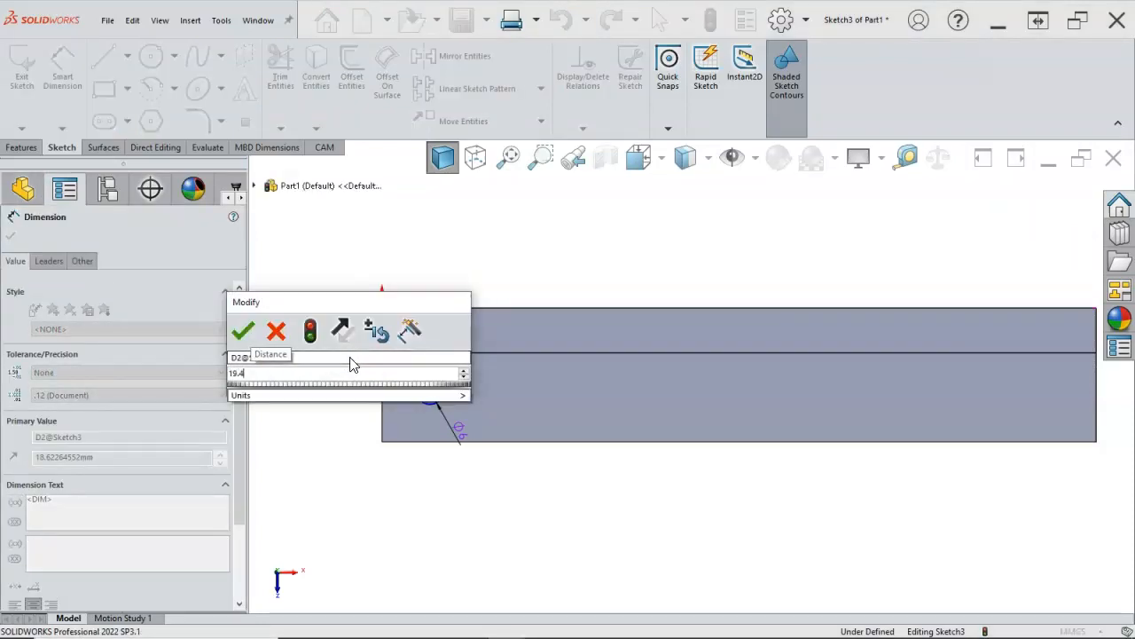
pyautogui.press('Return')
# Step: Dimension the 6 mm circle's centre 7.96 mm from the part's left edge and move its diameter dimension outside that edge
pyautogui.click(383, 407)
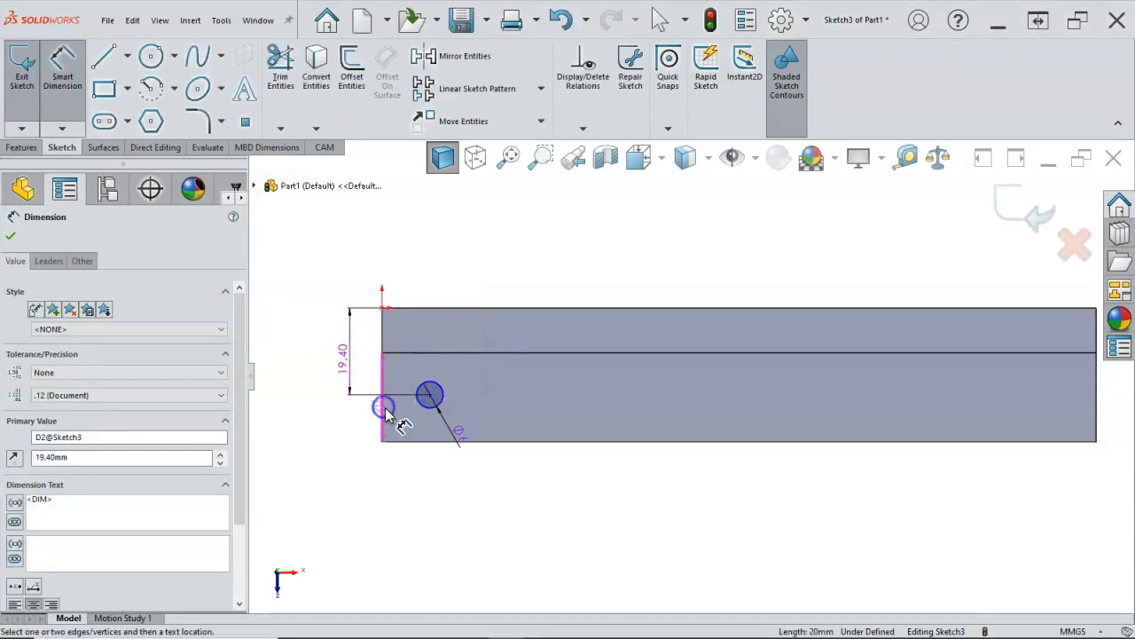
pyautogui.click(430, 398)
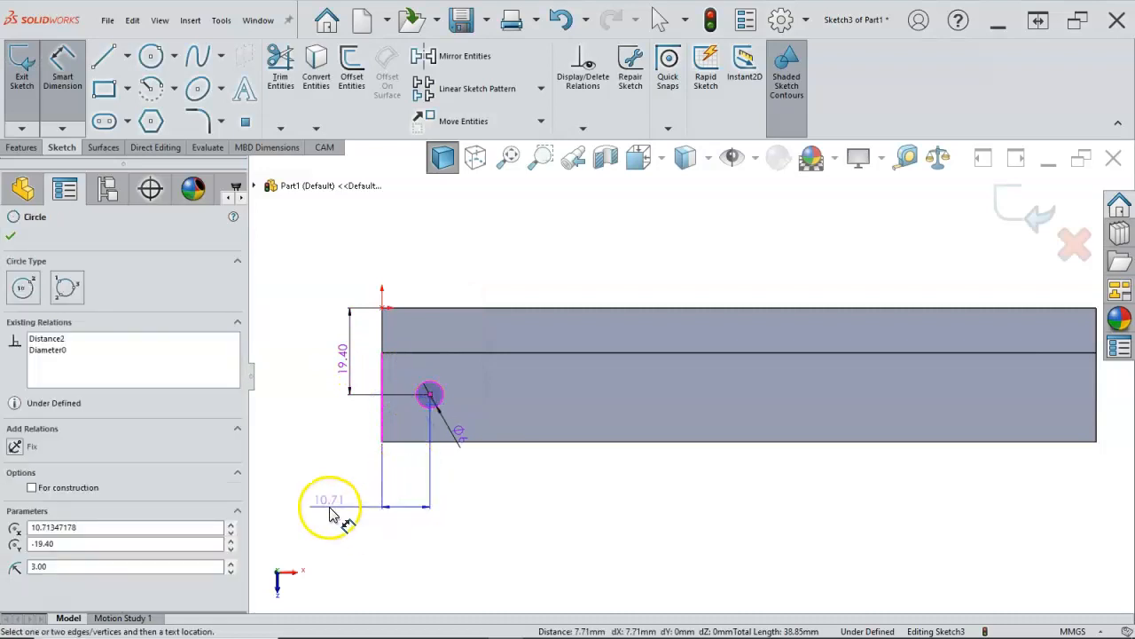
pyautogui.click(330, 513)
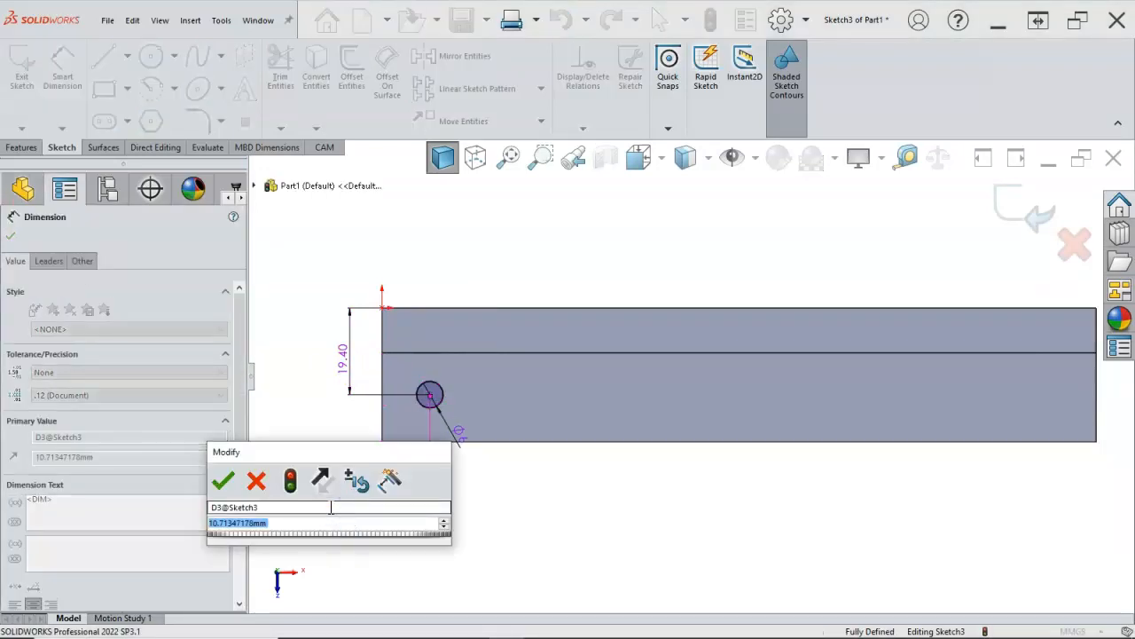
pyautogui.write('7.5')
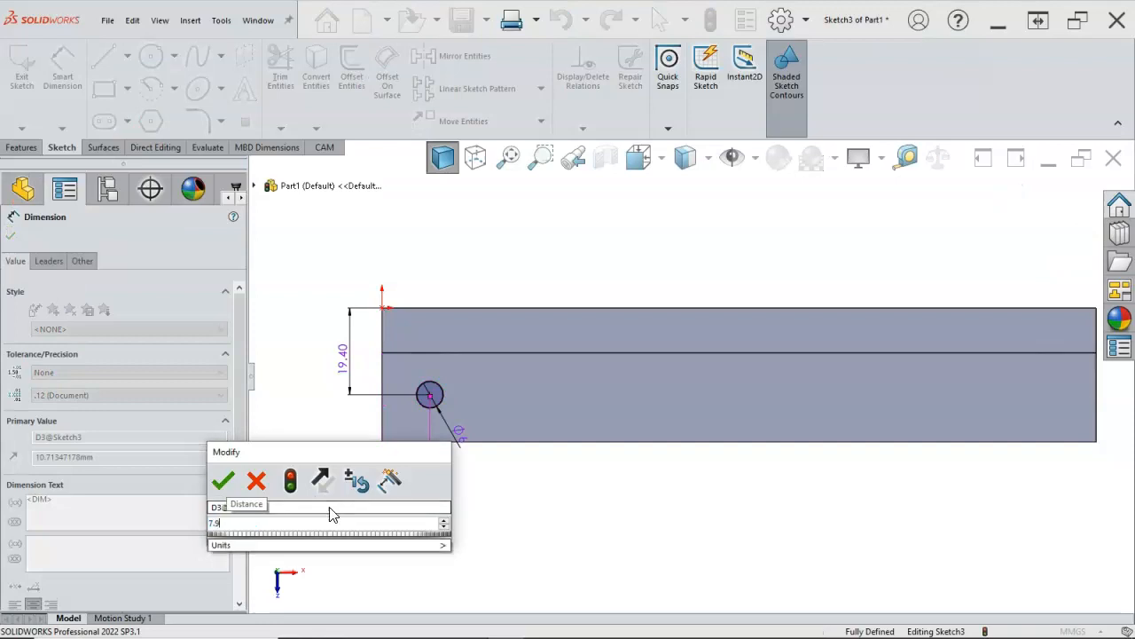
pyautogui.write('5')
pyautogui.press('Return')
pyautogui.click(351, 527)
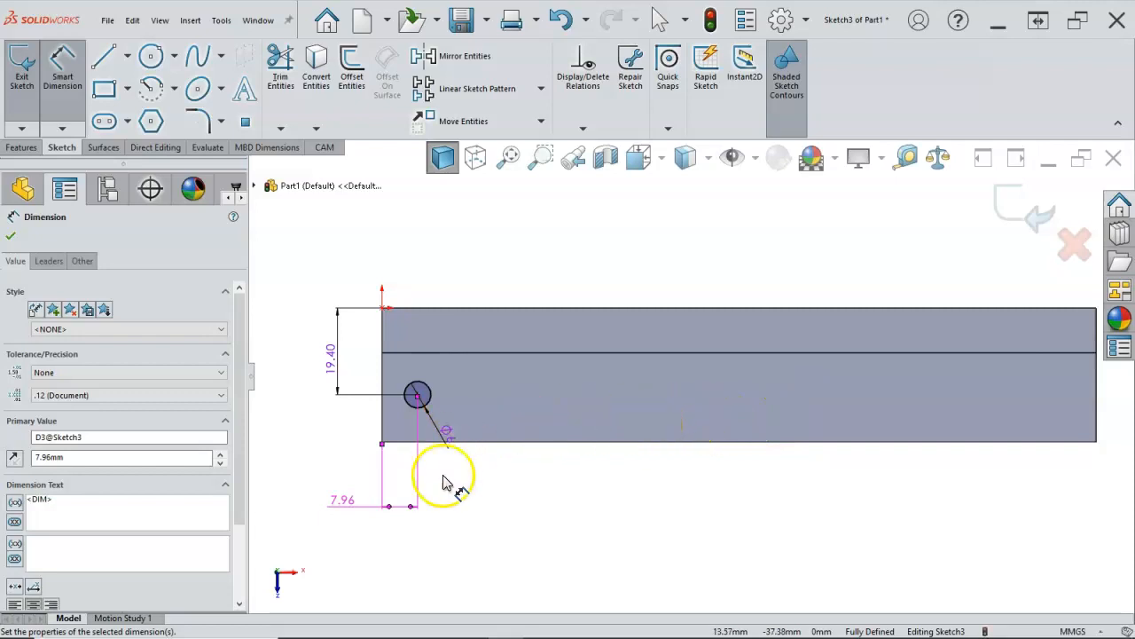
pyautogui.rightClick(505, 489)
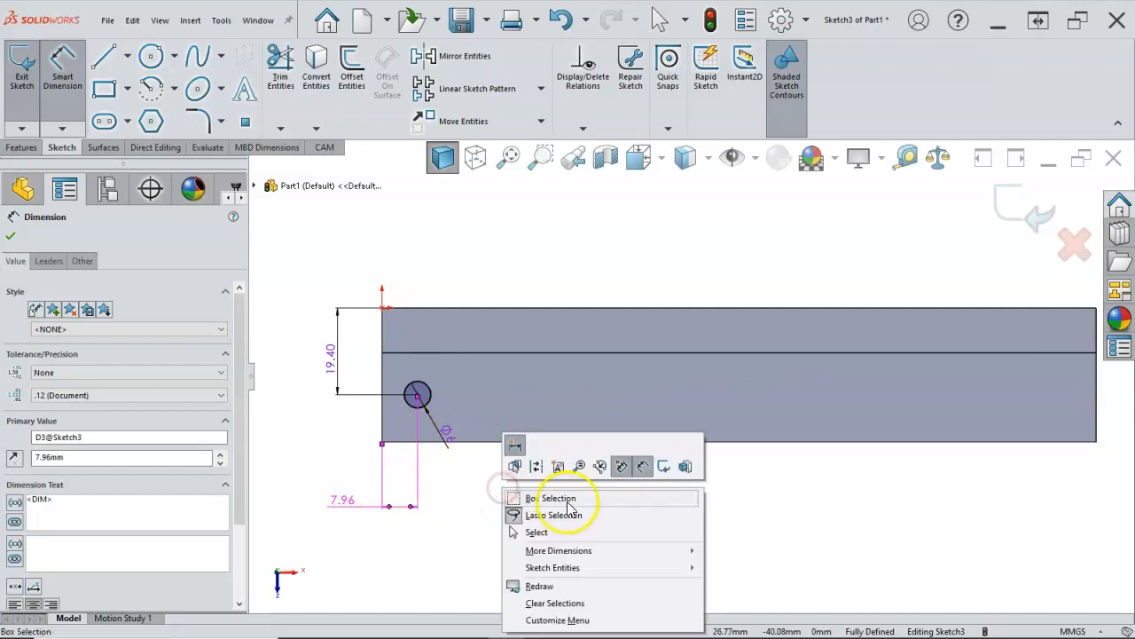
pyautogui.click(559, 537)
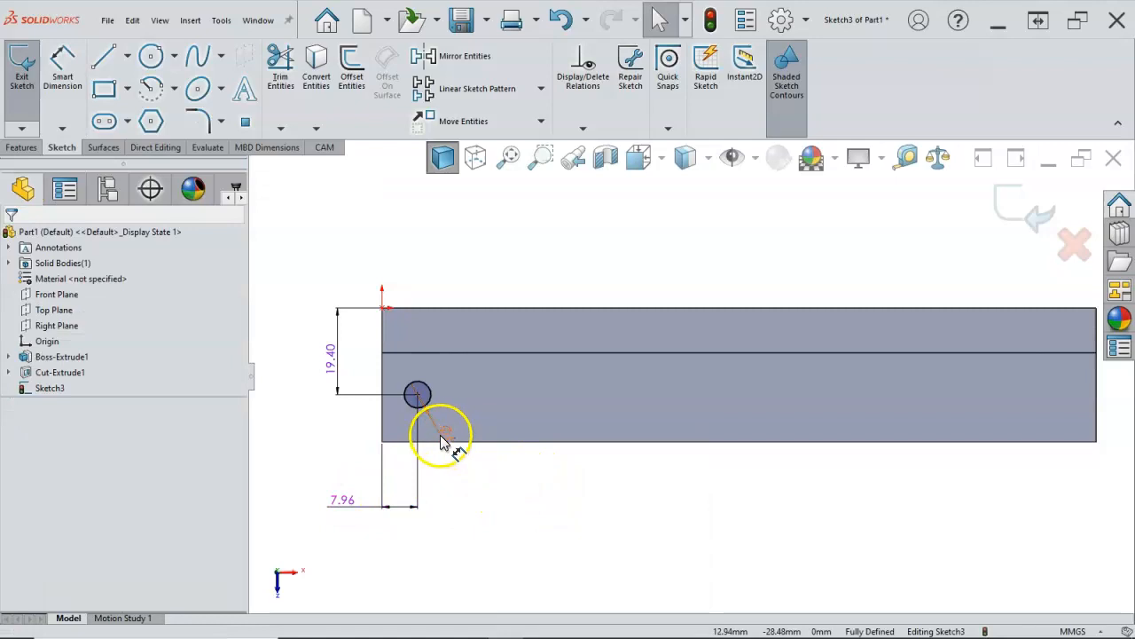
pyautogui.moveTo(326, 435); pyautogui.dragTo(316, 436)
pyautogui.click(490, 467)
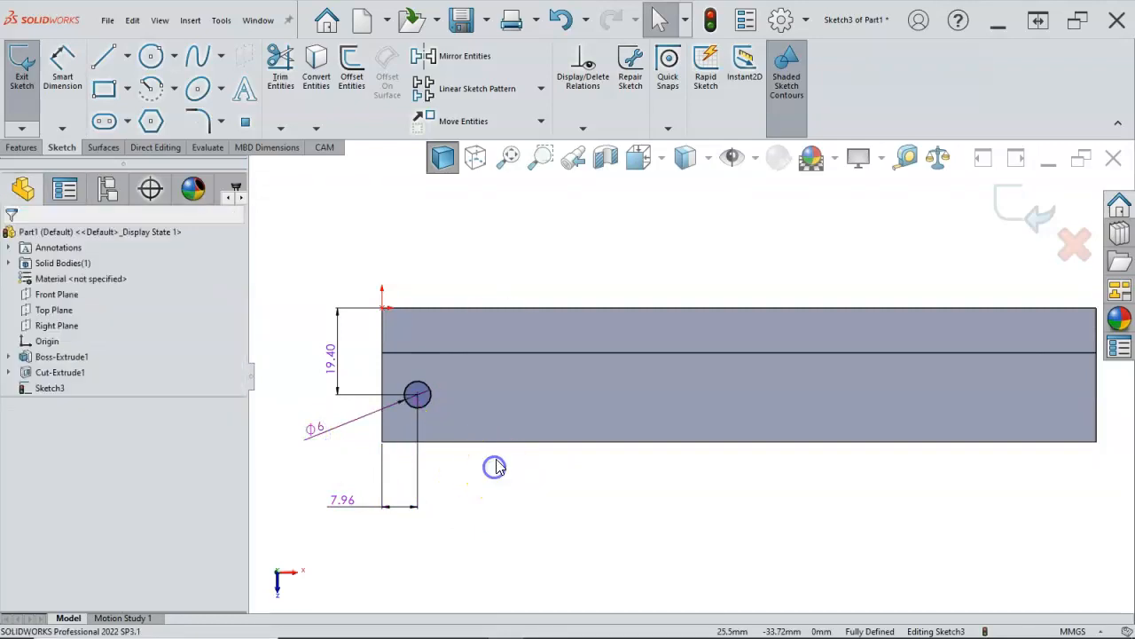
pyautogui.click(432, 395)
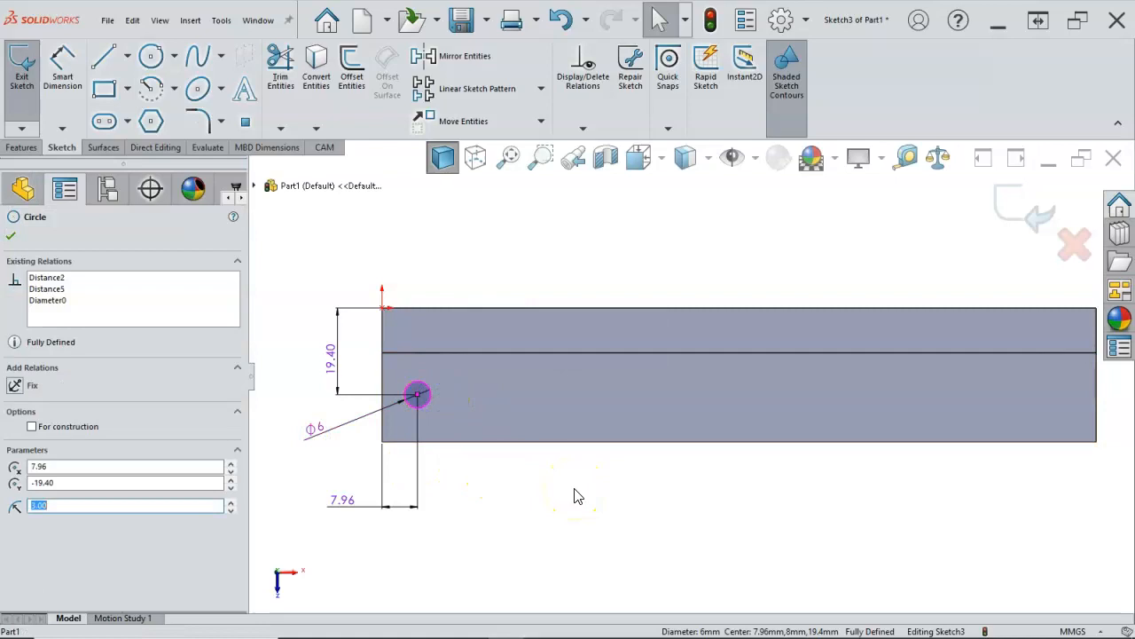
pyautogui.click(485, 97)
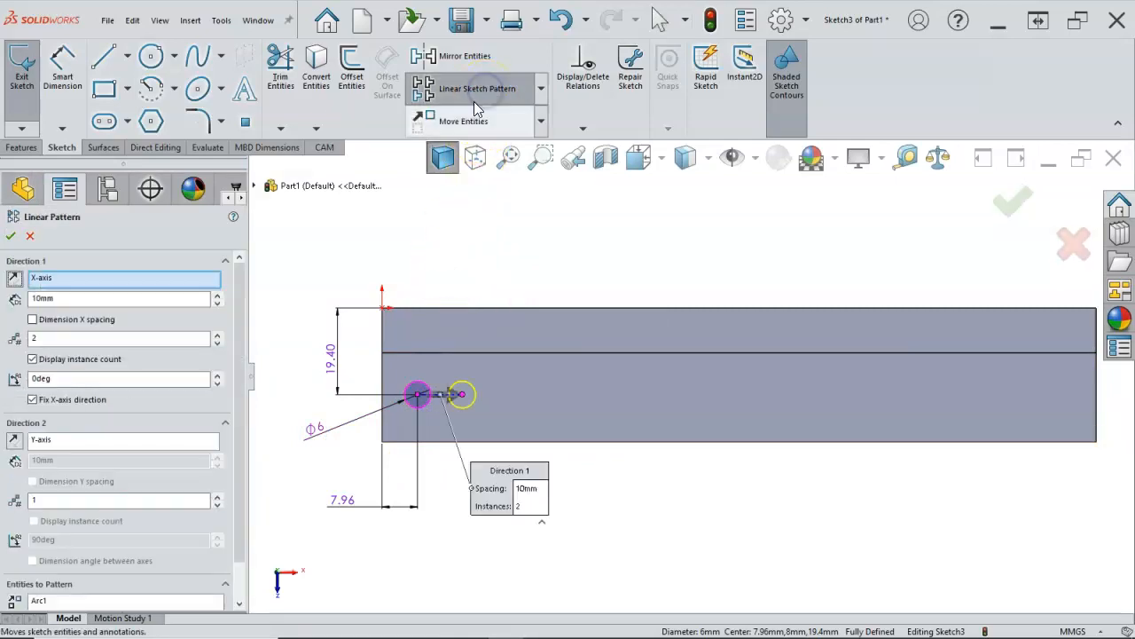
pyautogui.scroll(-2, 245, 317)
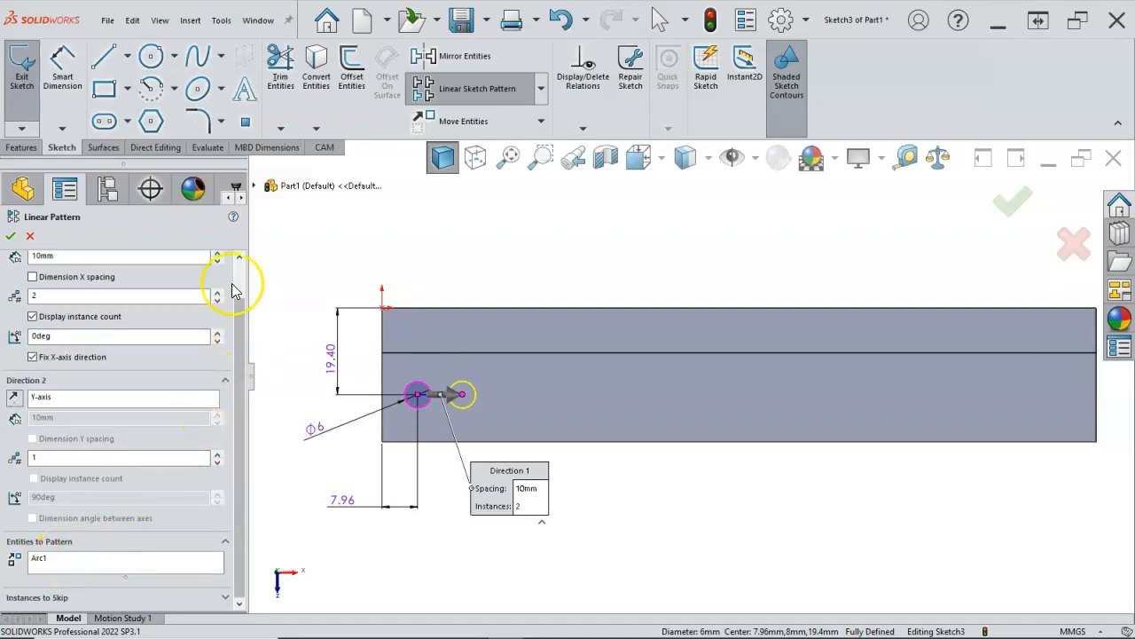
pyautogui.click(30, 235)
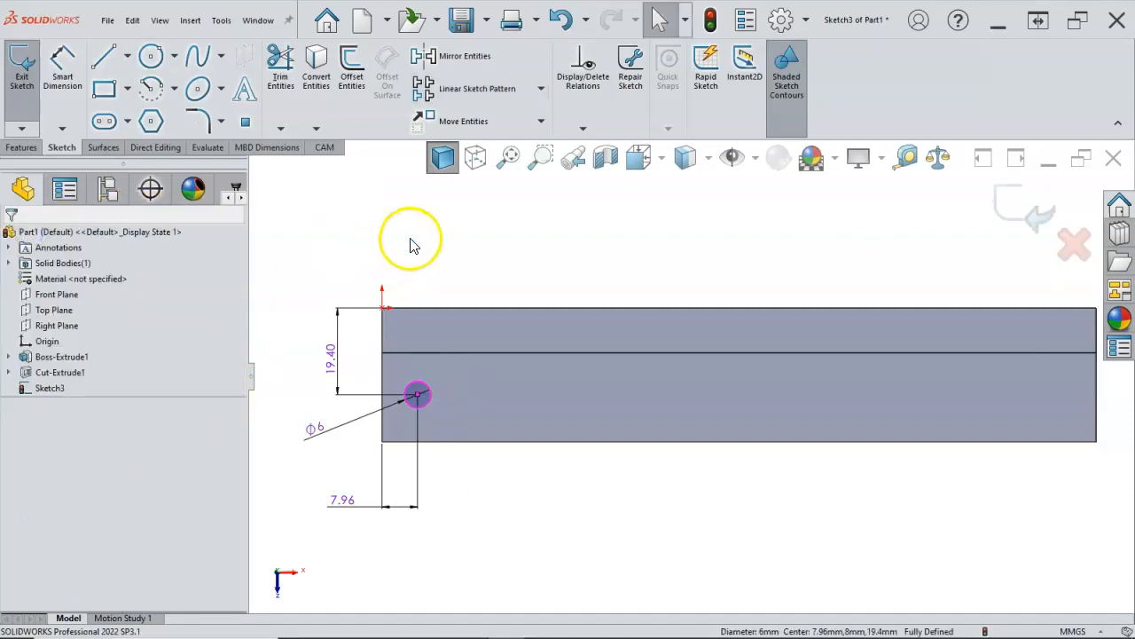
# Step: Start a linear sketch pattern along the X-axis with the 6 mm circle as the entity to pattern
pyautogui.click(468, 91)
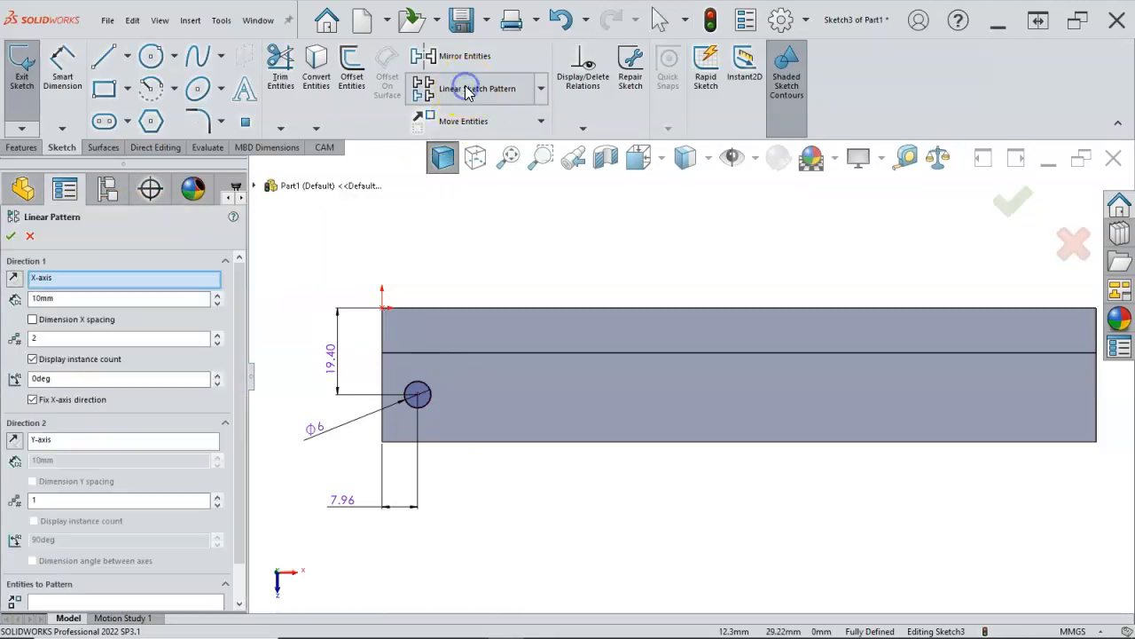
pyautogui.moveTo(241, 344); pyautogui.dragTo(240, 423)
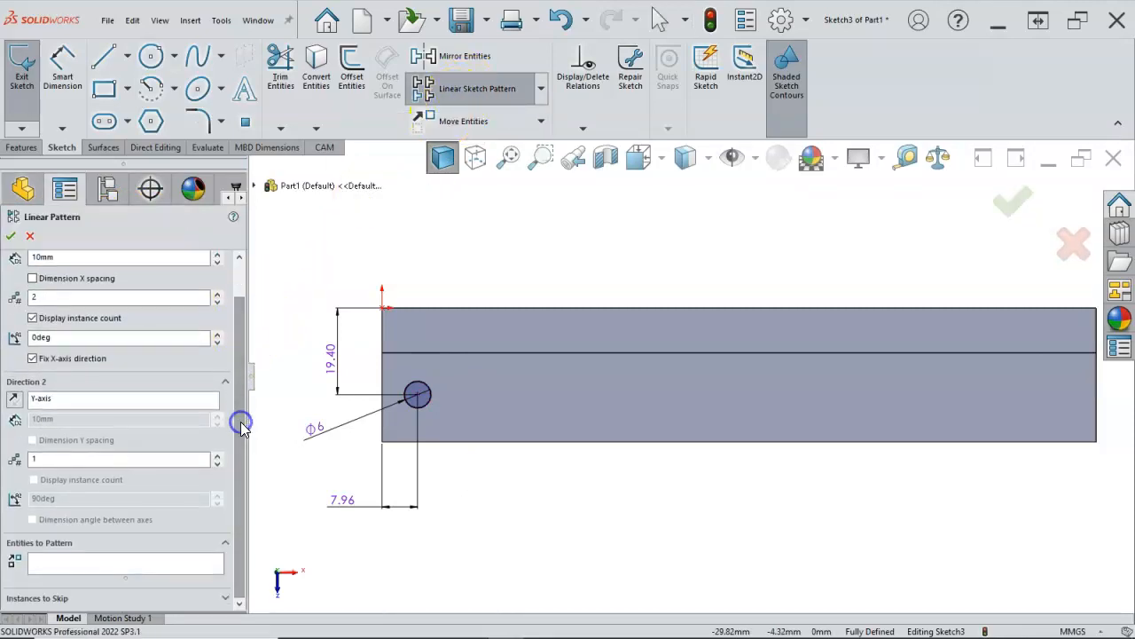
pyautogui.click(152, 559)
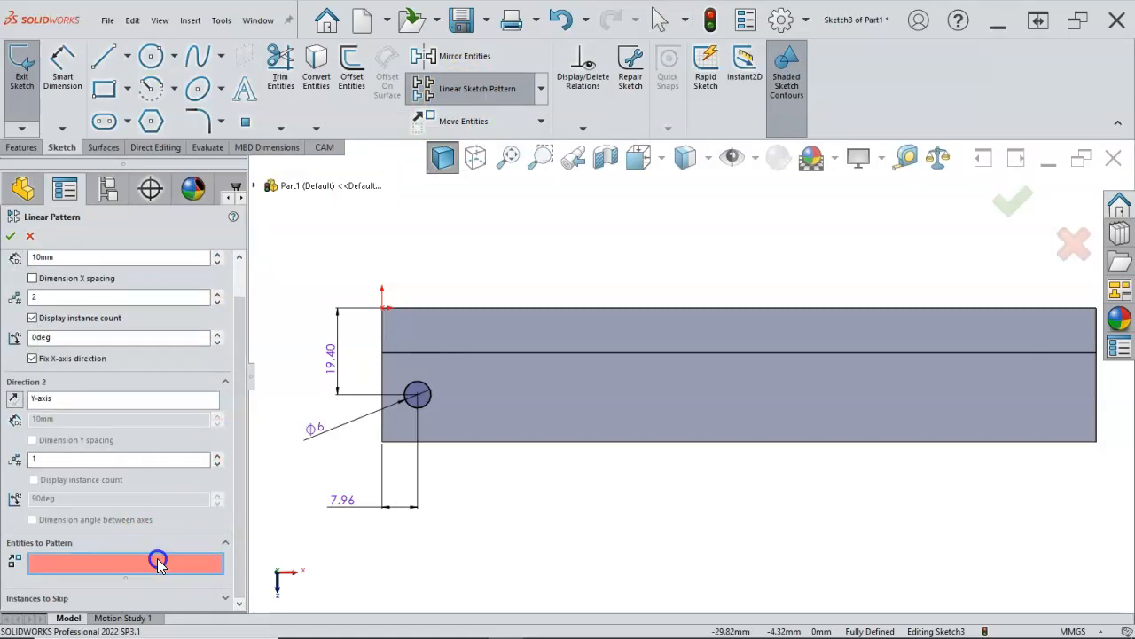
pyautogui.click(417, 391)
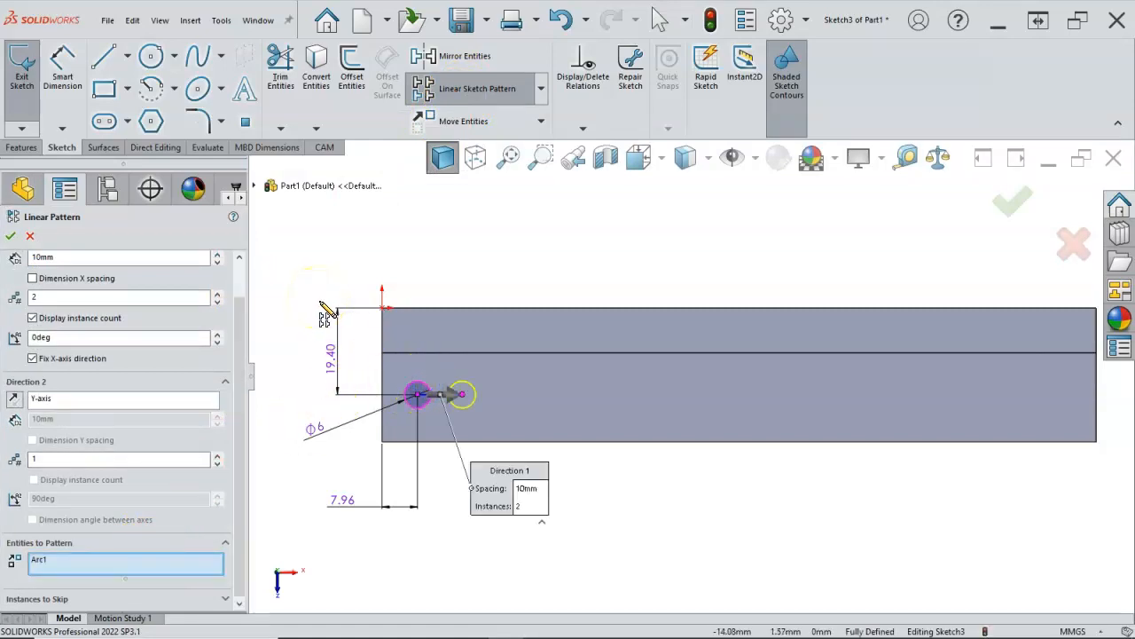
pyautogui.moveTo(236, 342); pyautogui.dragTo(247, 295)
pyautogui.click(258, 290)
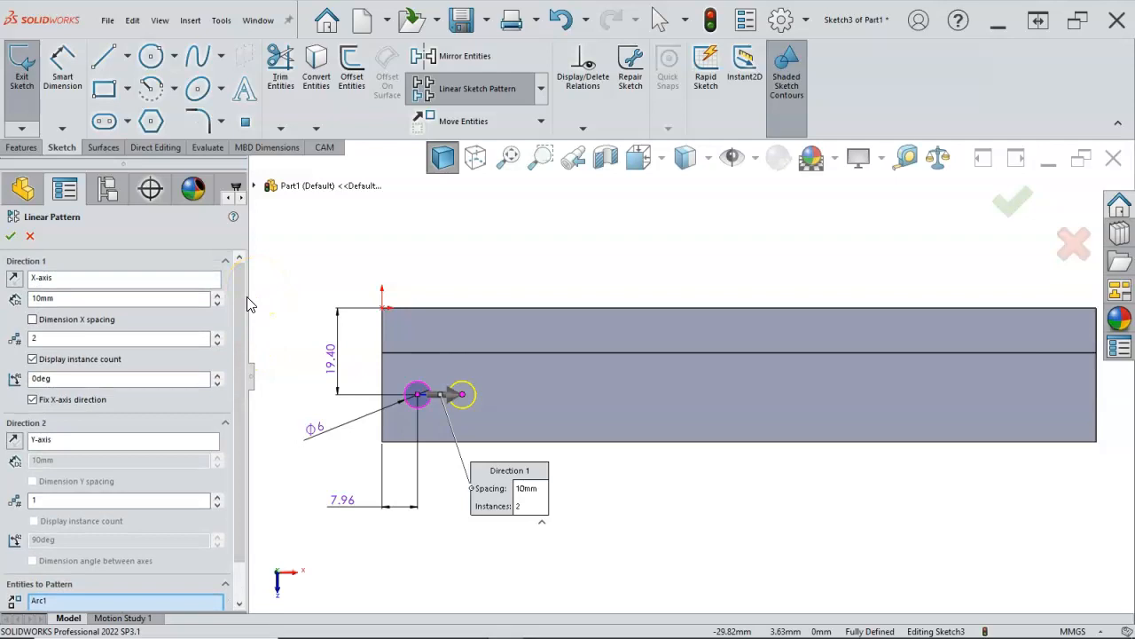
# Step: Complete the linear sketch pattern with 20 mm spacing, the X spacing dimensioned, and 8 instances
pyautogui.doubleClick(33, 298)
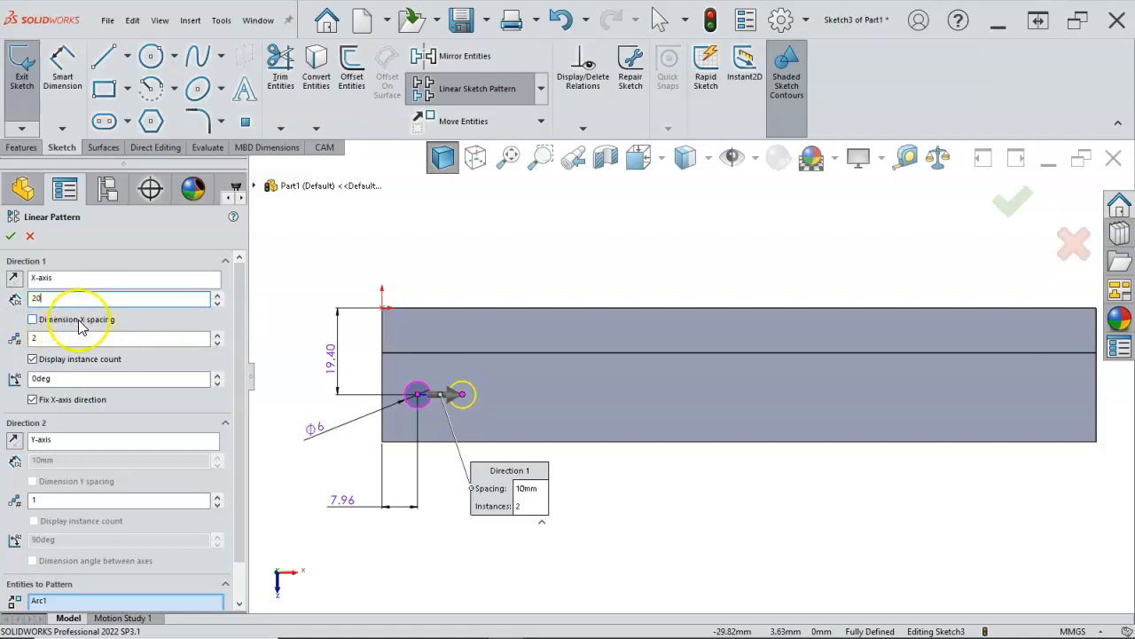
pyautogui.click(33, 321)
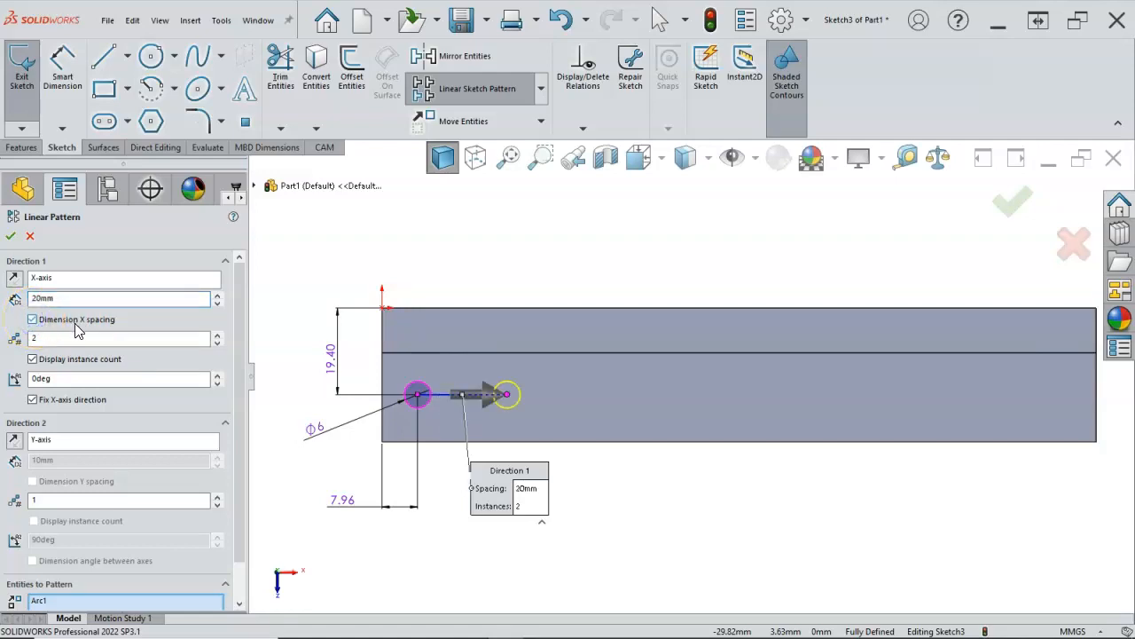
pyautogui.moveTo(241, 333)
pyautogui.mouseDown()
pyautogui.moveTo(242, 350)
pyautogui.moveTo(241, 322)
pyautogui.mouseUp()
pyautogui.click(55, 338)
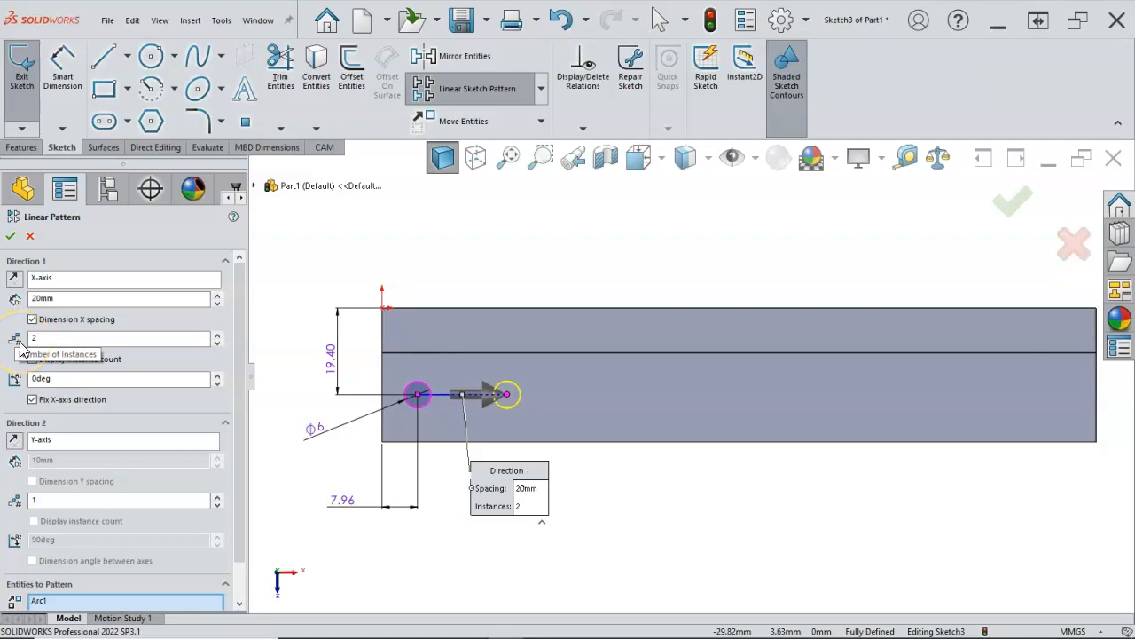
pyautogui.click(66, 340)
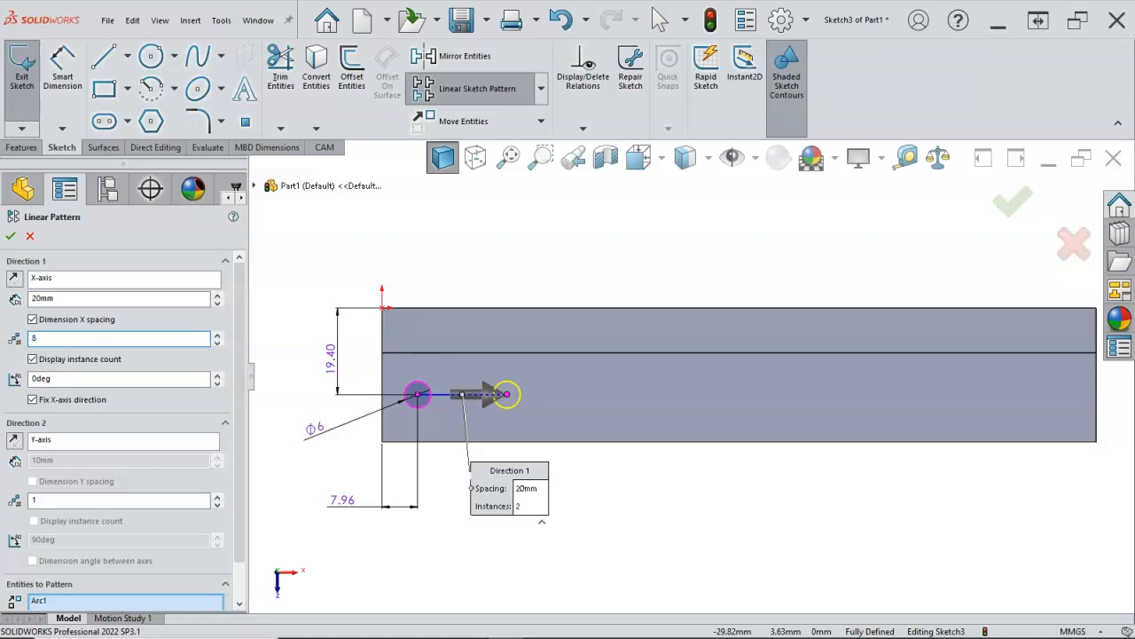
pyautogui.press('Tab')
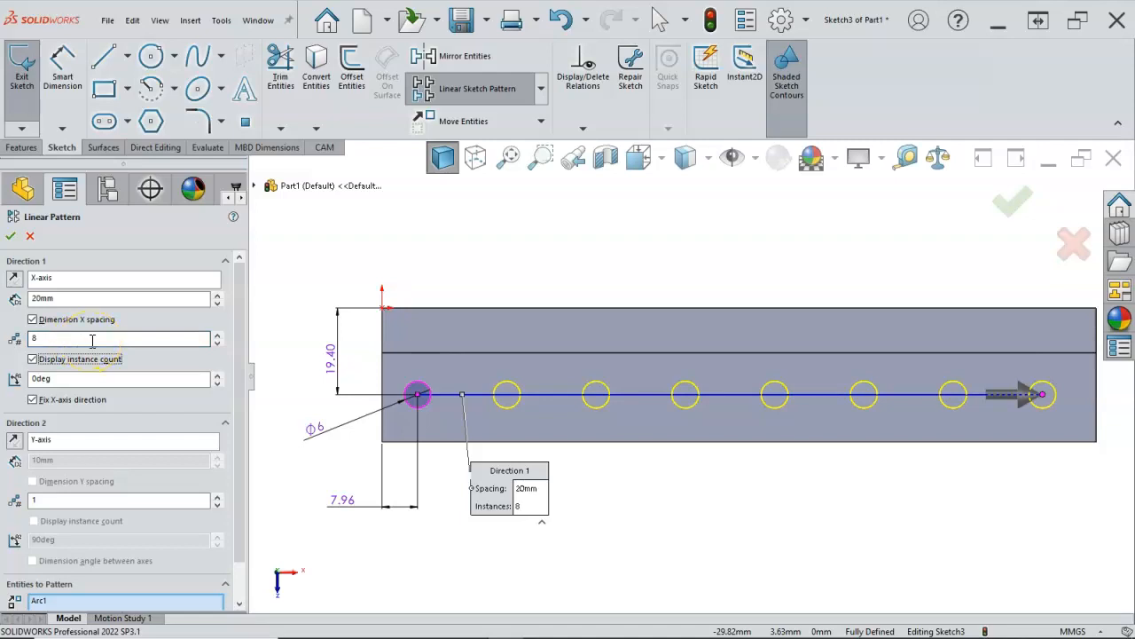
pyautogui.click(11, 235)
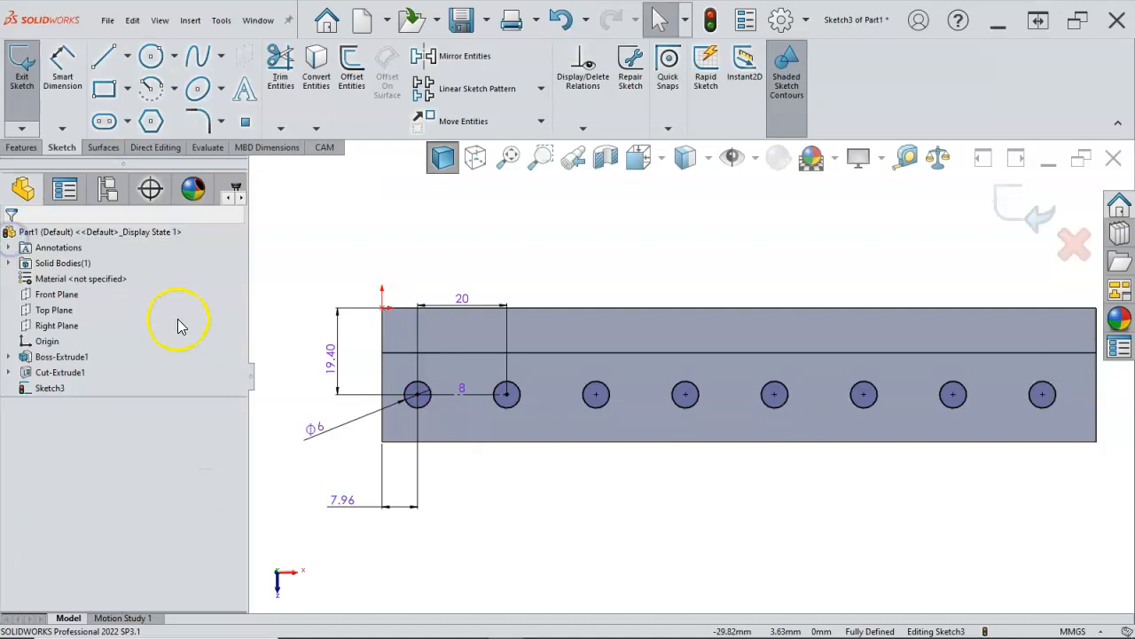
# Step: Change the circle pattern's instance count to 6
pyautogui.rightClick(450, 397)
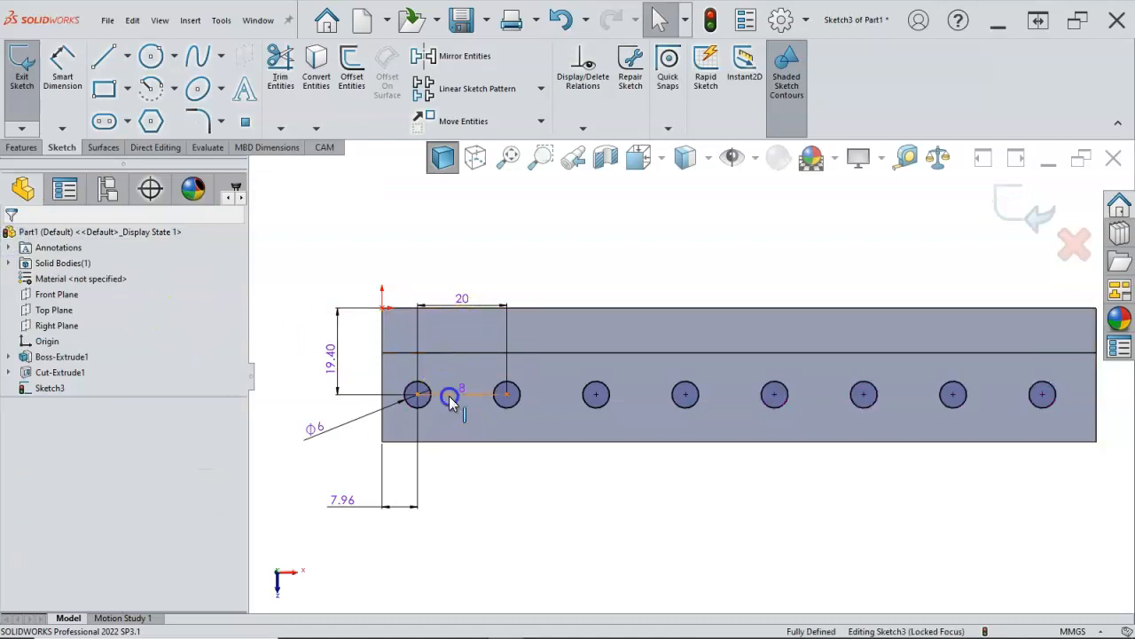
pyautogui.click(469, 398)
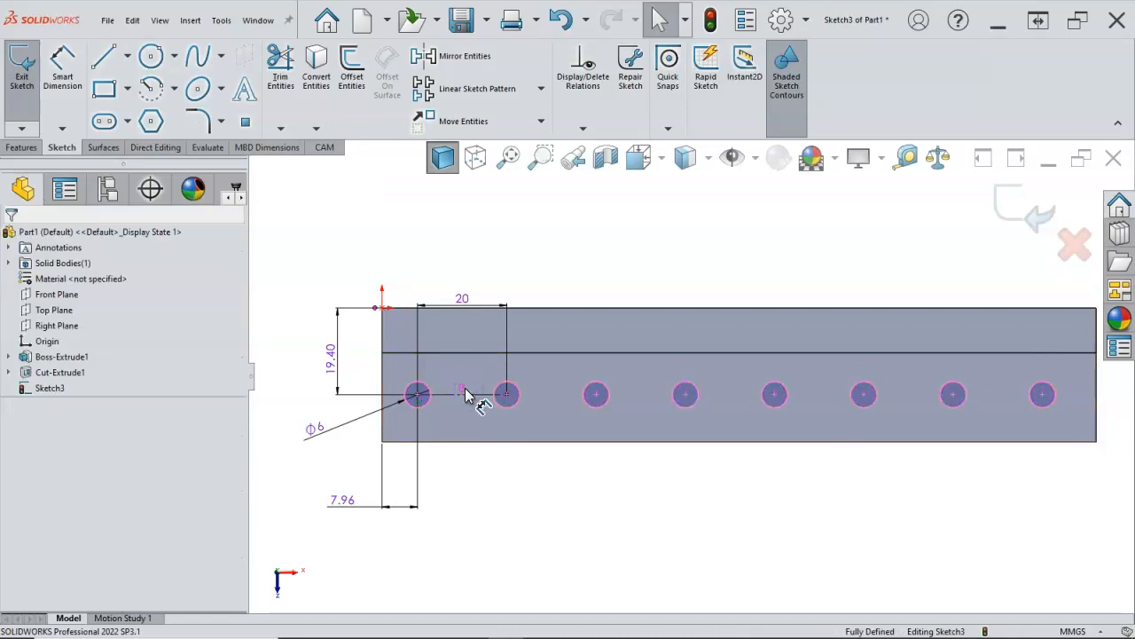
pyautogui.click(466, 394)
pyautogui.doubleClick(465, 395)
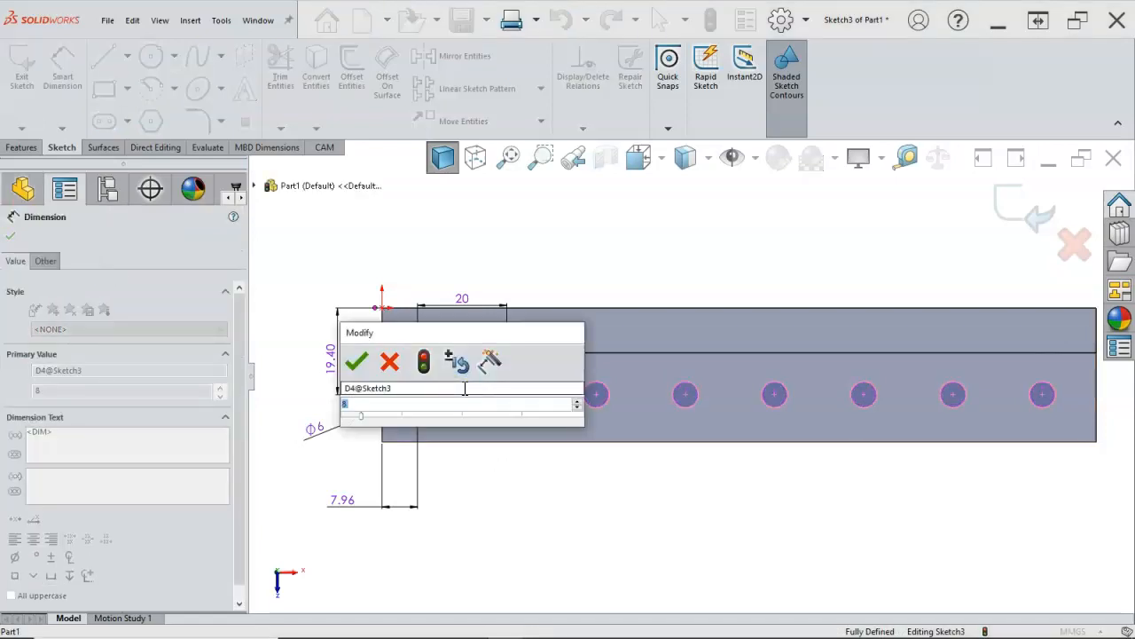
pyautogui.press('Return')
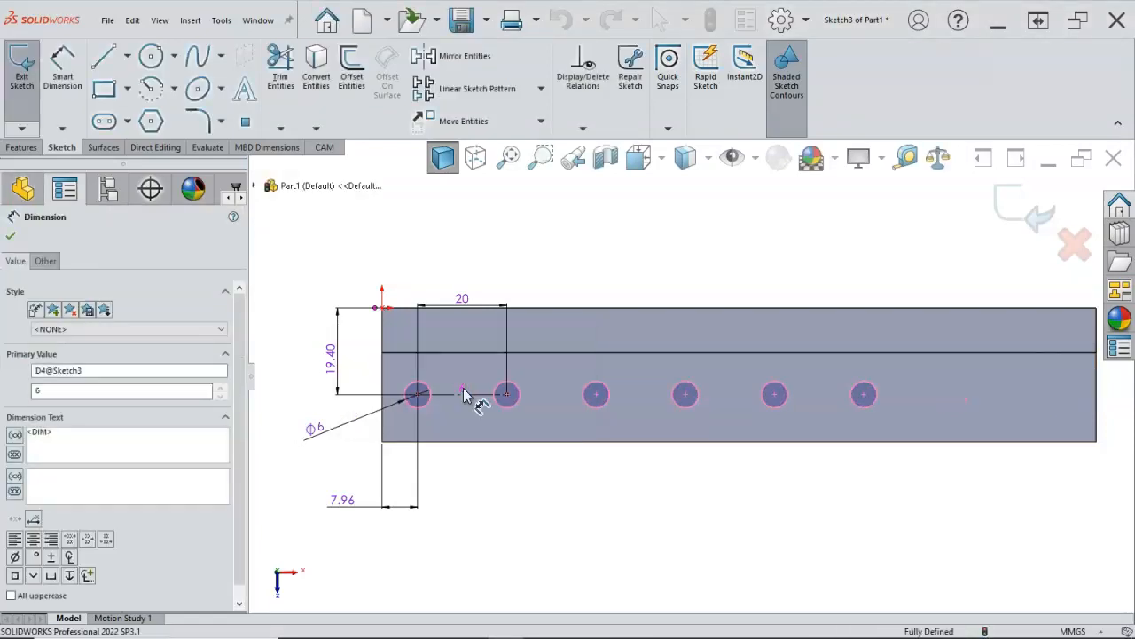
# Step: Set the circle pattern's instance count to 8 and move the 20 mm spacing dimension farther above the part's back edge
pyautogui.doubleClick(460, 395)
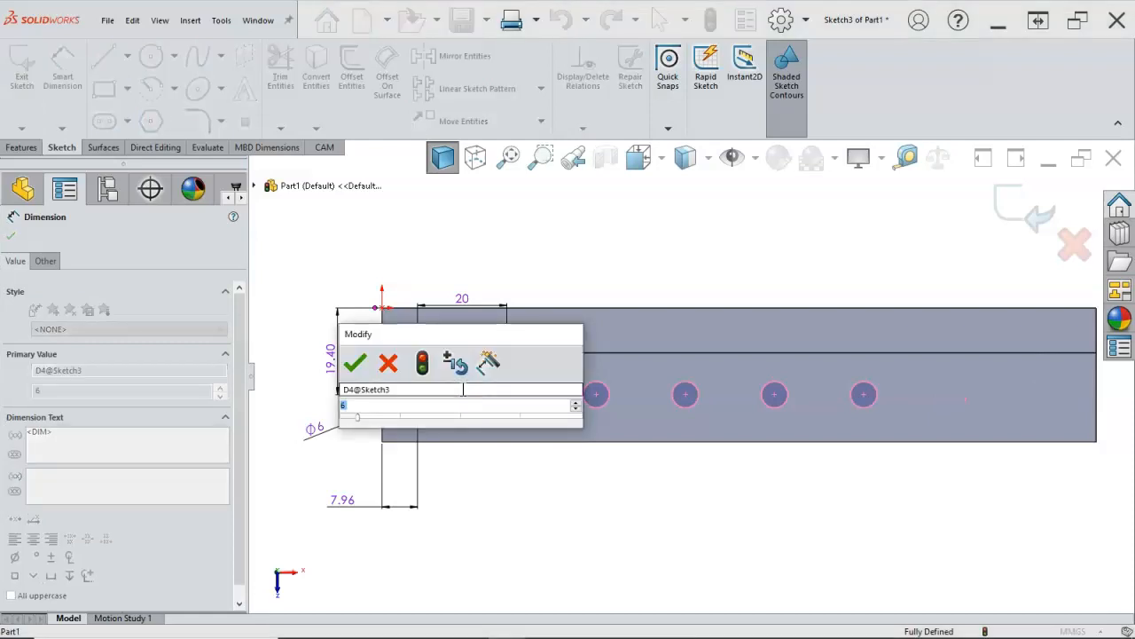
pyautogui.write('8')
pyautogui.press('Return')
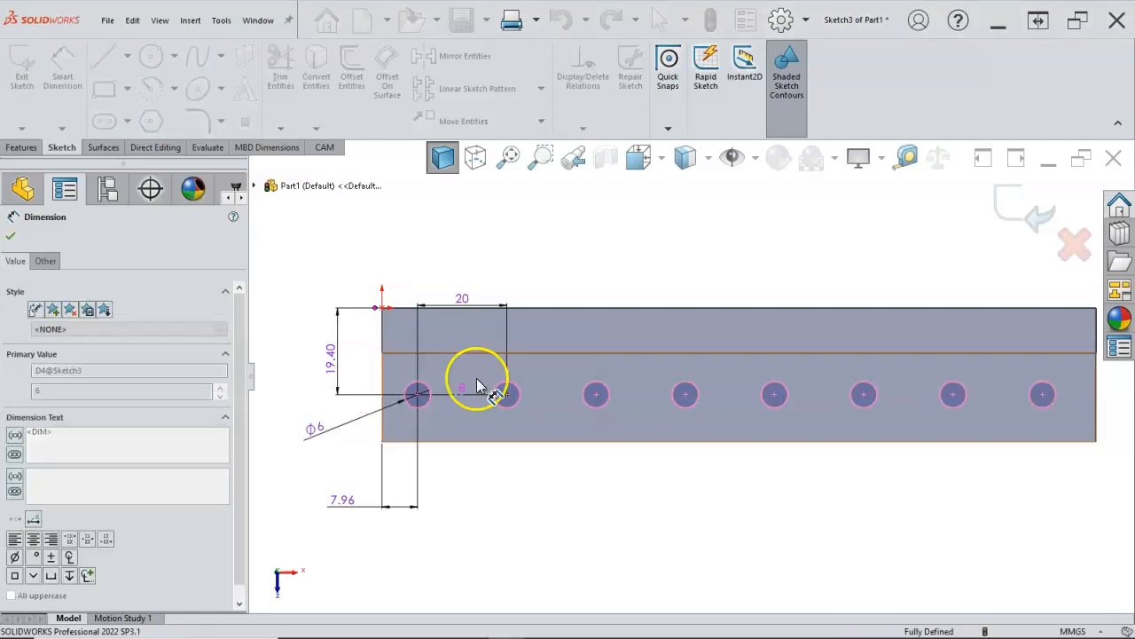
pyautogui.moveTo(465, 306)
pyautogui.mouseDown()
pyautogui.moveTo(459, 325)
pyautogui.moveTo(461, 291)
pyautogui.mouseUp()
pyautogui.click(500, 470)
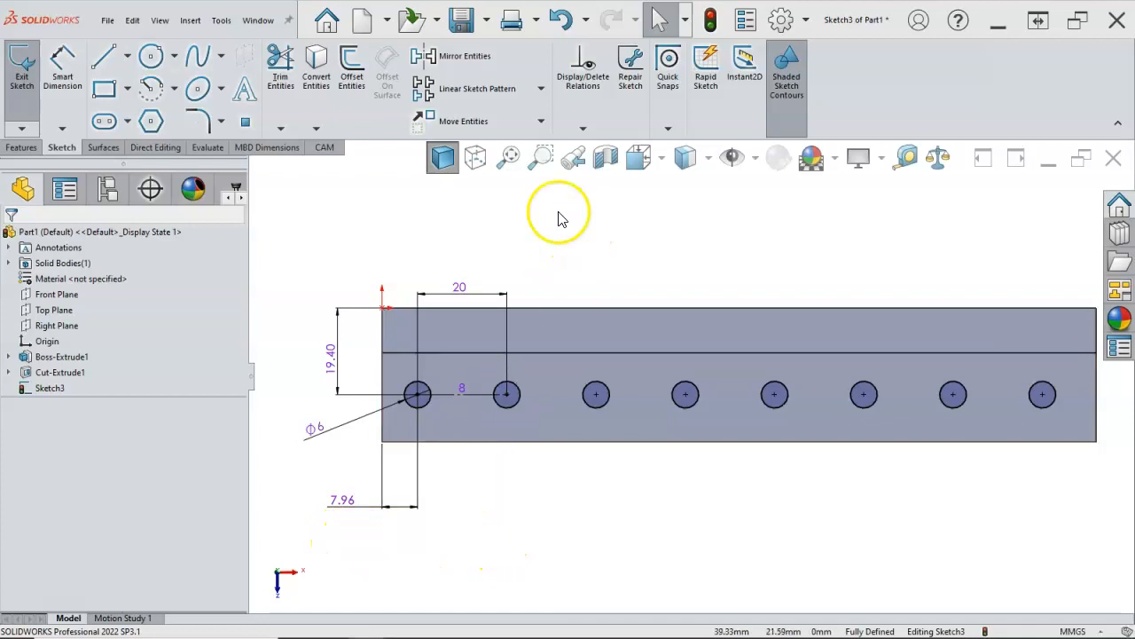
# Step: Undo the spacing dimension move, the instance count changes and the linear sketch pattern, leaving only the original circle
pyautogui.click(562, 20)
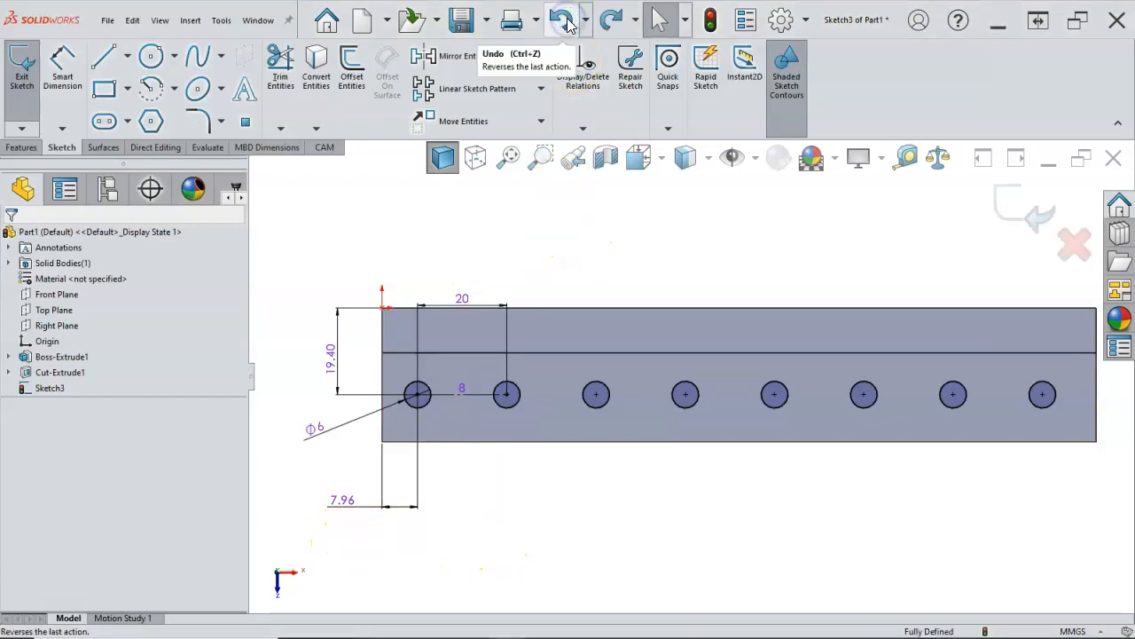
pyautogui.click(562, 20)
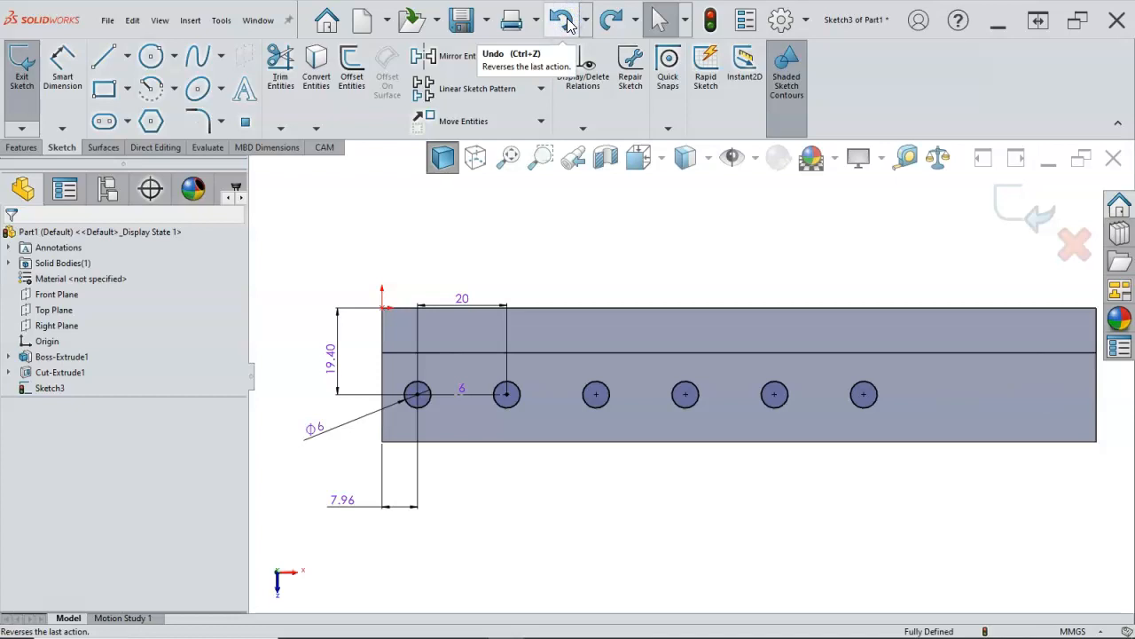
pyautogui.click(564, 19)
pyautogui.click(565, 20)
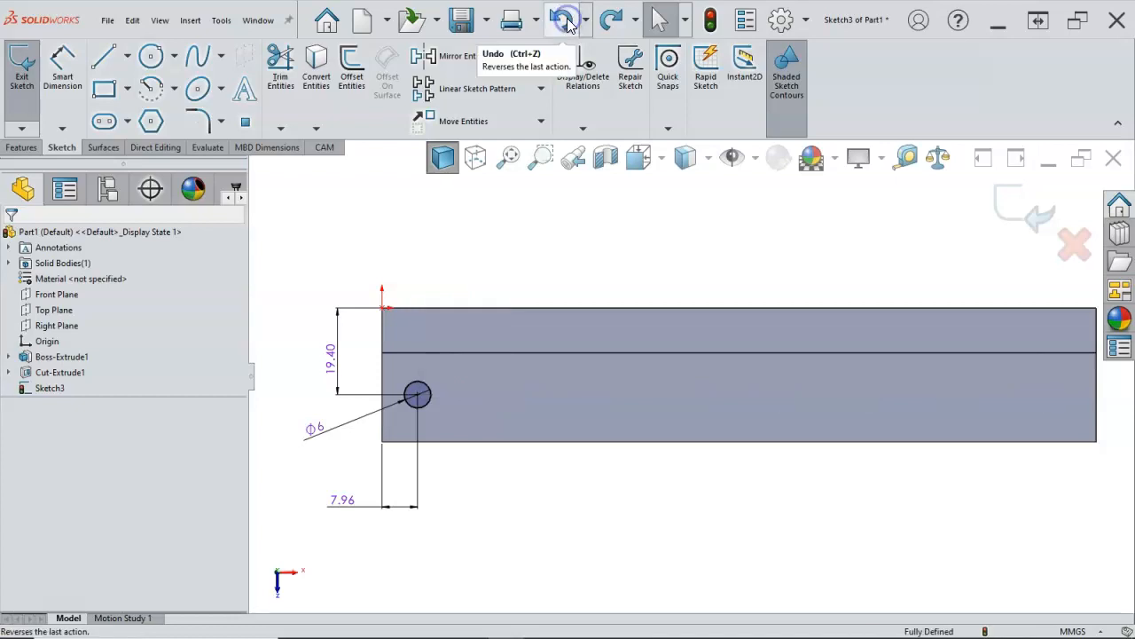
# Step: Reposition the circle's diameter dimension just outside the part's left edge, below the circle
pyautogui.moveTo(437, 450); pyautogui.dragTo(344, 441)
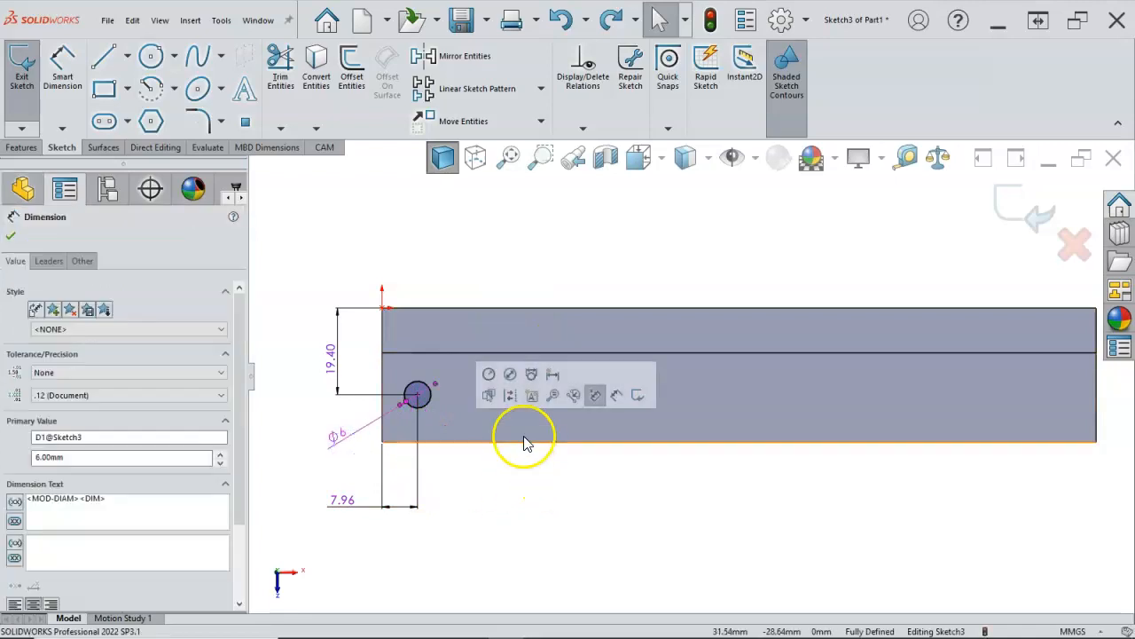
pyautogui.click(510, 308)
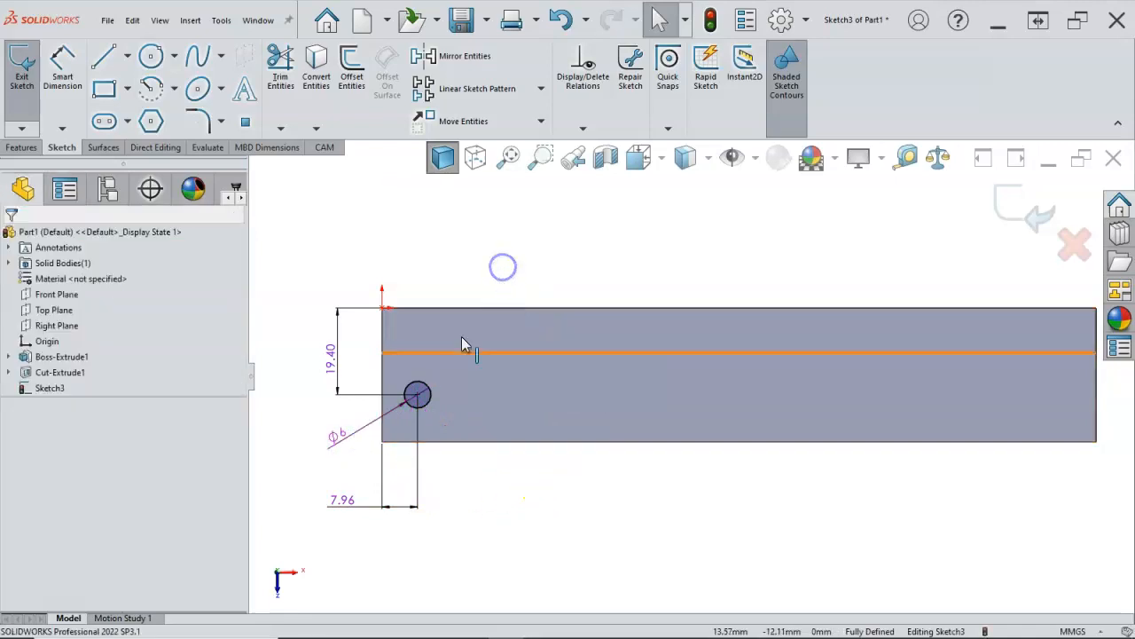
# Step: Linearly pattern the 6 mm circle along X with 8 instances at 20 mm spacing, without adding a spacing dimension
pyautogui.click(430, 383)
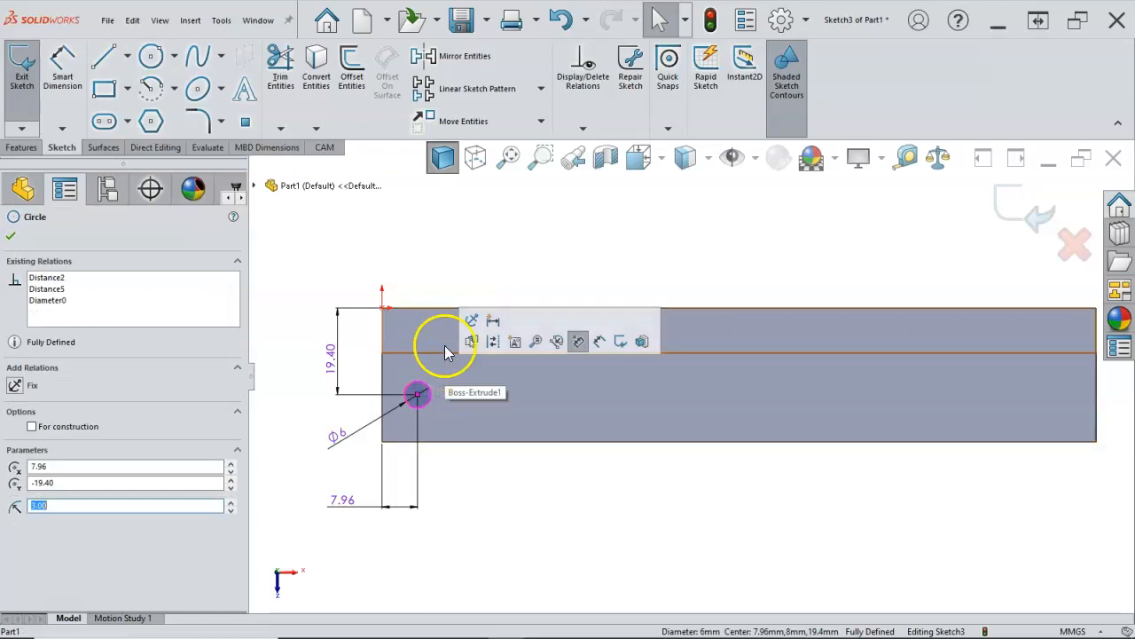
pyautogui.click(470, 89)
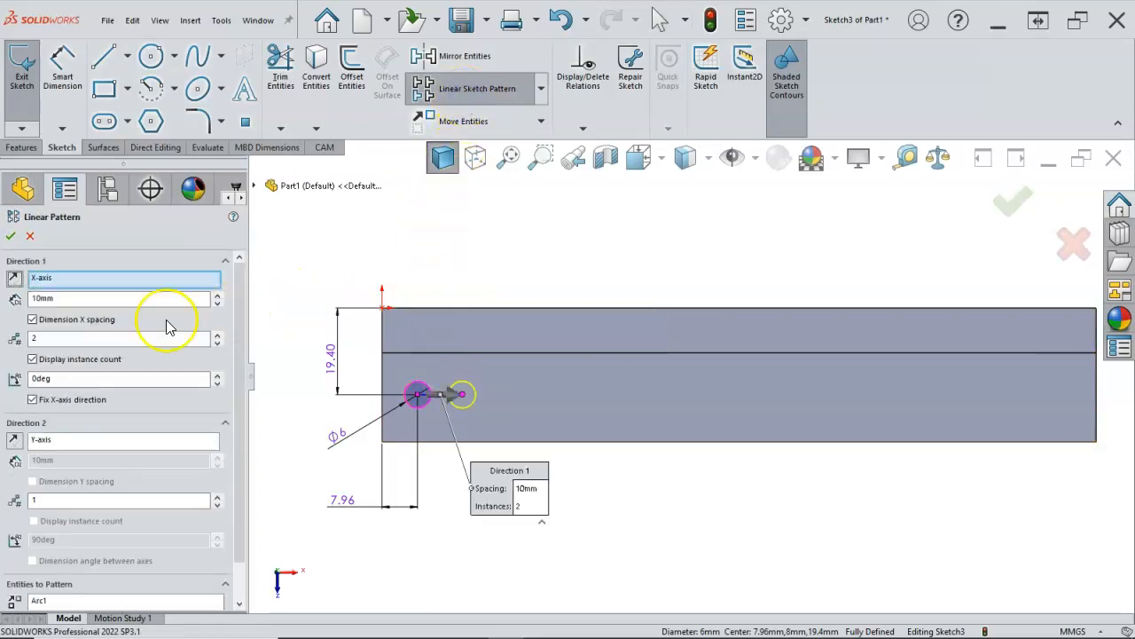
pyautogui.click(32, 319)
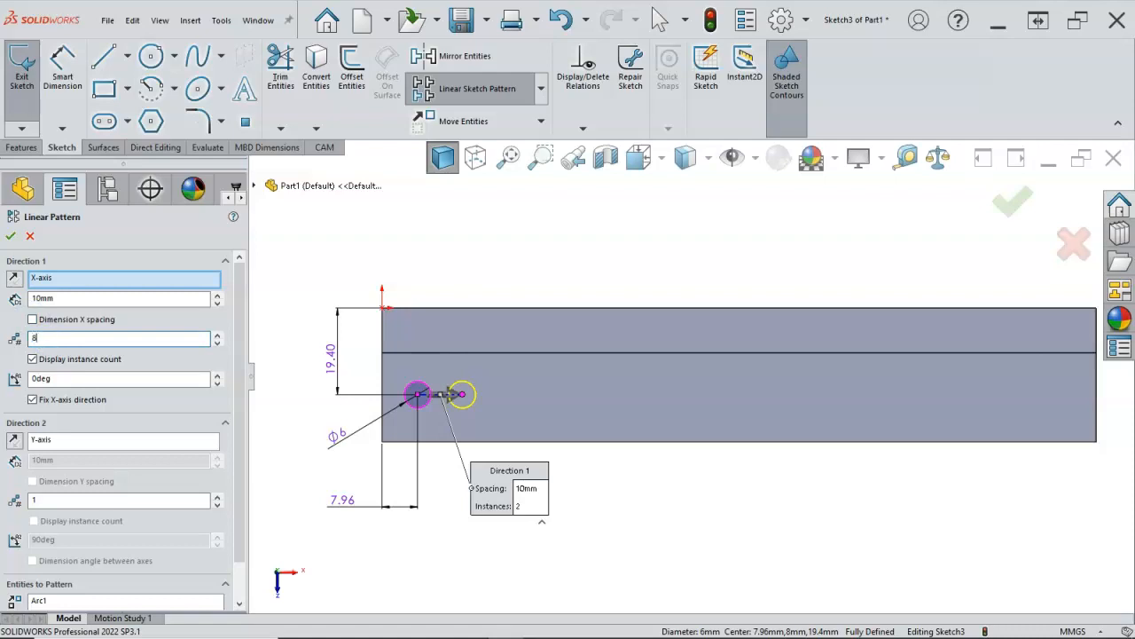
pyautogui.click(41, 299)
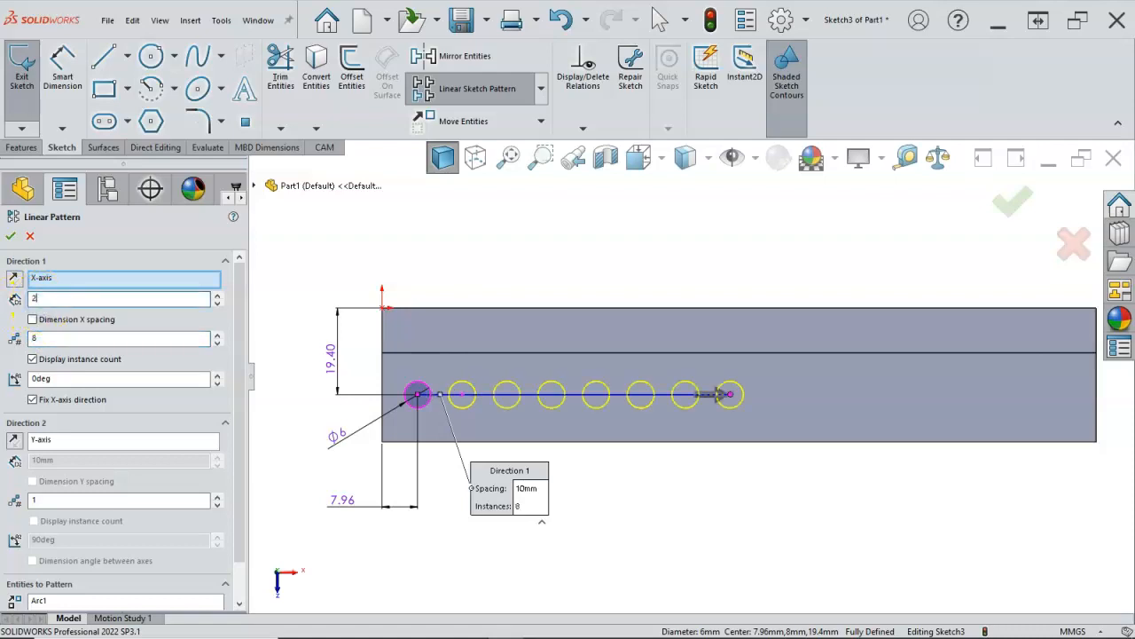
pyautogui.press('Tab')
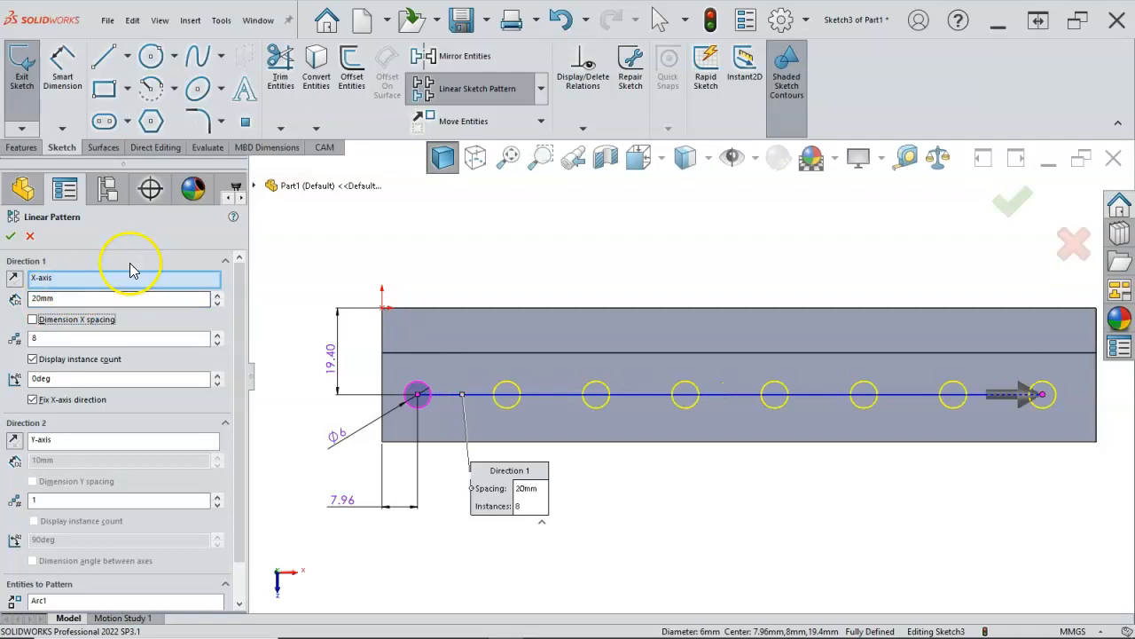
pyautogui.click(10, 237)
# Step: Shift the patterned circles along the row to test their remaining freedom of movement
pyautogui.moveTo(503, 392)
pyautogui.mouseDown()
pyautogui.moveTo(511, 397)
pyautogui.moveTo(515, 367)
pyautogui.moveTo(543, 372)
pyautogui.moveTo(488, 381)
pyautogui.moveTo(517, 381)
pyautogui.mouseUp()
pyautogui.click(488, 435)
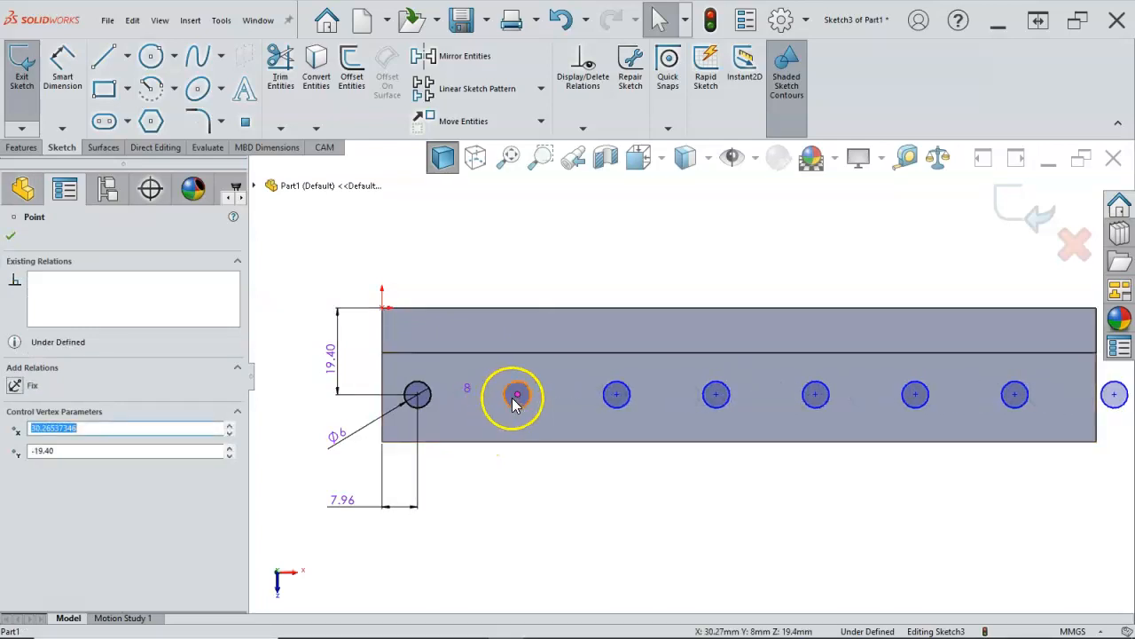
pyautogui.moveTo(618, 398); pyautogui.dragTo(602, 454)
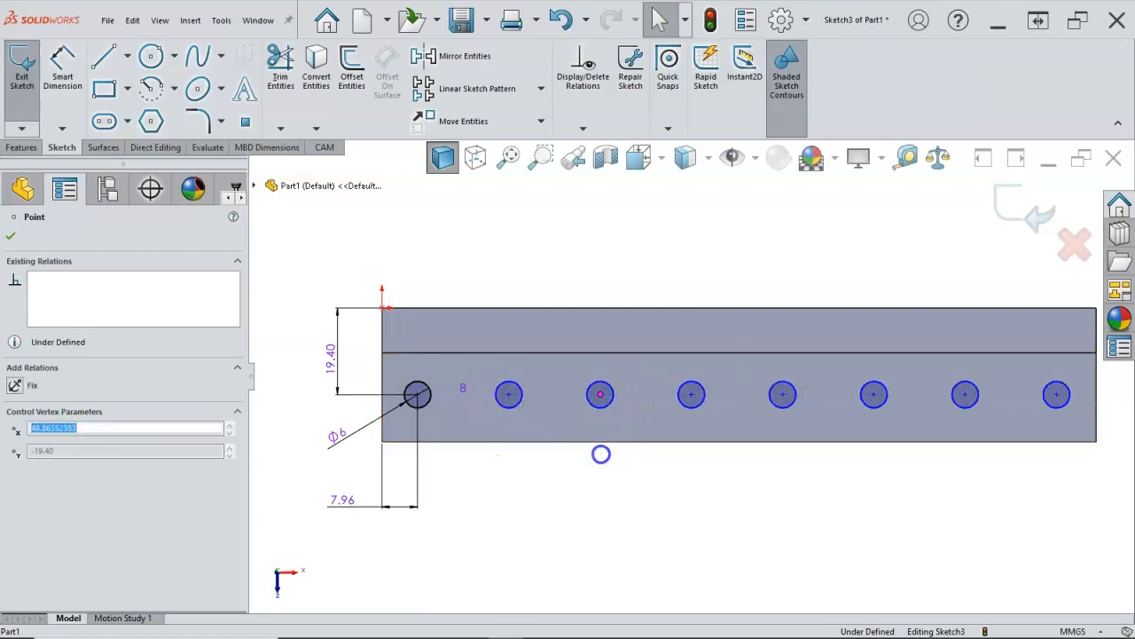
pyautogui.click(508, 395)
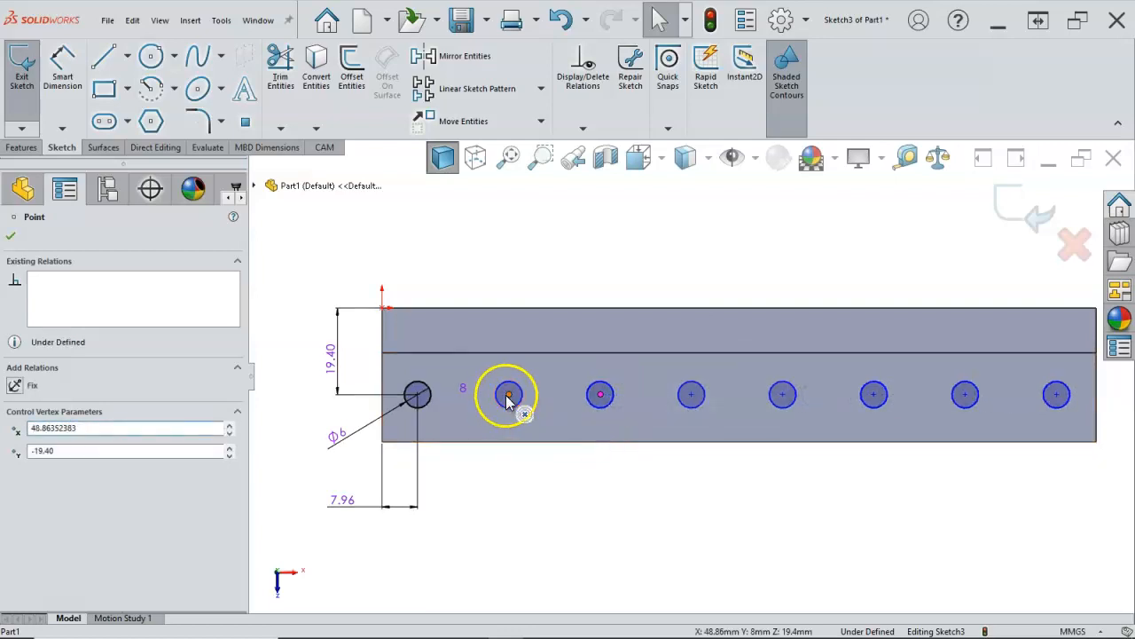
pyautogui.keyDown('ctrl'); pyautogui.click(417, 394); pyautogui.keyUp('ctrl')
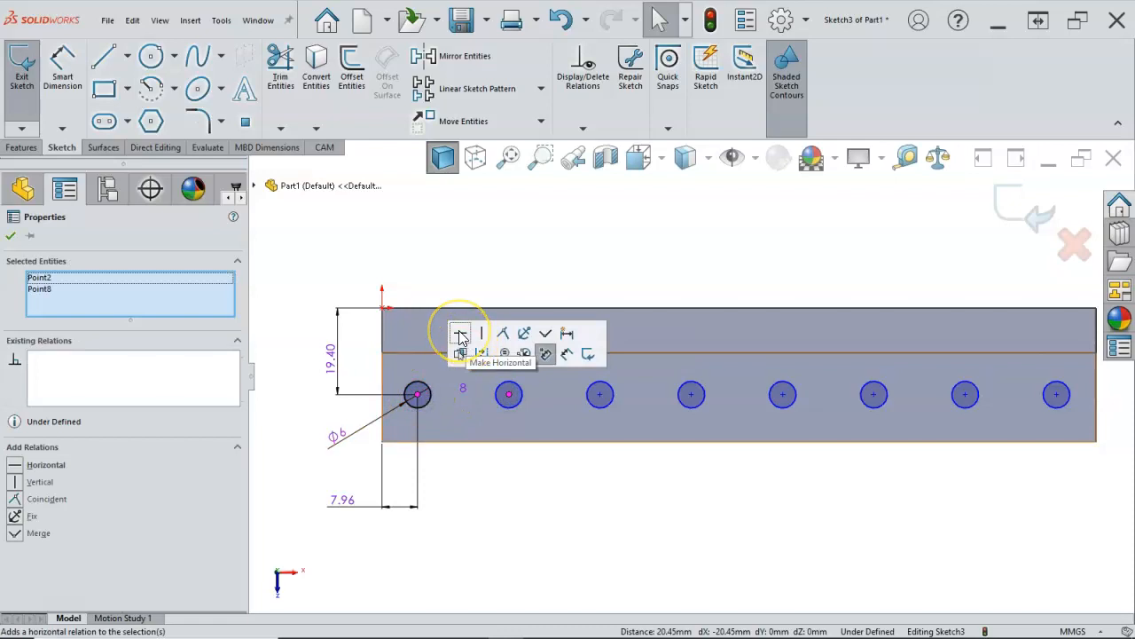
pyautogui.click(482, 469)
pyautogui.click(510, 396)
pyautogui.moveTo(511, 398); pyautogui.dragTo(510, 455)
# Step: Dimension the spacing between the first two circles as 20 mm, placing the dimension above the part's back edge
pyautogui.rightClick(510, 455)
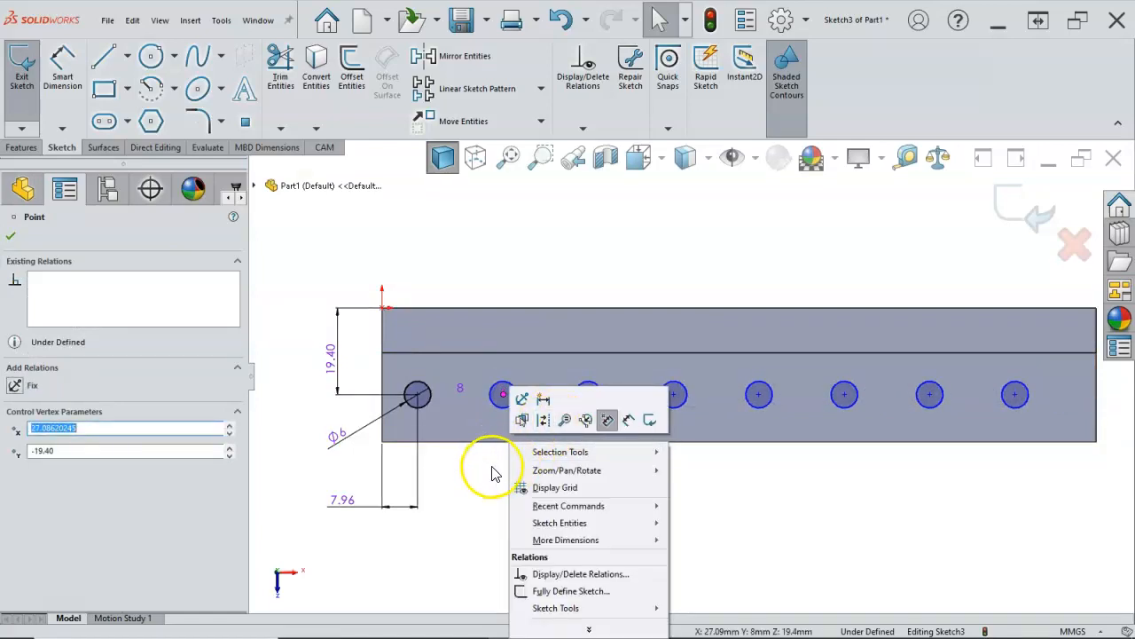
pyautogui.click(628, 420)
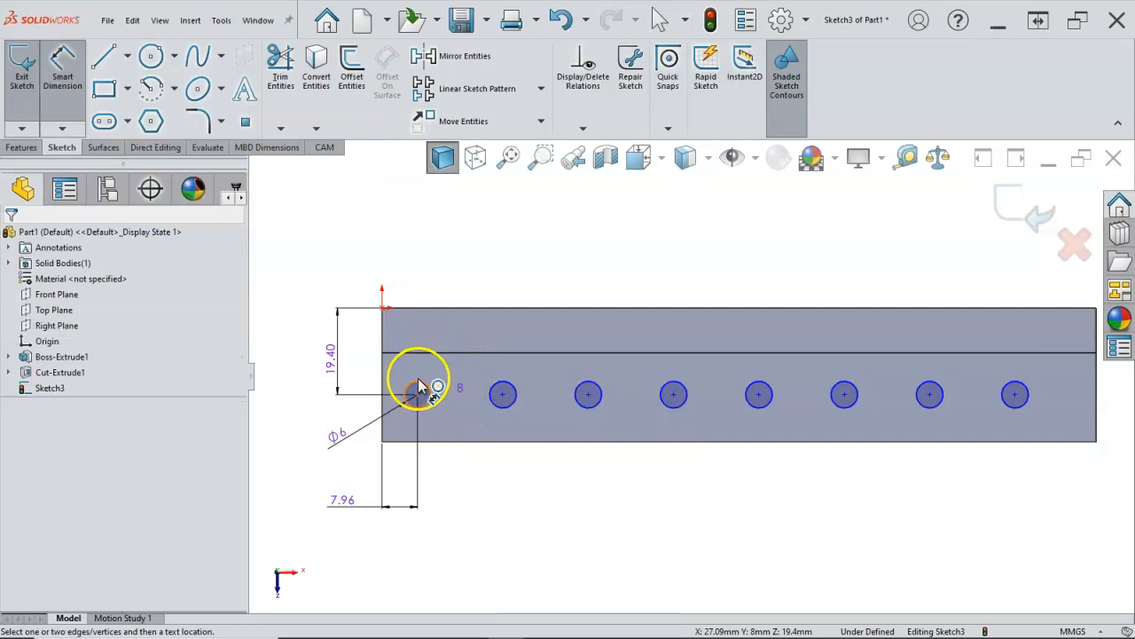
pyautogui.click(420, 389)
pyautogui.click(502, 382)
pyautogui.click(479, 286)
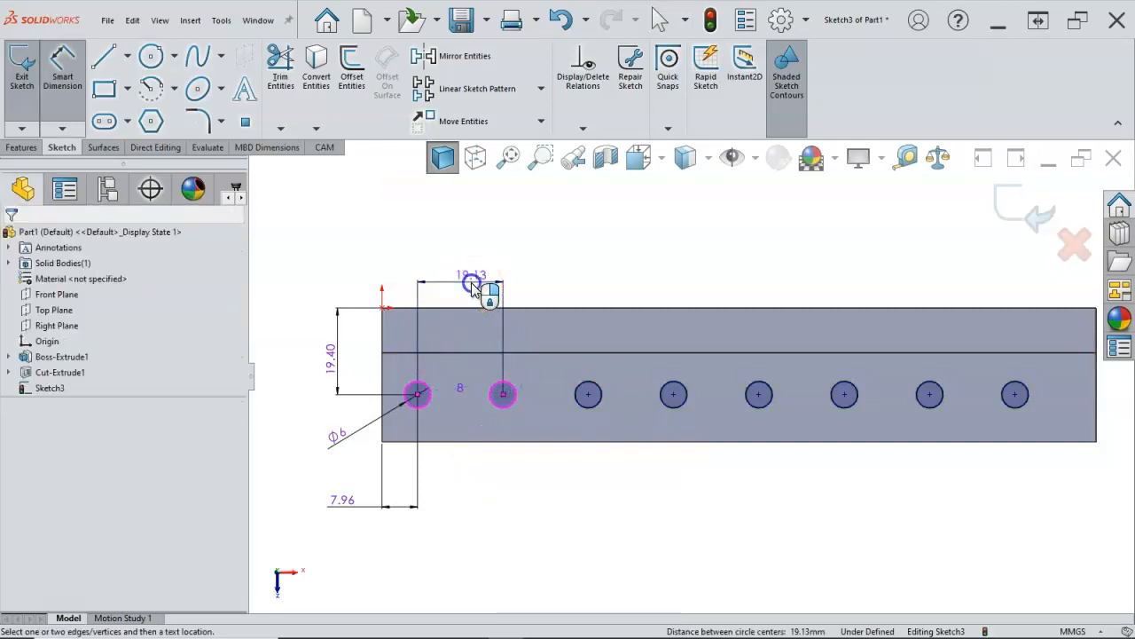
pyautogui.write('20')
pyautogui.press('Return')
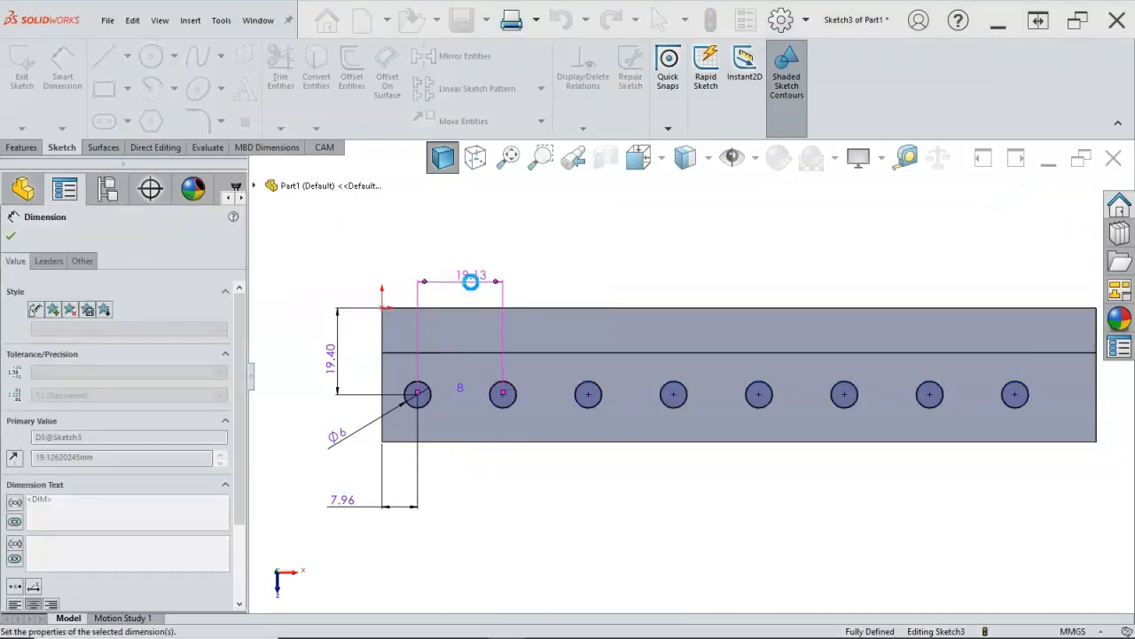
pyautogui.rightClick(597, 256)
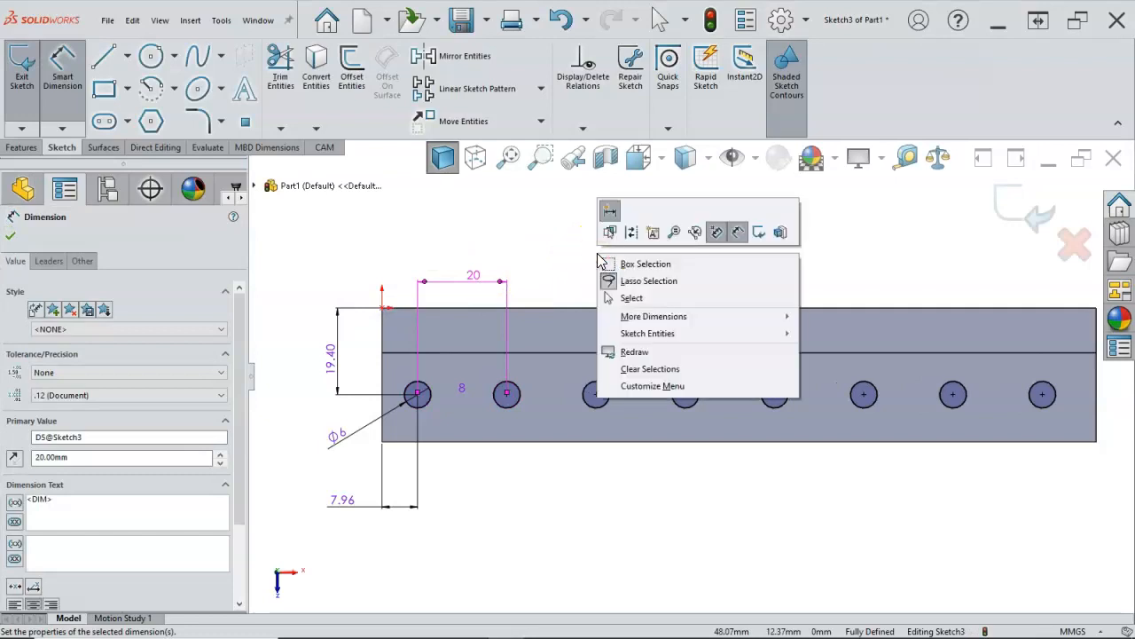
pyautogui.click(646, 296)
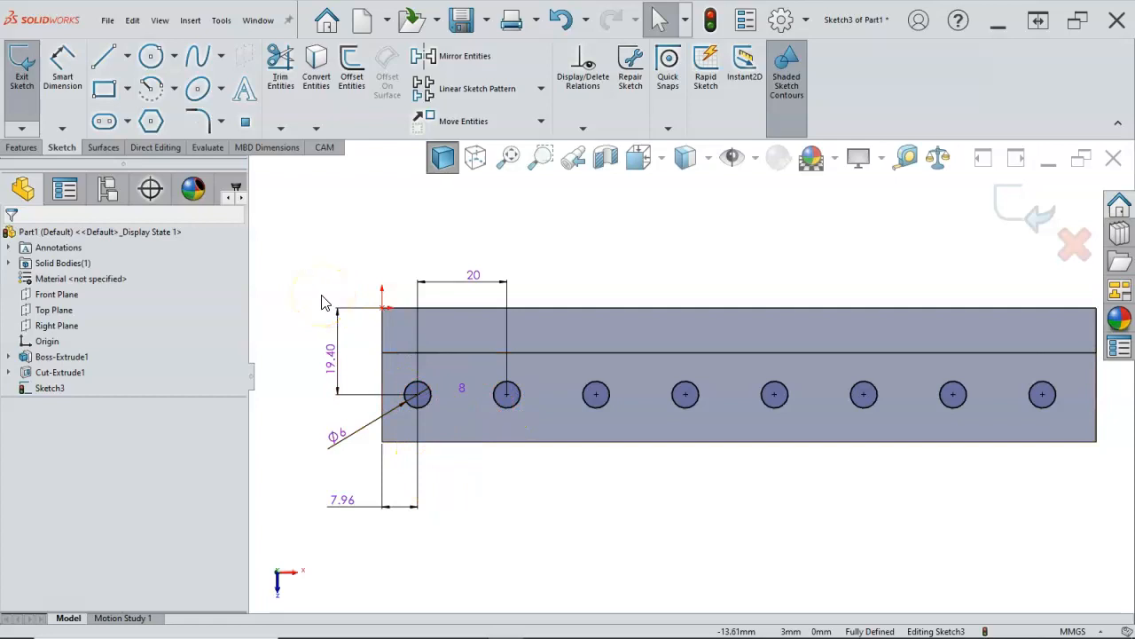
pyautogui.click(296, 252)
# Step: Cut-extrude the row of circles through the horizontal flange with the Up To Next end condition
pyautogui.click(18, 149)
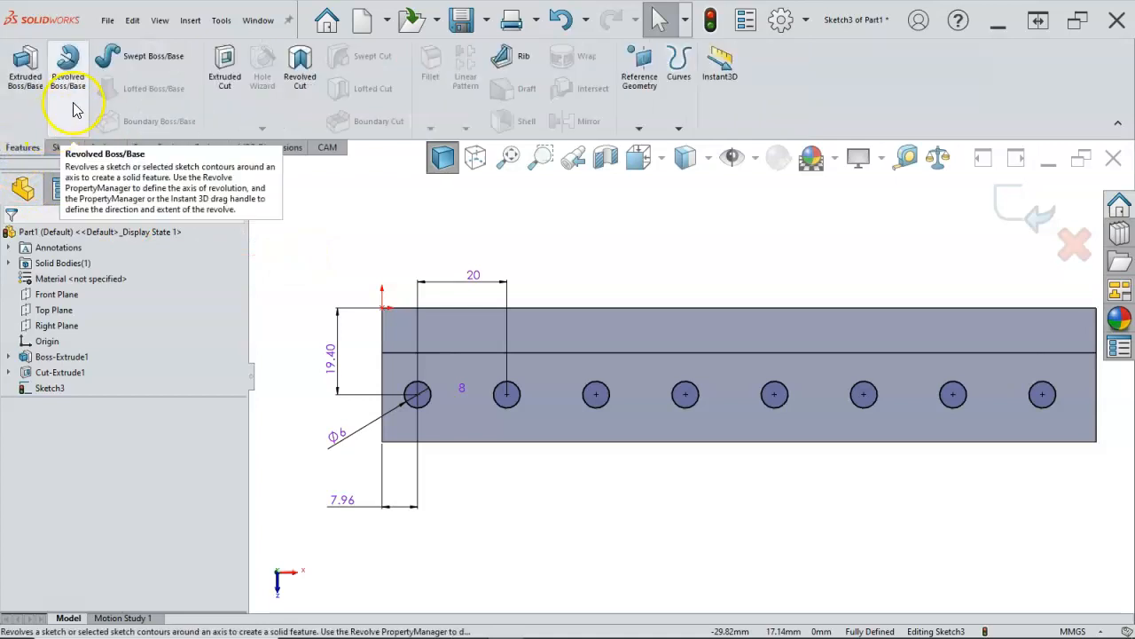
pyautogui.click(225, 69)
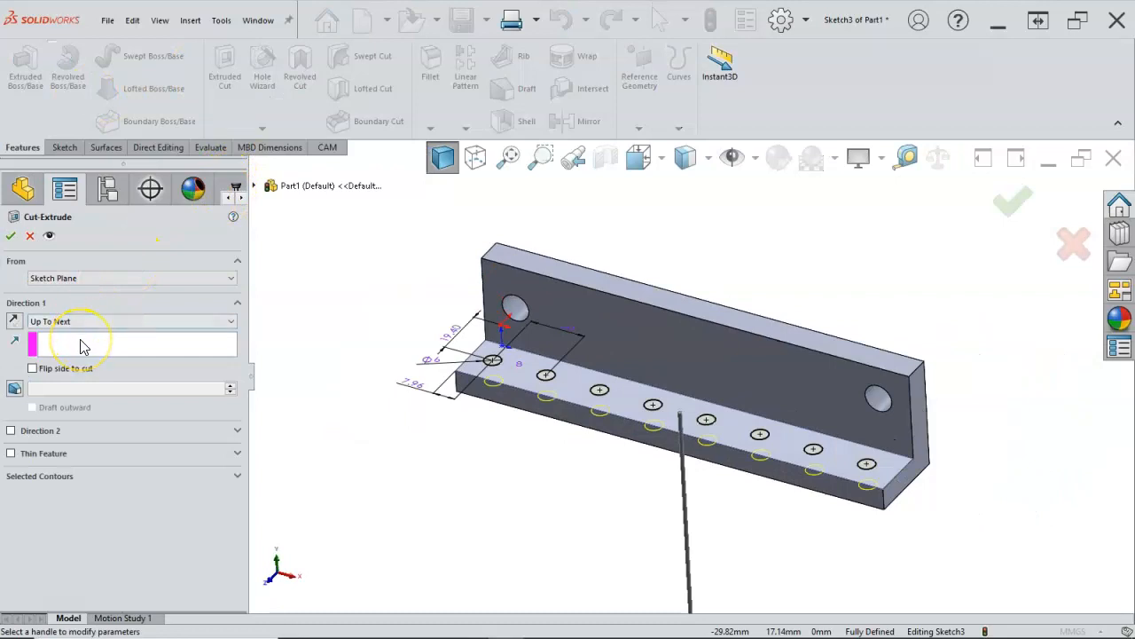
pyautogui.click(10, 235)
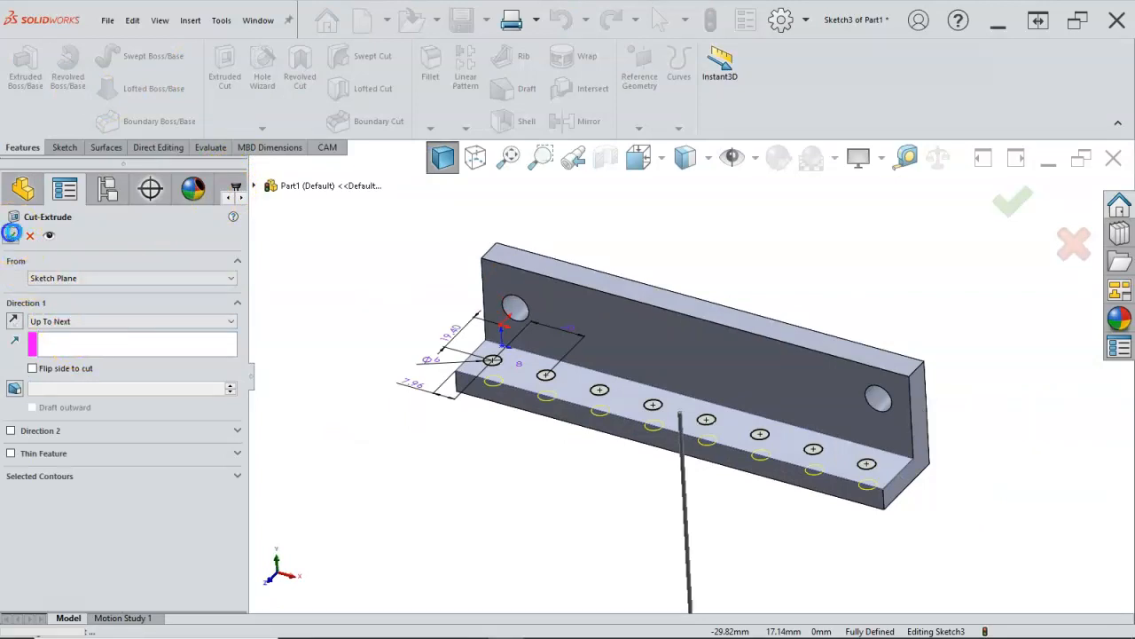
pyautogui.click(356, 355)
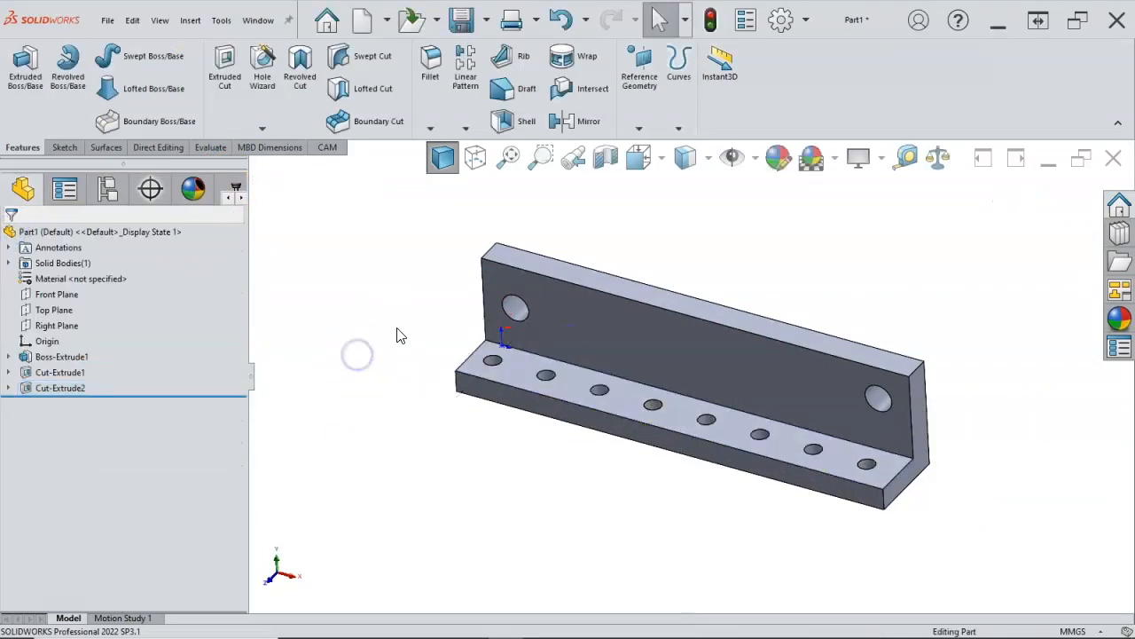
# Step: Start a sketch on the vertical wall's front face and draw a 160 mm horizontal construction line across its full length
pyautogui.click(721, 357)
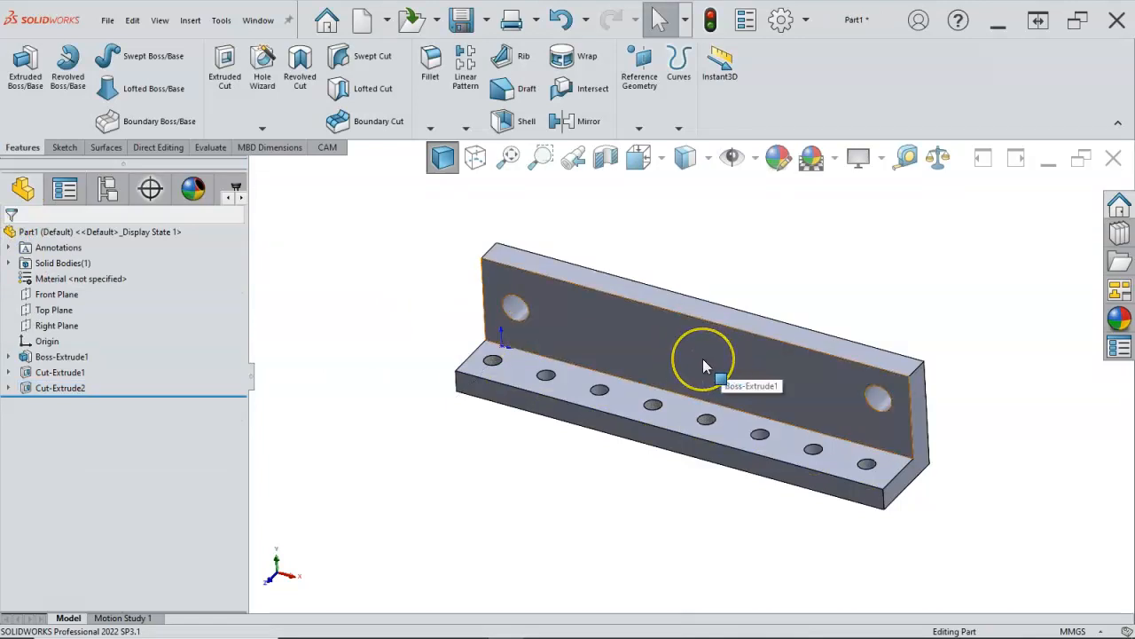
pyautogui.click(702, 359)
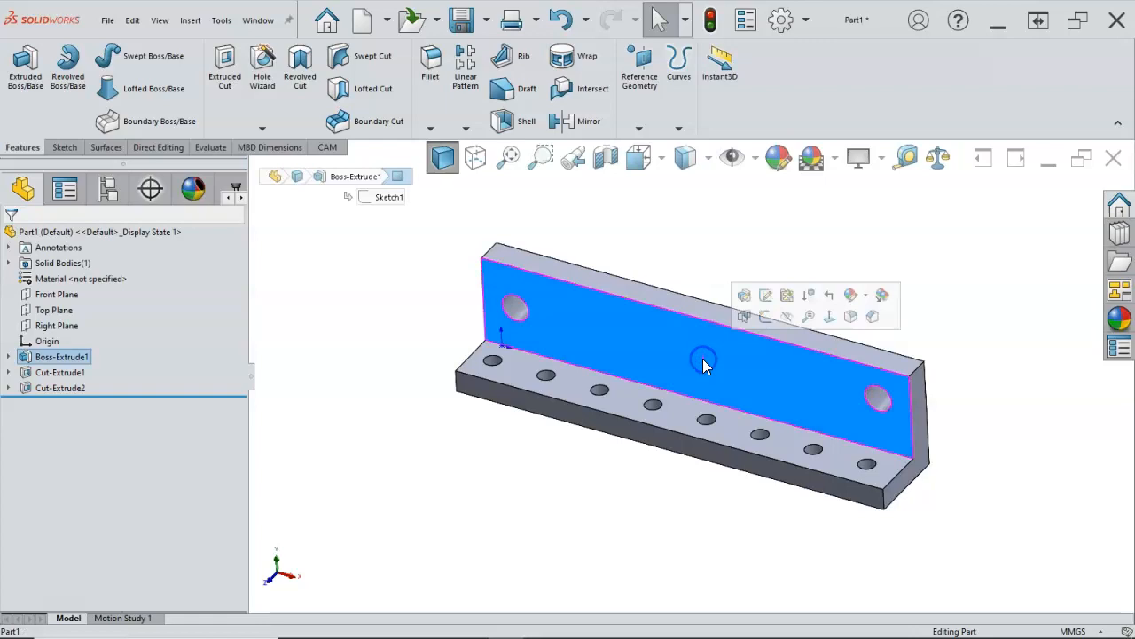
pyautogui.click(765, 319)
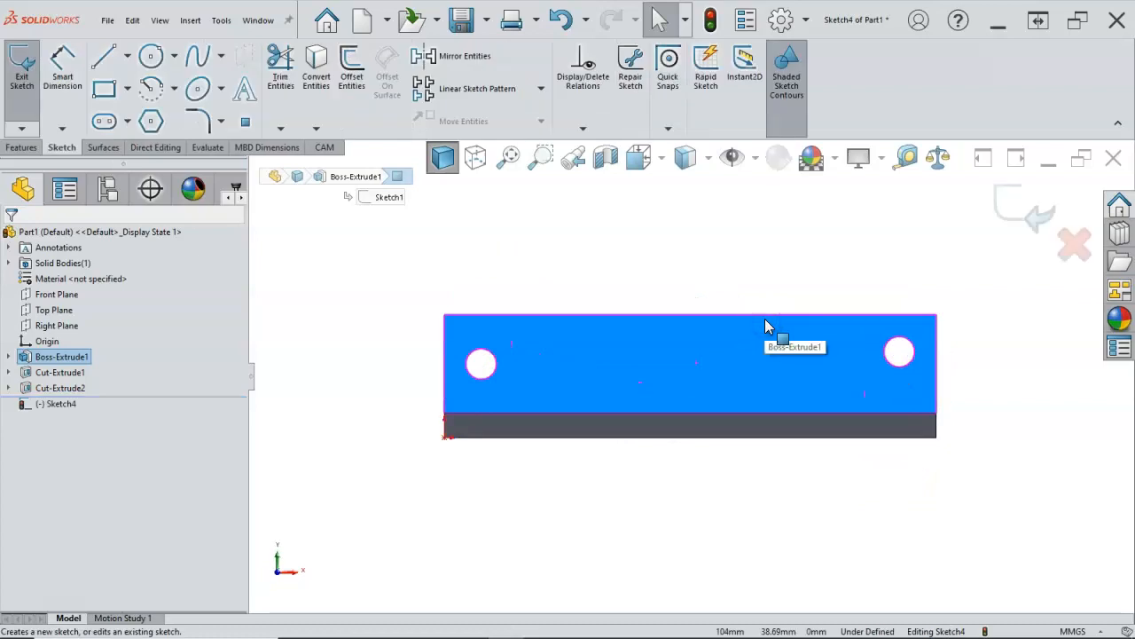
pyautogui.press('l')
pyautogui.click(33, 388)
pyautogui.click(445, 384)
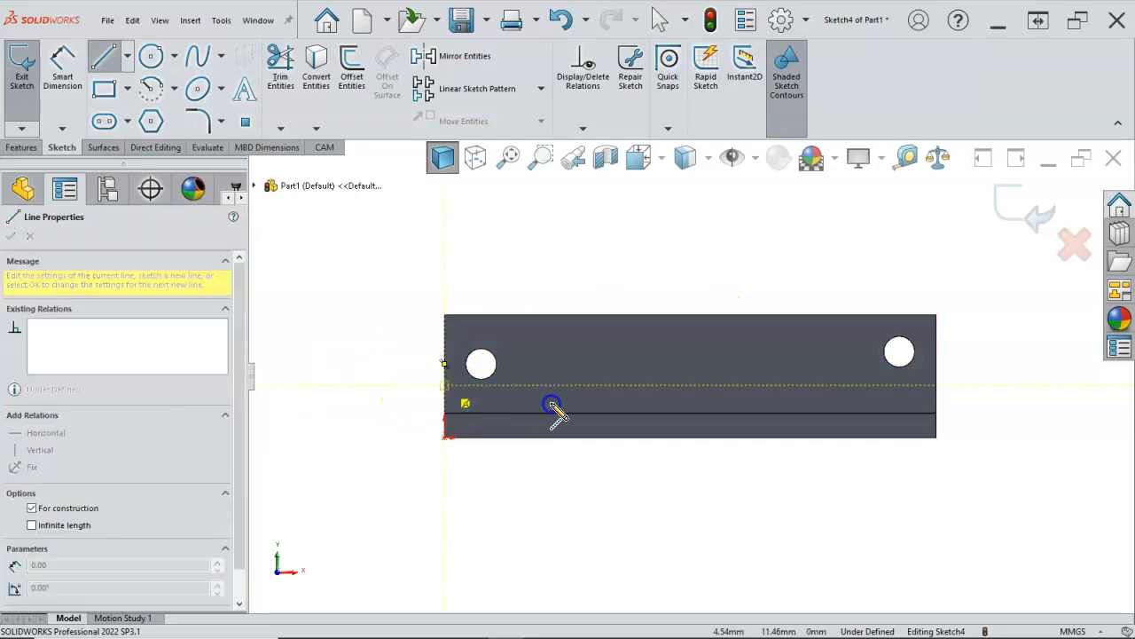
pyautogui.click(937, 386)
pyautogui.rightClick(776, 254)
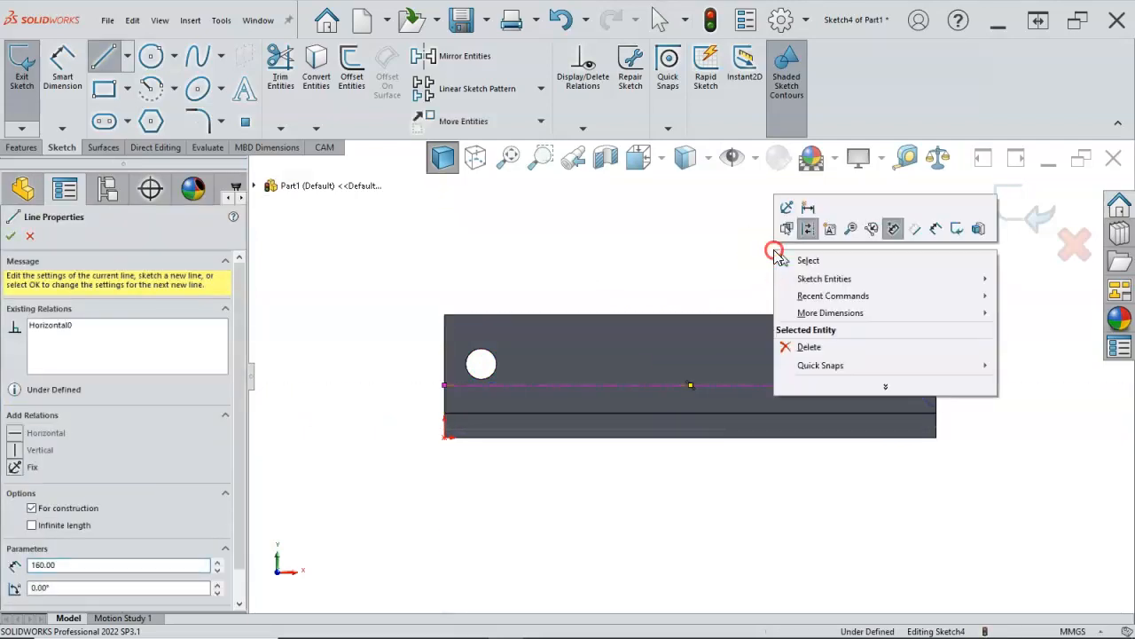
pyautogui.click(809, 261)
# Step: Dimension the construction line 20 mm above the part's bottom edge, placing the dimension beside the part's left end
pyautogui.rightClick(756, 256)
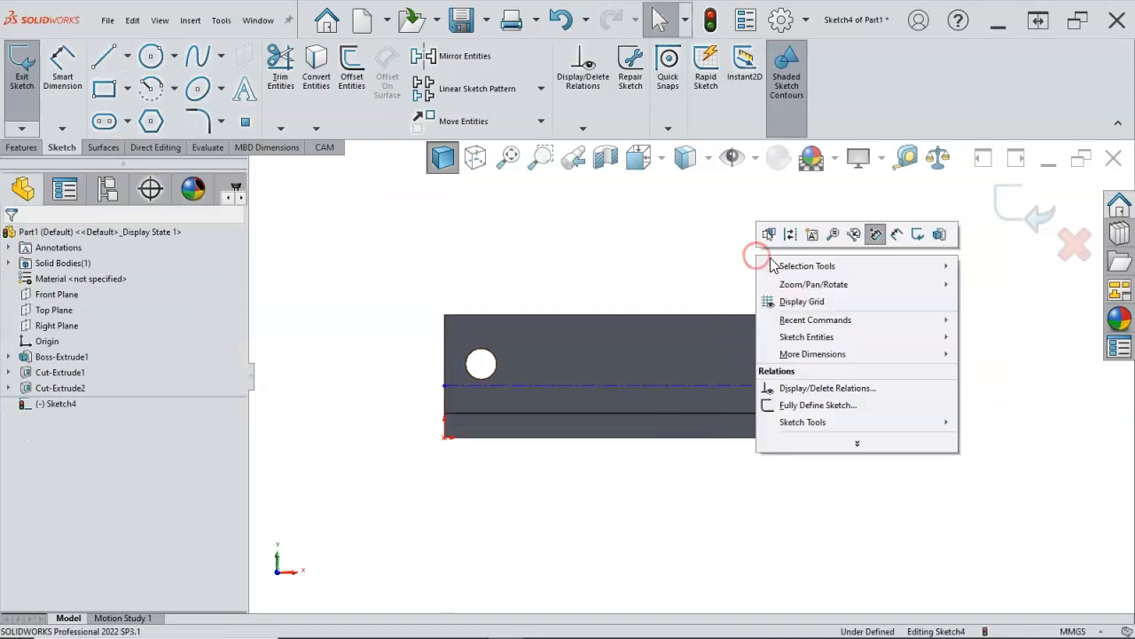
pyautogui.click(896, 234)
pyautogui.click(696, 386)
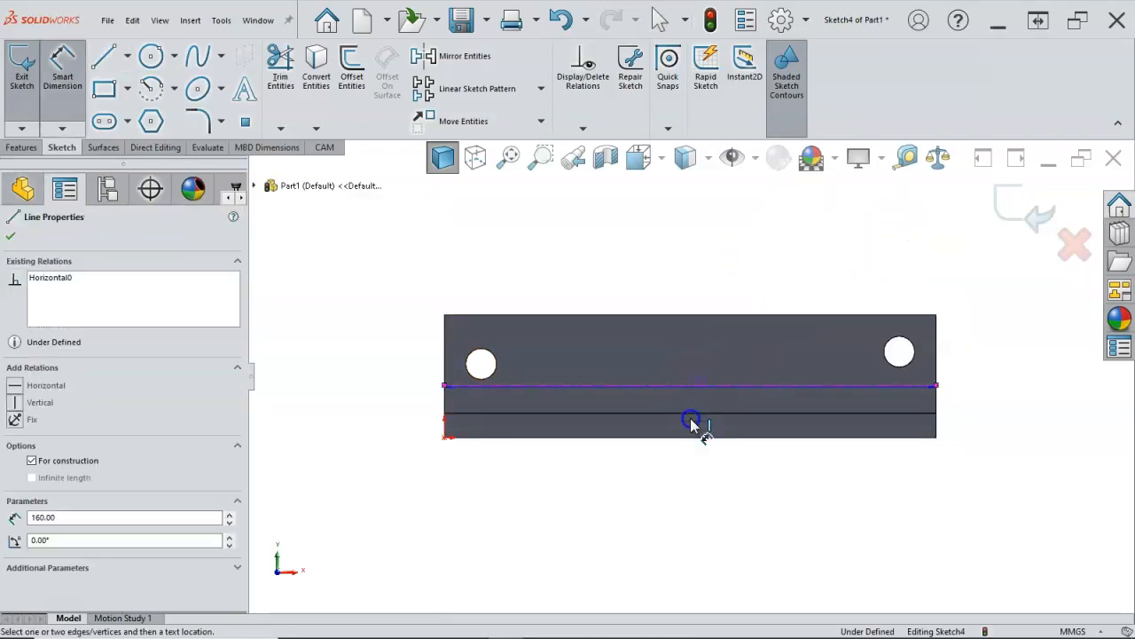
pyautogui.click(688, 436)
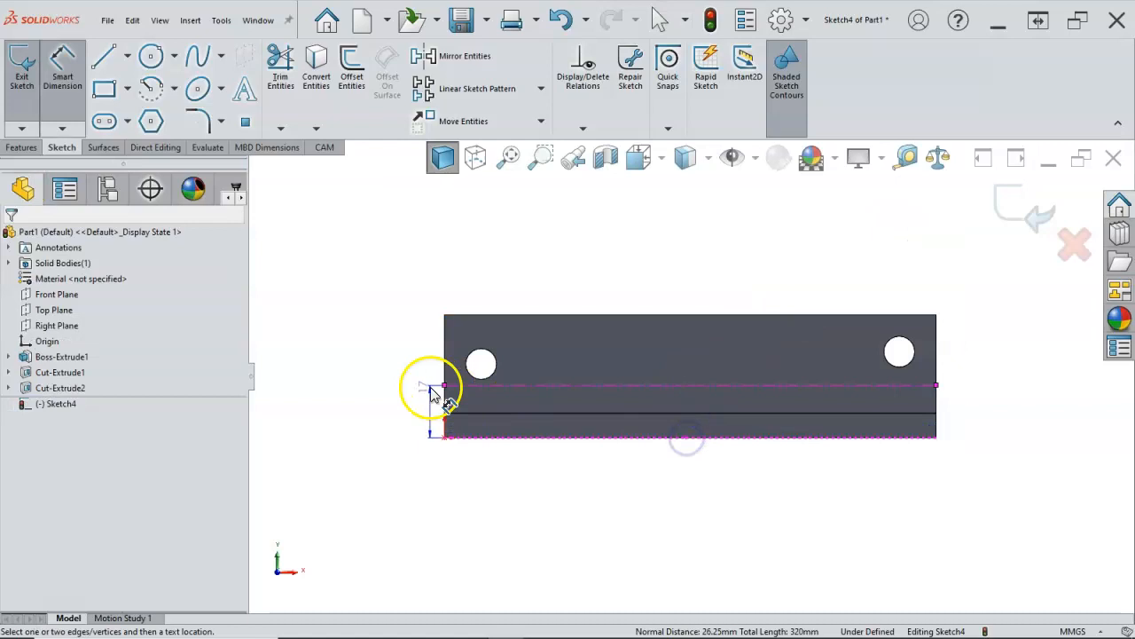
pyautogui.click(384, 412)
pyautogui.write('20')
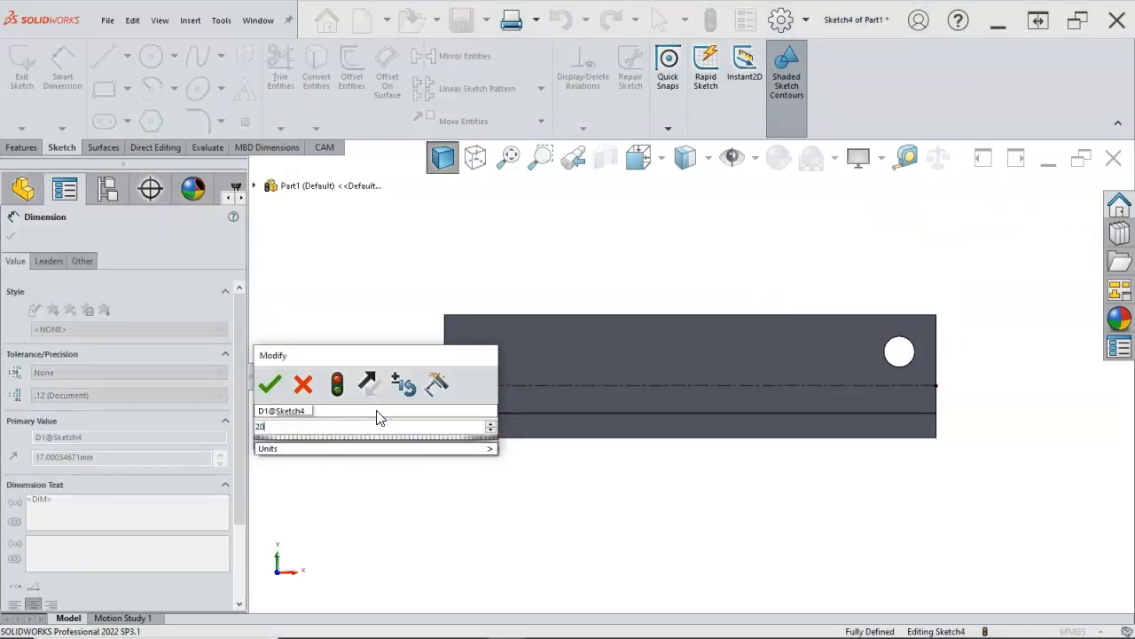
pyautogui.press('Return')
pyautogui.rightClick(564, 238)
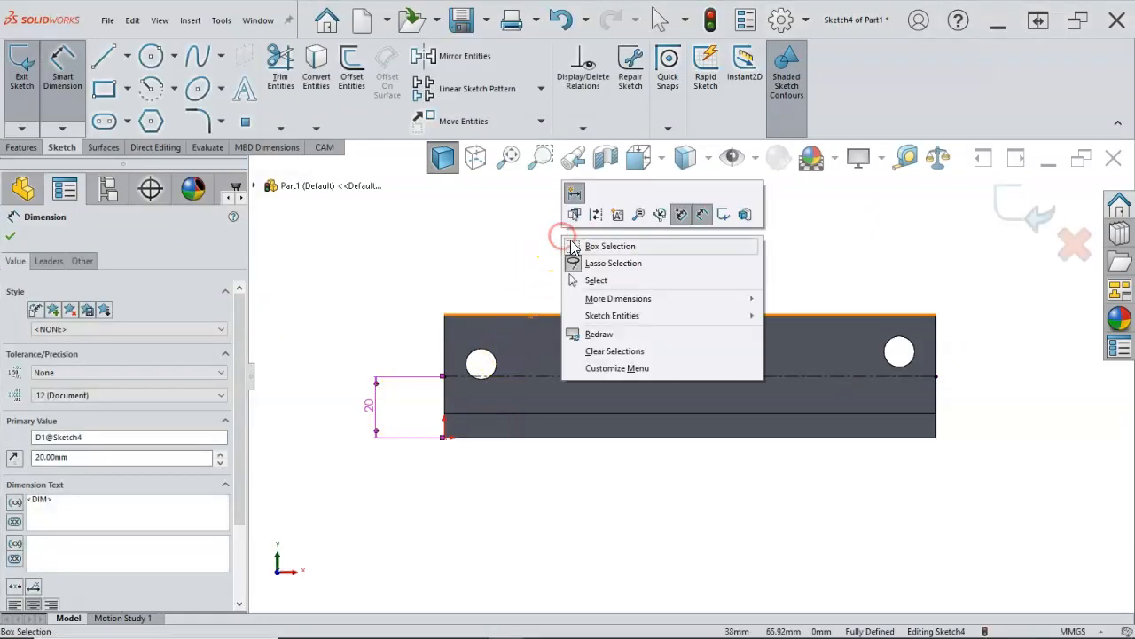
pyautogui.click(599, 279)
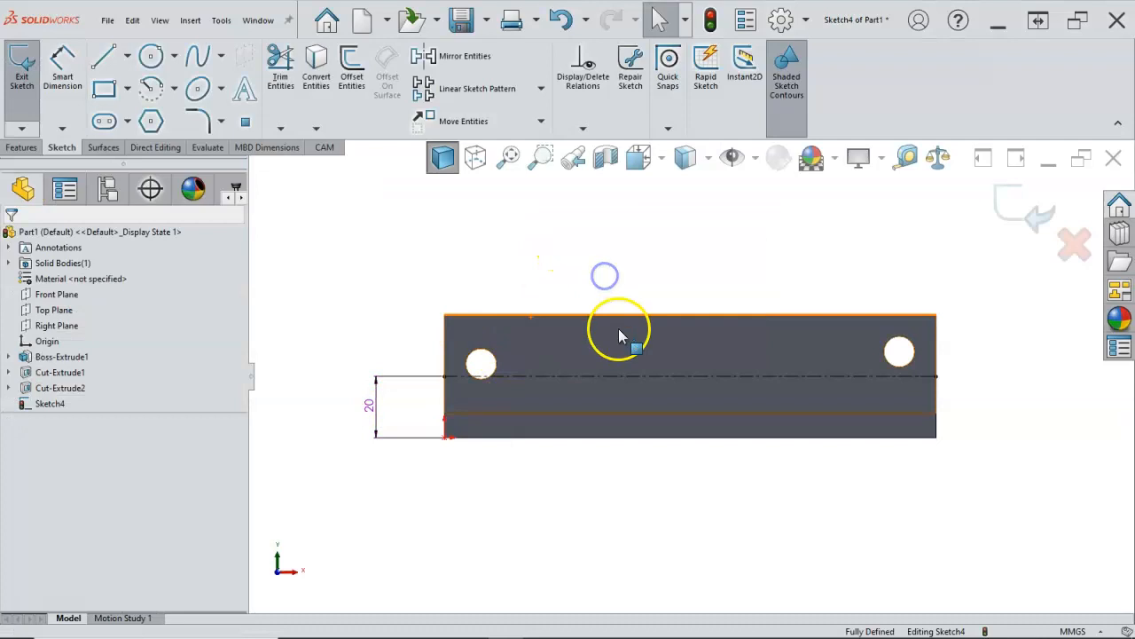
# Step: Add sketch text along the construction line, entering the designer's name
pyautogui.click(649, 380)
pyautogui.click(246, 86)
pyautogui.click(50, 270)
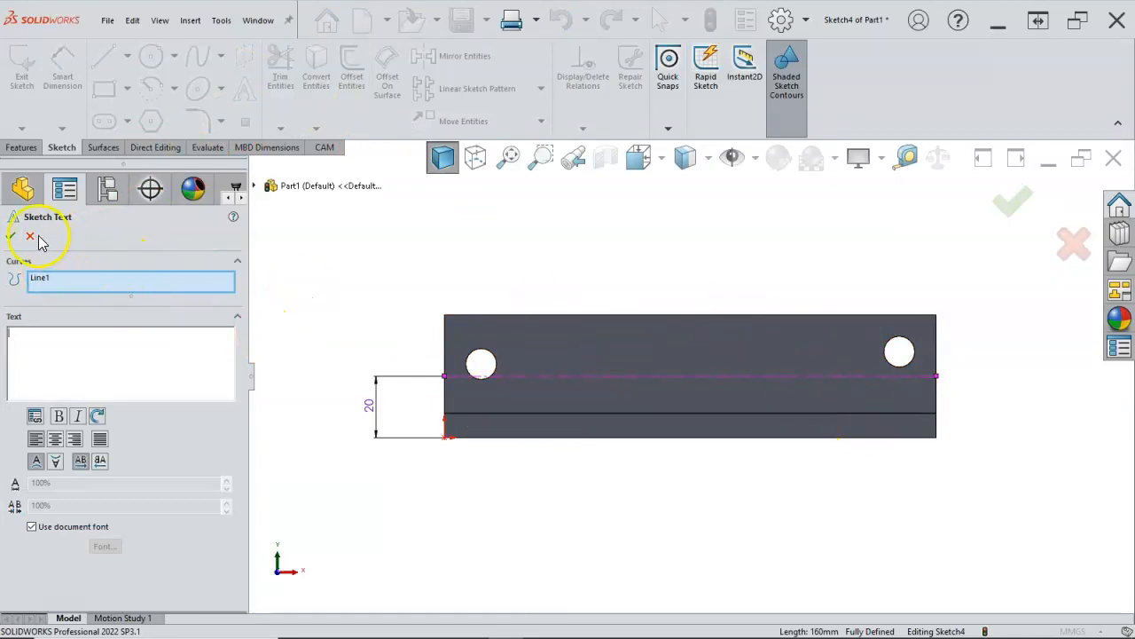
pyautogui.click(109, 361)
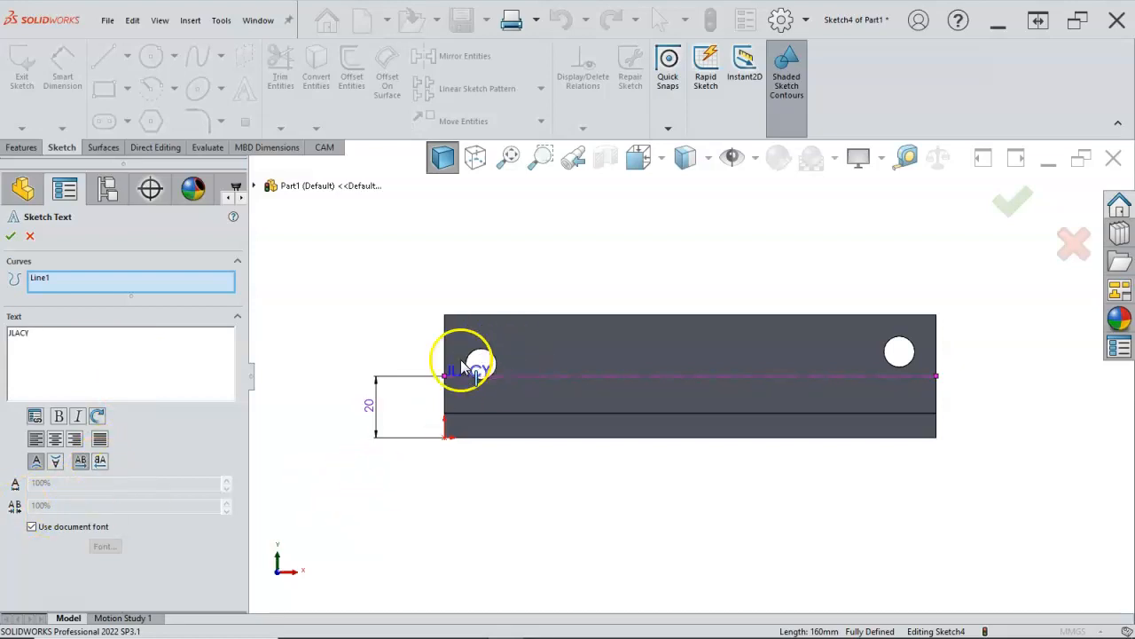
# Step: Turn off the document font for the sketch text and choose the OLF SimpleSansOC font in Regular style
pyautogui.click(32, 527)
pyautogui.click(103, 547)
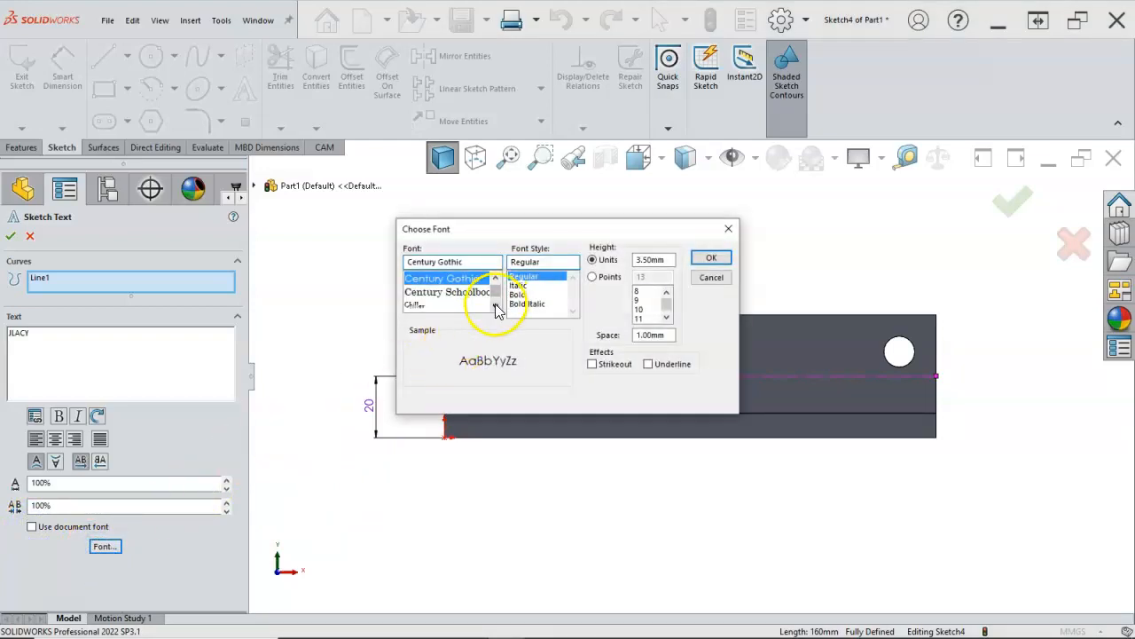
pyautogui.click(496, 305)
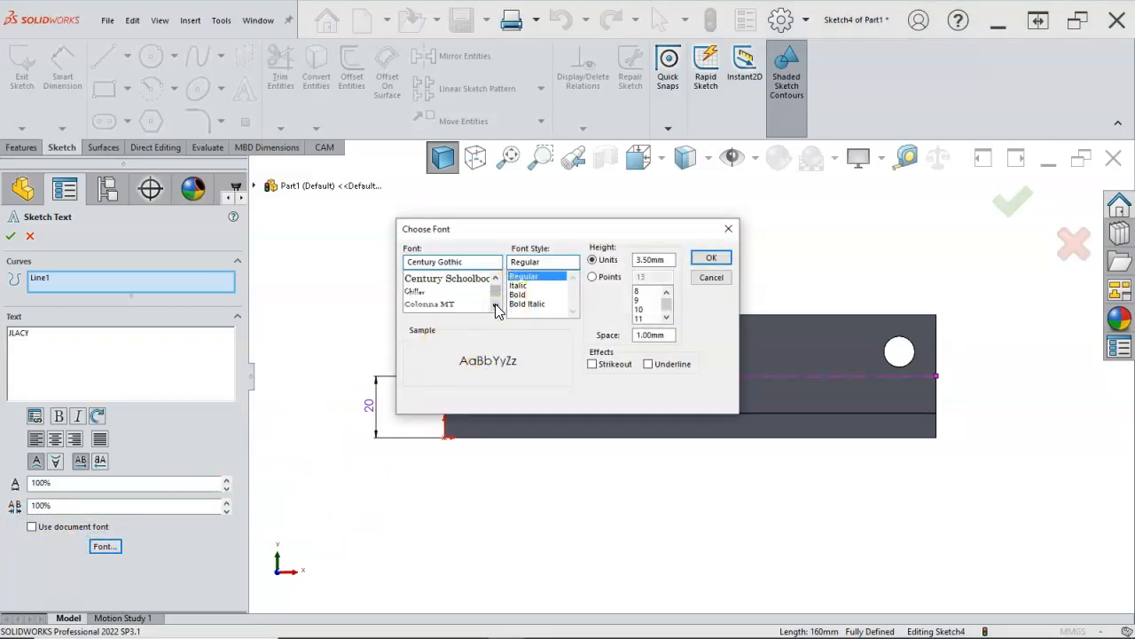
pyautogui.moveTo(497, 304); pyautogui.dragTo(497, 296)
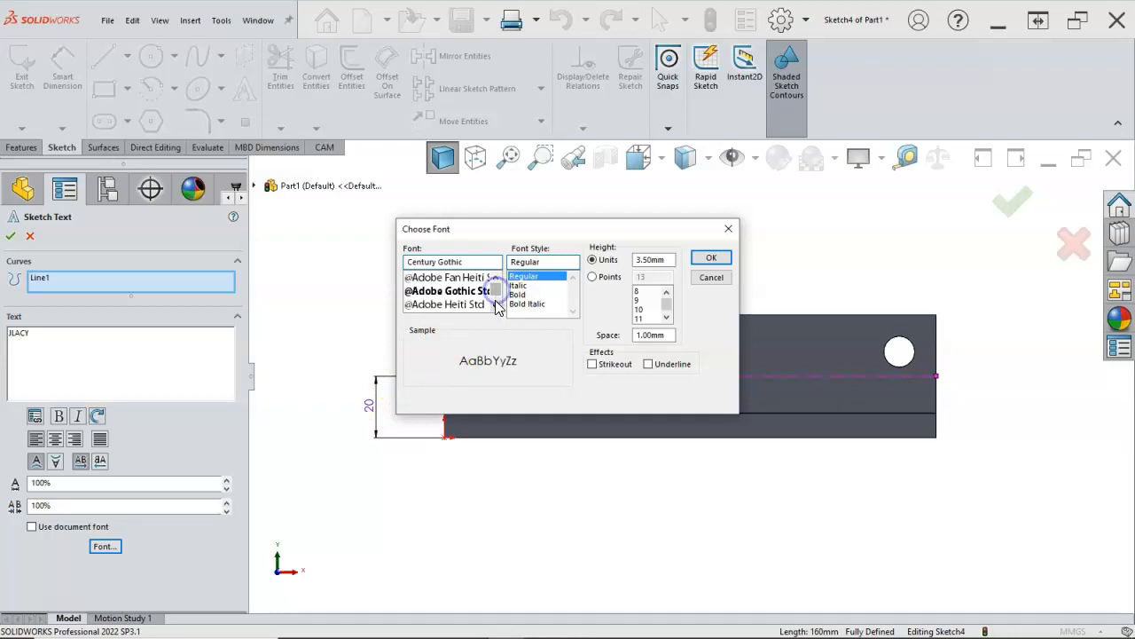
pyautogui.click(496, 305)
pyautogui.click(496, 305)
pyautogui.click(496, 305)
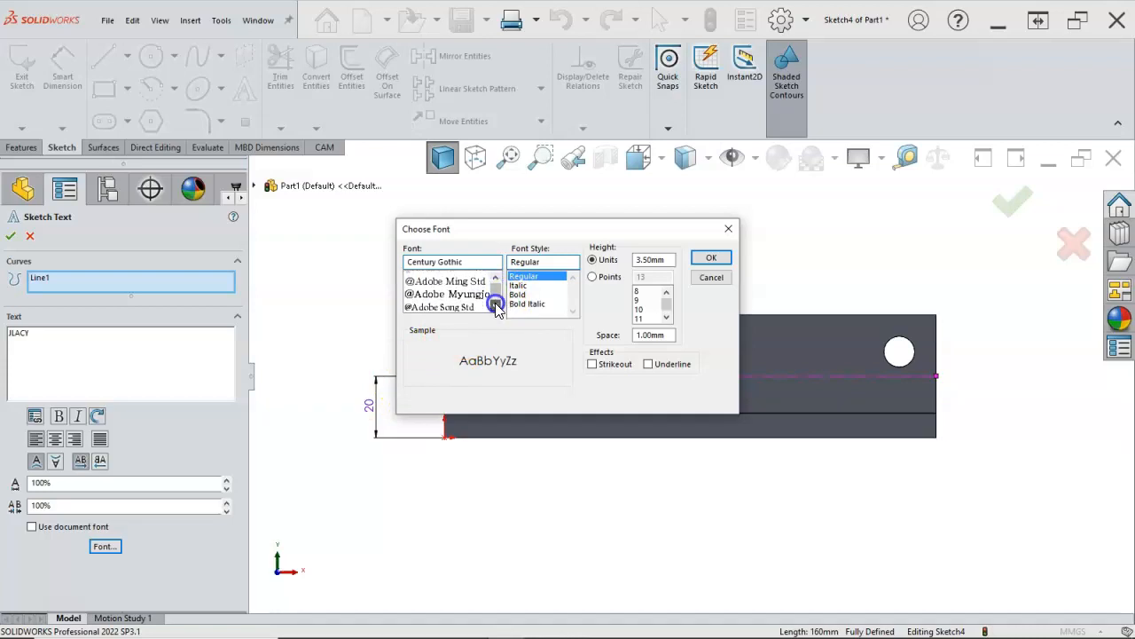
pyautogui.click(495, 305)
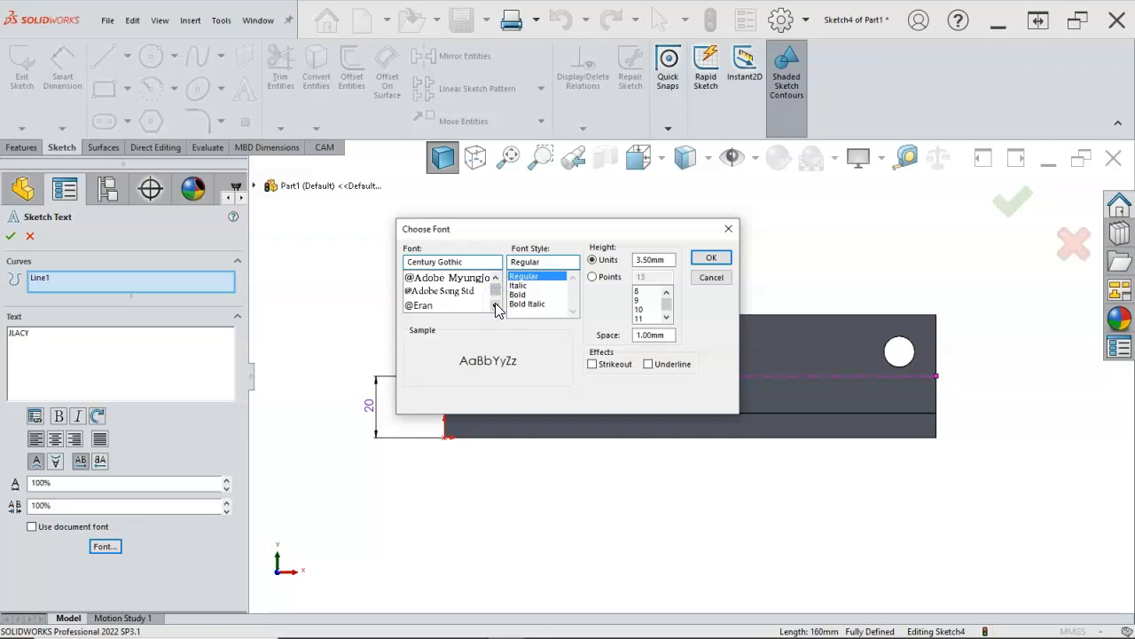
pyautogui.click(496, 305)
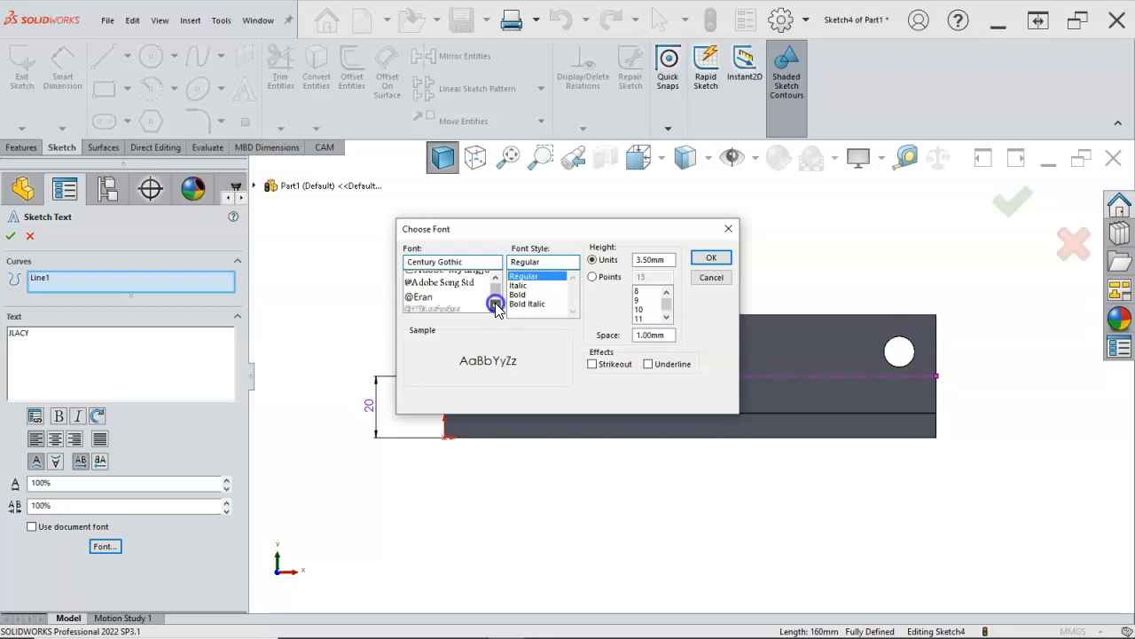
pyautogui.click(496, 305)
pyautogui.click(496, 305)
pyautogui.click(495, 305)
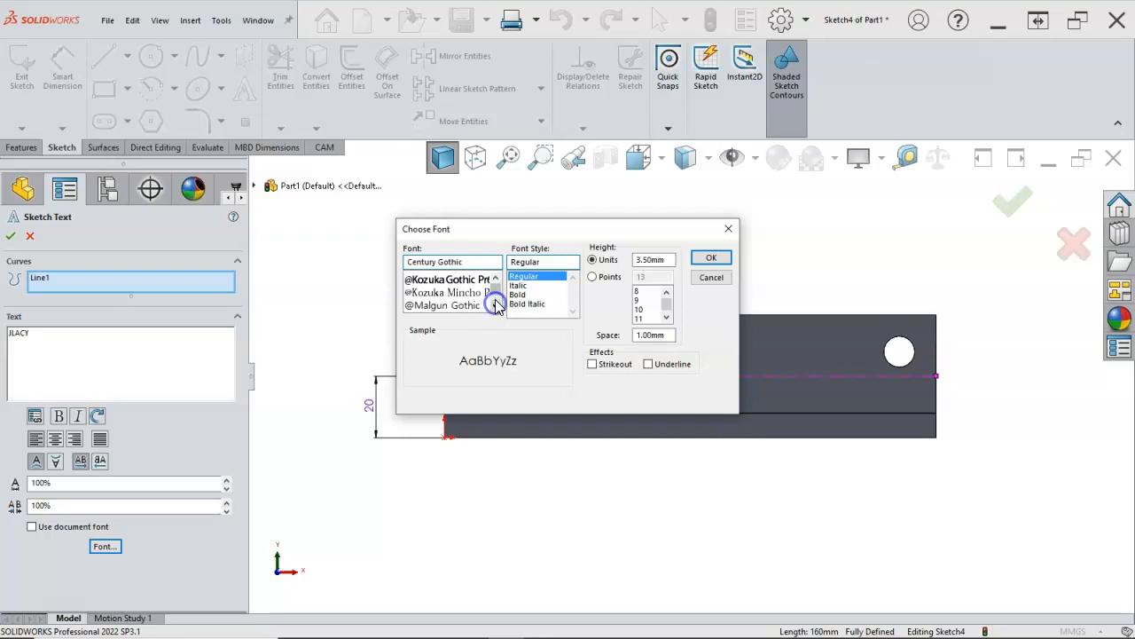
pyautogui.moveTo(495, 294); pyautogui.dragTo(495, 297)
pyautogui.scroll(4, 480, 301)
pyautogui.scroll(6, 480, 305)
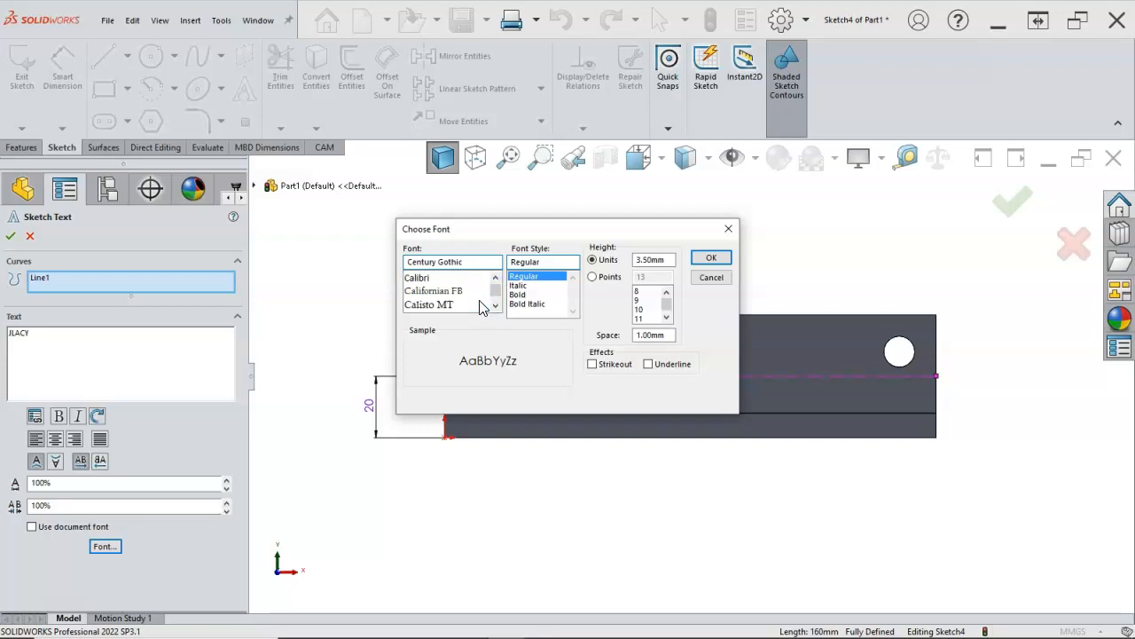
pyautogui.scroll(4, 480, 306)
pyautogui.click(495, 305)
pyautogui.click(495, 305)
pyautogui.click(495, 305)
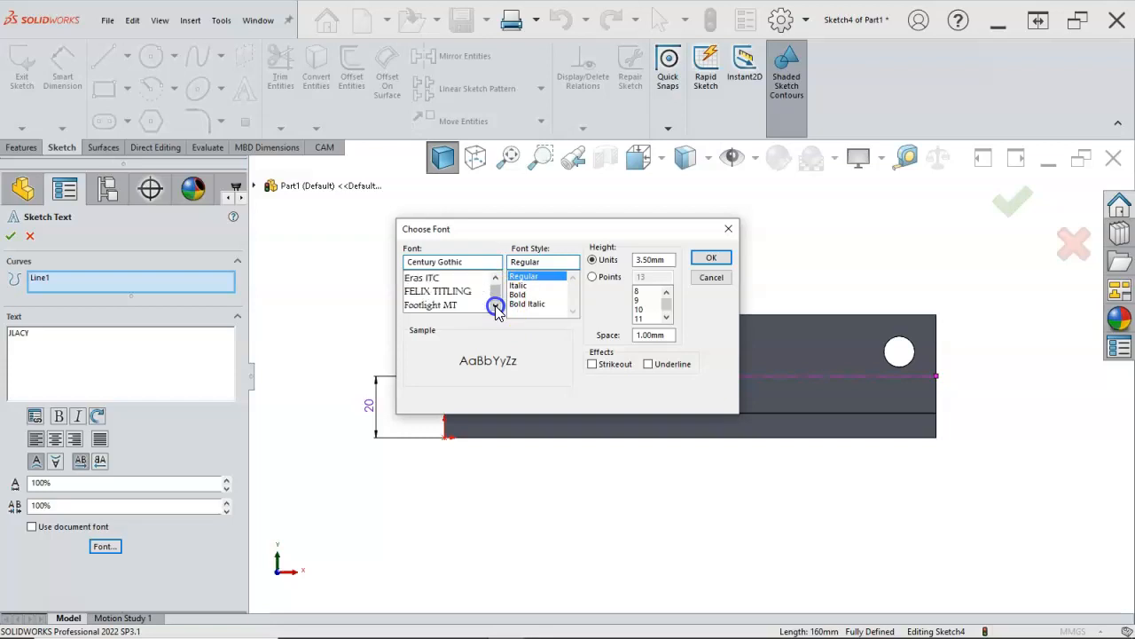
pyautogui.click(495, 305)
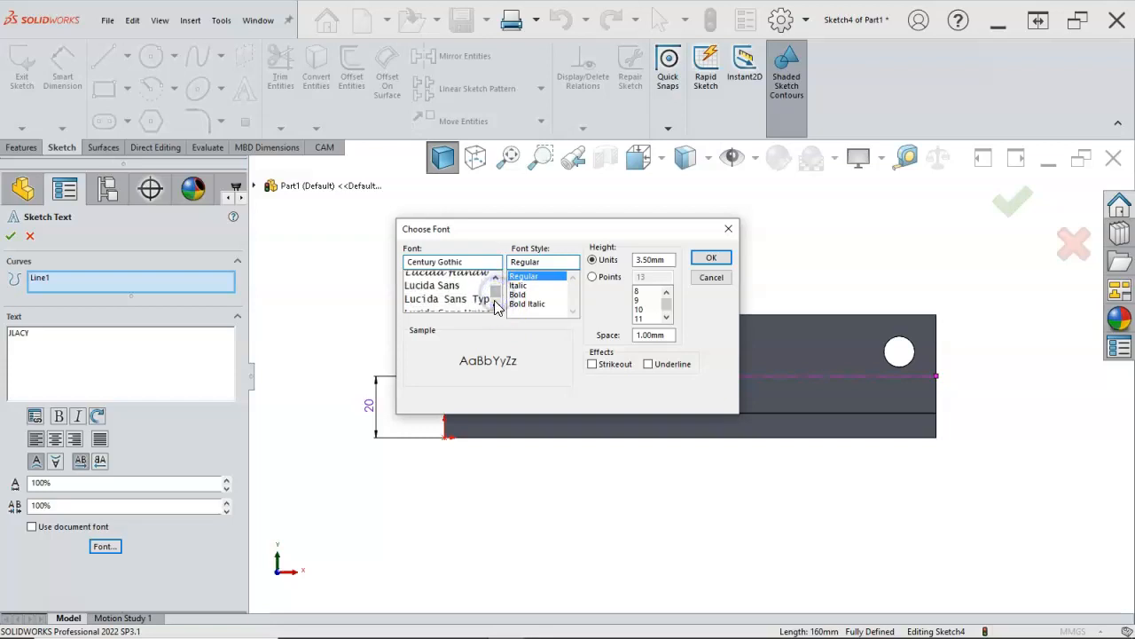
pyautogui.click(495, 305)
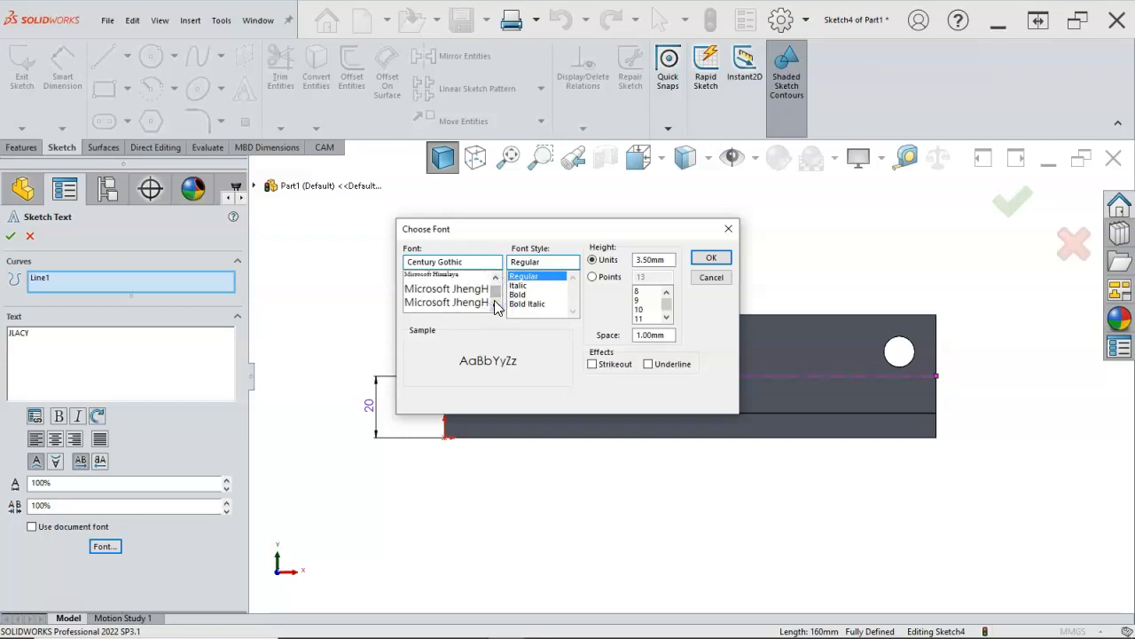
pyautogui.click(495, 305)
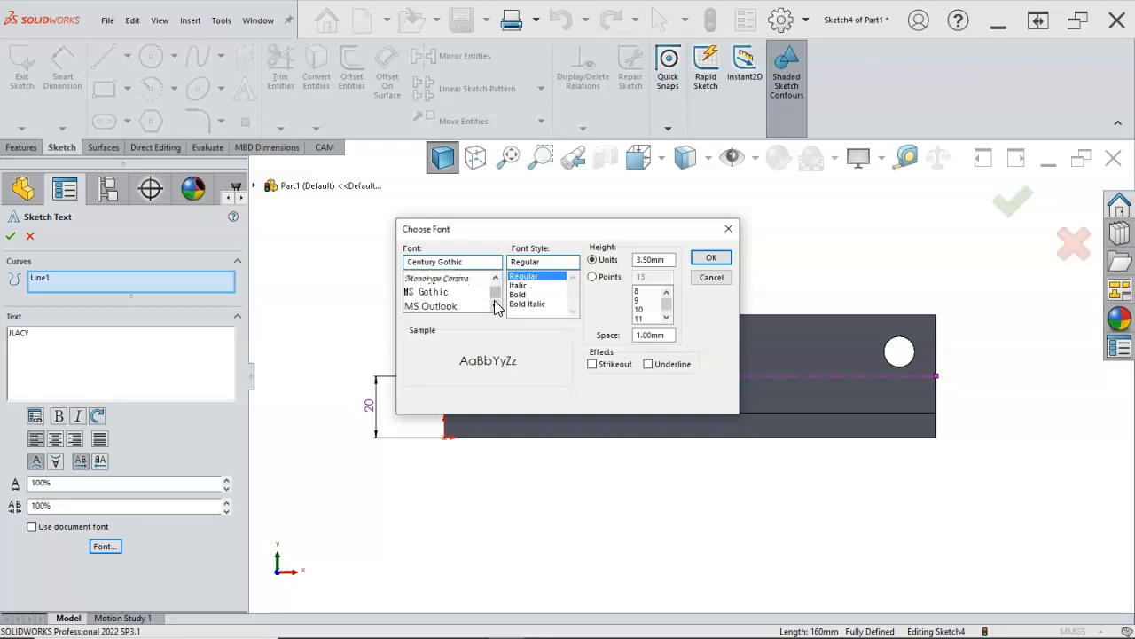
pyautogui.click(495, 305)
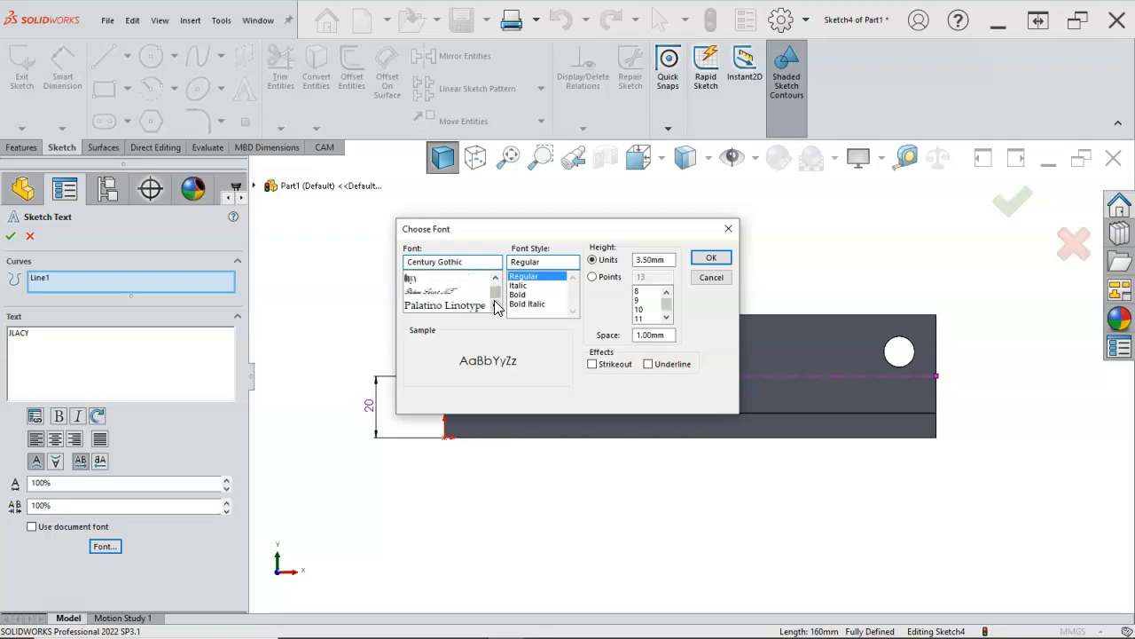
pyautogui.scroll(3, 496, 305)
pyautogui.click(495, 305)
pyautogui.click(442, 304)
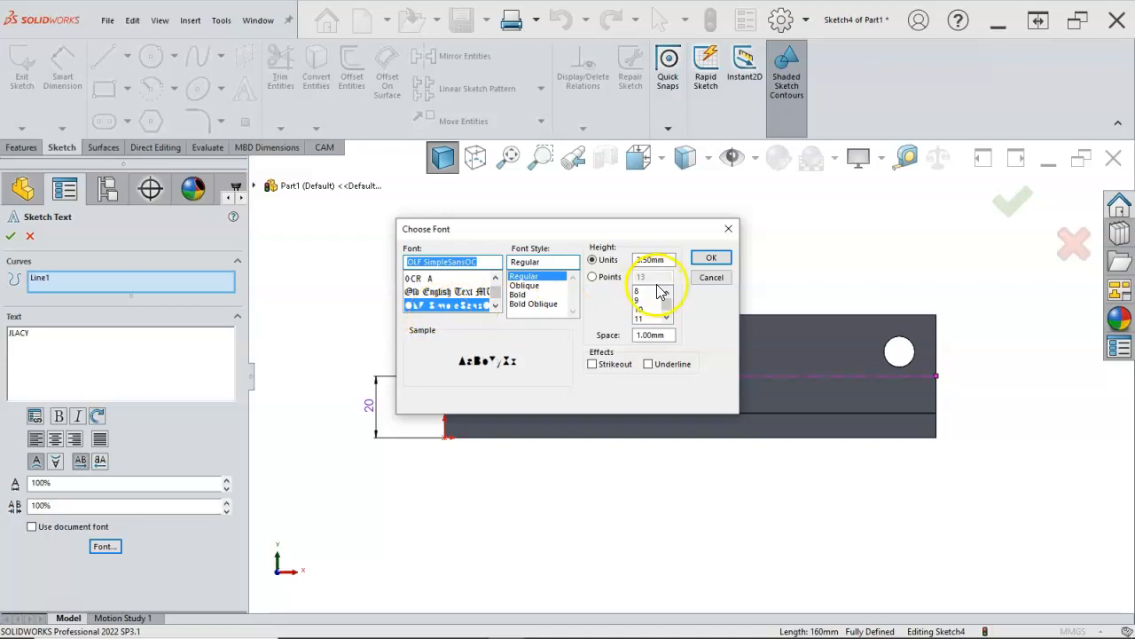
# Step: Set the sketch text height to 10 mm and apply the font settings
pyautogui.doubleClick(672, 260)
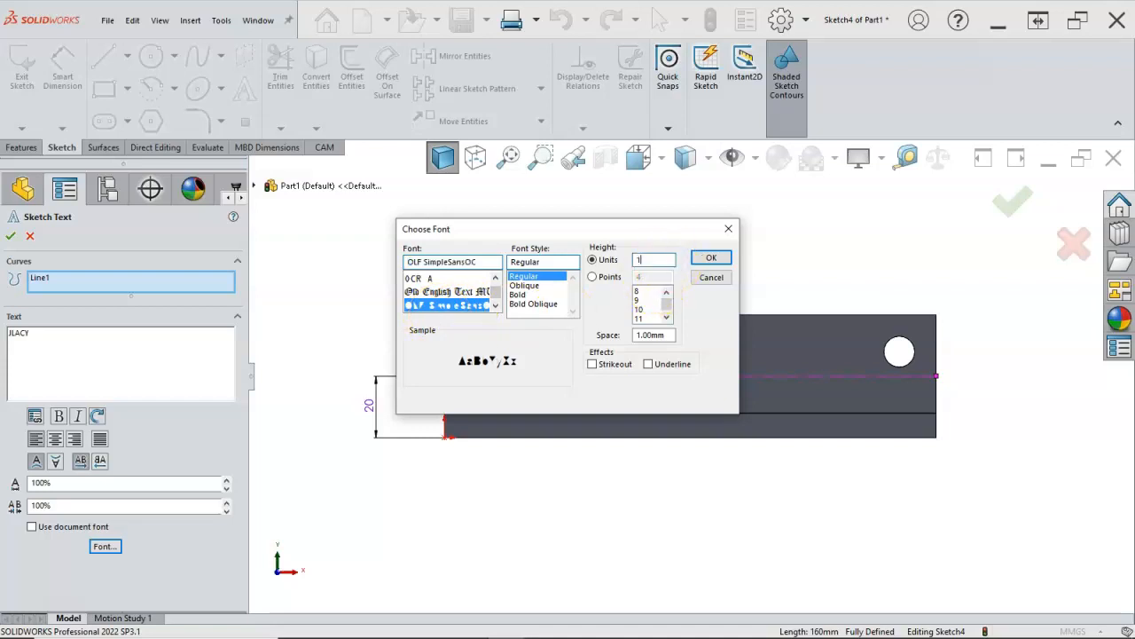
pyautogui.write('10')
pyautogui.click(705, 257)
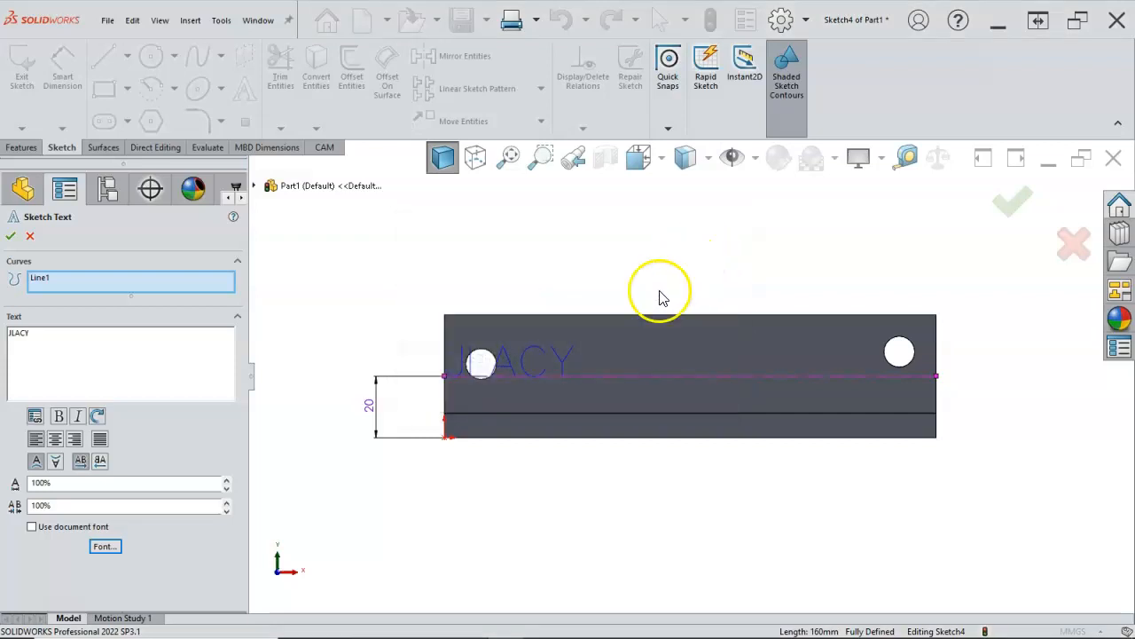
# Step: Center the name text along the construction line, accept it, and exit the sketch
pyautogui.scroll(-1, 599, 338)
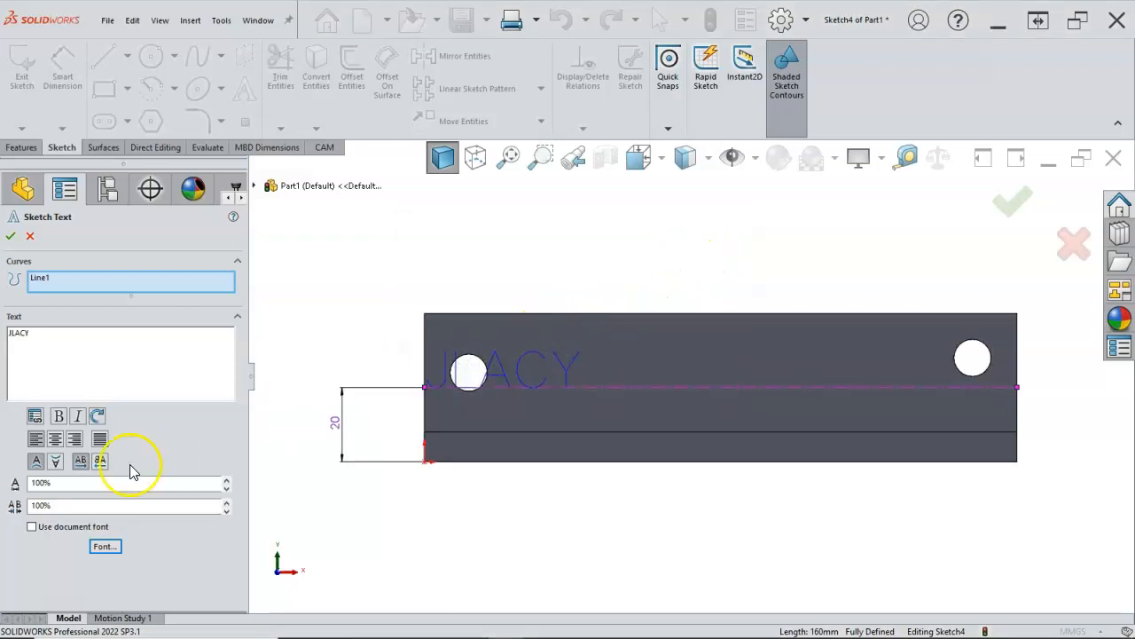
pyautogui.click(56, 439)
pyautogui.click(327, 434)
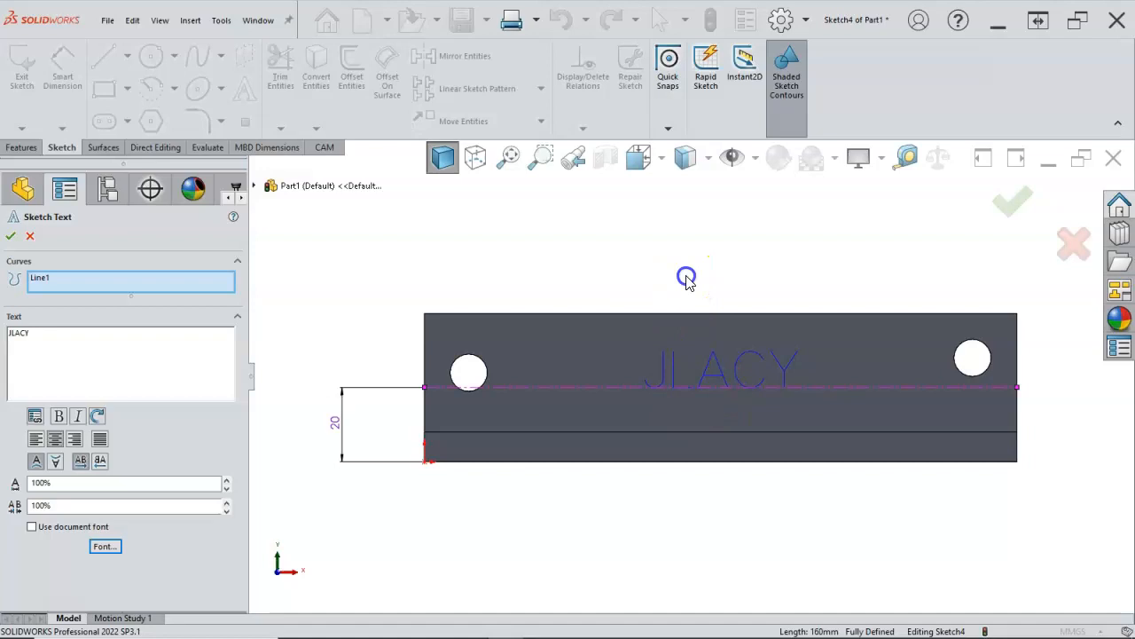
pyautogui.click(1012, 202)
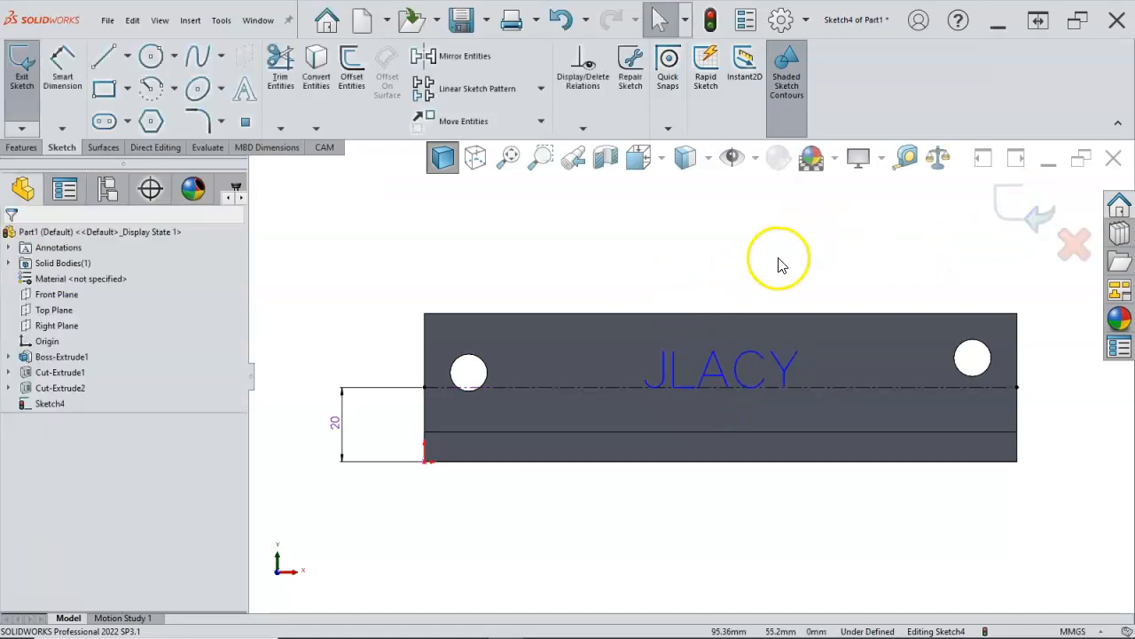
pyautogui.click(1014, 203)
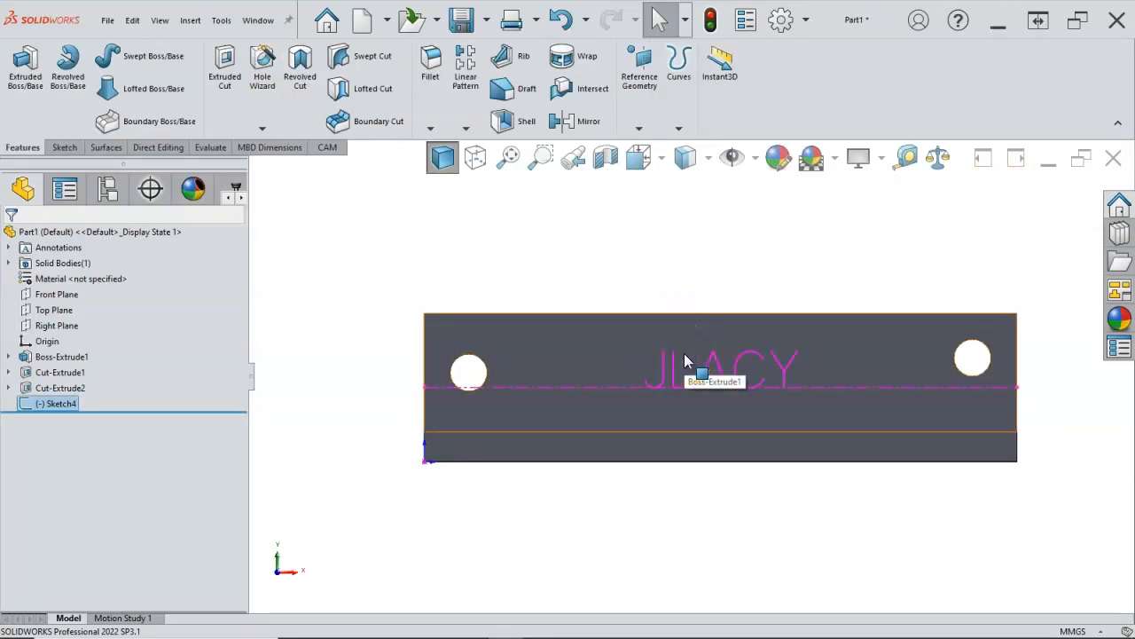
# Step: Hide the sketch containing the name text
pyautogui.click(692, 283)
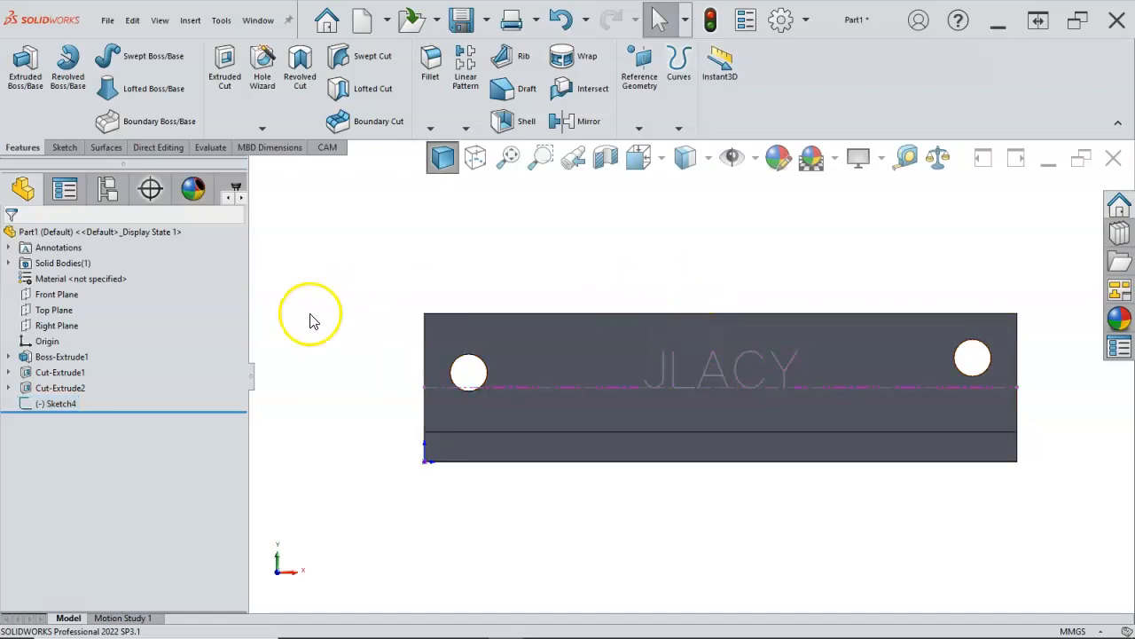
pyautogui.rightClick(45, 413)
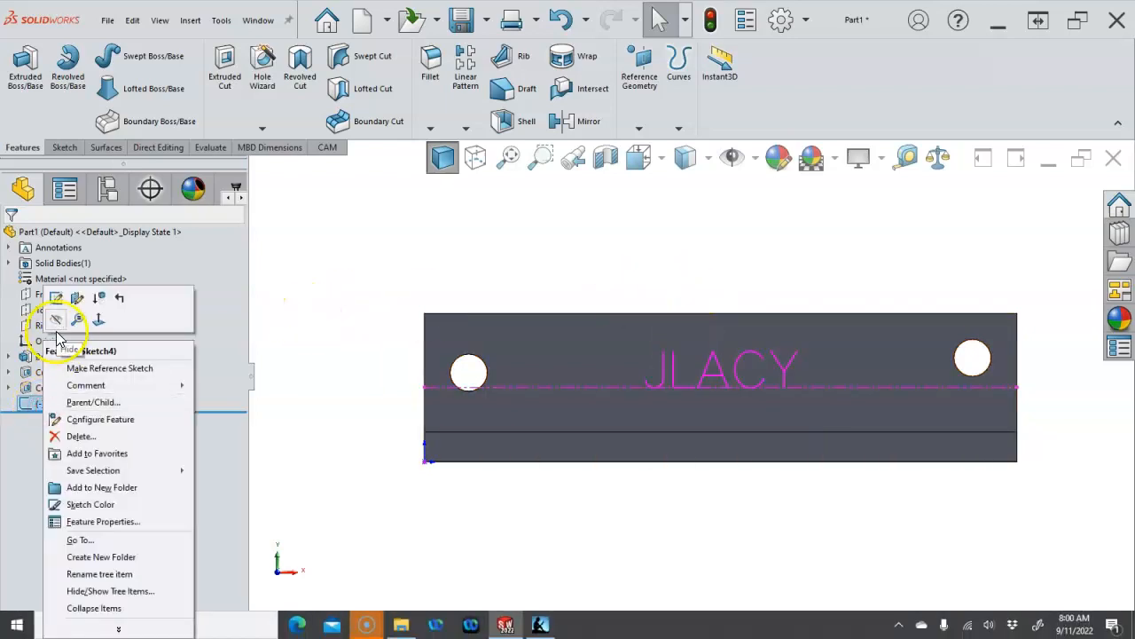
pyautogui.click(237, 337)
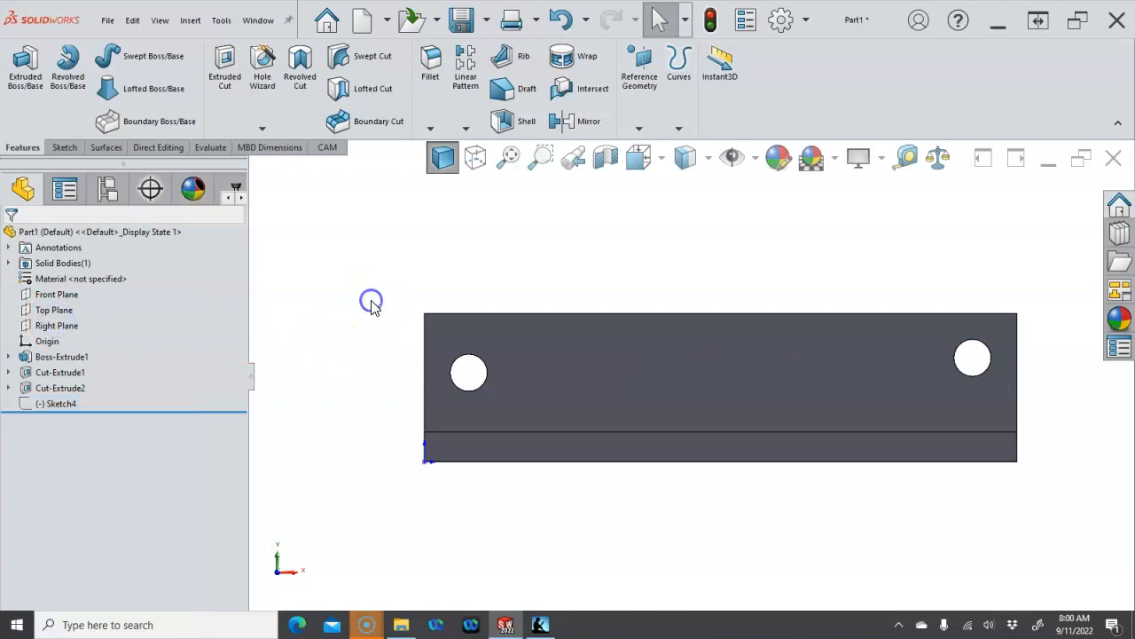
# Step: Start a new sketch on the vertical wall's front face and draw a 160 mm horizontal construction line between its side edges
pyautogui.click(701, 382)
pyautogui.press('s')
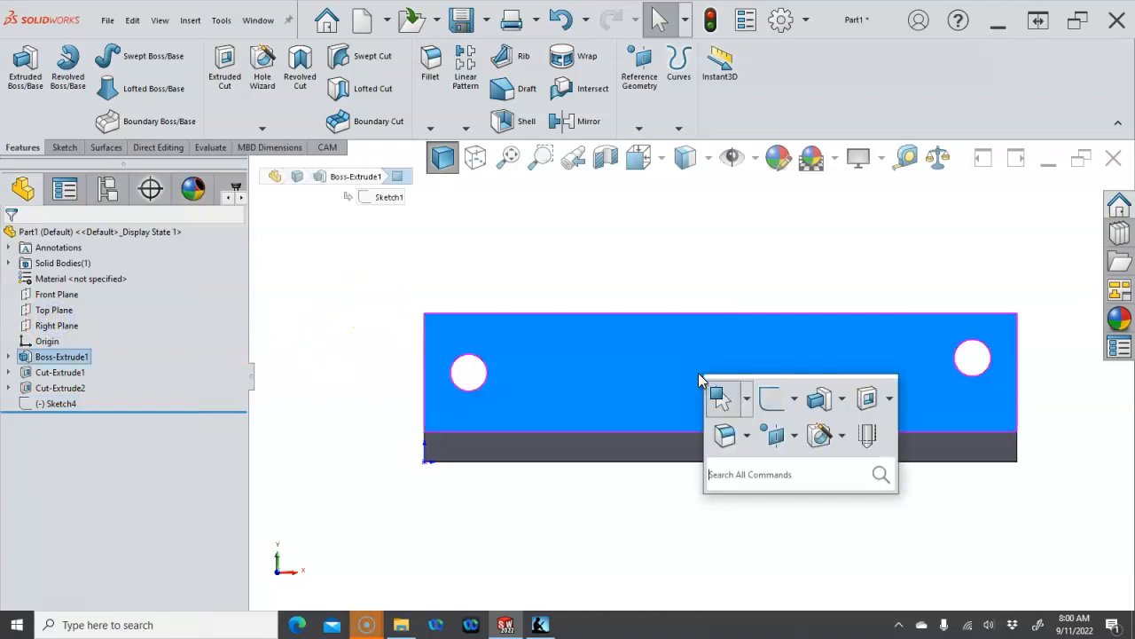
pyautogui.click(781, 407)
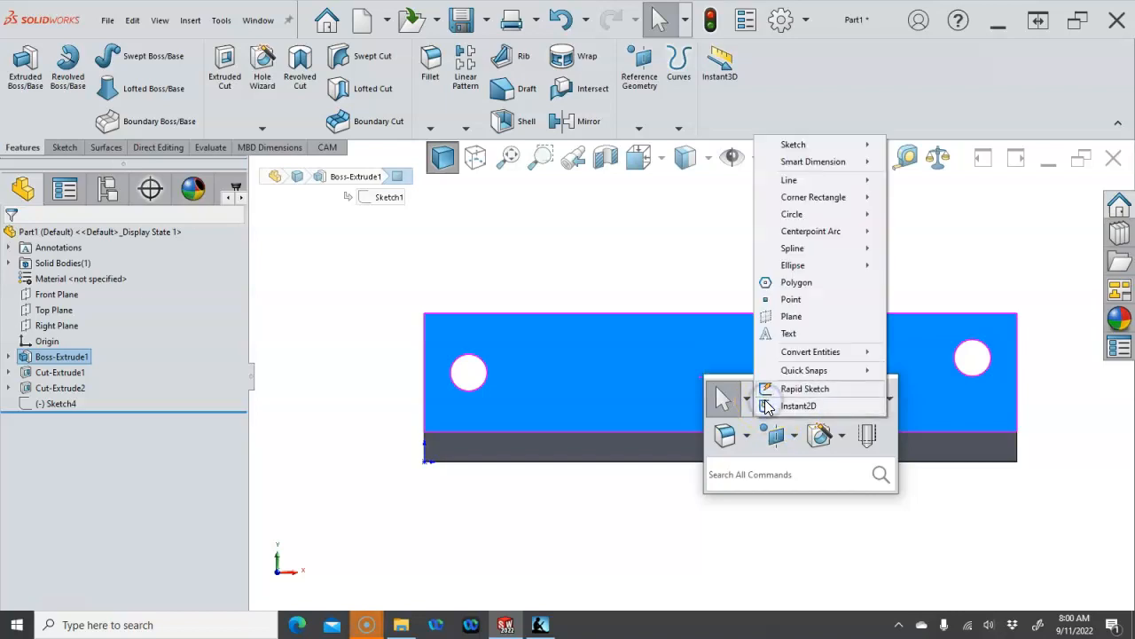
pyautogui.moveTo(802, 153)
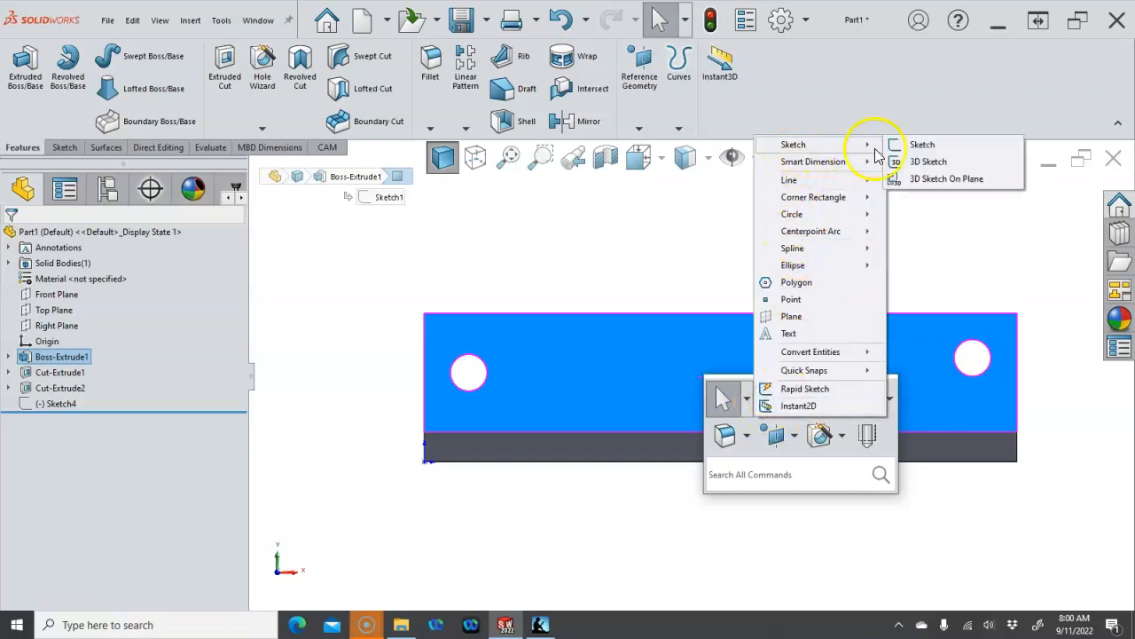
pyautogui.click(921, 145)
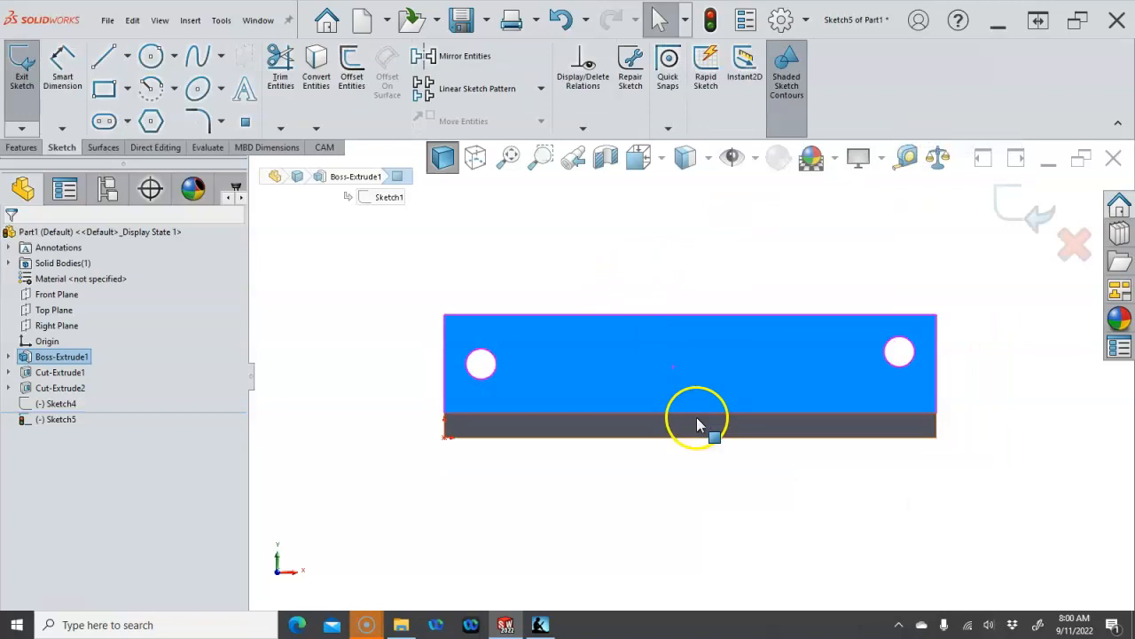
pyautogui.scroll(-1, 696, 424)
pyautogui.click(127, 56)
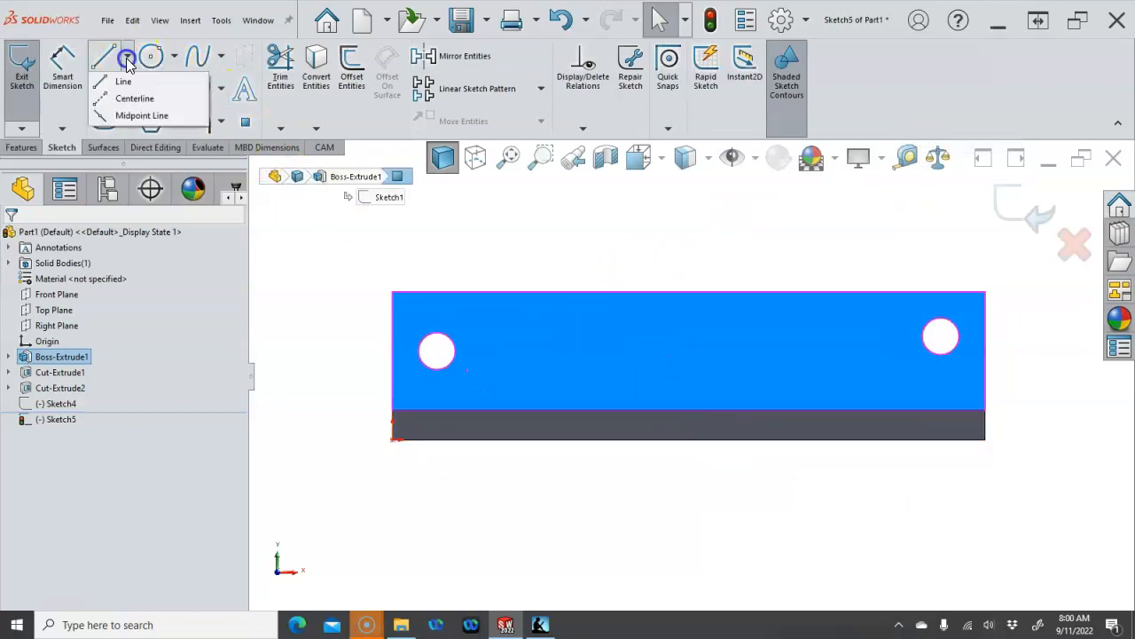
pyautogui.click(134, 97)
pyautogui.click(393, 376)
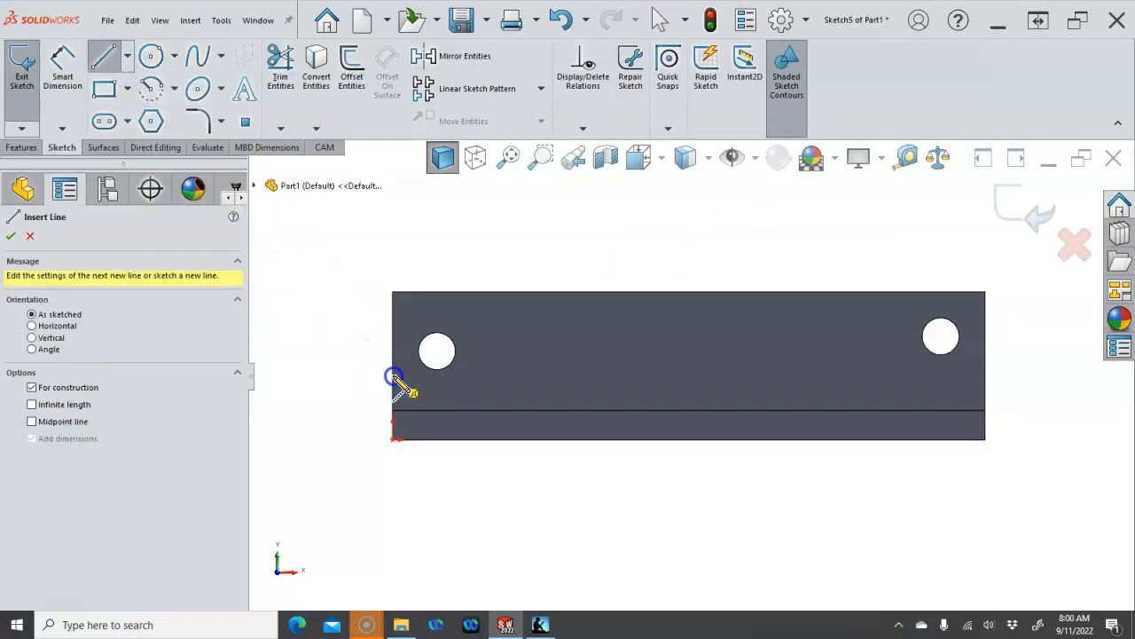
pyautogui.click(990, 375)
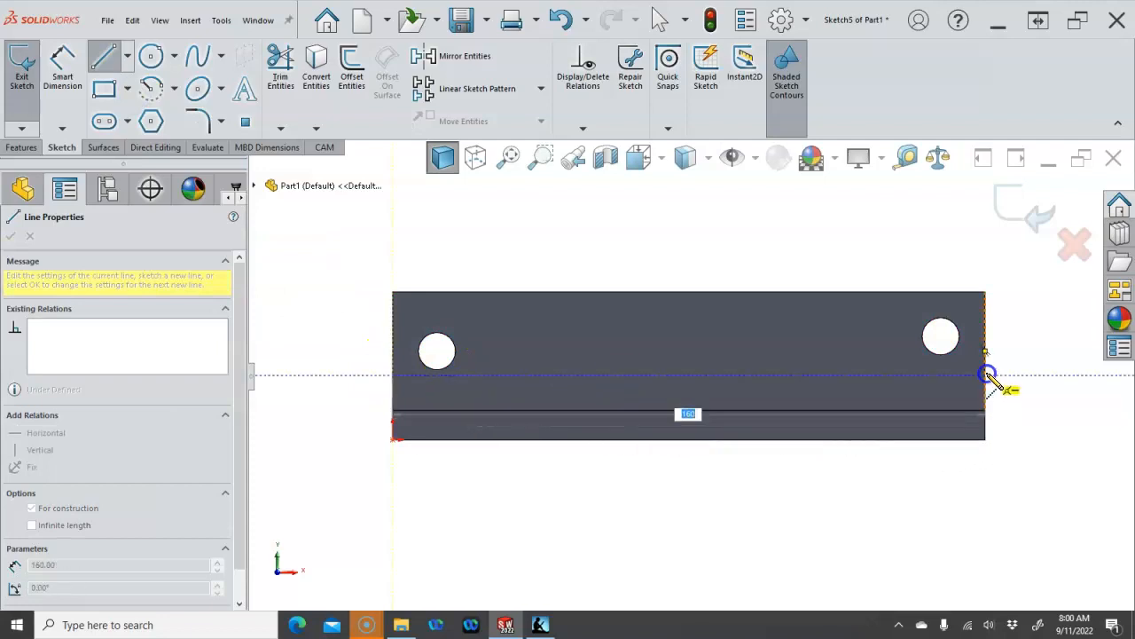
pyautogui.click(987, 374)
# Step: Try to dimension the new construction line's length, placing the dimension below the part
pyautogui.rightClick(715, 233)
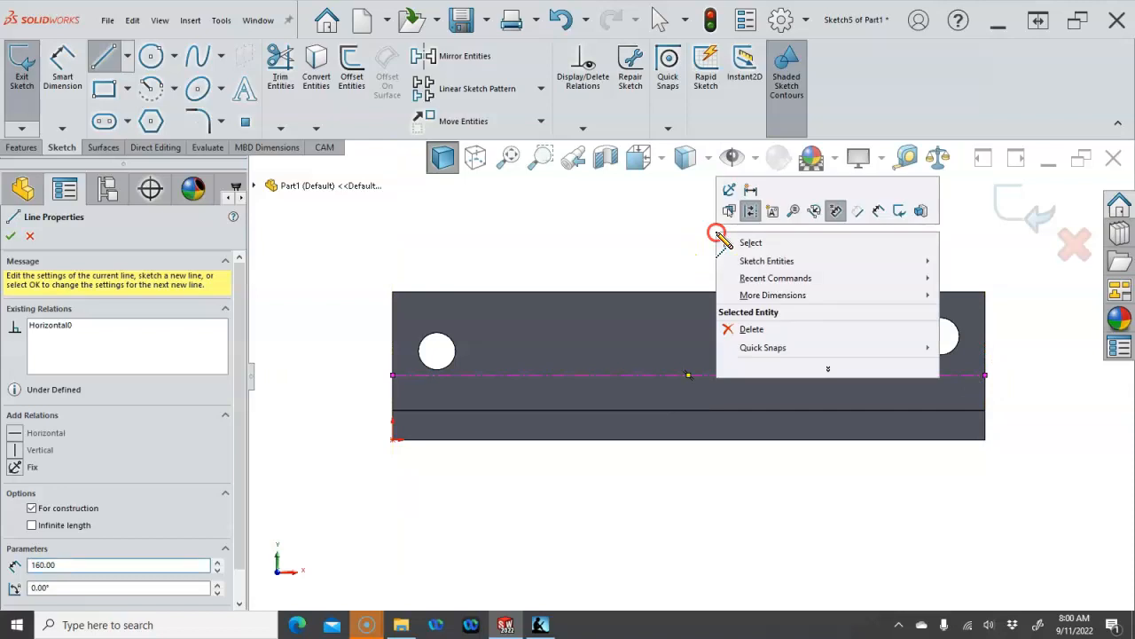
pyautogui.click(884, 216)
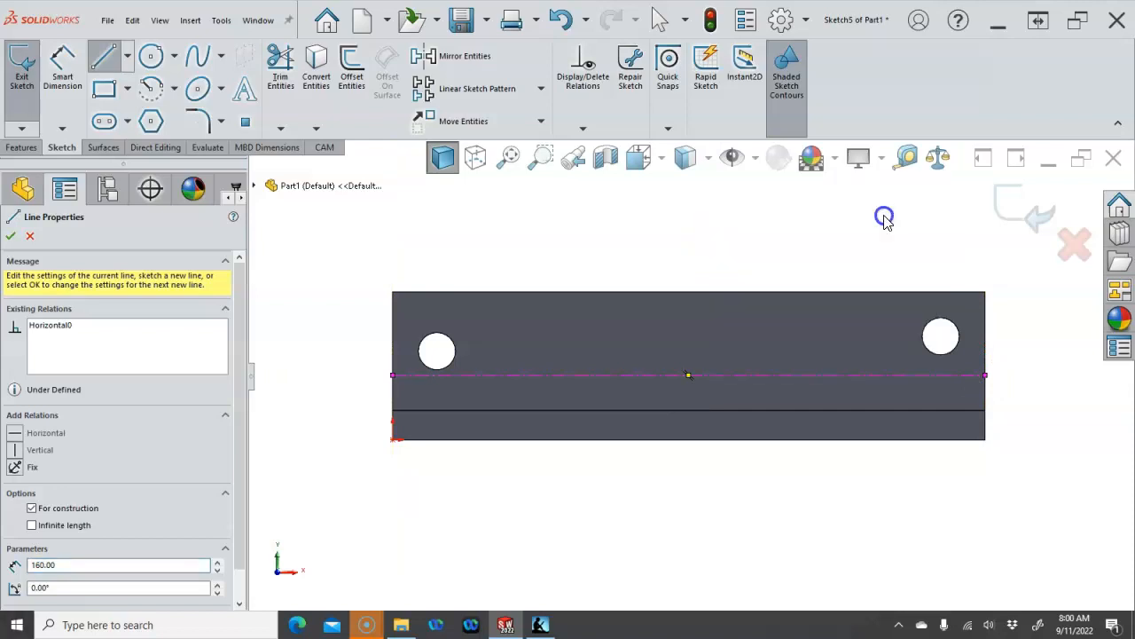
pyautogui.click(807, 374)
pyautogui.click(768, 507)
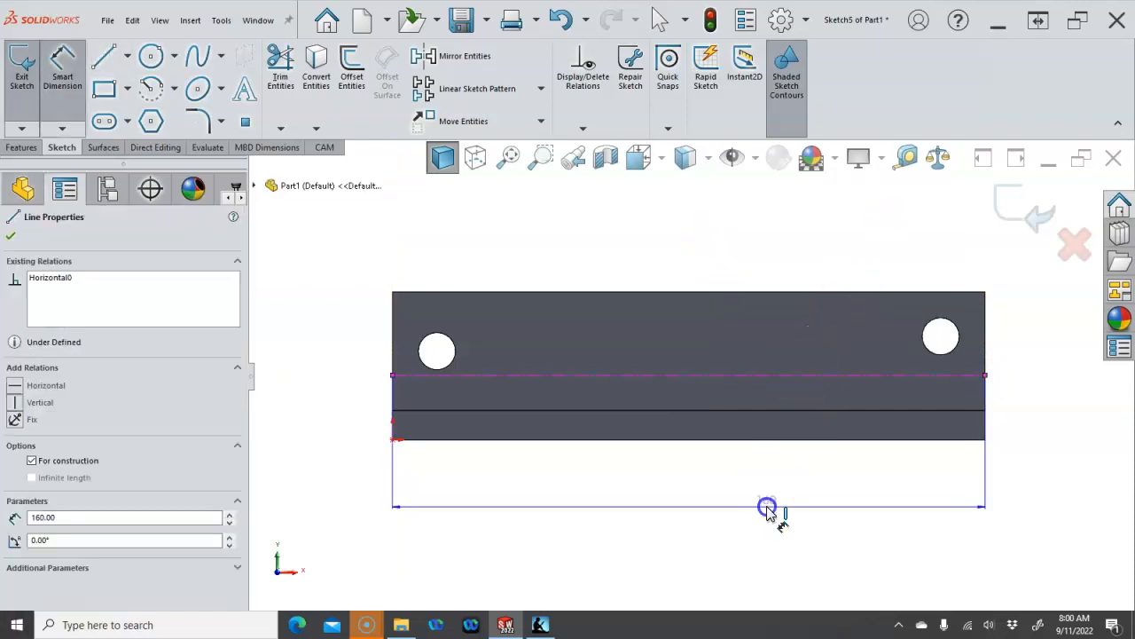
pyautogui.click(706, 510)
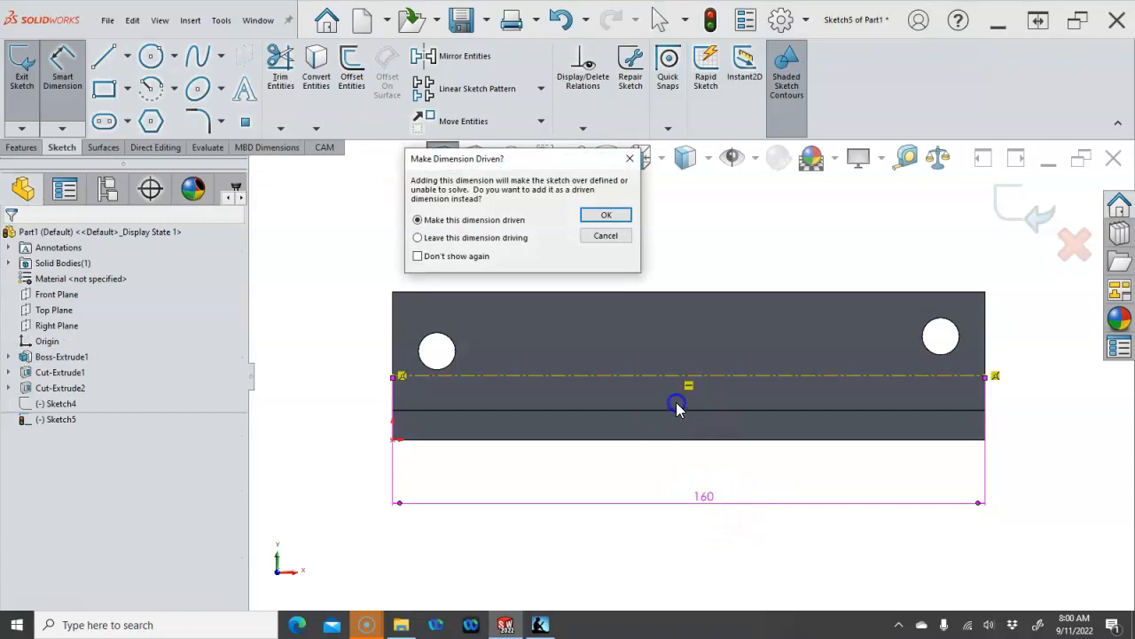
pyautogui.click(607, 238)
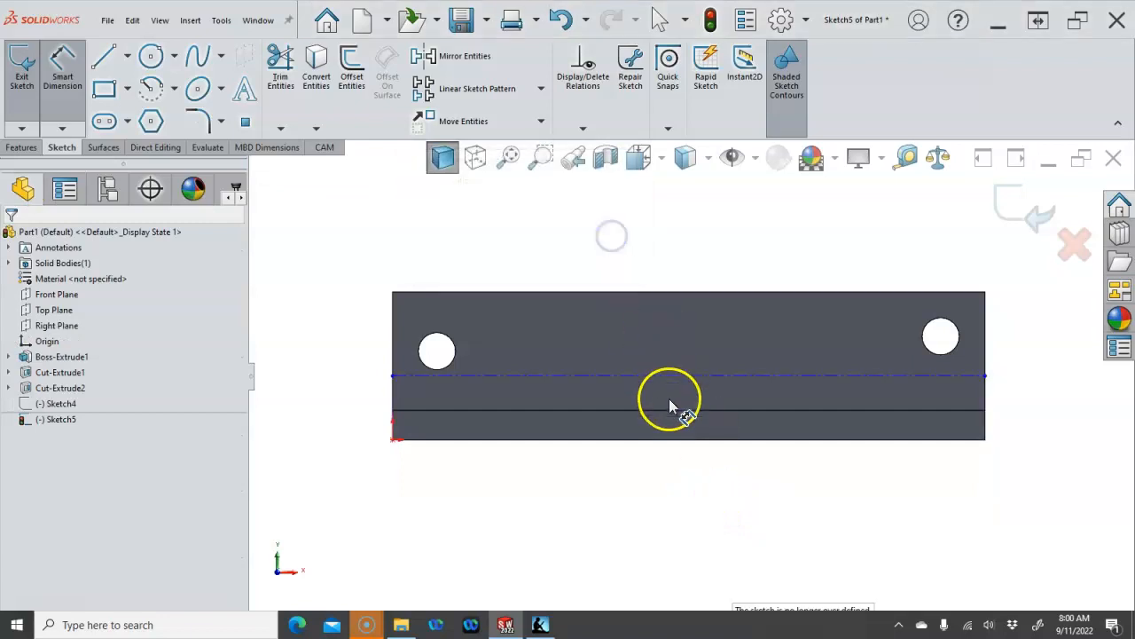
# Step: Dimension the construction line 20 mm above the part's bottom edge and end the dimensioning command
pyautogui.click(681, 376)
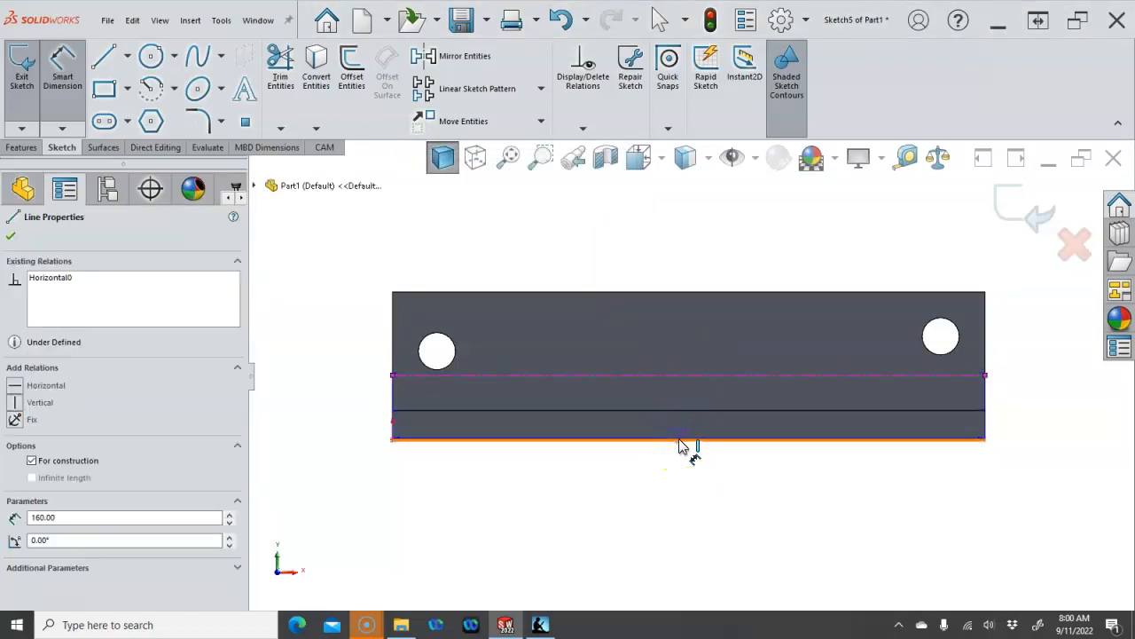
pyautogui.click(683, 440)
pyautogui.click(355, 475)
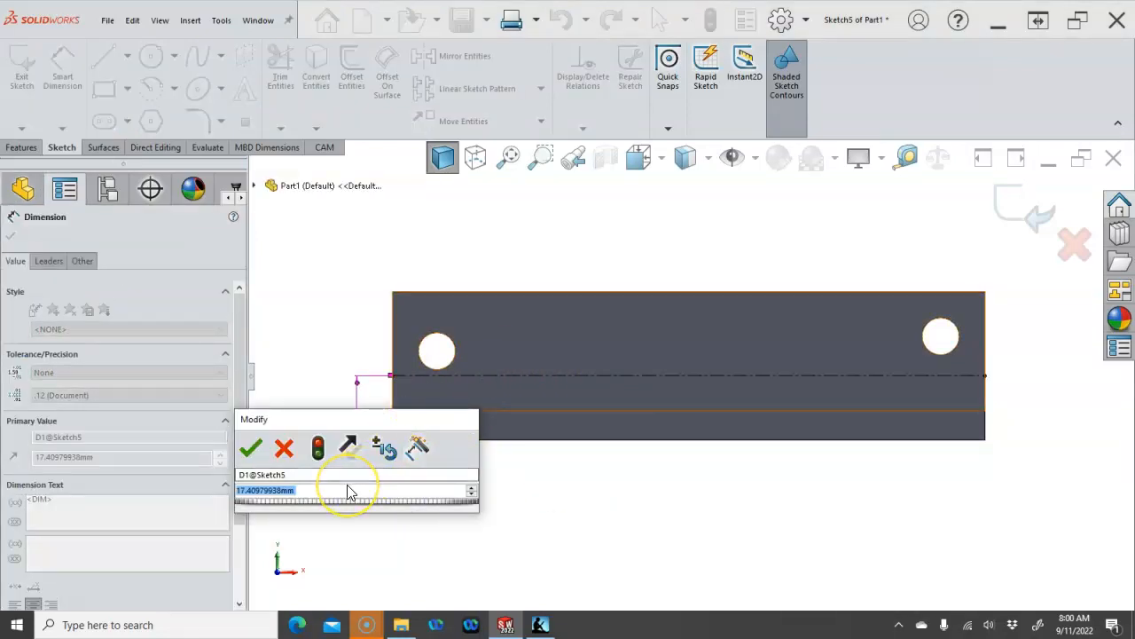
pyautogui.write('20')
pyautogui.press('Return')
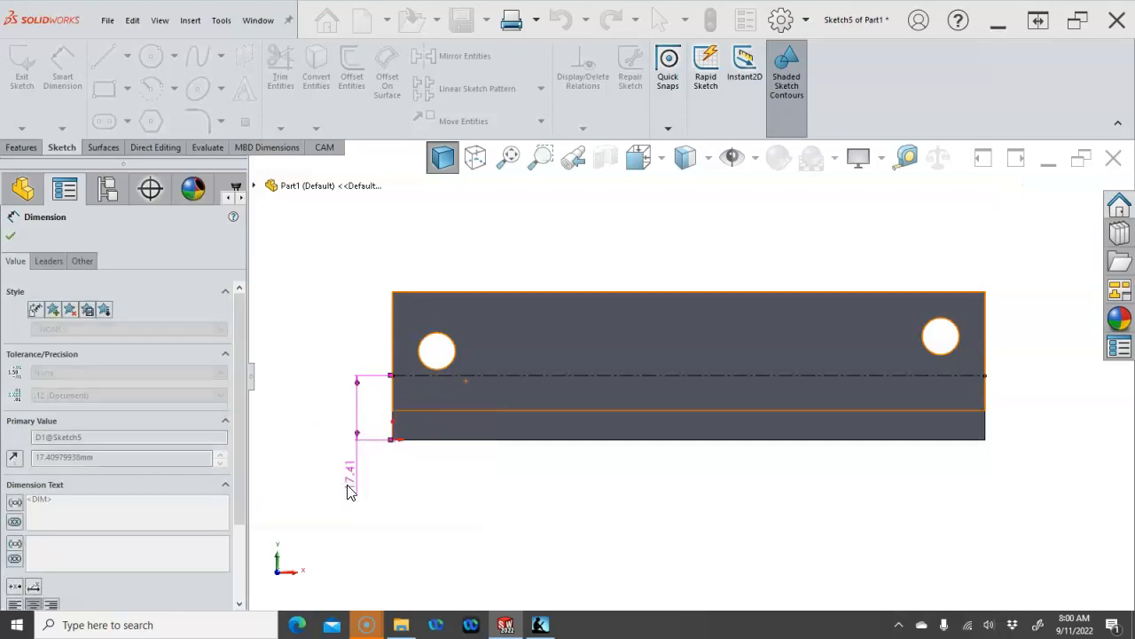
pyautogui.rightClick(304, 274)
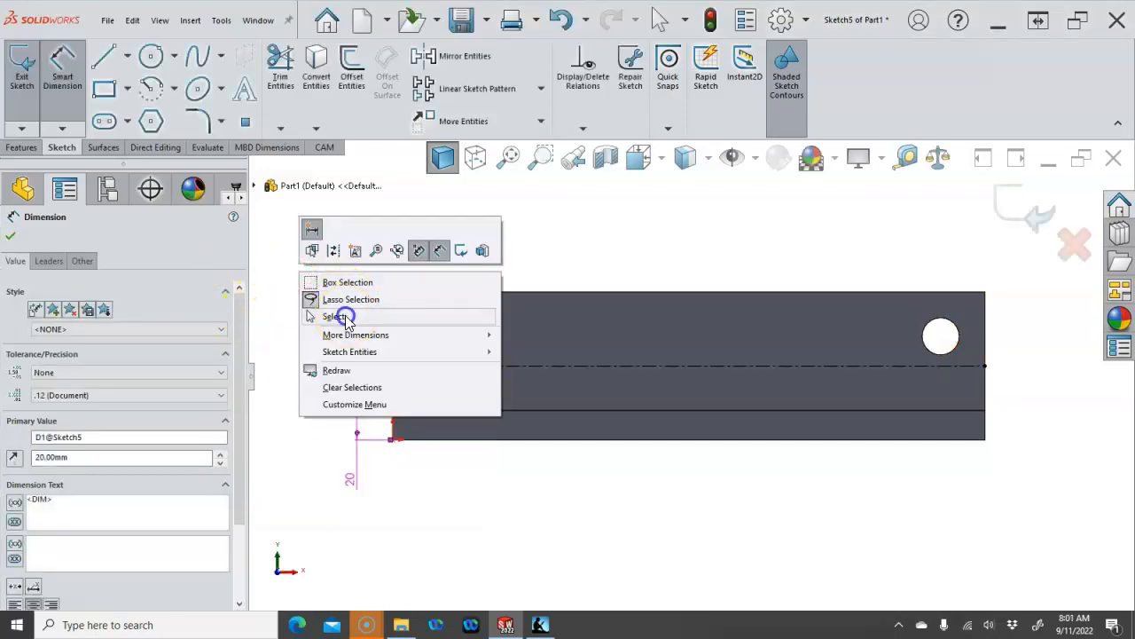
pyautogui.click(346, 315)
# Step: Add the name as centered sketch text along the construction line, overriding the document font with a 20 mm height in Century Gothic
pyautogui.click(567, 369)
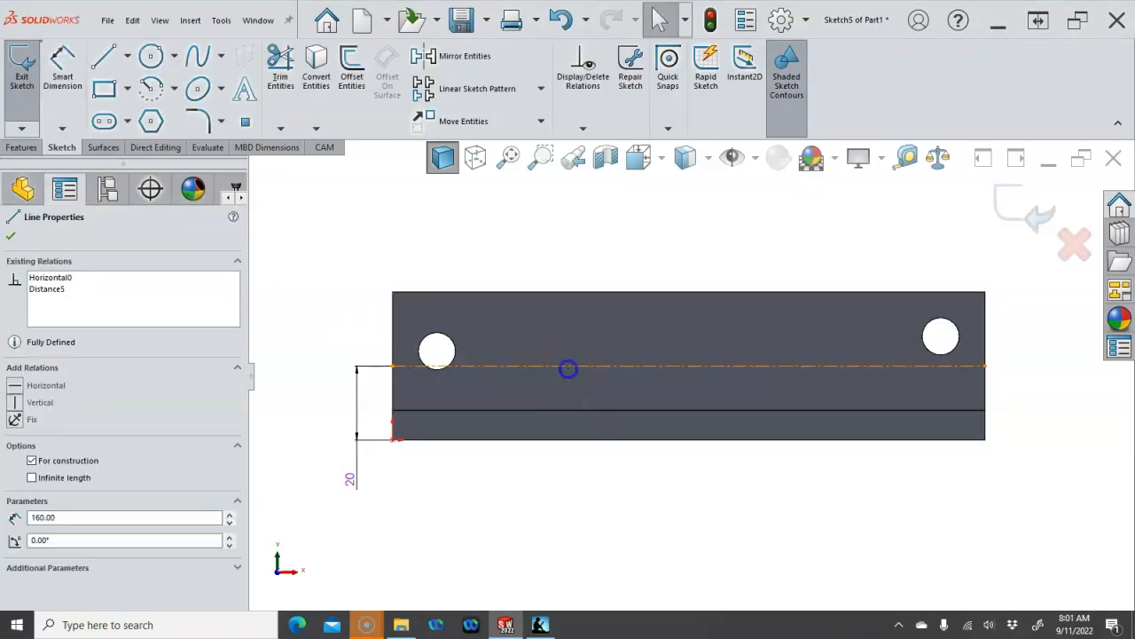
pyautogui.click(241, 92)
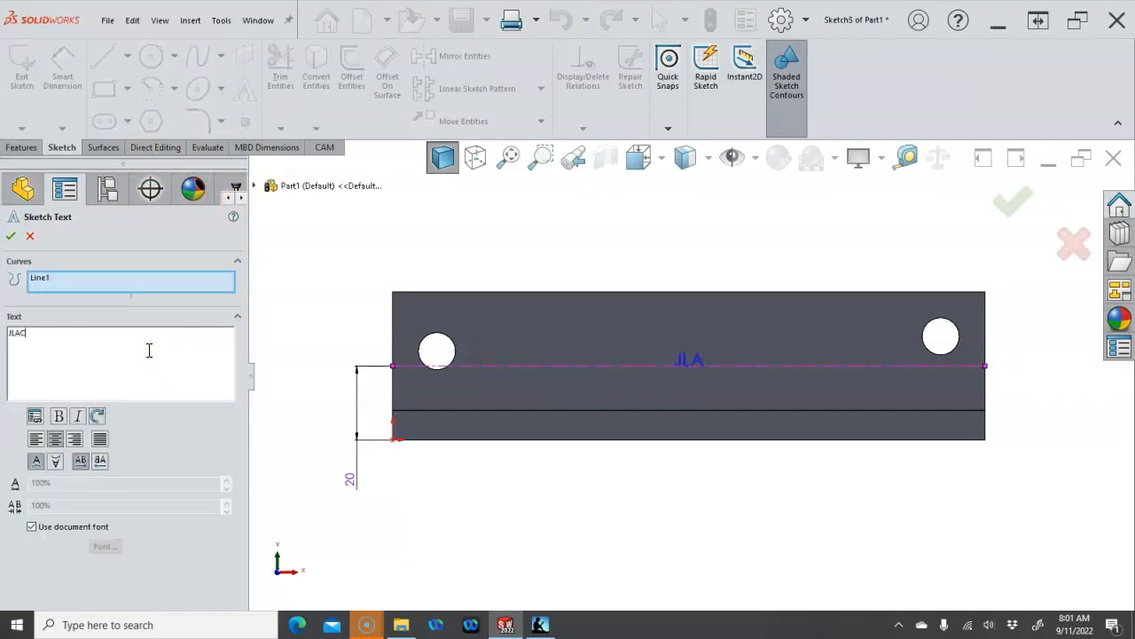
pyautogui.click(31, 526)
pyautogui.click(104, 546)
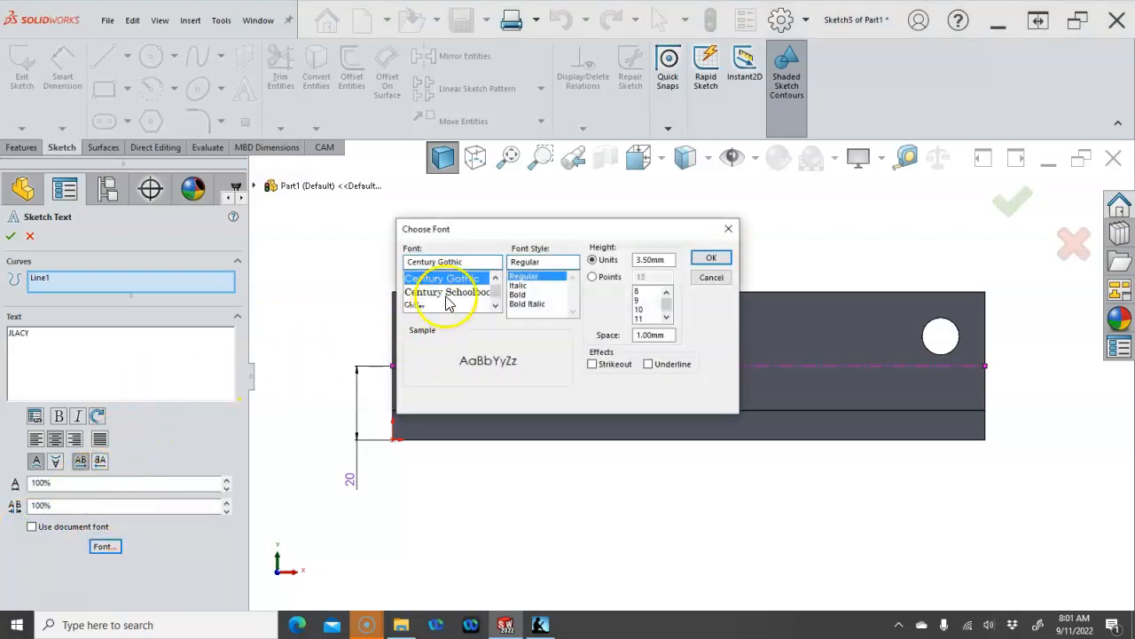
pyautogui.scroll(2, 444, 302)
pyautogui.click(673, 259)
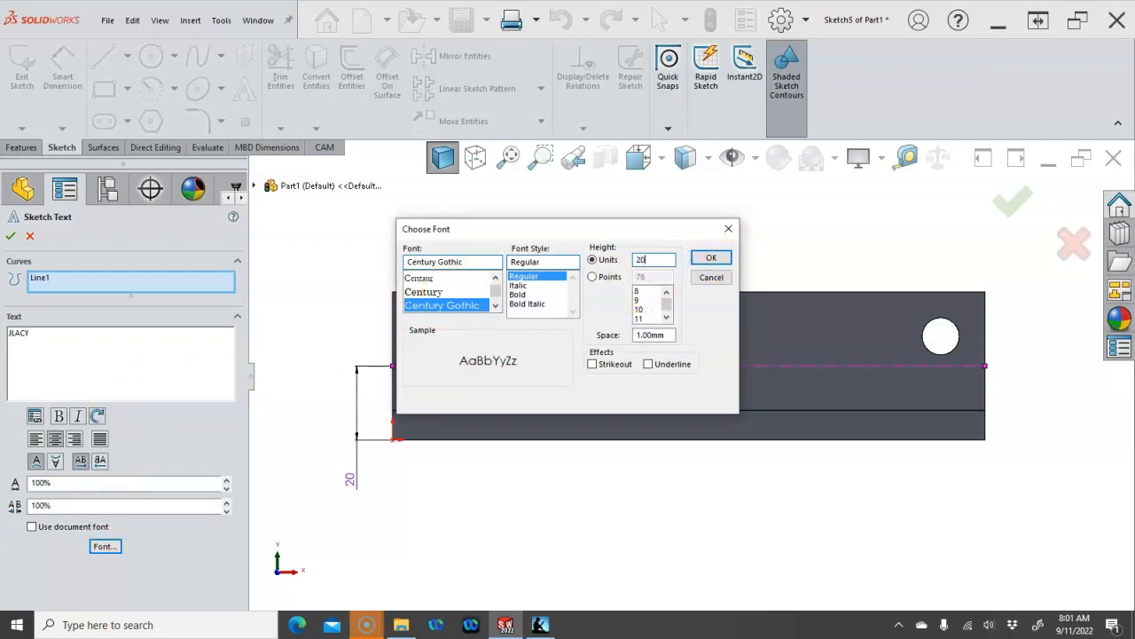
pyautogui.click(711, 258)
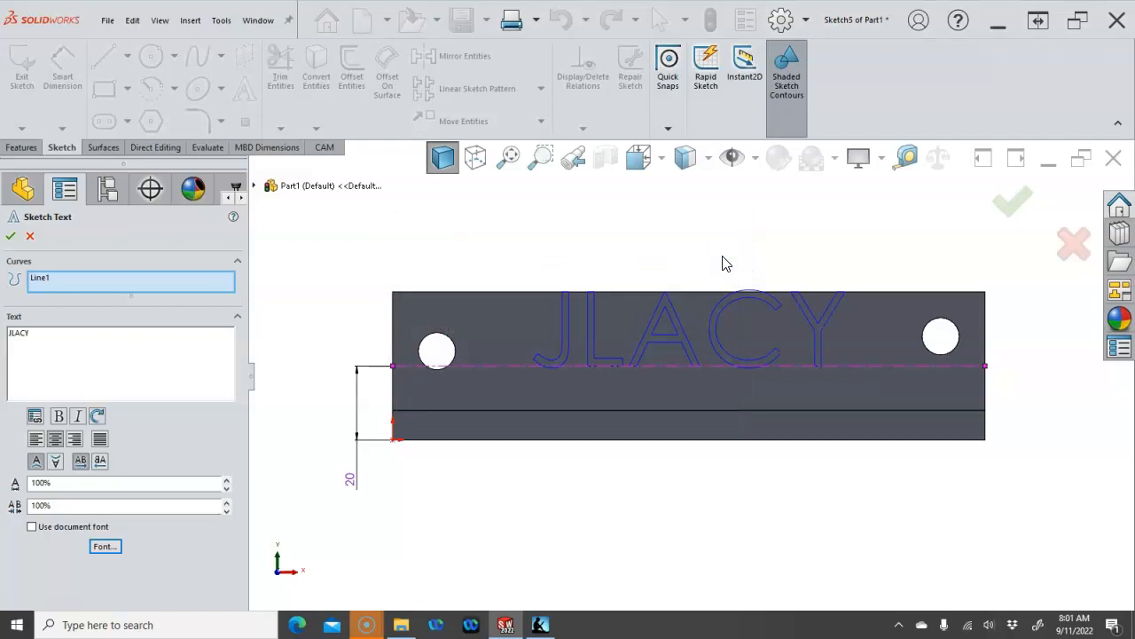
# Step: Set the sketch text's font height to 16 mm
pyautogui.click(104, 546)
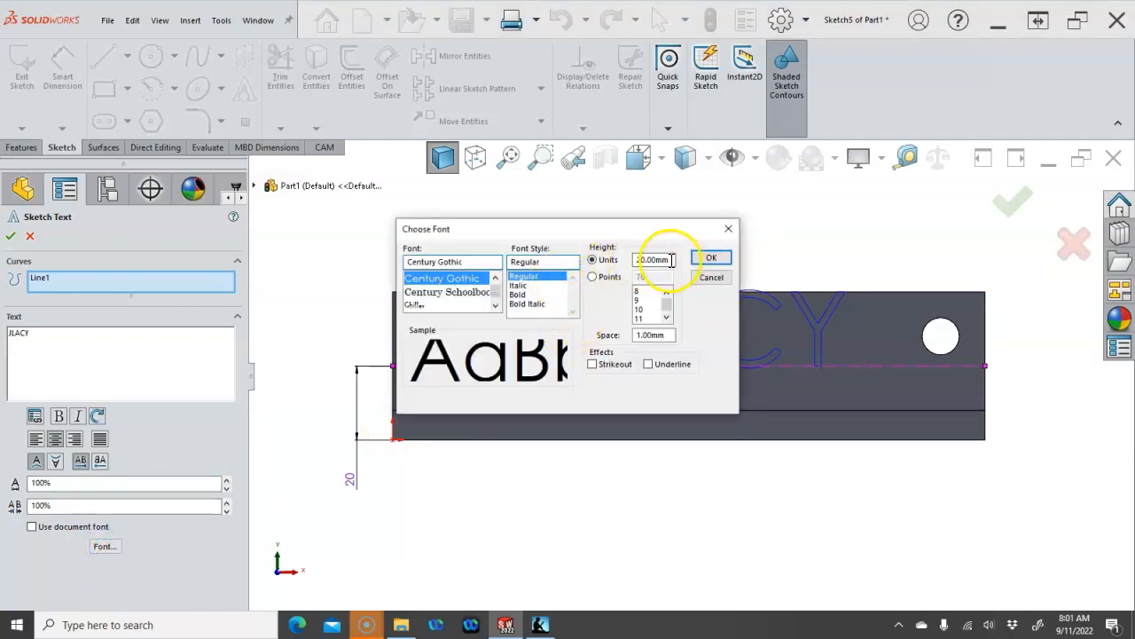
pyautogui.click(640, 260)
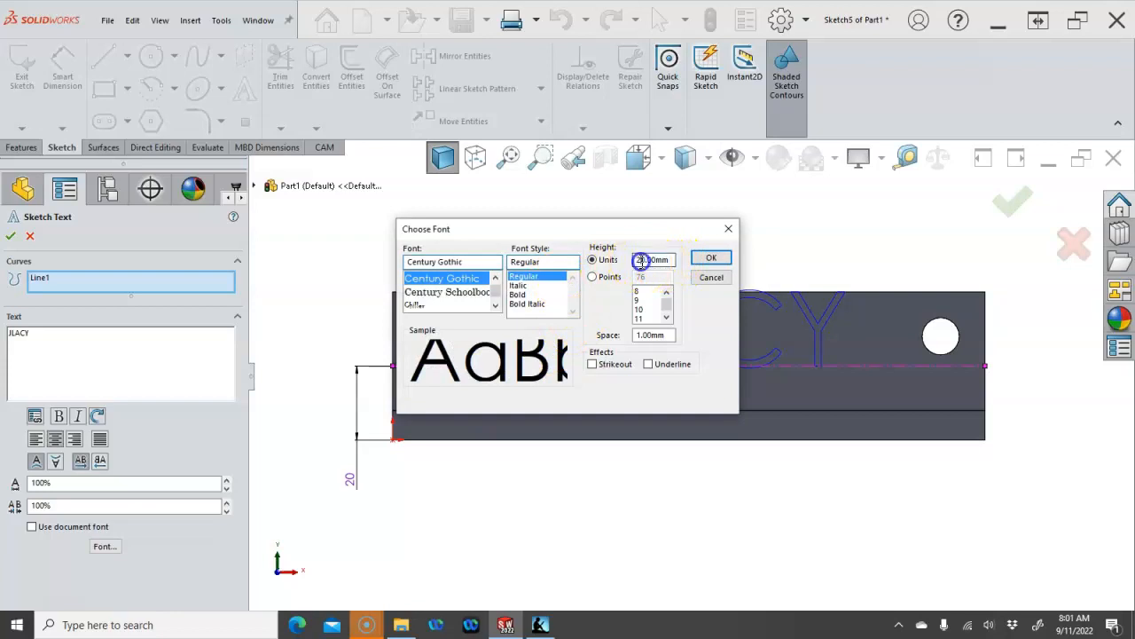
pyautogui.press('BackSpace')
pyautogui.press('BackSpace')
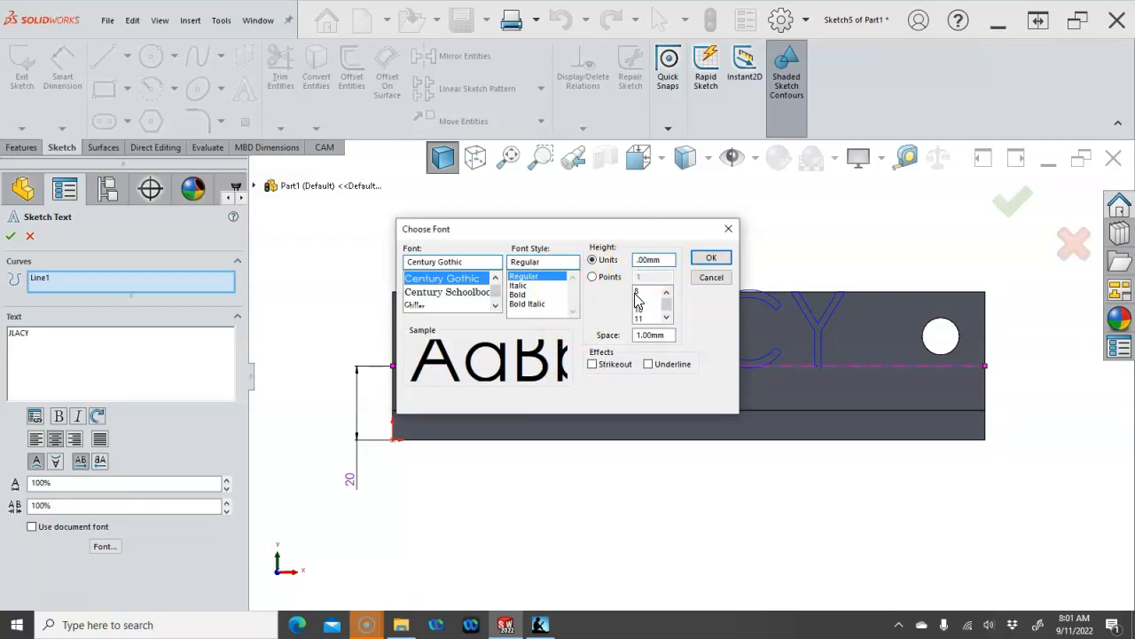
pyautogui.write('16')
pyautogui.press('Return')
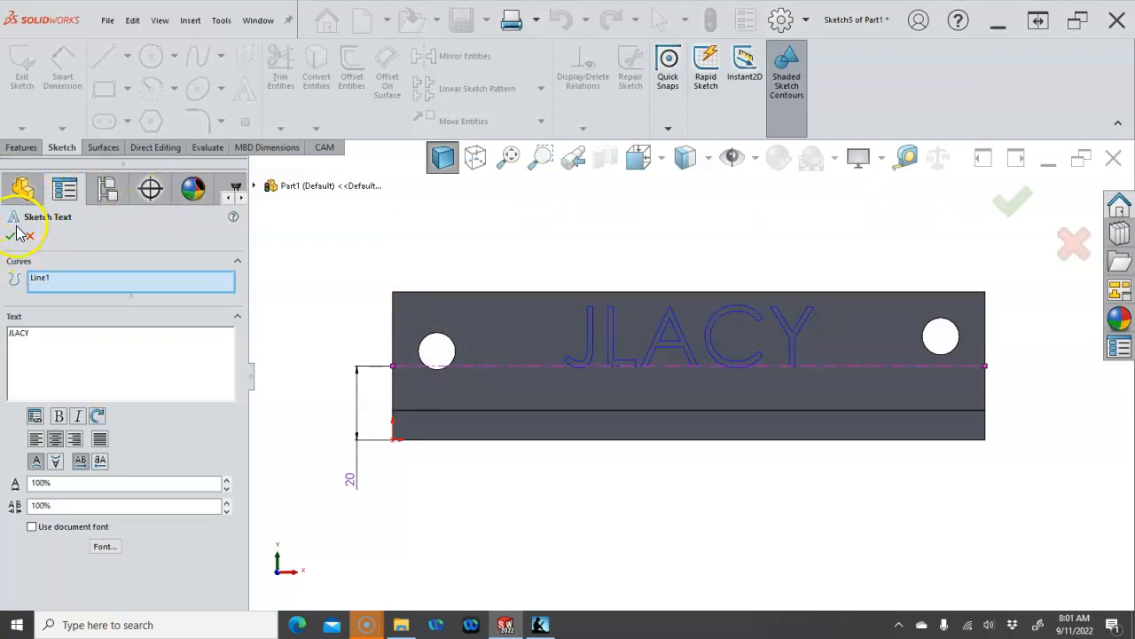
# Step: Set the name text's font height to 12 mm and accept the sketch text
pyautogui.click(105, 545)
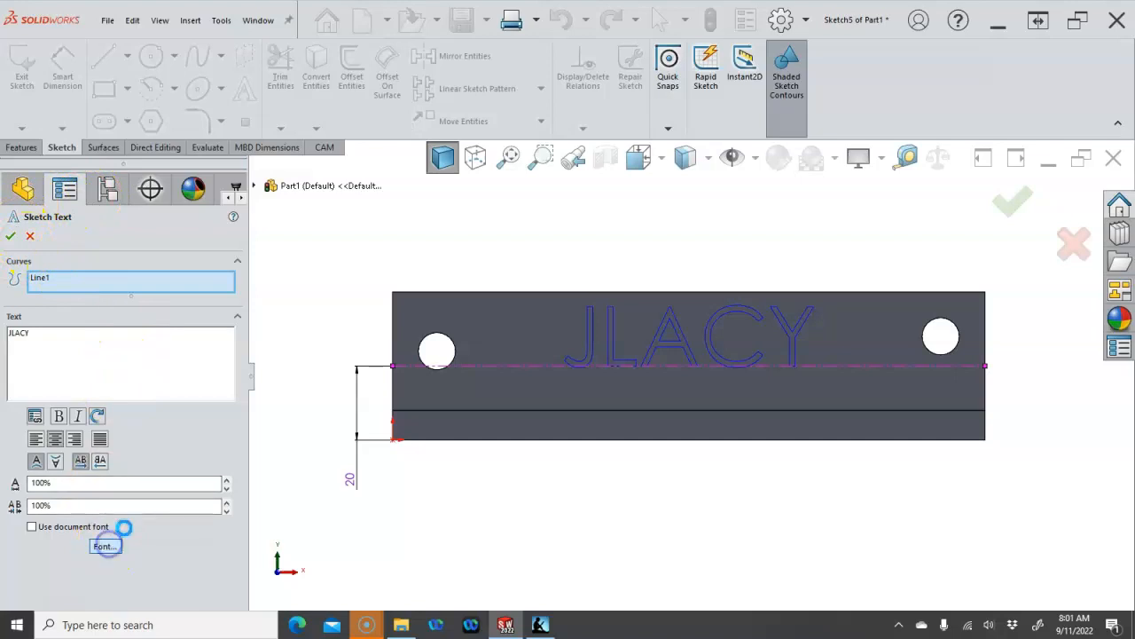
pyautogui.click(669, 259)
pyautogui.click(593, 253)
pyautogui.write('12')
pyautogui.click(710, 257)
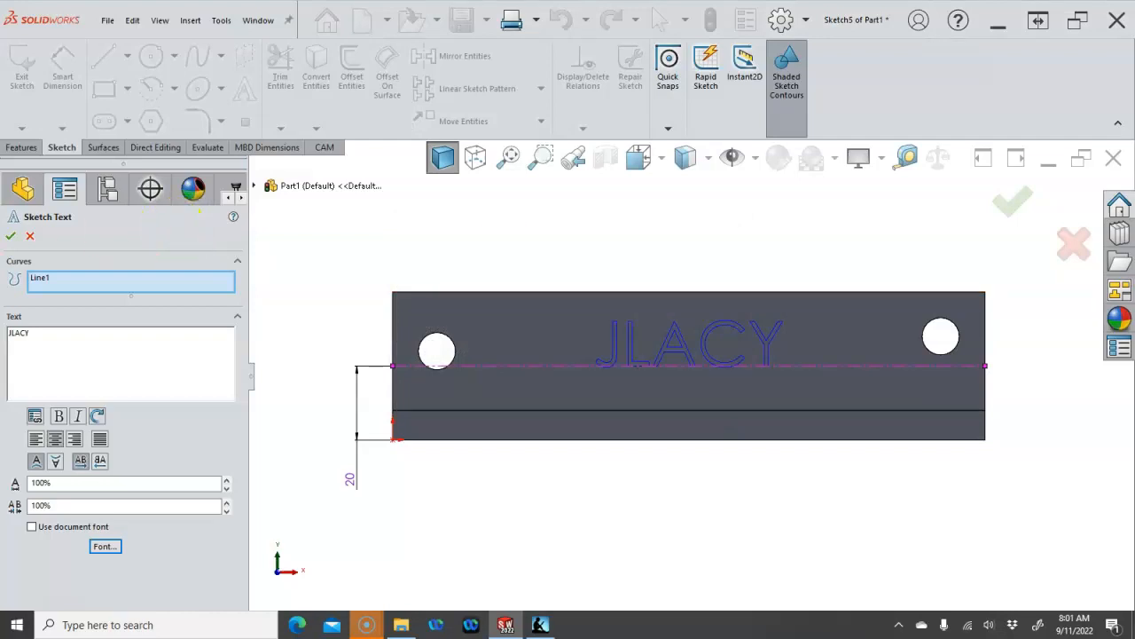
pyautogui.click(14, 236)
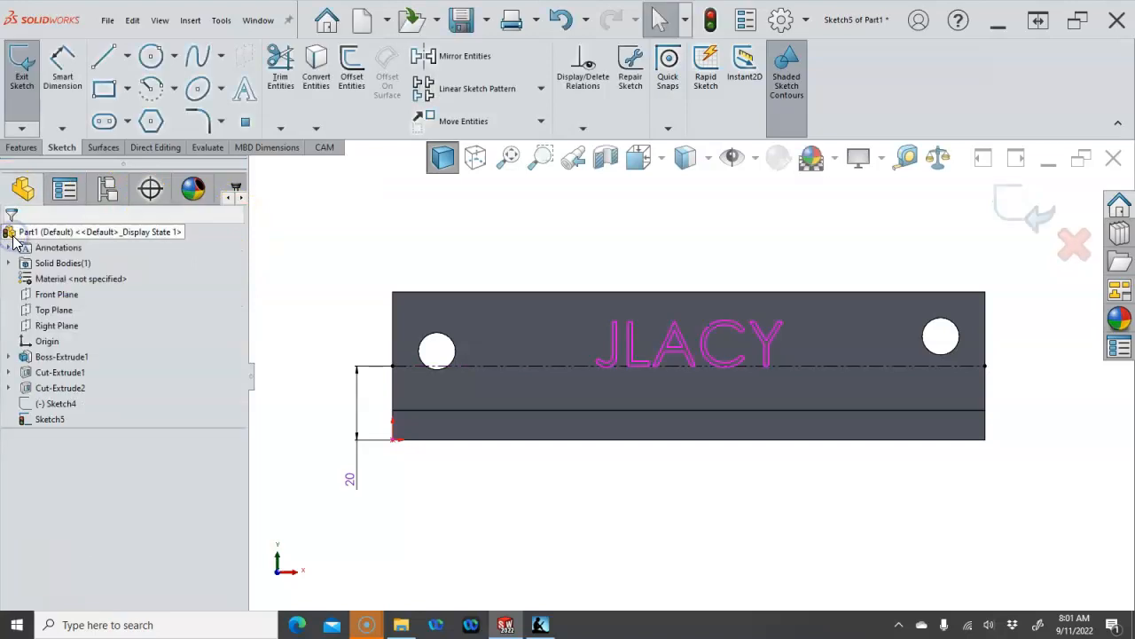
# Step: Sketch a shallow three-point arc about 129 mm wide, with both ends on the lower inner edge and its crest at the centerline
pyautogui.click(173, 92)
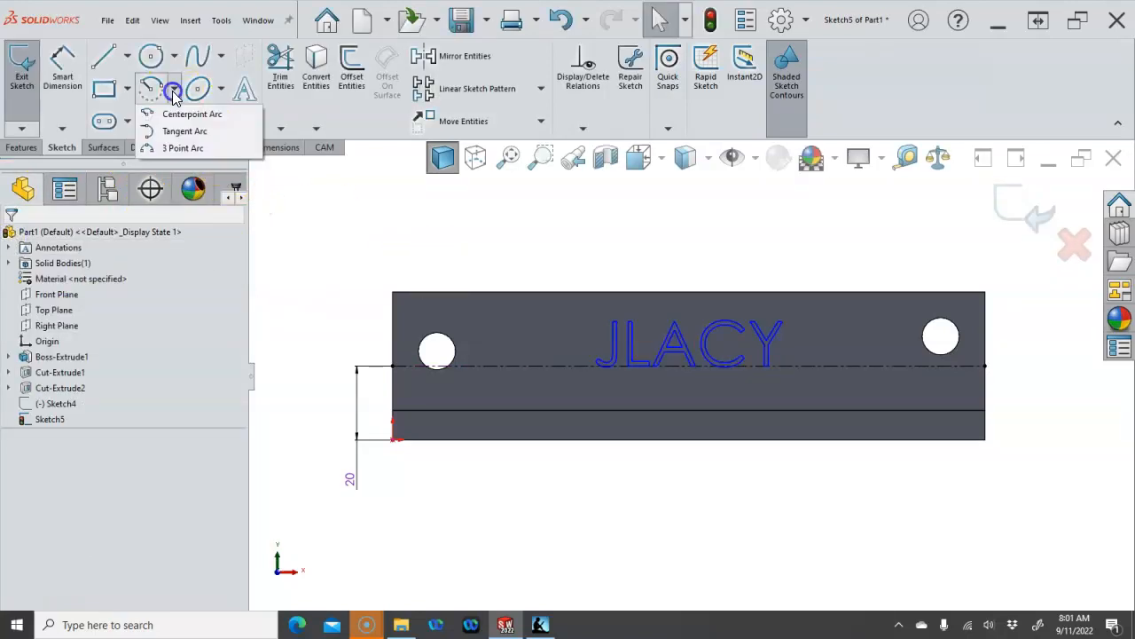
pyautogui.click(176, 149)
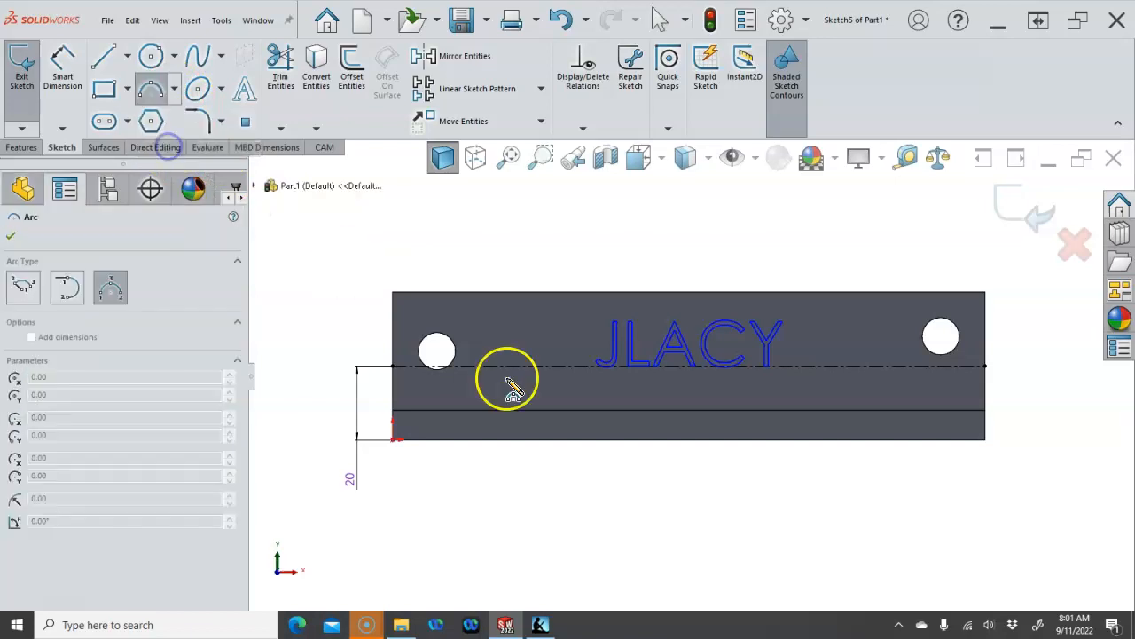
pyautogui.click(455, 413)
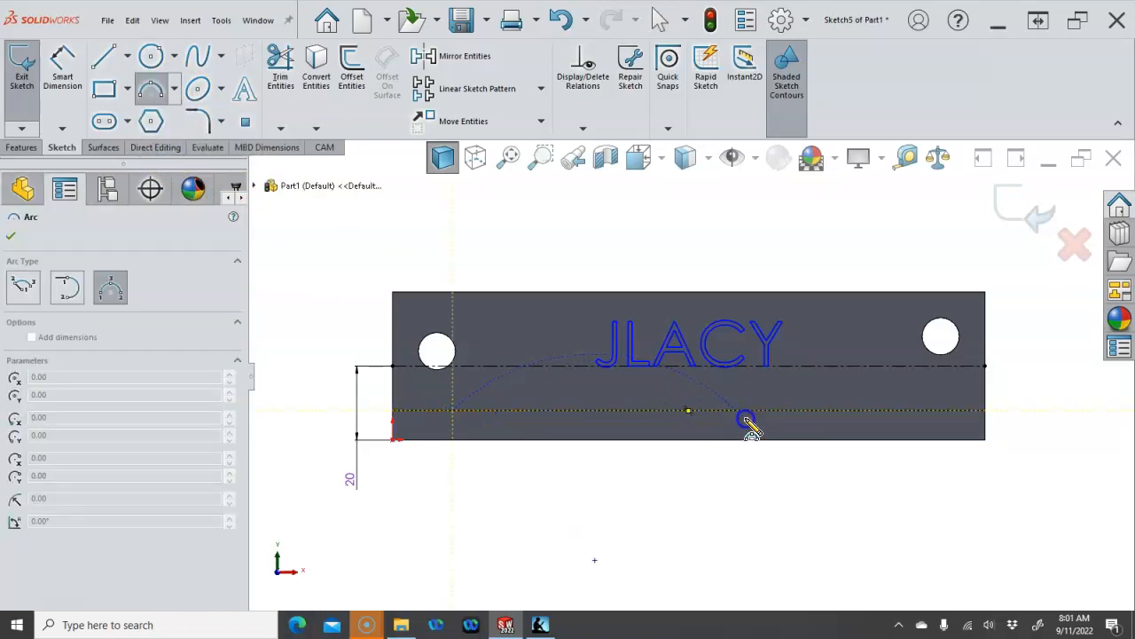
pyautogui.click(908, 413)
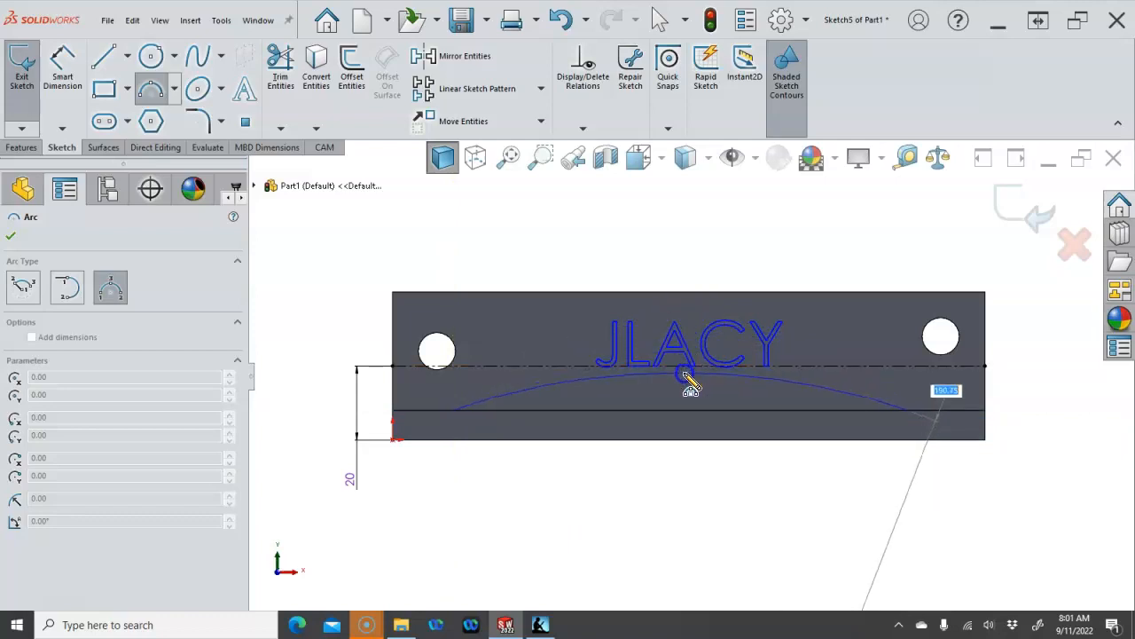
pyautogui.click(691, 380)
pyautogui.rightClick(768, 245)
pyautogui.click(806, 256)
pyautogui.moveTo(908, 411); pyautogui.dragTo(933, 412)
# Step: Convert the arc below the text into construction geometry
pyautogui.click(574, 380)
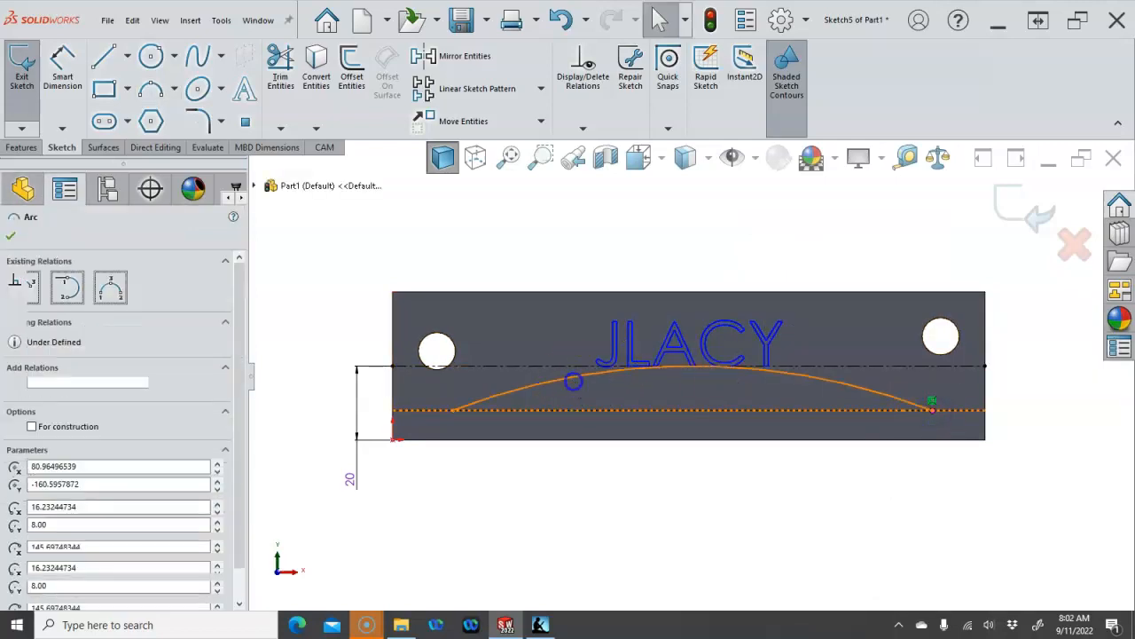
pyautogui.click(636, 339)
pyautogui.click(652, 269)
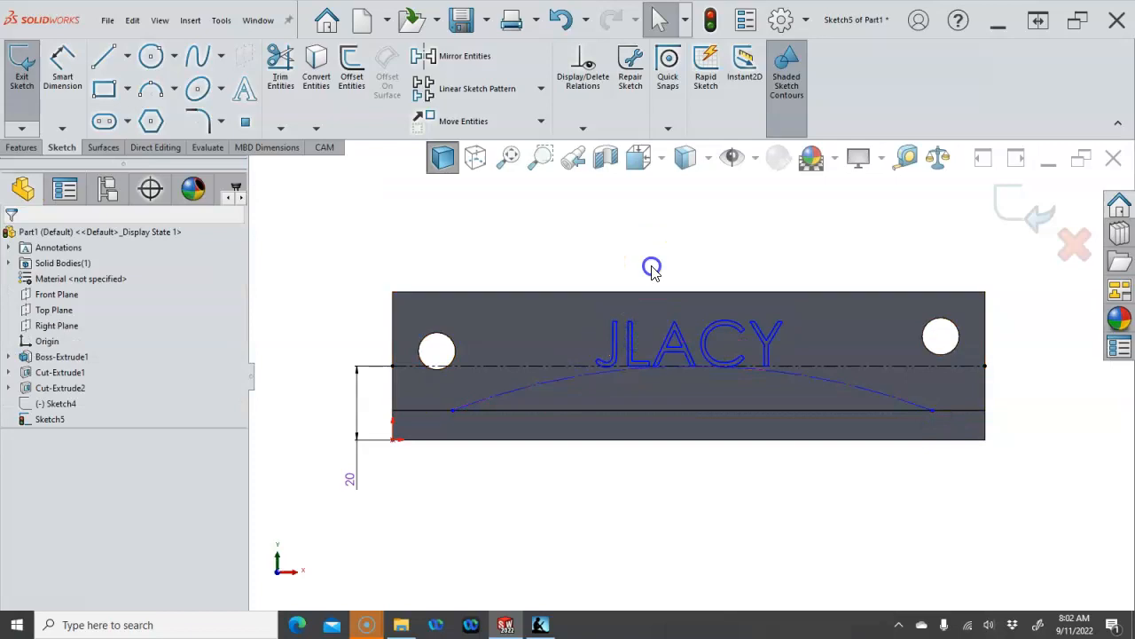
# Step: Dimension the arc's start point 16 mm from the plate's left vertical edge
pyautogui.rightClick(563, 234)
pyautogui.click(683, 211)
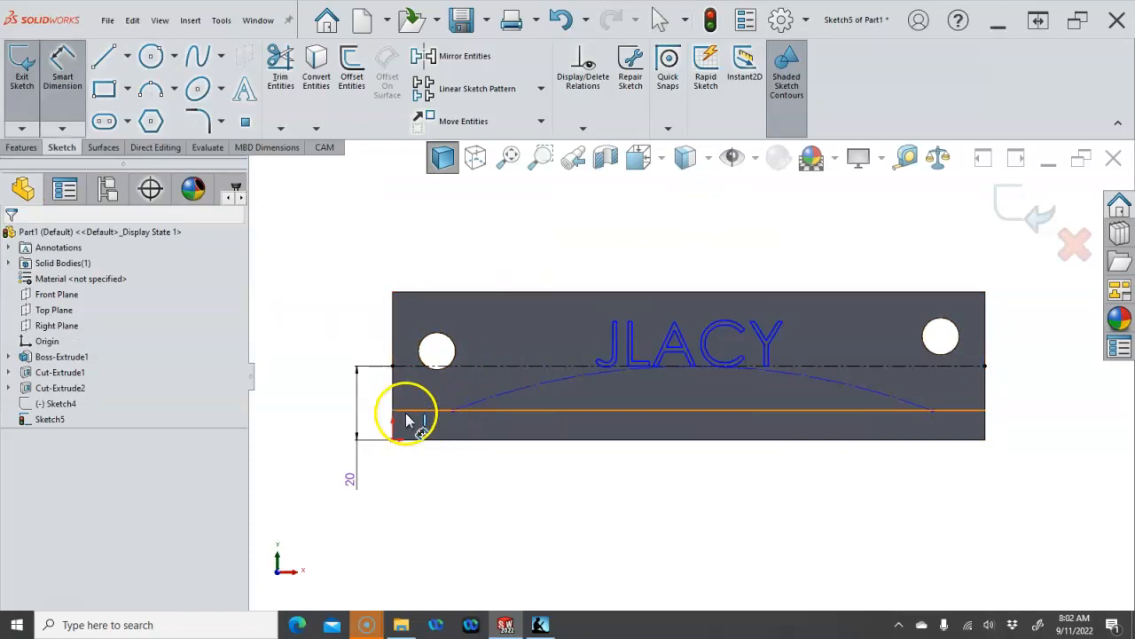
pyautogui.click(397, 409)
pyautogui.click(453, 411)
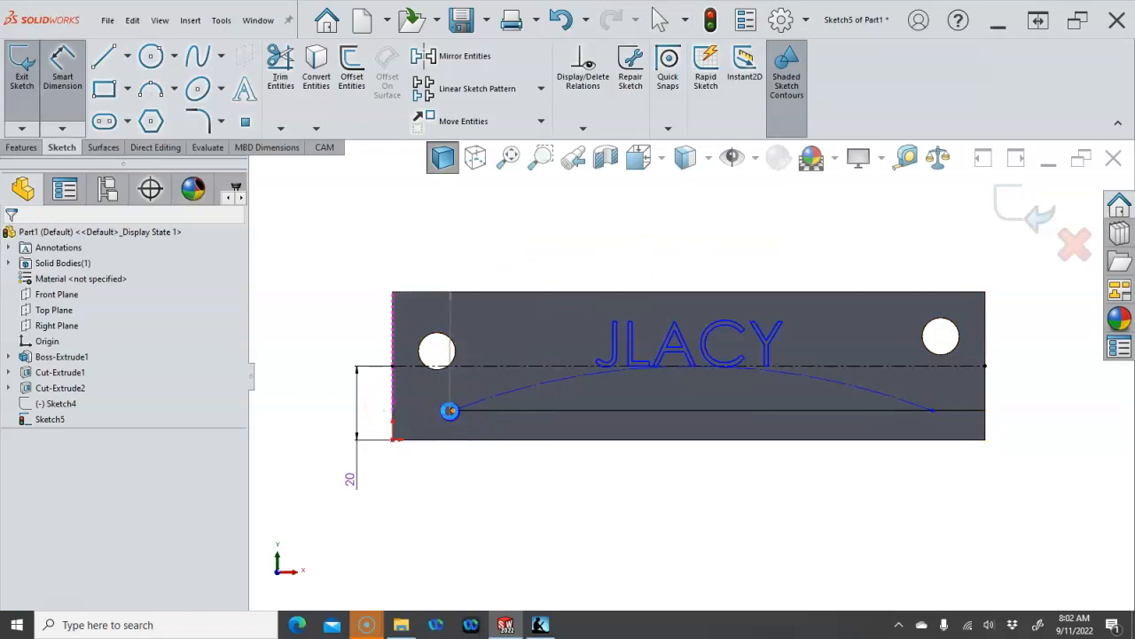
pyautogui.click(410, 500)
pyautogui.write('16')
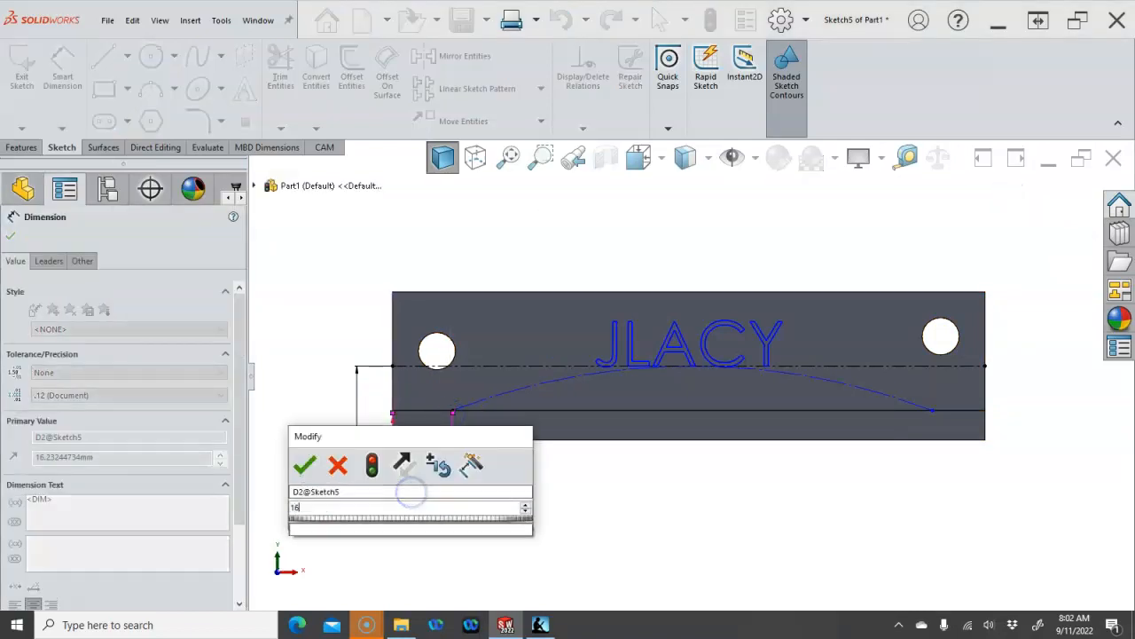
pyautogui.press('Return')
pyautogui.rightClick(573, 504)
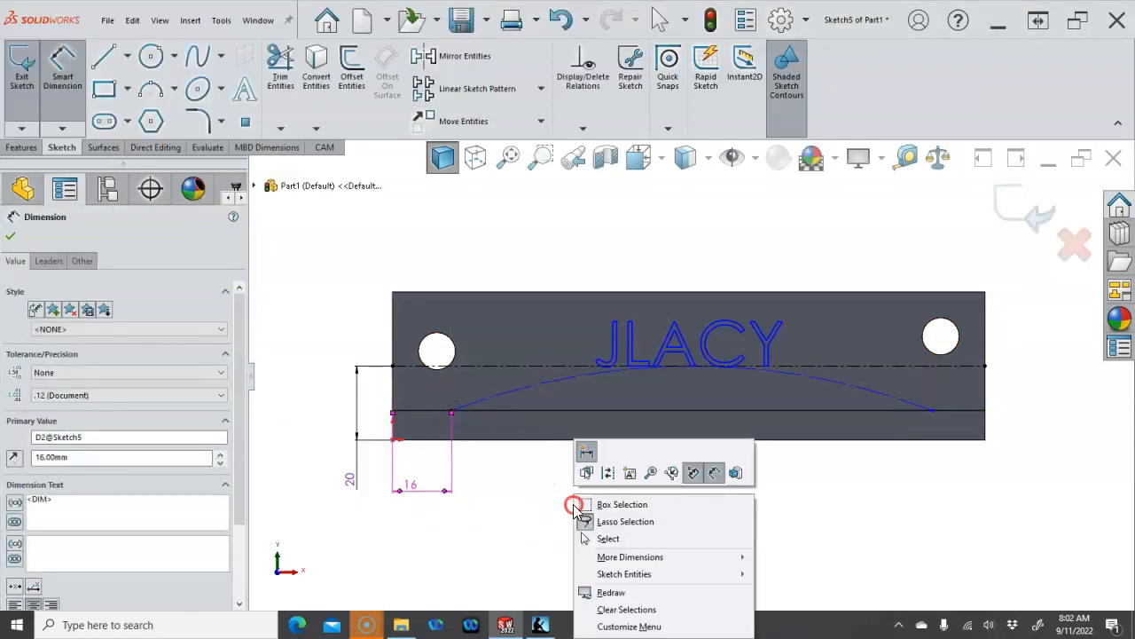
pyautogui.click(633, 538)
# Step: Add a vertical relation between the arc's center point and the midpoint of the plate's bottom edge
pyautogui.scroll(3, 780, 475)
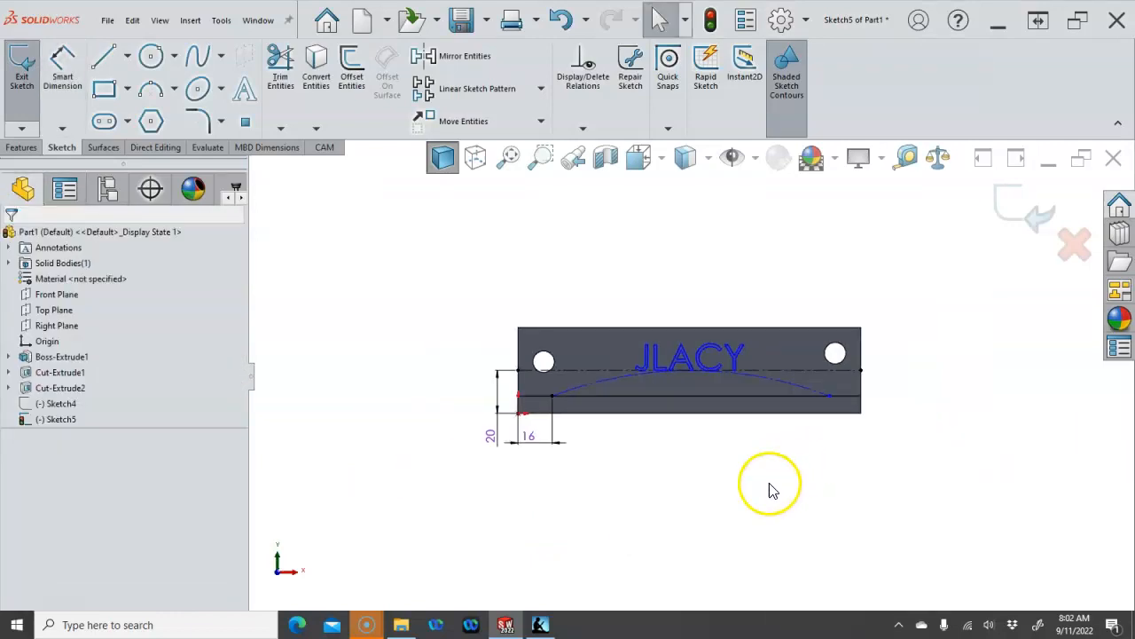
pyautogui.scroll(3, 770, 492)
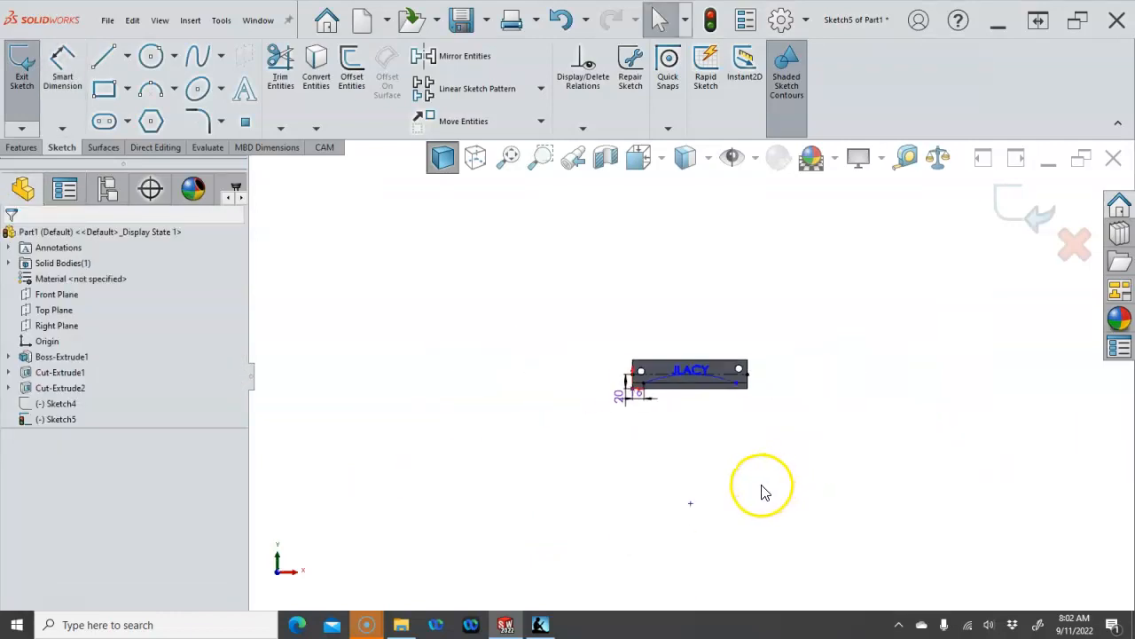
pyautogui.click(693, 505)
pyautogui.scroll(-3, 700, 436)
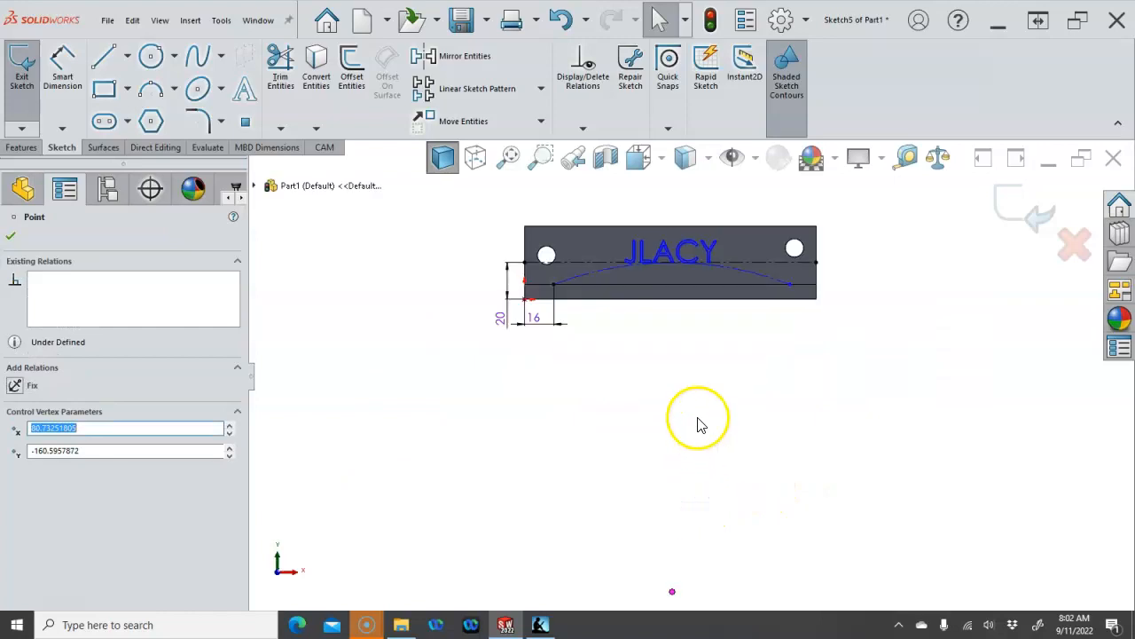
pyautogui.rightClick(691, 300)
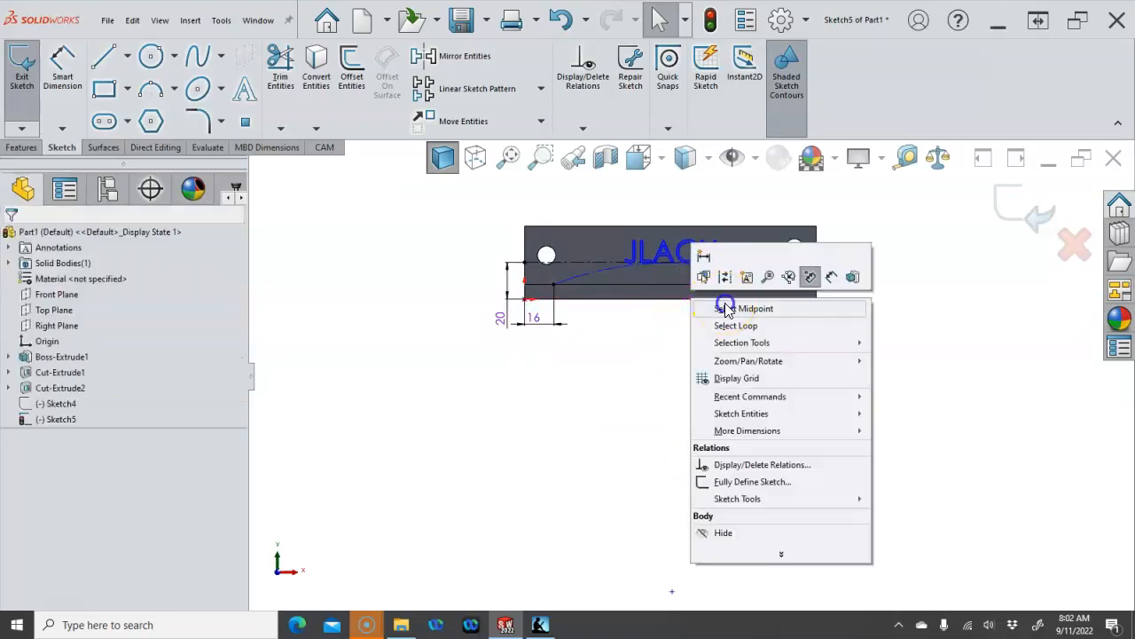
pyautogui.click(726, 308)
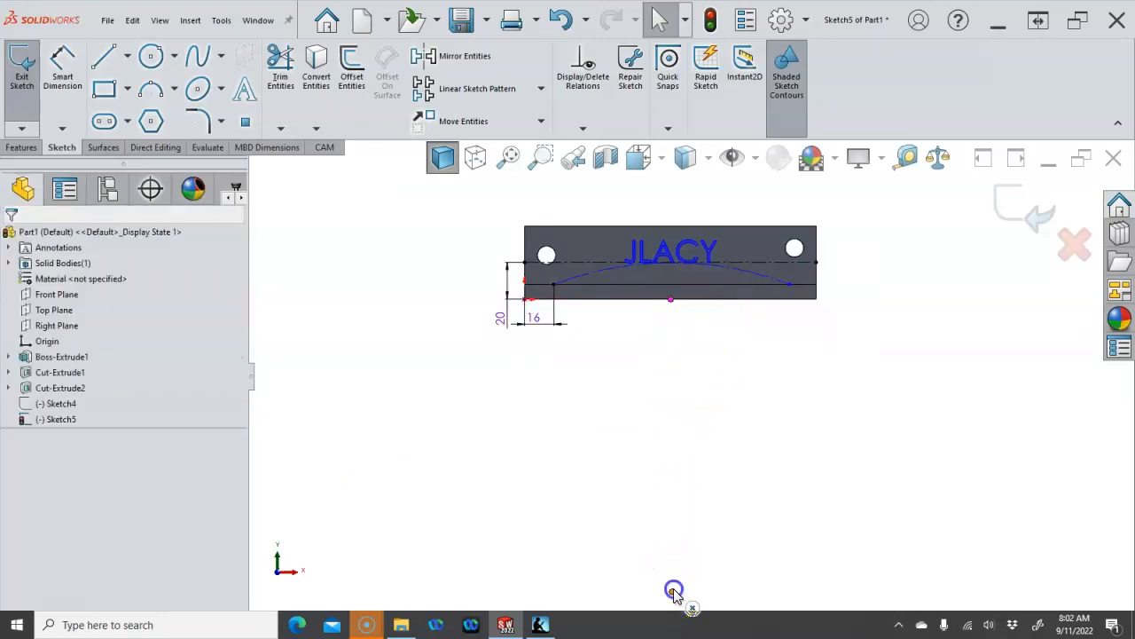
pyautogui.keyDown('ctrl'); pyautogui.click(672, 591); pyautogui.keyUp('ctrl')
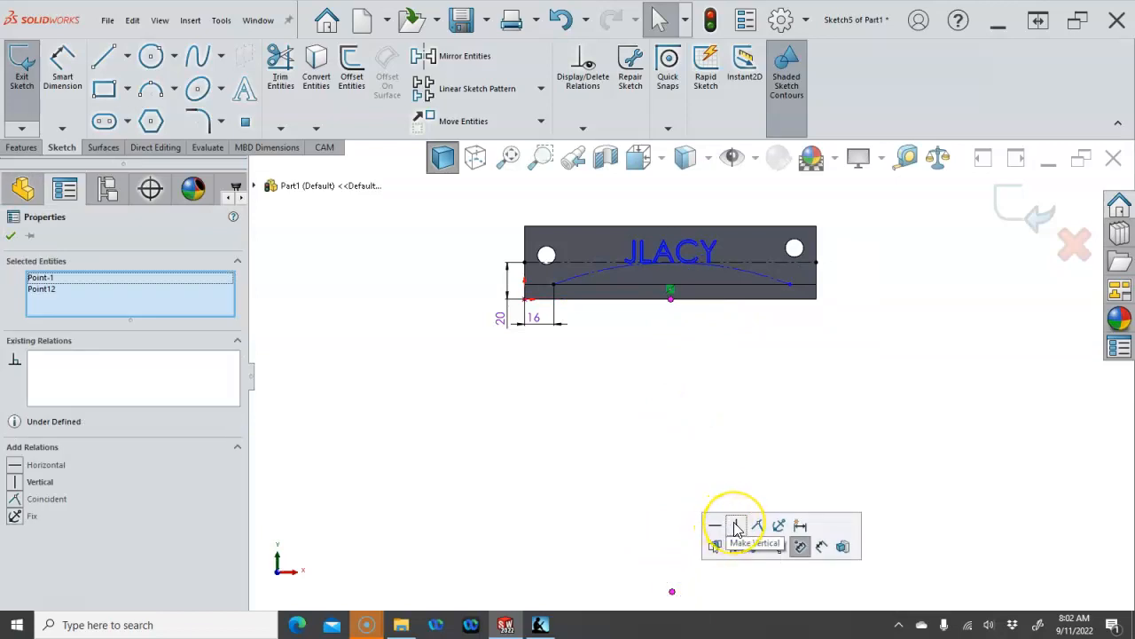
pyautogui.click(735, 527)
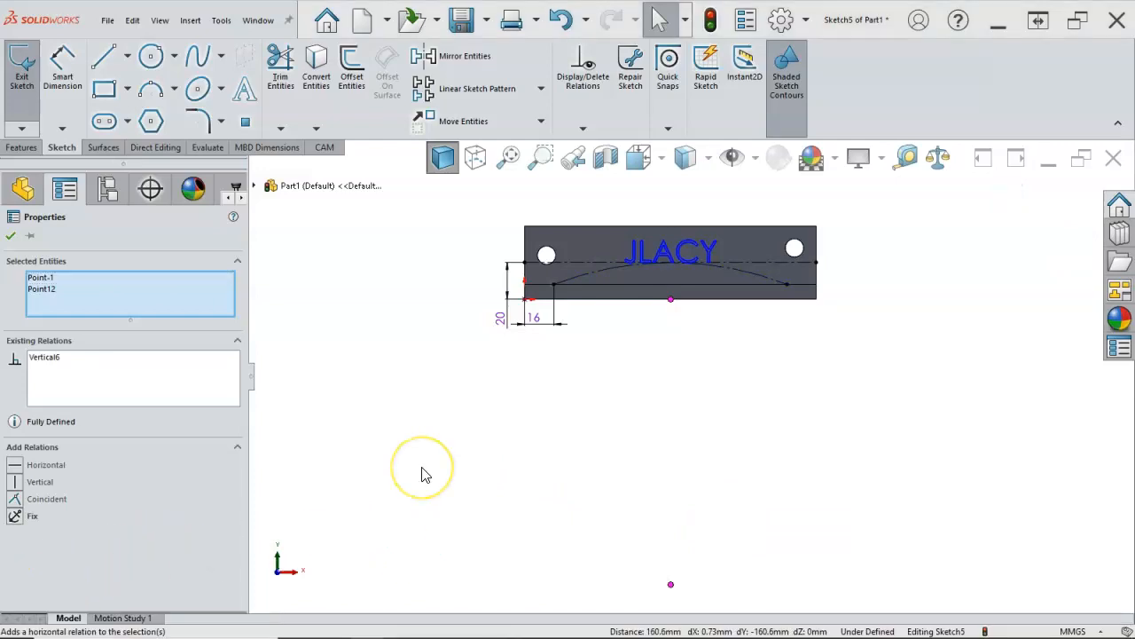
pyautogui.click(690, 349)
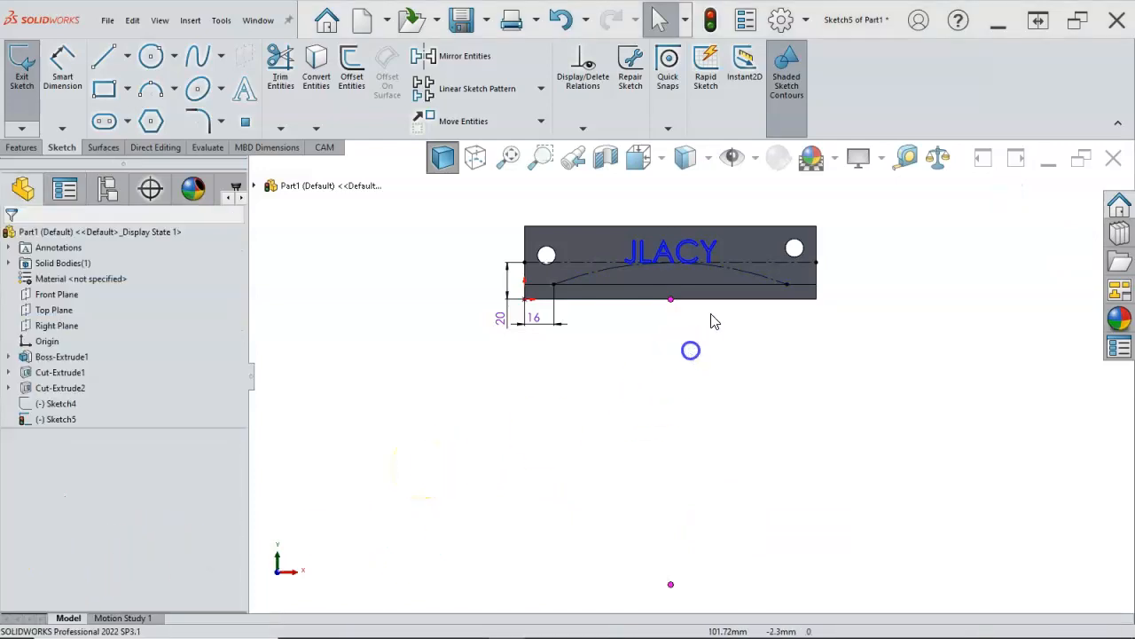
# Step: Edit the sketch text so it follows the construction arc instead of the straight centerline
pyautogui.scroll(-5, 697, 284)
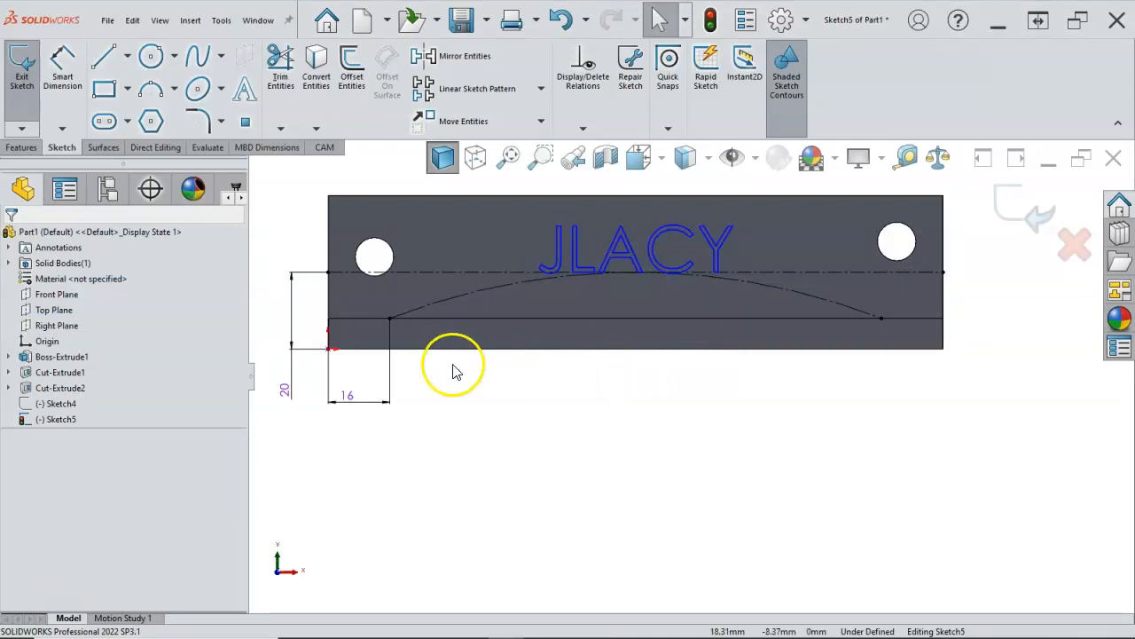
pyautogui.scroll(-2, 443, 257)
pyautogui.click(592, 264)
pyautogui.doubleClick(592, 263)
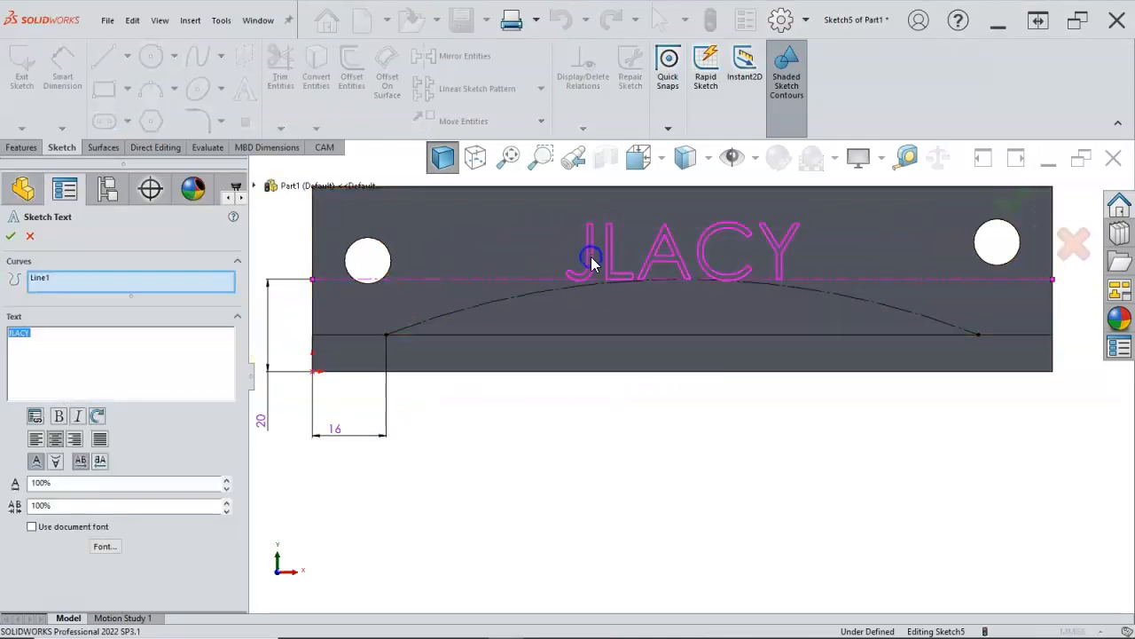
pyautogui.click(109, 281)
pyautogui.press('Delete')
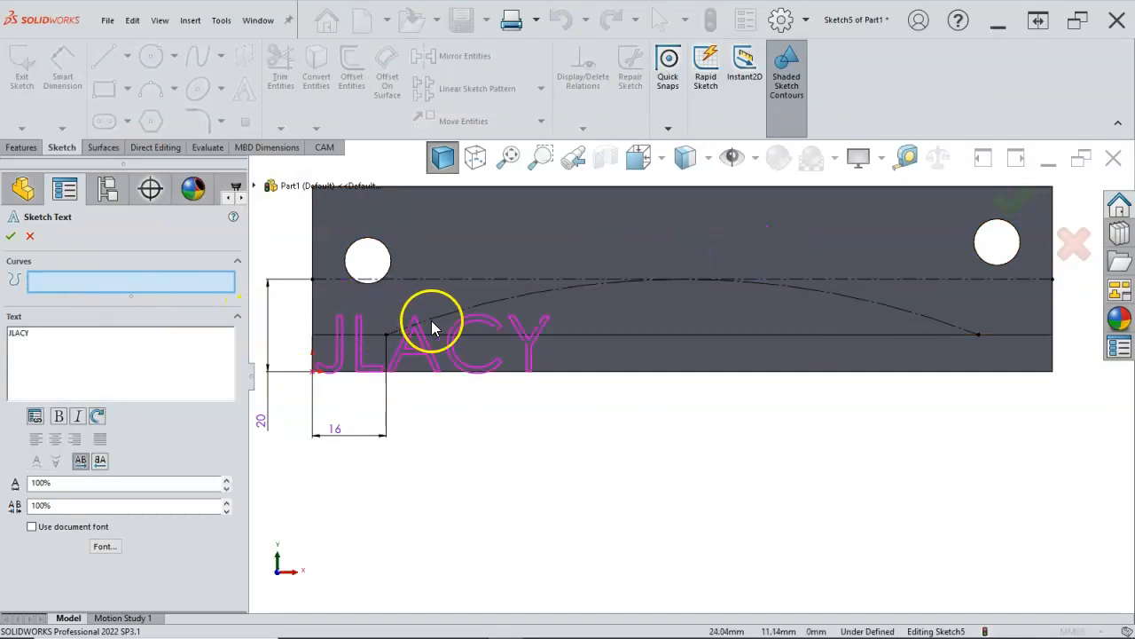
pyautogui.click(506, 302)
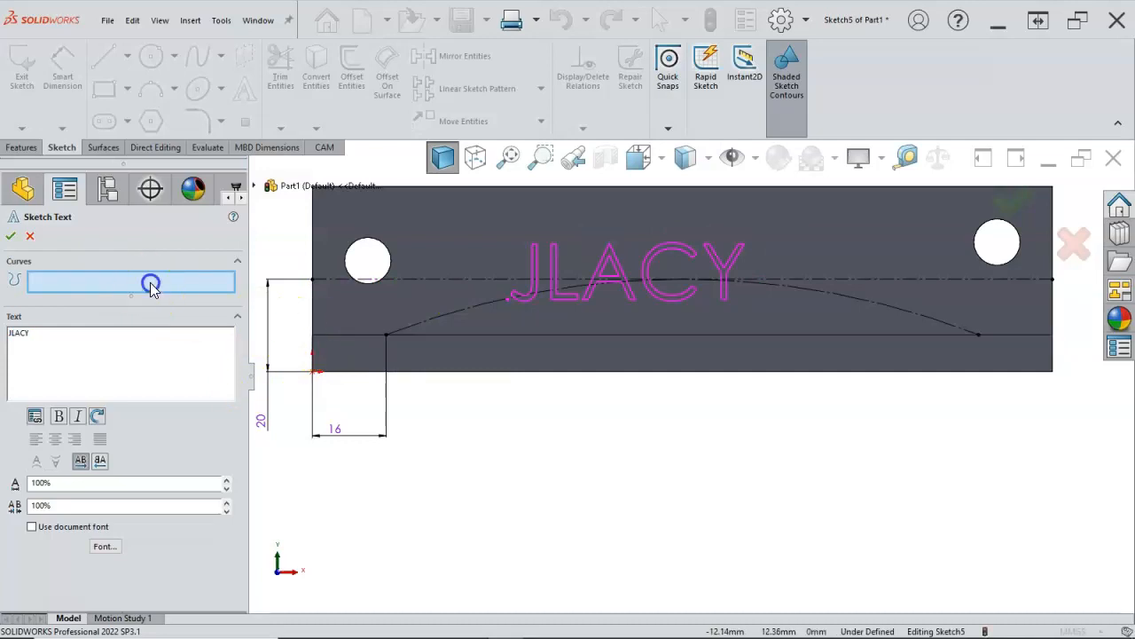
pyautogui.click(445, 310)
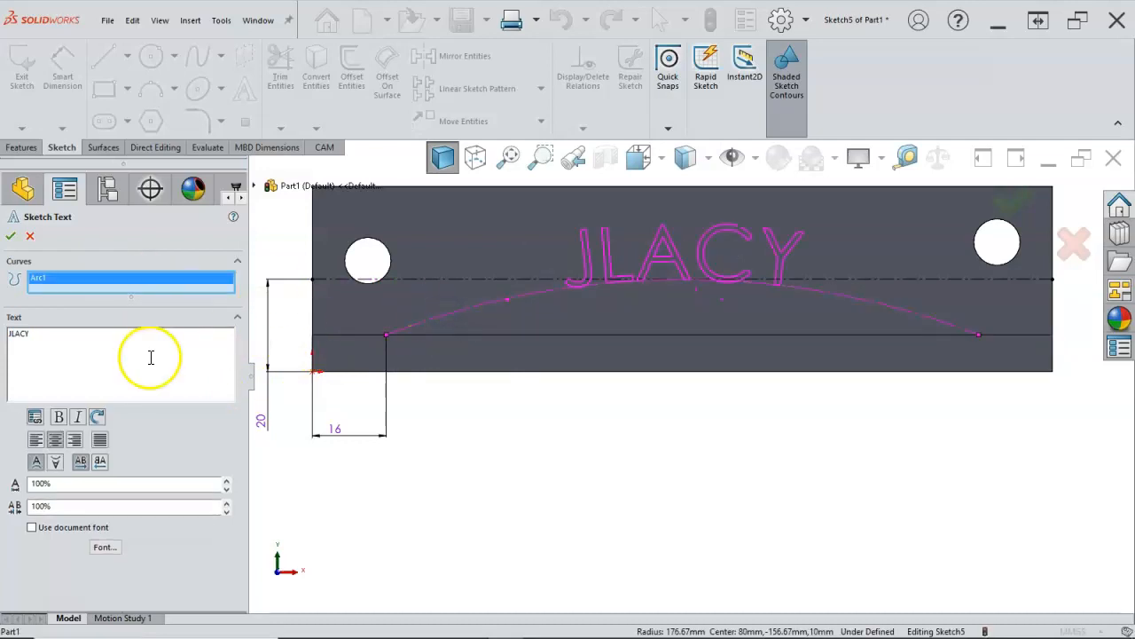
# Step: Try the vertical and horizontal flip options on the arc text, restoring its upright, readable orientation
pyautogui.click(56, 465)
pyautogui.click(58, 462)
pyautogui.click(101, 463)
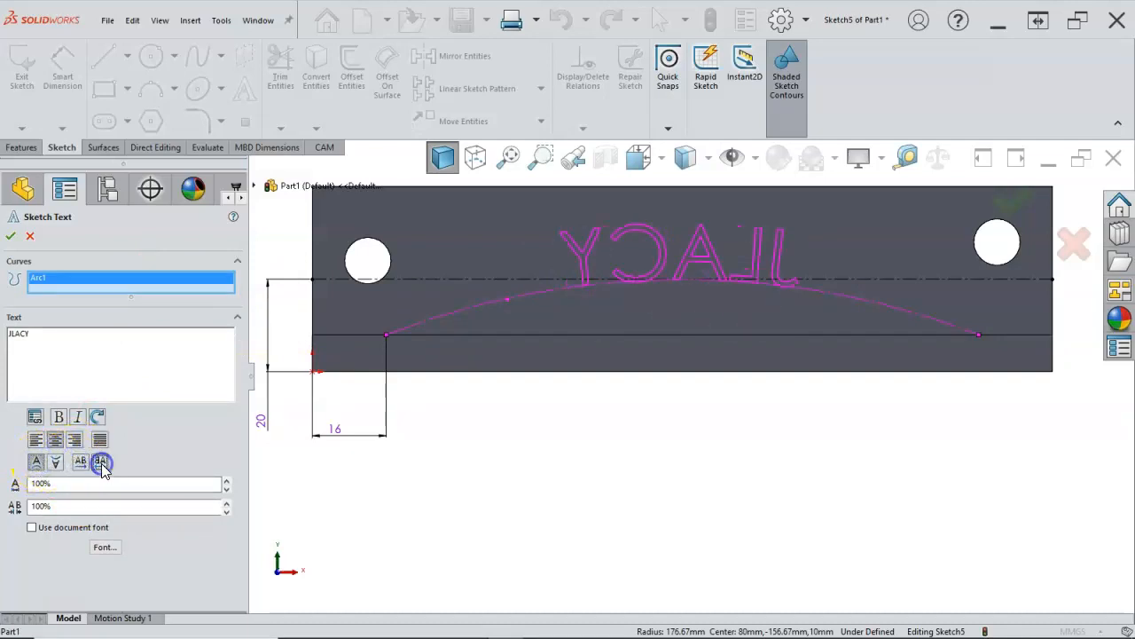
pyautogui.click(60, 463)
pyautogui.click(80, 462)
pyautogui.click(36, 461)
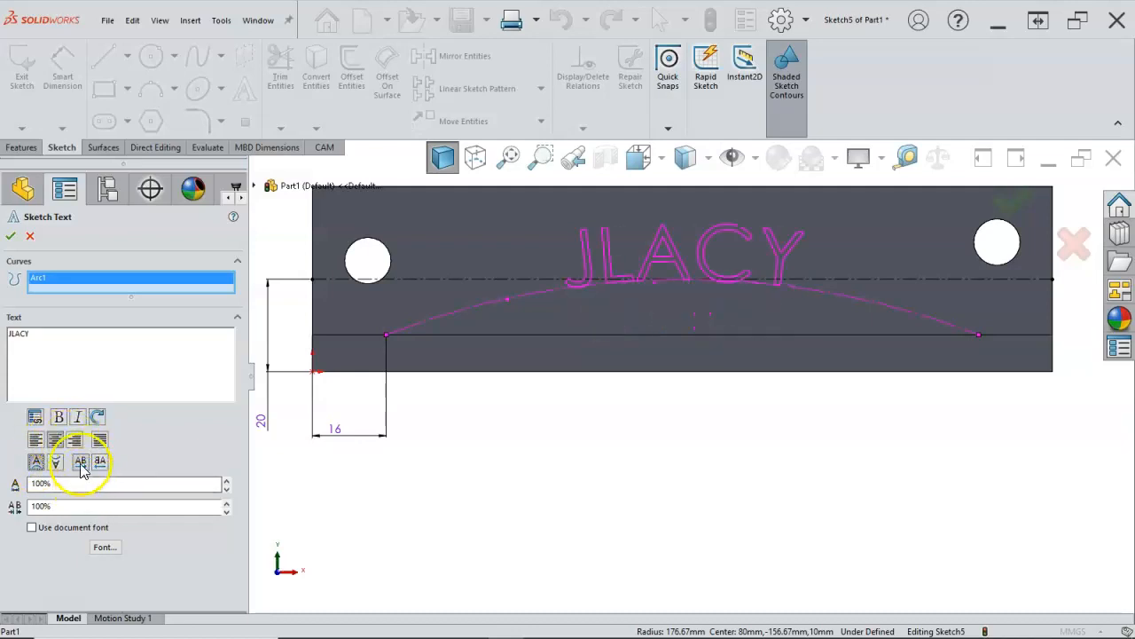
# Step: Set the sketch text's character spacing to 200% and accept the text
pyautogui.click(63, 506)
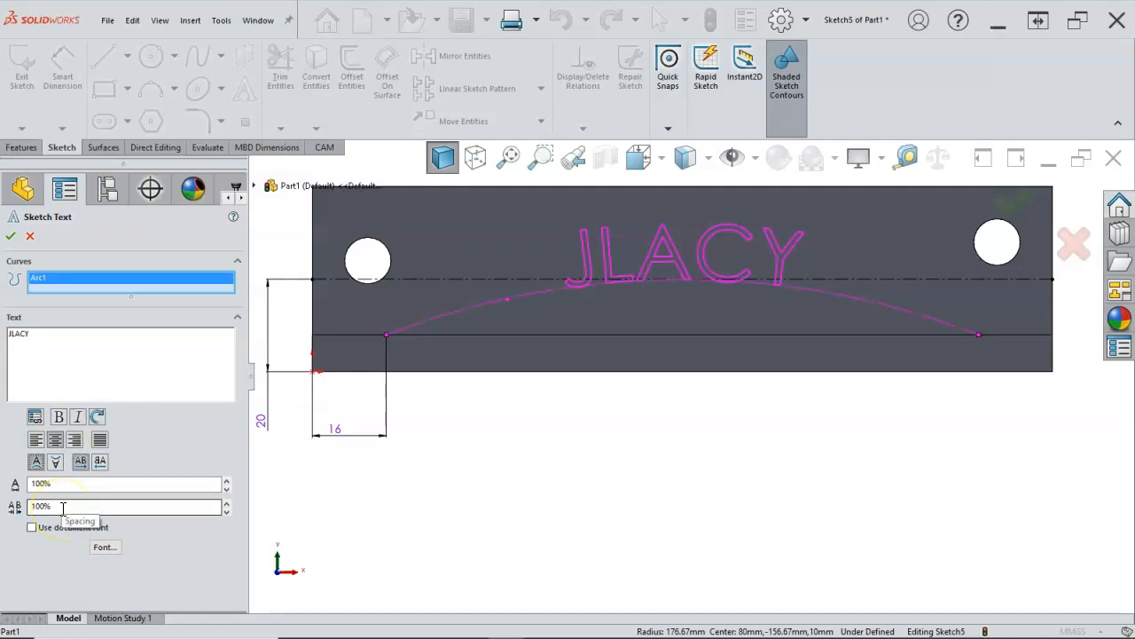
pyautogui.doubleClick(63, 506)
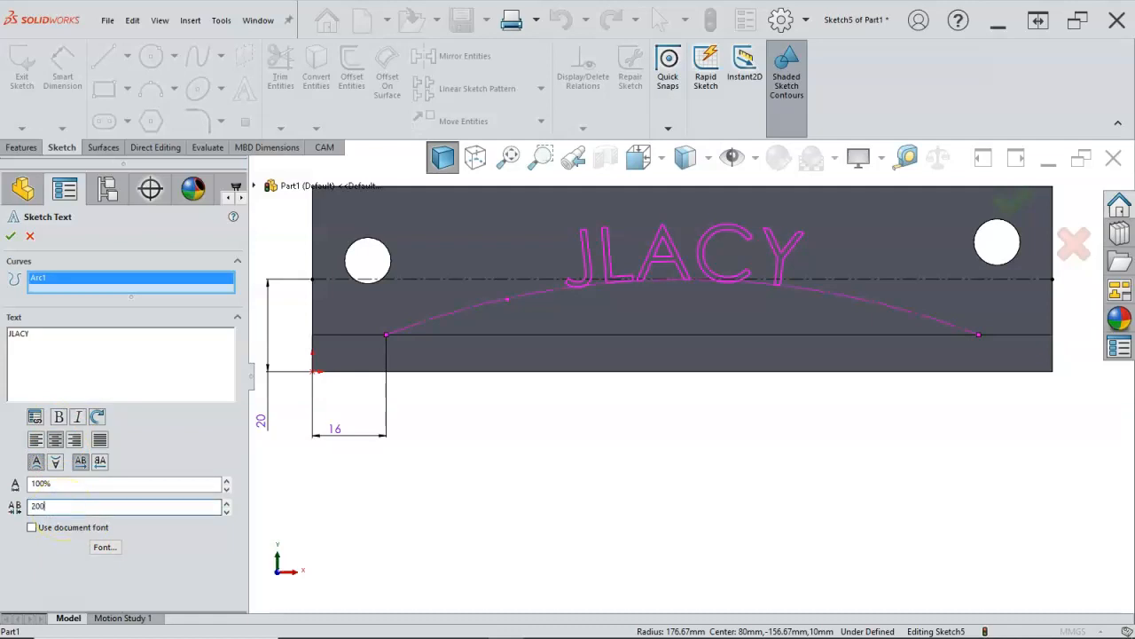
pyautogui.press('Tab')
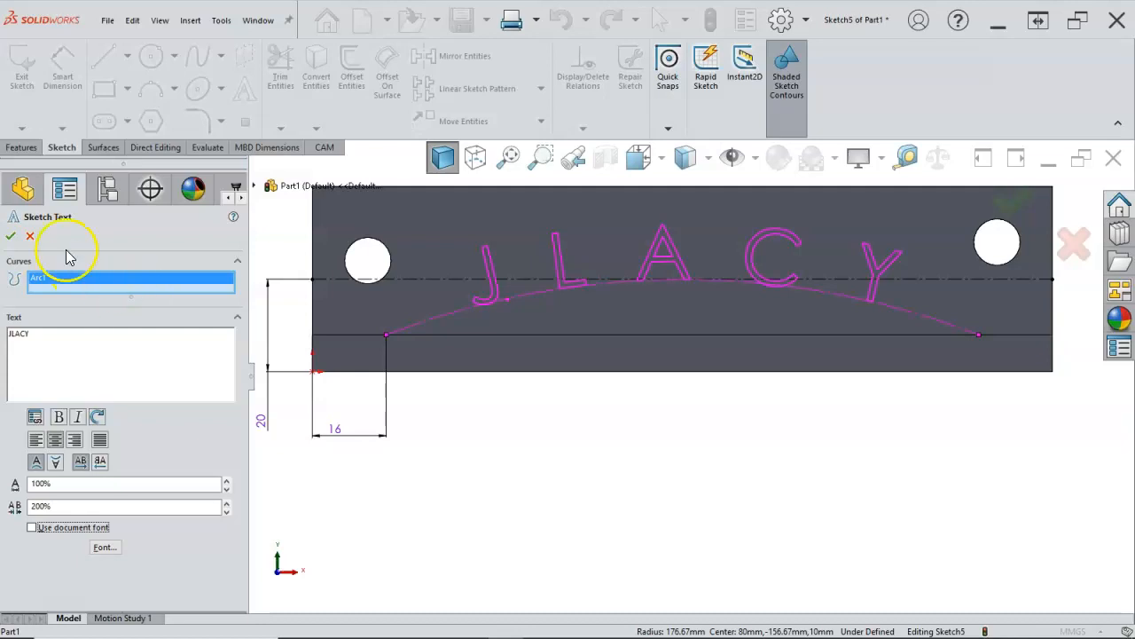
pyautogui.click(20, 235)
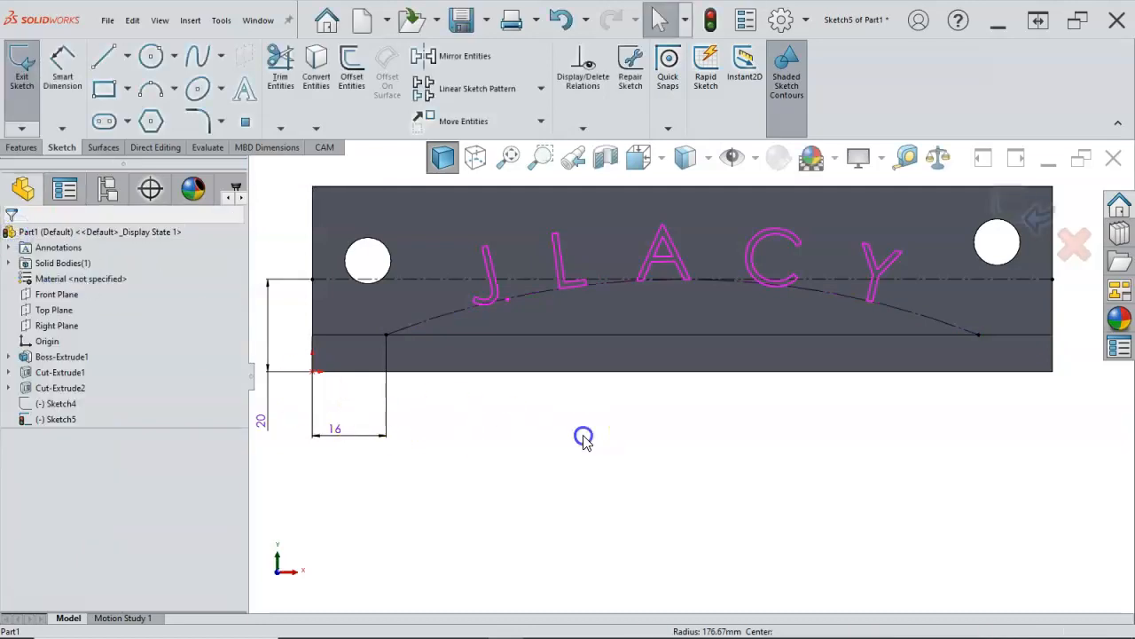
# Step: Engrave the arc text into the plate's face with a blind Extruded Cut 0.20 mm deep
pyautogui.click(21, 147)
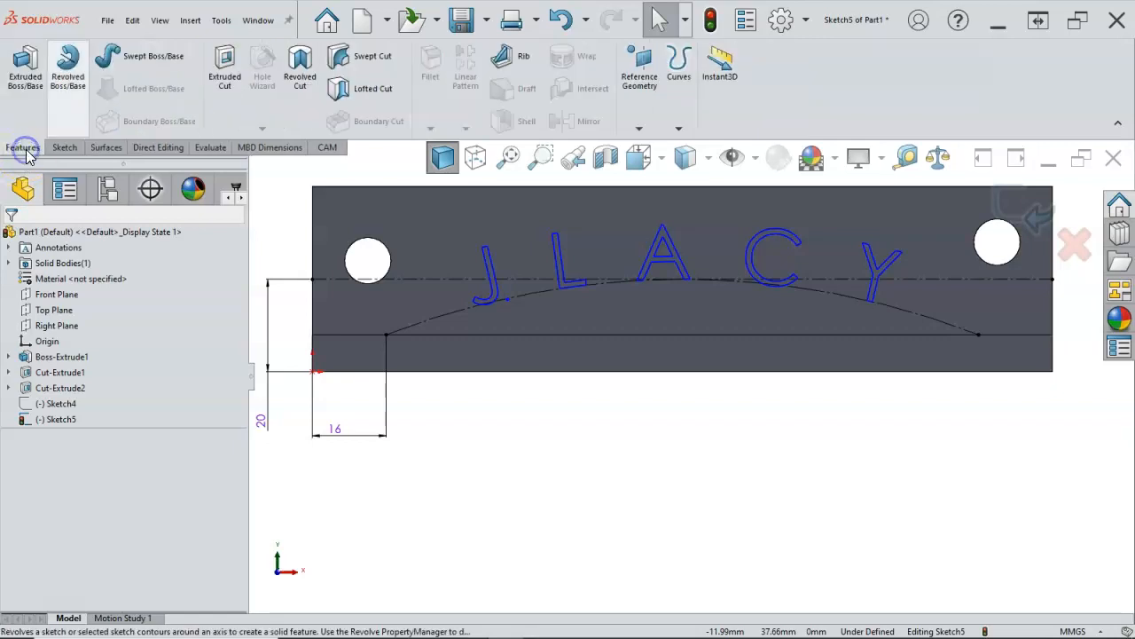
pyautogui.click(224, 64)
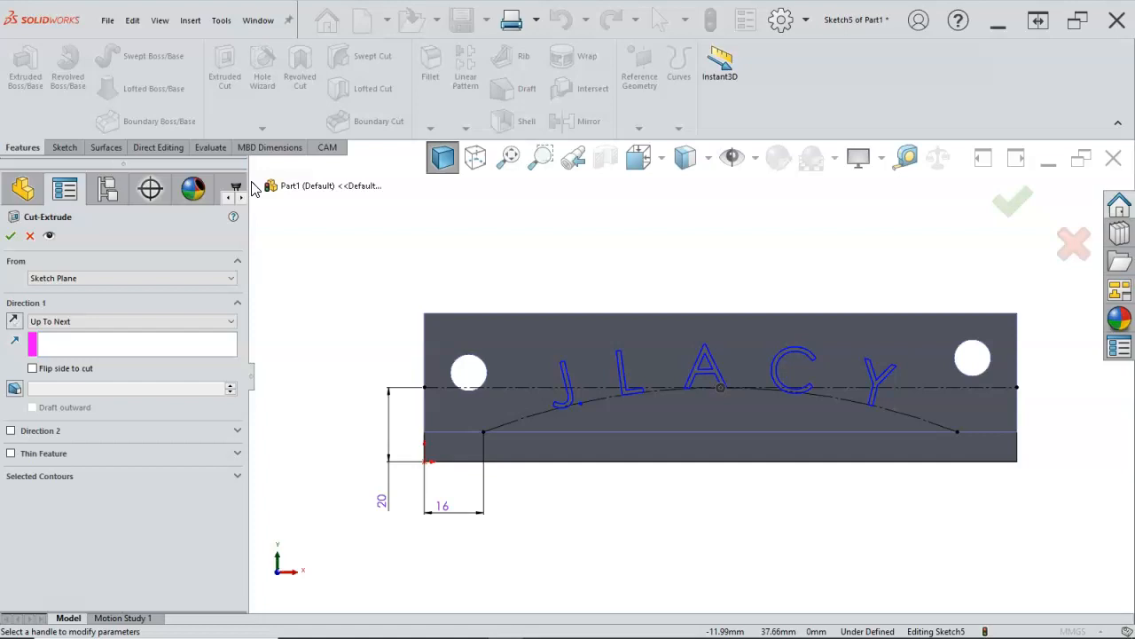
pyautogui.click(186, 392)
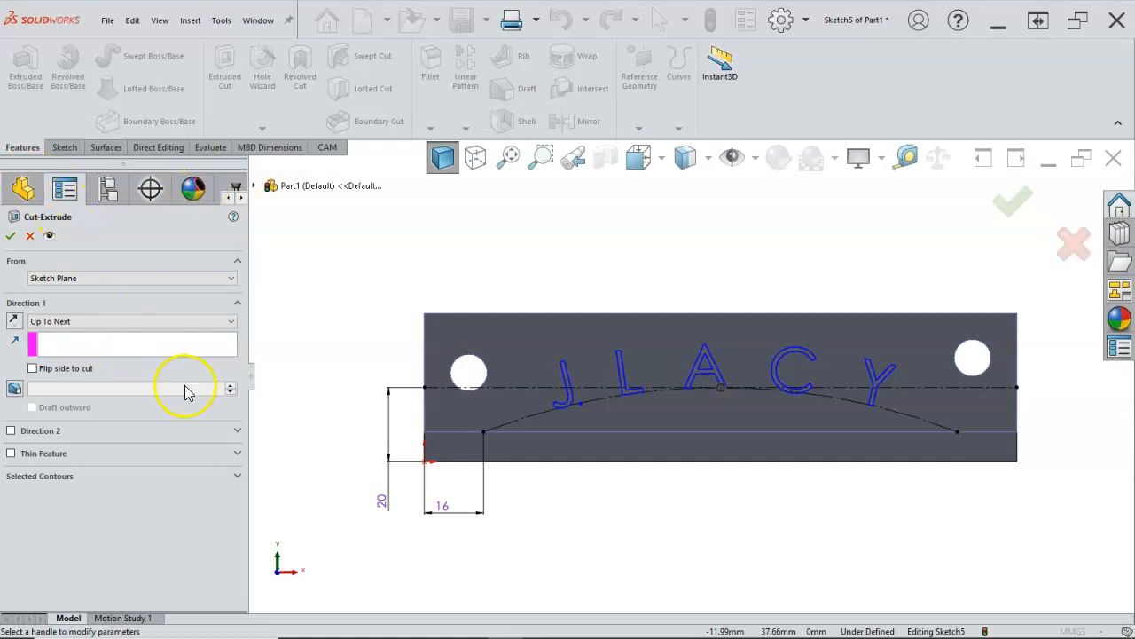
pyautogui.click(227, 322)
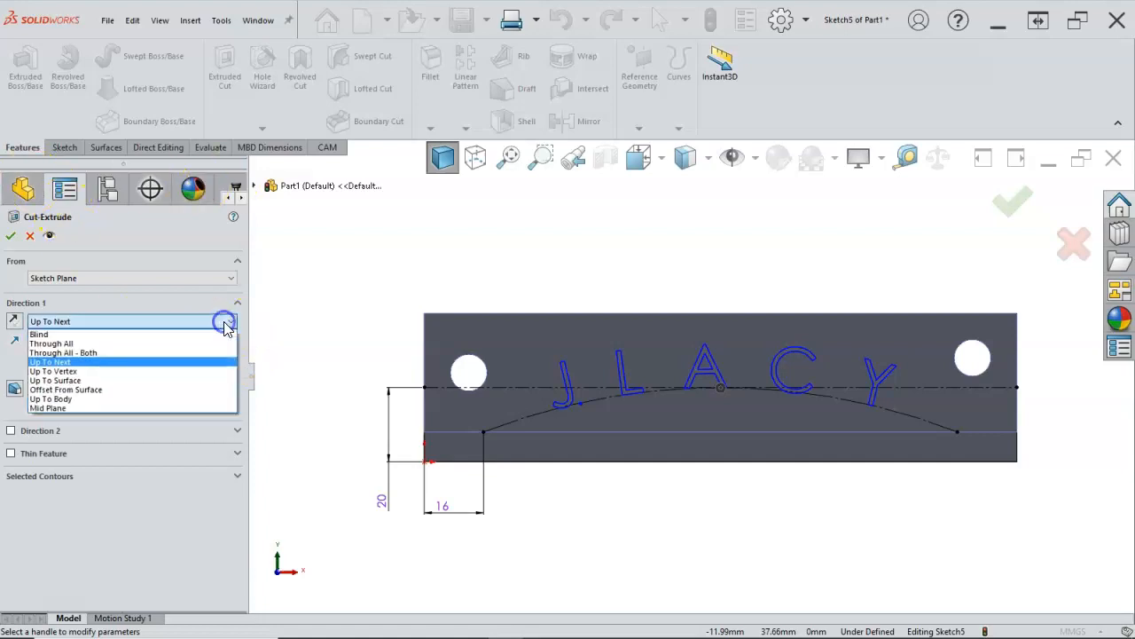
pyautogui.click(91, 333)
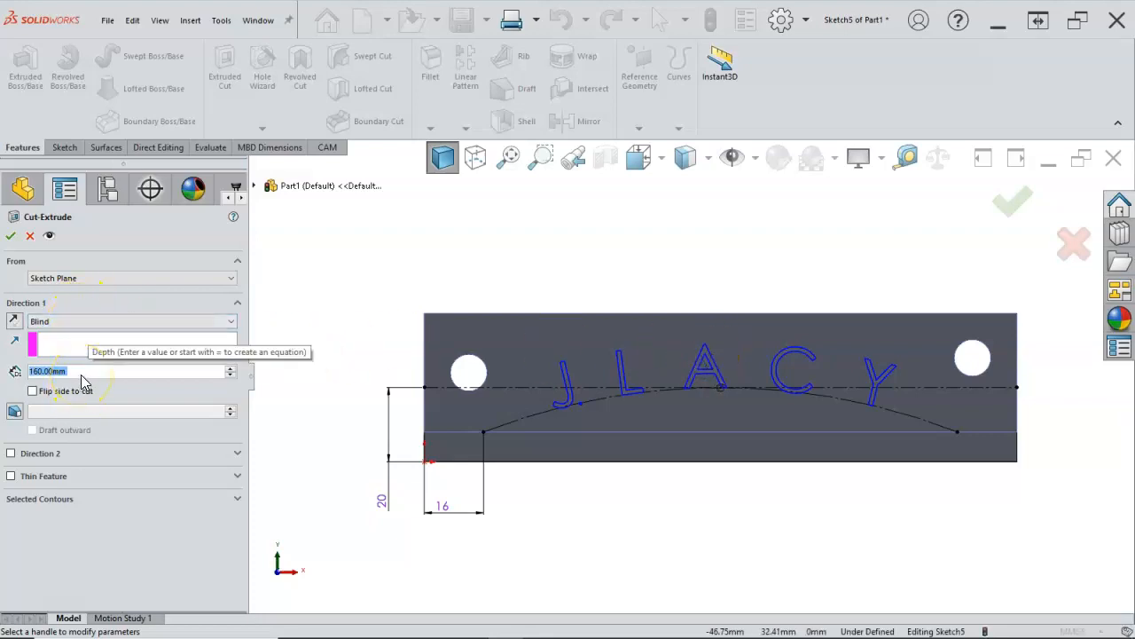
pyautogui.write('2')
pyautogui.moveTo(45, 385)
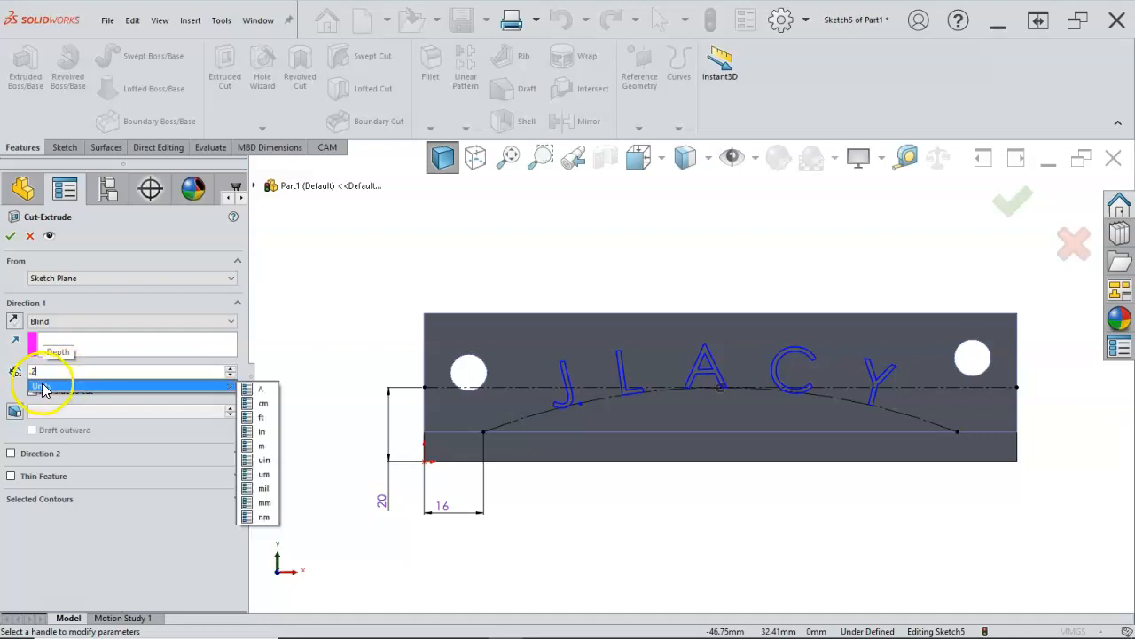
pyautogui.click(9, 236)
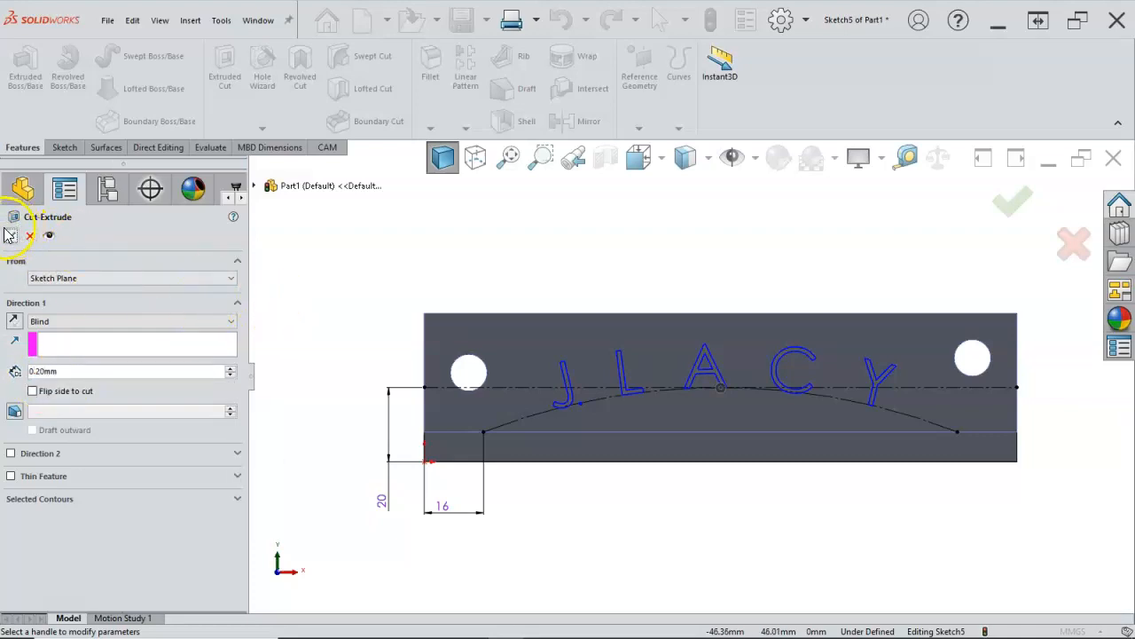
pyautogui.click(448, 306)
# Step: Fillet the four outer corner edges of the upright and base flanges with a 12 mm radius
pyautogui.moveTo(467, 281)
pyautogui.mouseDown(button='middle')
pyautogui.moveTo(432, 396)
pyautogui.moveTo(443, 399)
pyautogui.mouseUp(button='middle')
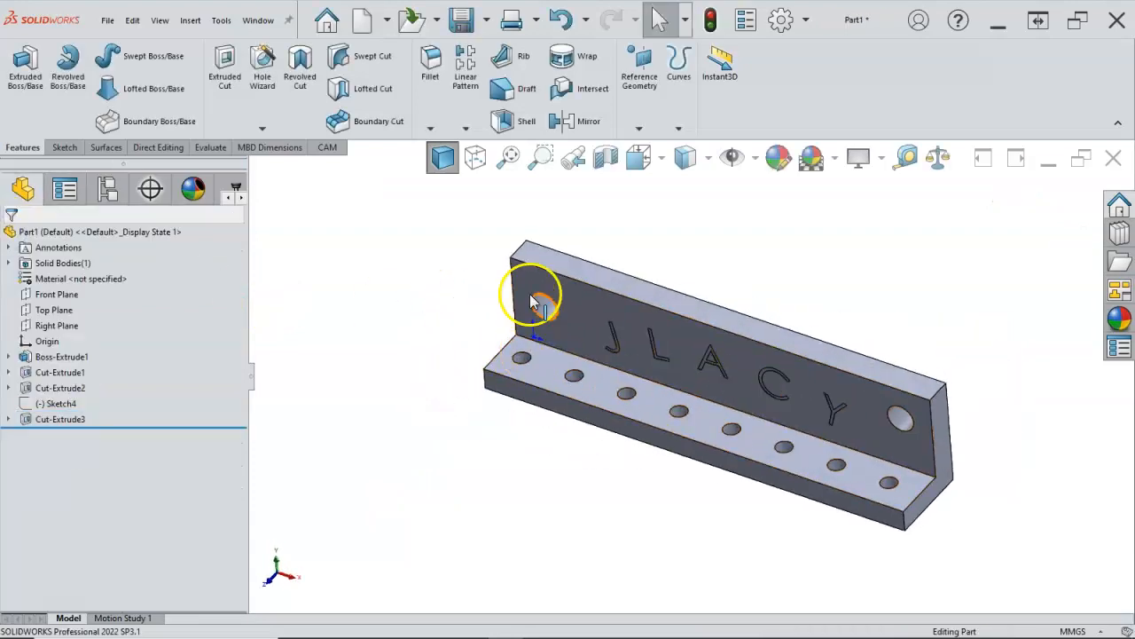
pyautogui.click(523, 254)
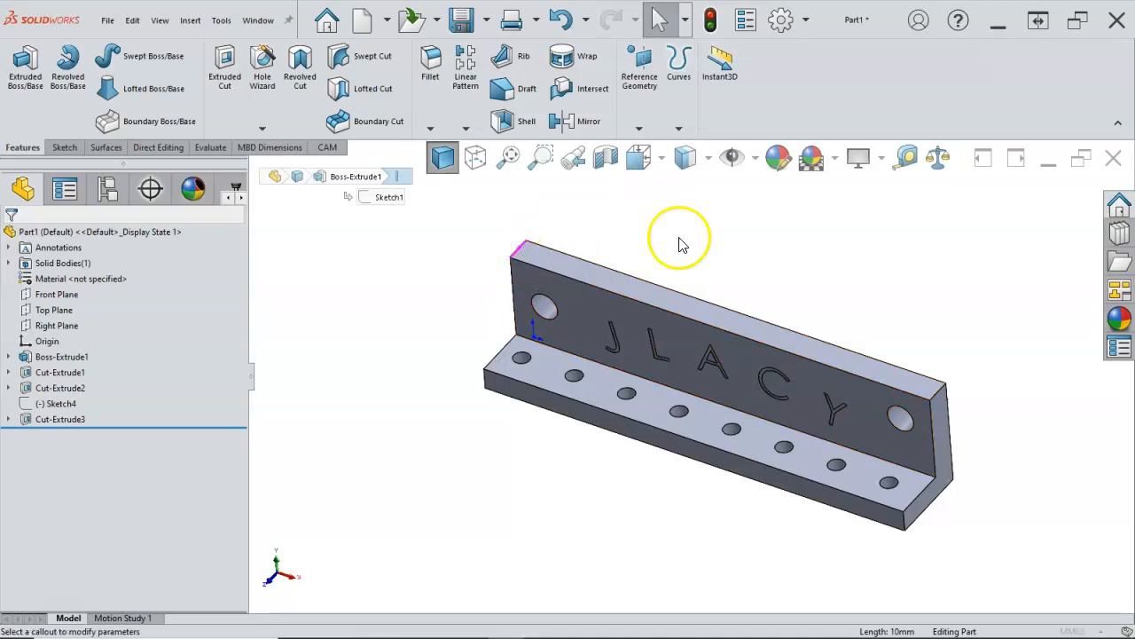
pyautogui.click(942, 399)
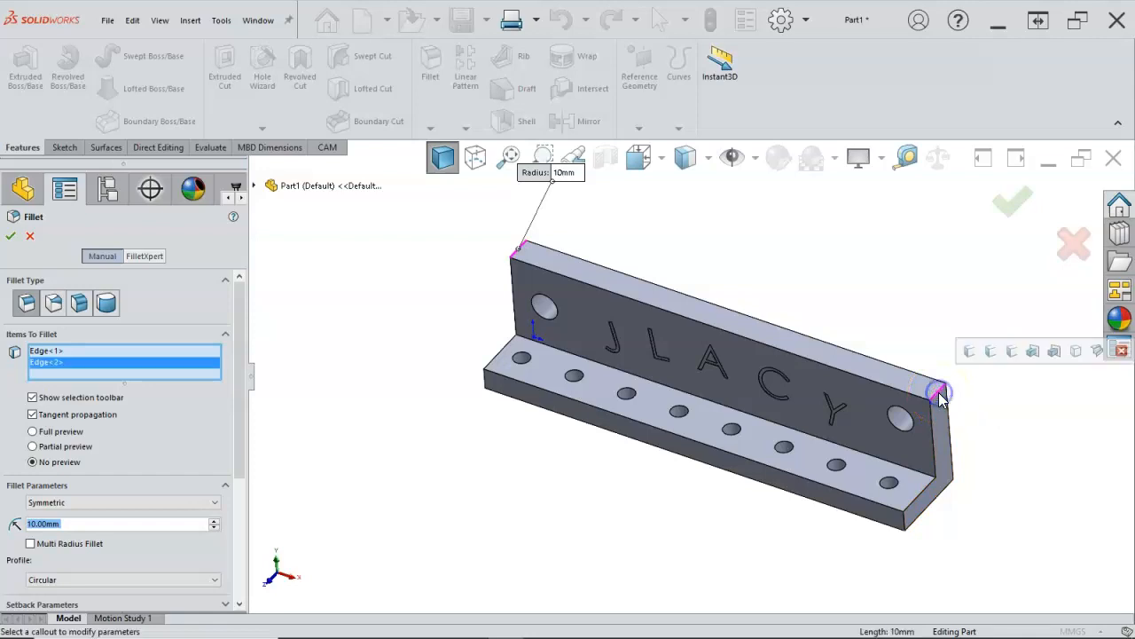
pyautogui.click(970, 351)
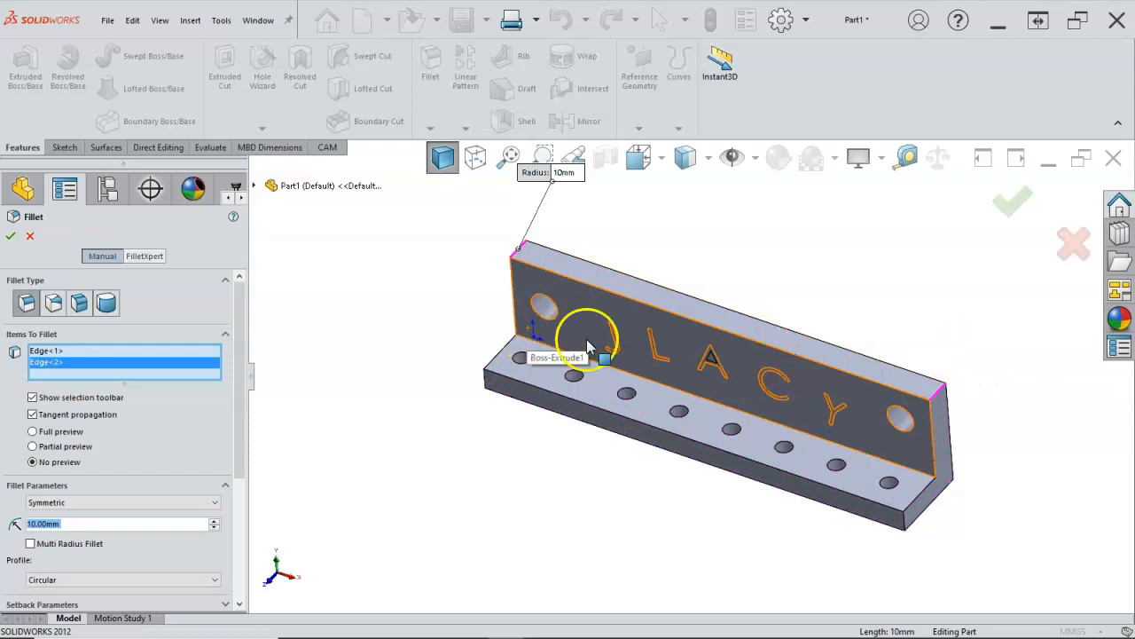
pyautogui.click(484, 380)
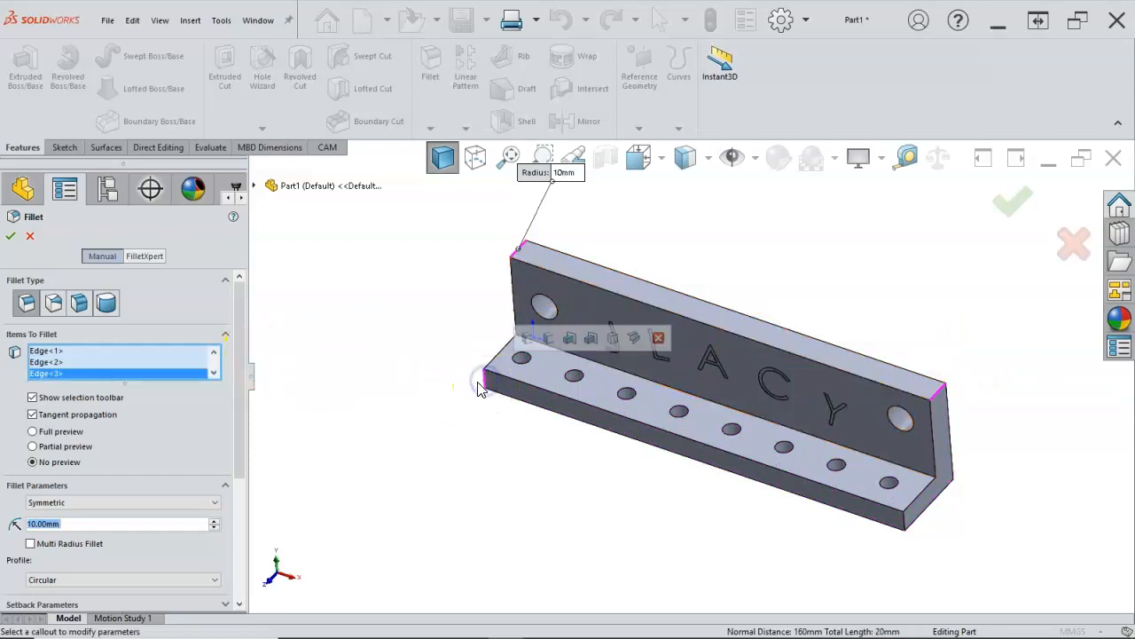
pyautogui.click(912, 529)
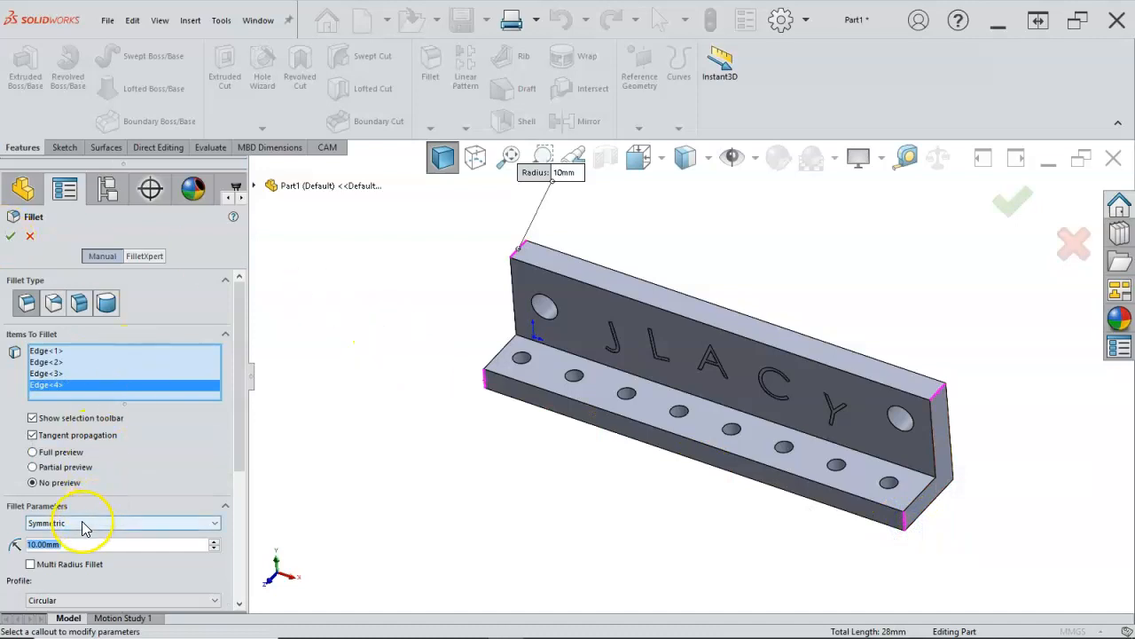
pyautogui.write('12')
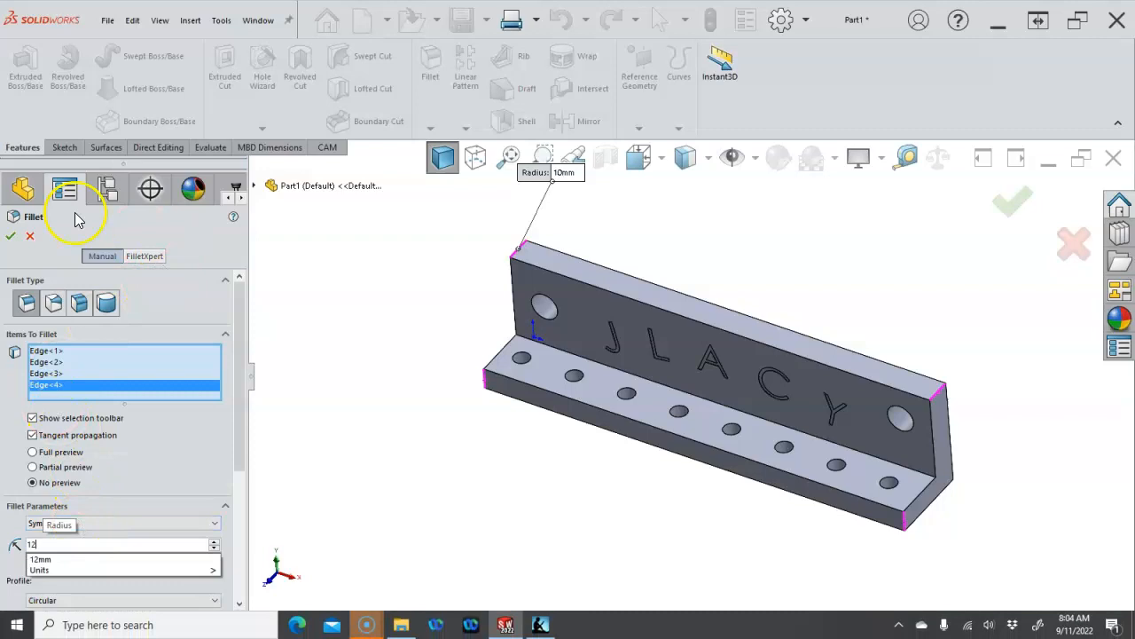
pyautogui.click(12, 237)
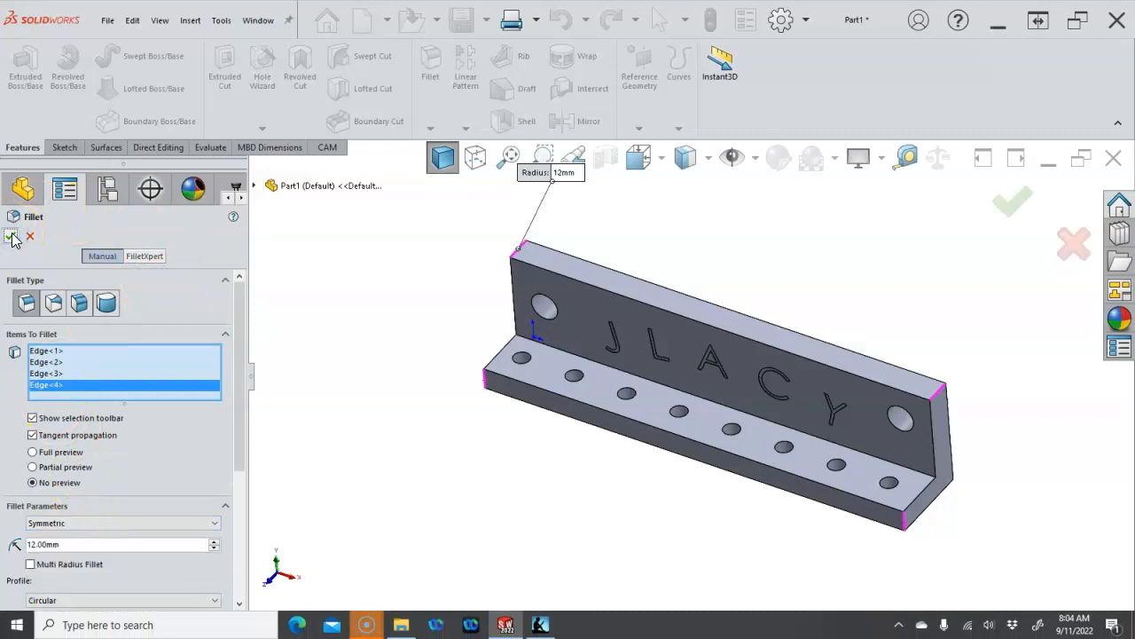
pyautogui.click(12, 237)
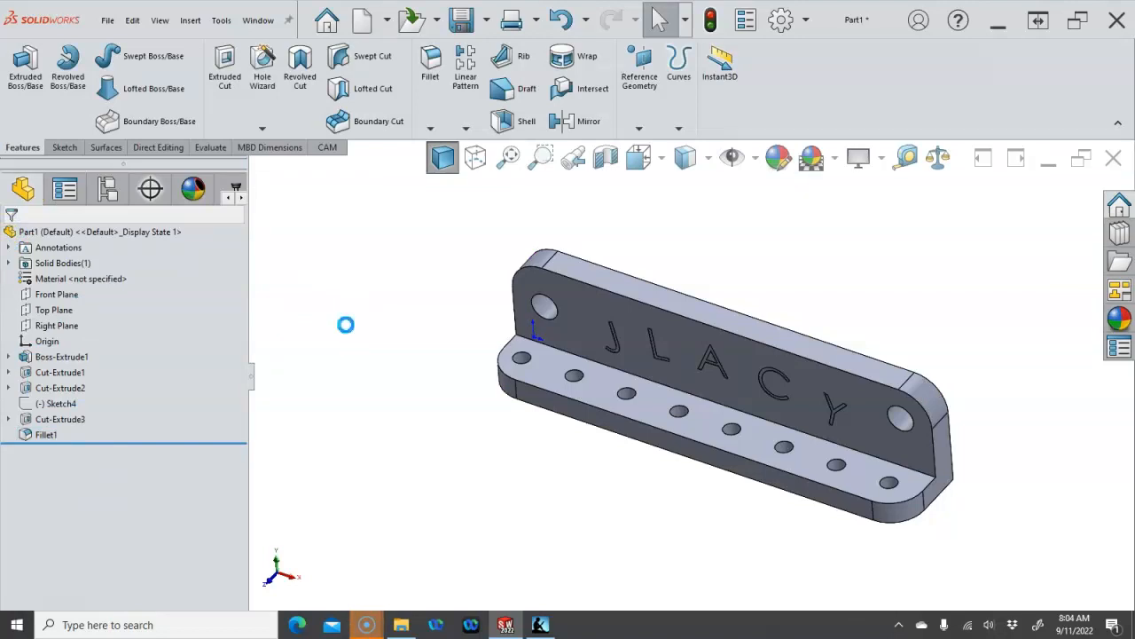
# Step: Save the part as Base in the Assign02-2 folder under My Drive, 2022 Fall Assignments
pyautogui.hotkey('ctrl', 's')
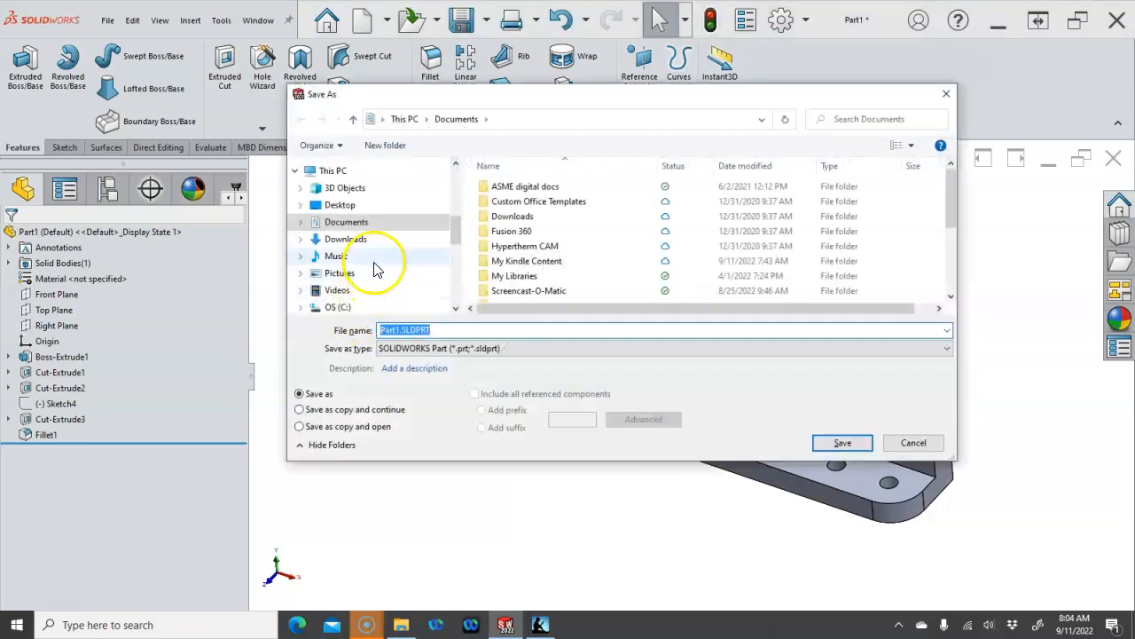
pyautogui.scroll(2, 417, 224)
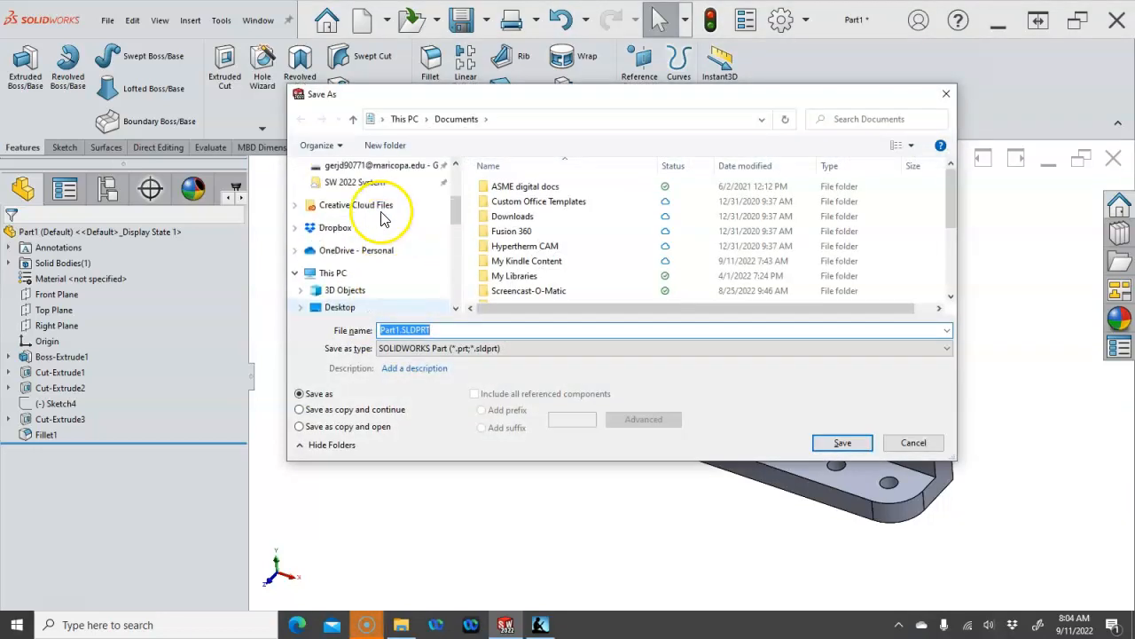
pyautogui.scroll(2, 383, 219)
pyautogui.click(391, 233)
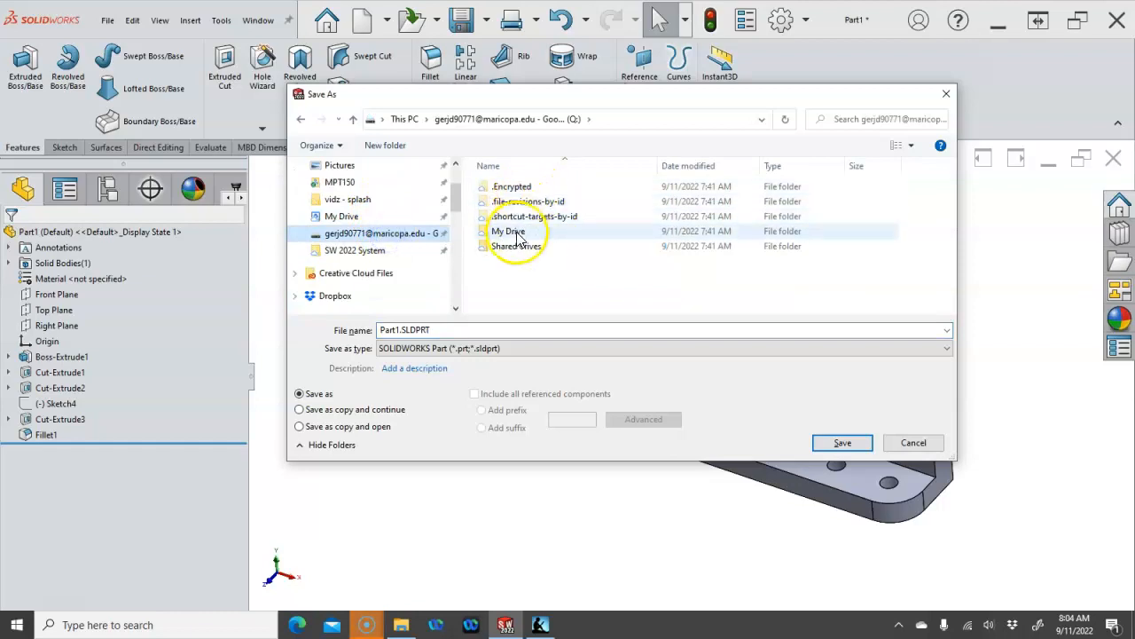
pyautogui.doubleClick(514, 233)
pyautogui.click(543, 217)
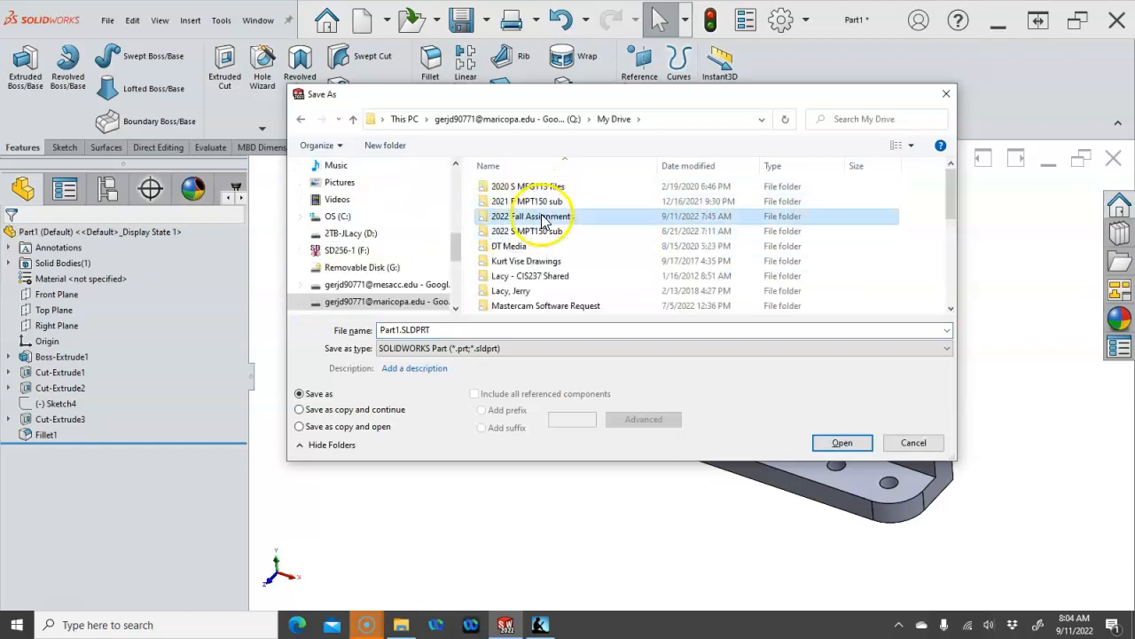
pyautogui.doubleClick(544, 217)
pyautogui.doubleClick(543, 217)
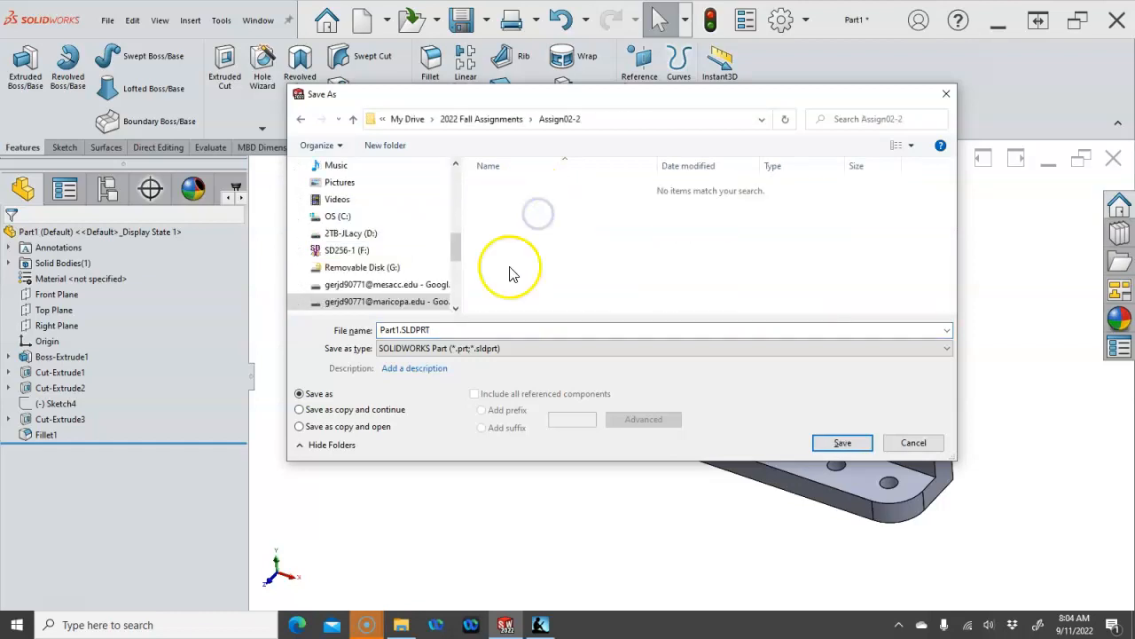
pyautogui.doubleClick(418, 330)
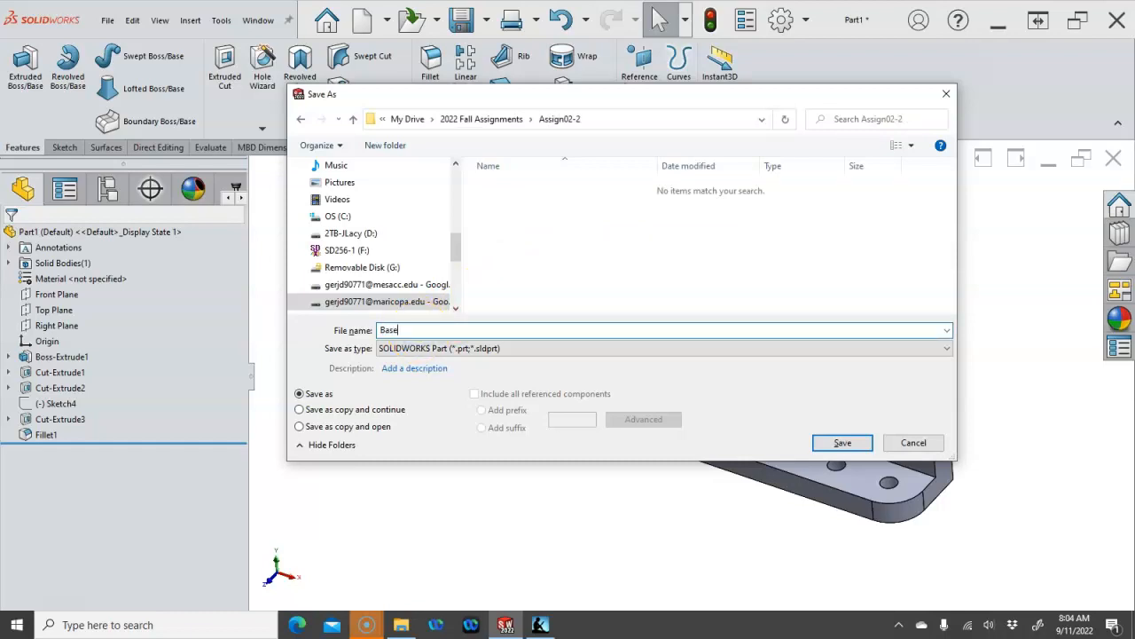
pyautogui.write('Base')
pyautogui.click(841, 442)
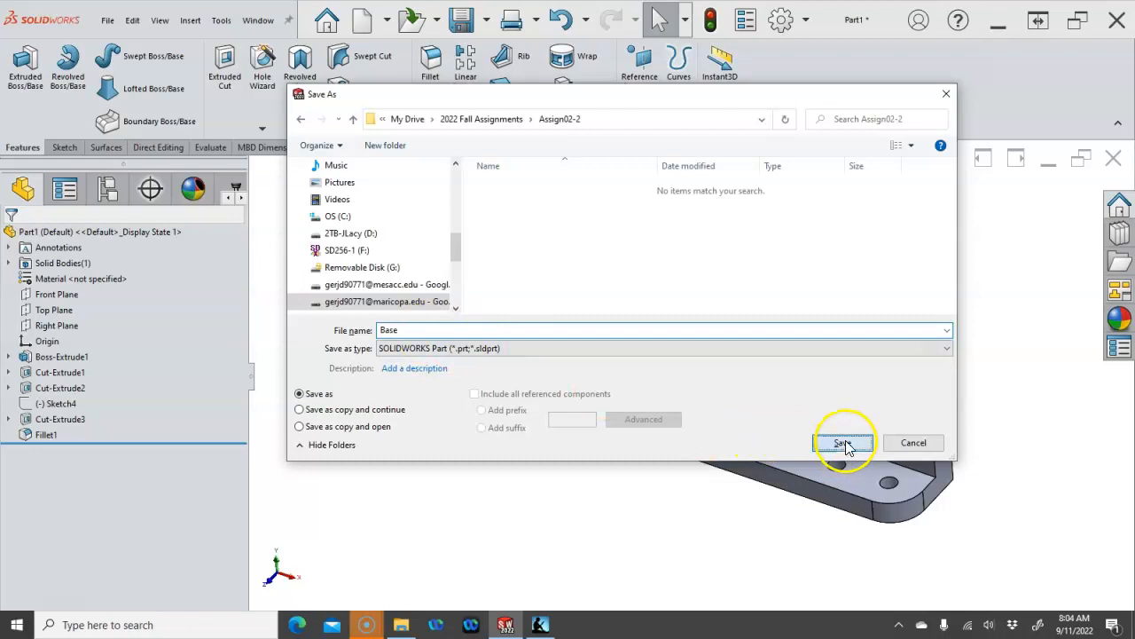
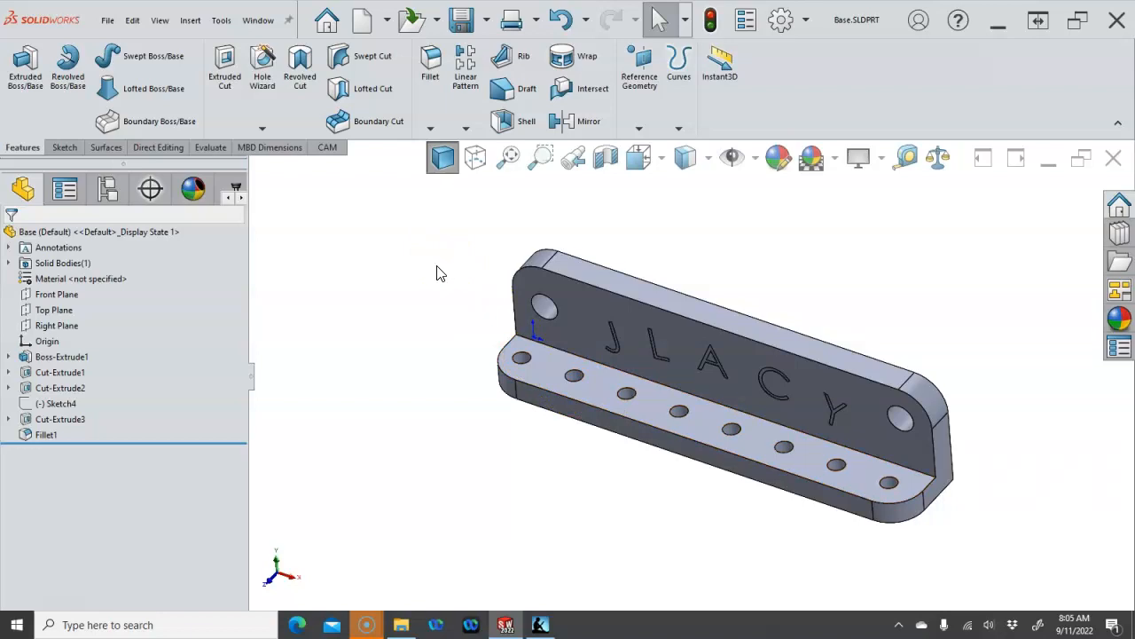
# Step: Close the saved part and create a new part from the Part Inch template
pyautogui.click(1113, 158)
pyautogui.click(262, 19)
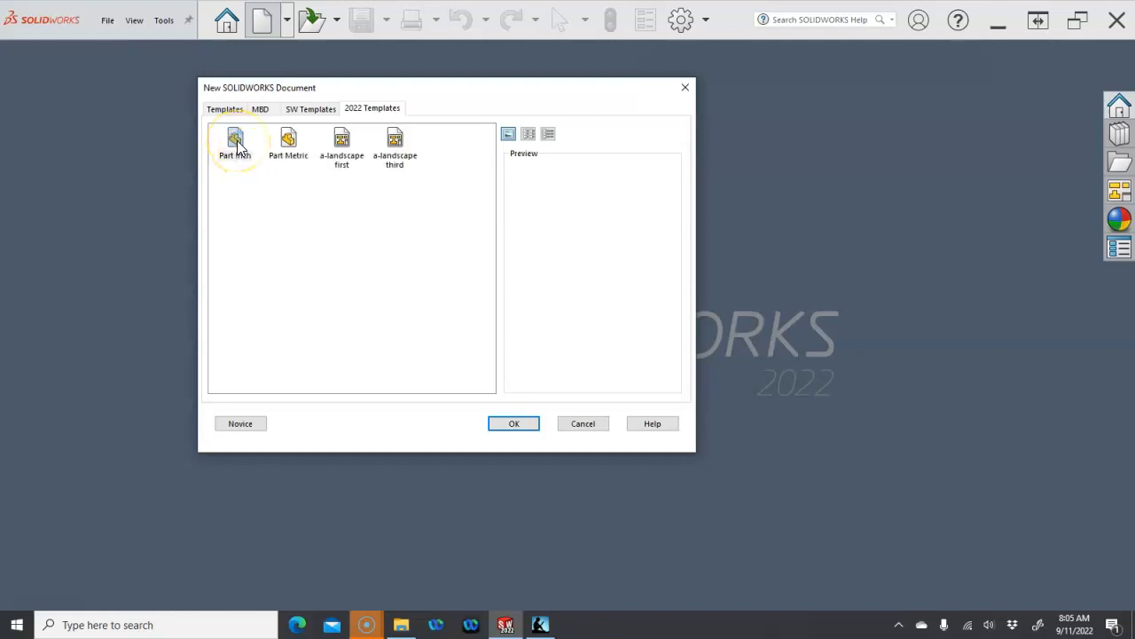
pyautogui.click(236, 142)
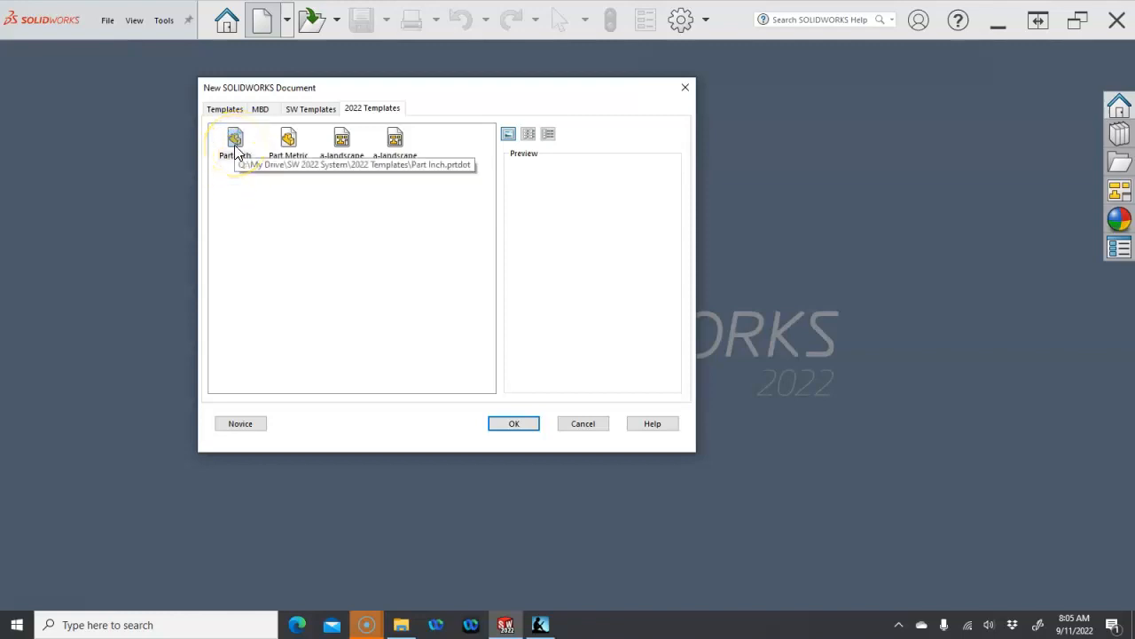
pyautogui.doubleClick(236, 149)
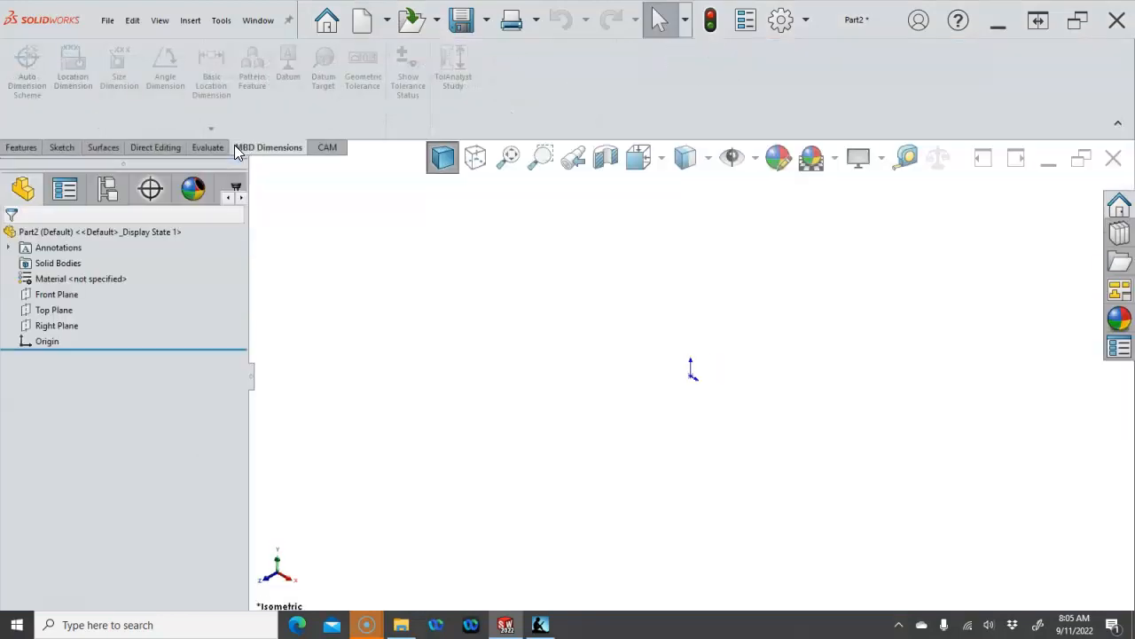
# Step: Start a sketch on the Top Plane and draw a corner rectangle about 7.25 in wide from the origin
pyautogui.click(69, 309)
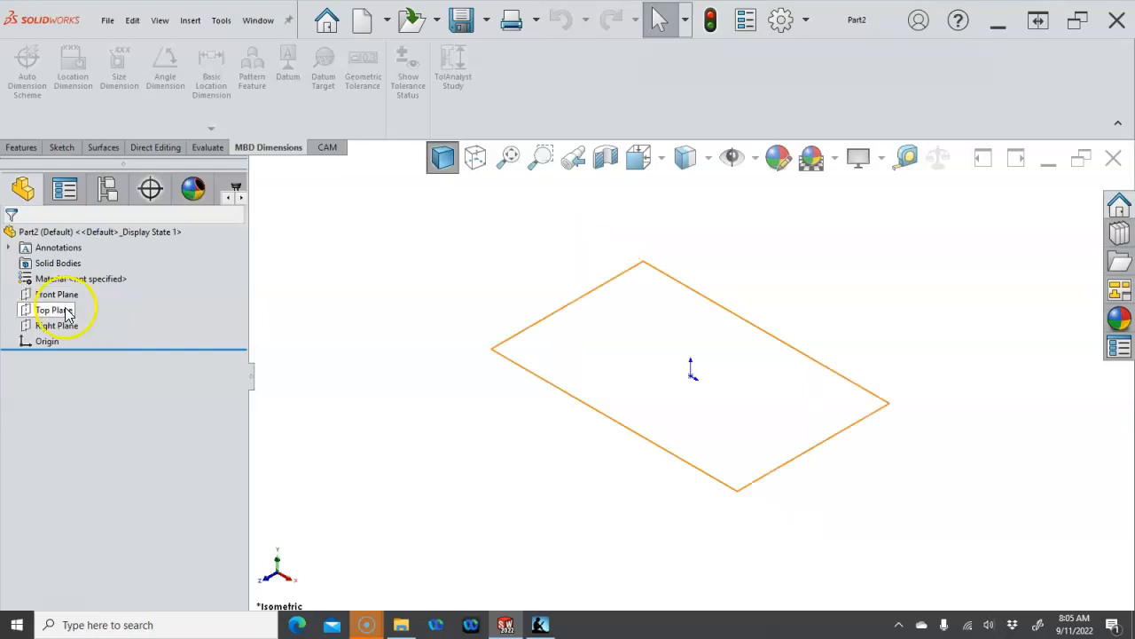
pyautogui.click(76, 288)
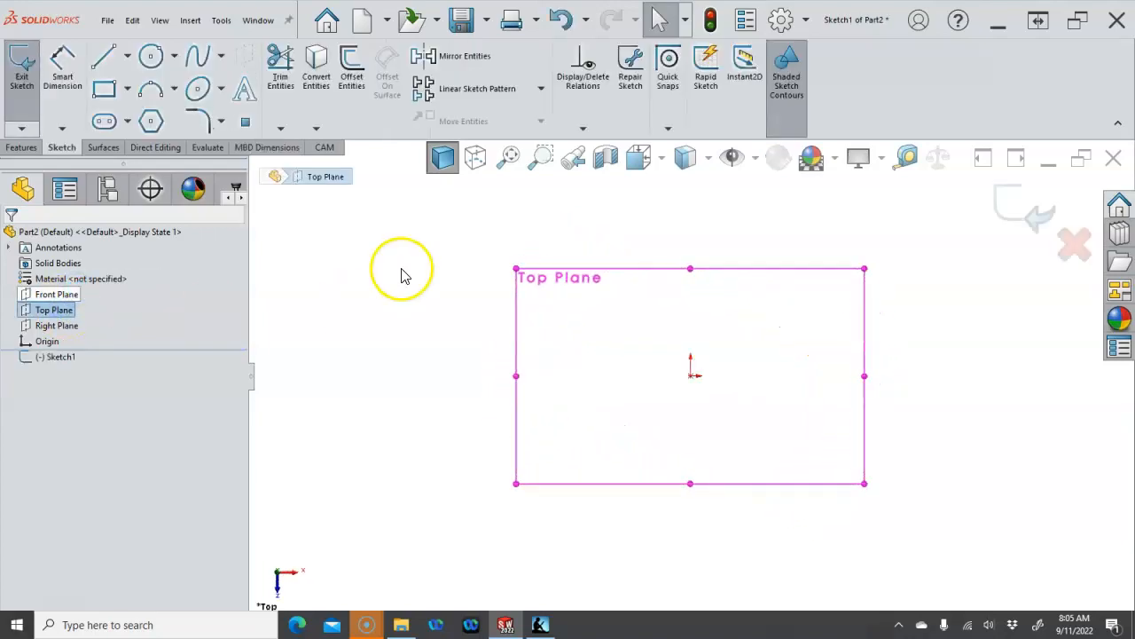
pyautogui.click(104, 89)
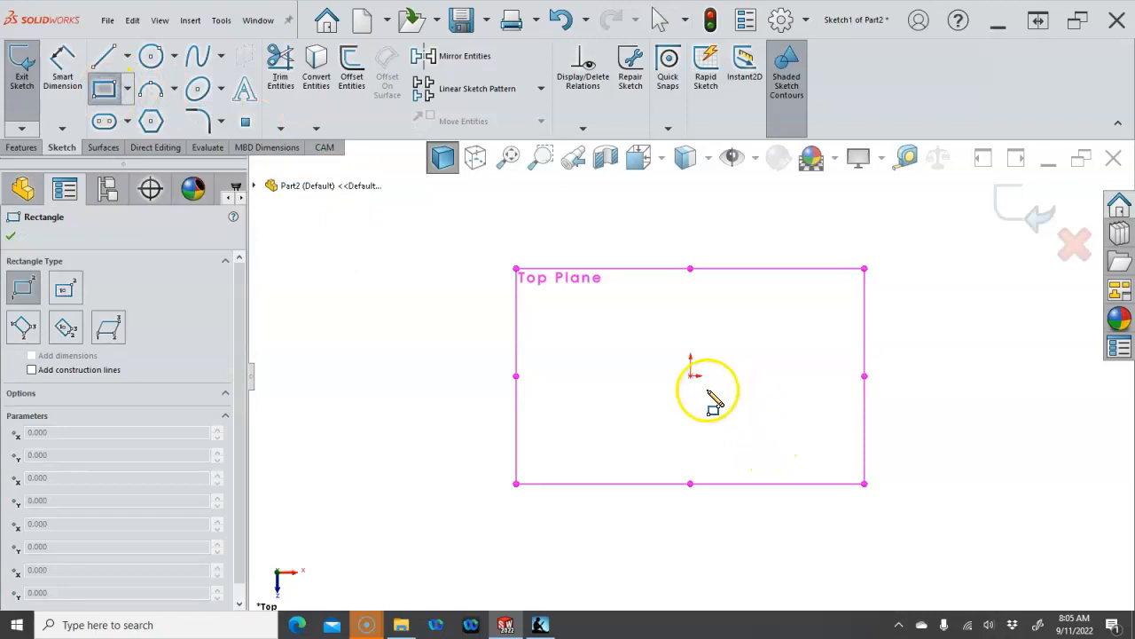
pyautogui.click(691, 376)
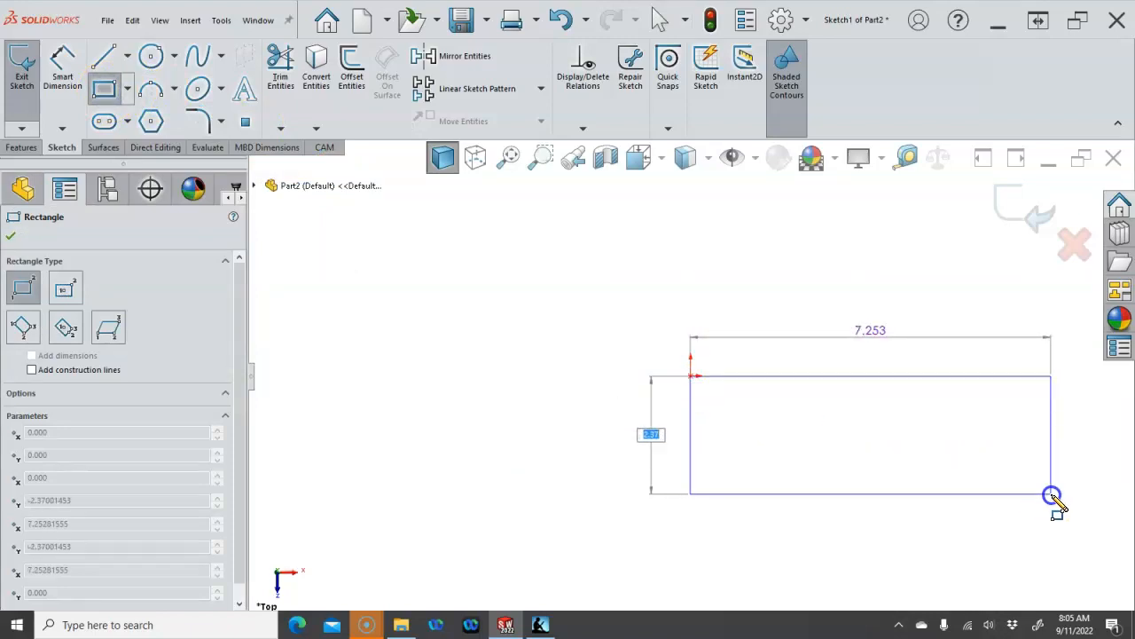
pyautogui.press('Return')
# Step: Dimension the rectangle's upper horizontal edge to 160 in
pyautogui.rightClick(892, 299)
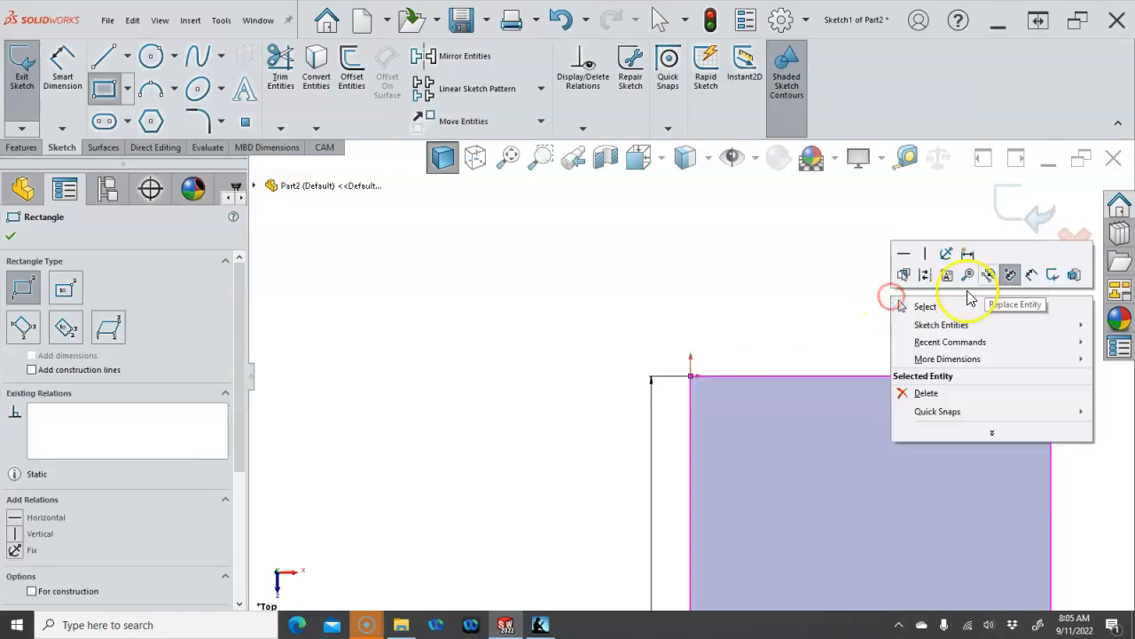
pyautogui.click(1011, 274)
pyautogui.click(887, 377)
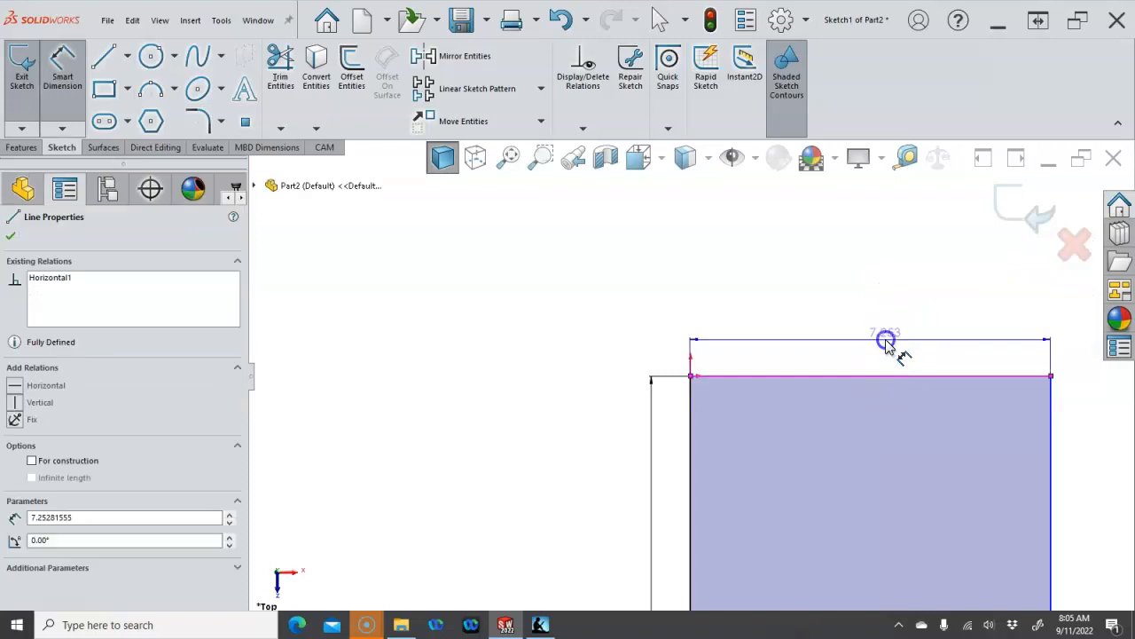
pyautogui.click(887, 340)
pyautogui.write('16')
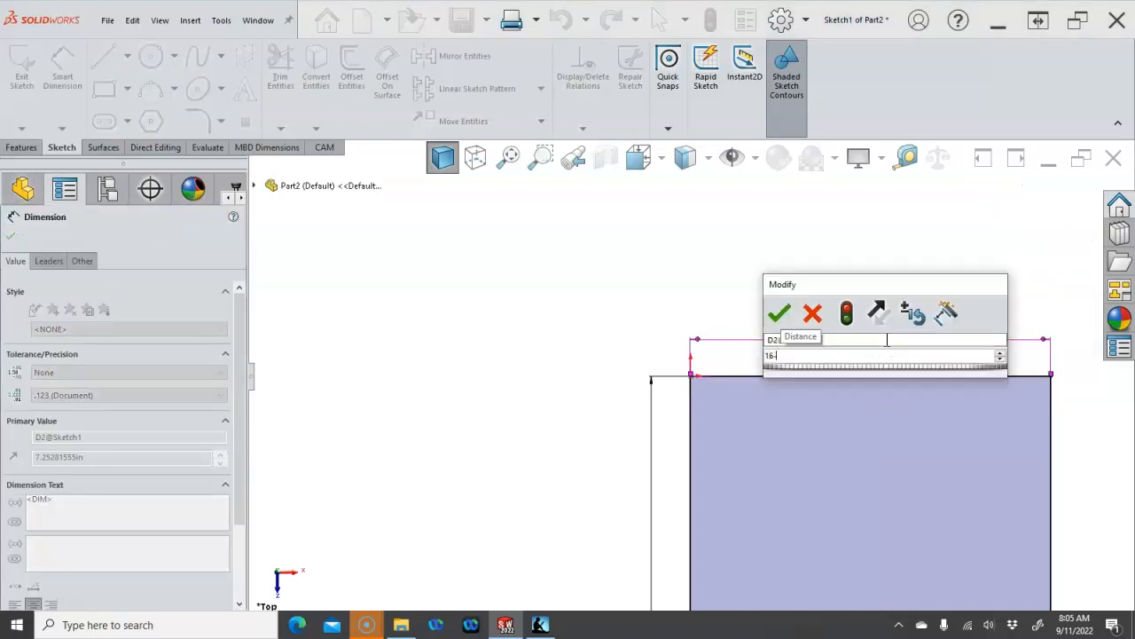
pyautogui.write('0')
pyautogui.press('Return')
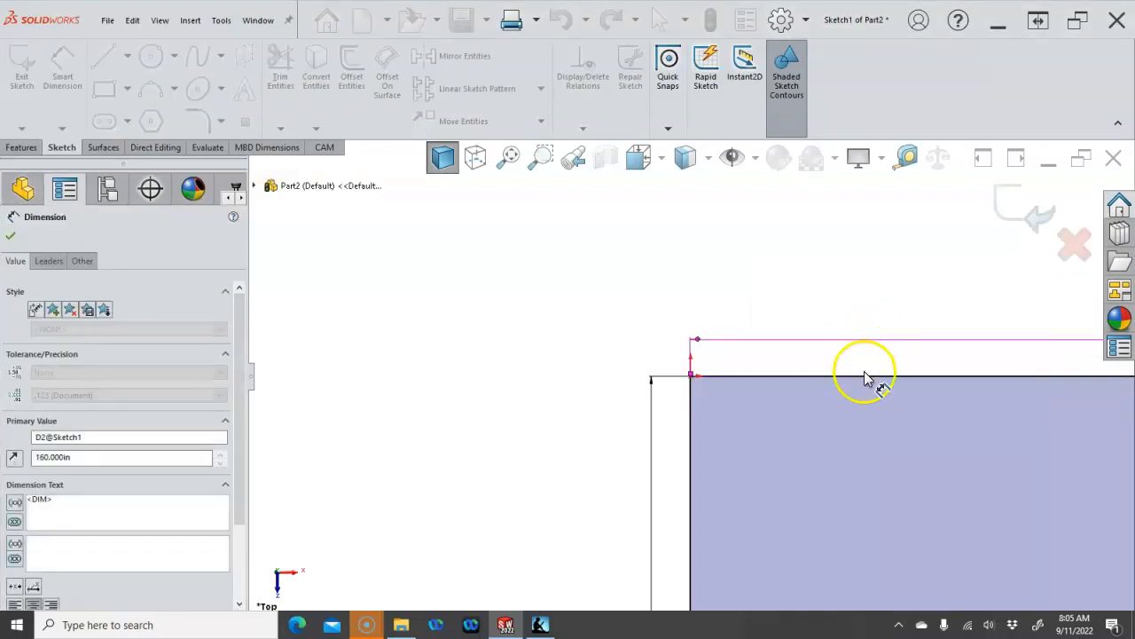
# Step: Draw a horizontal line across the rectangle from its left edge to its right edge, in the upper part
pyautogui.press('f')
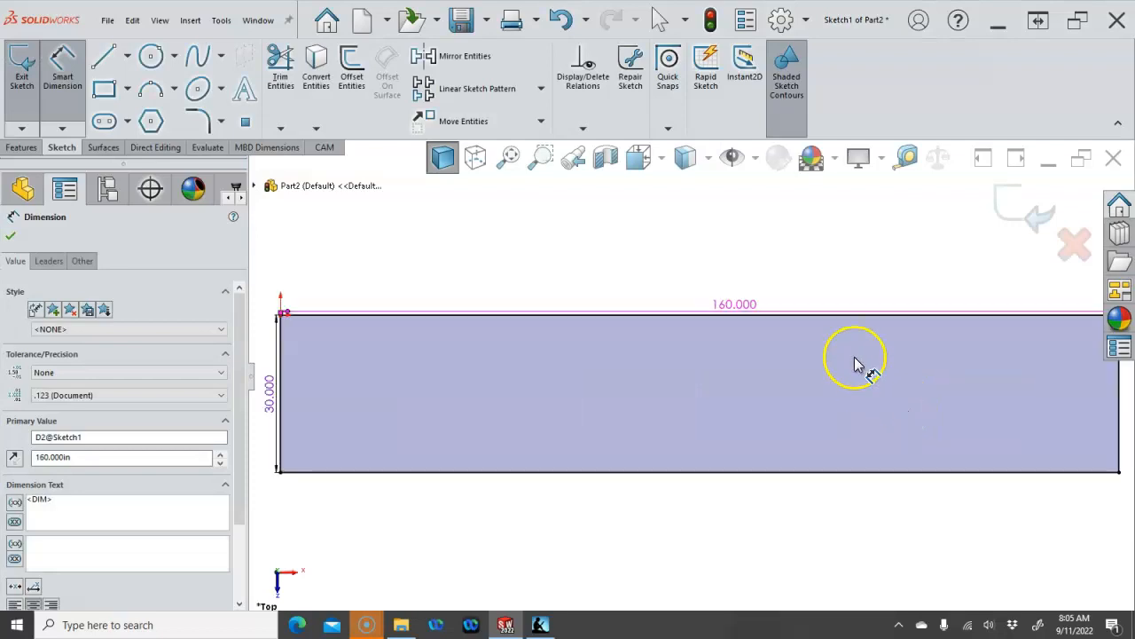
pyautogui.rightClick(823, 264)
pyautogui.click(873, 300)
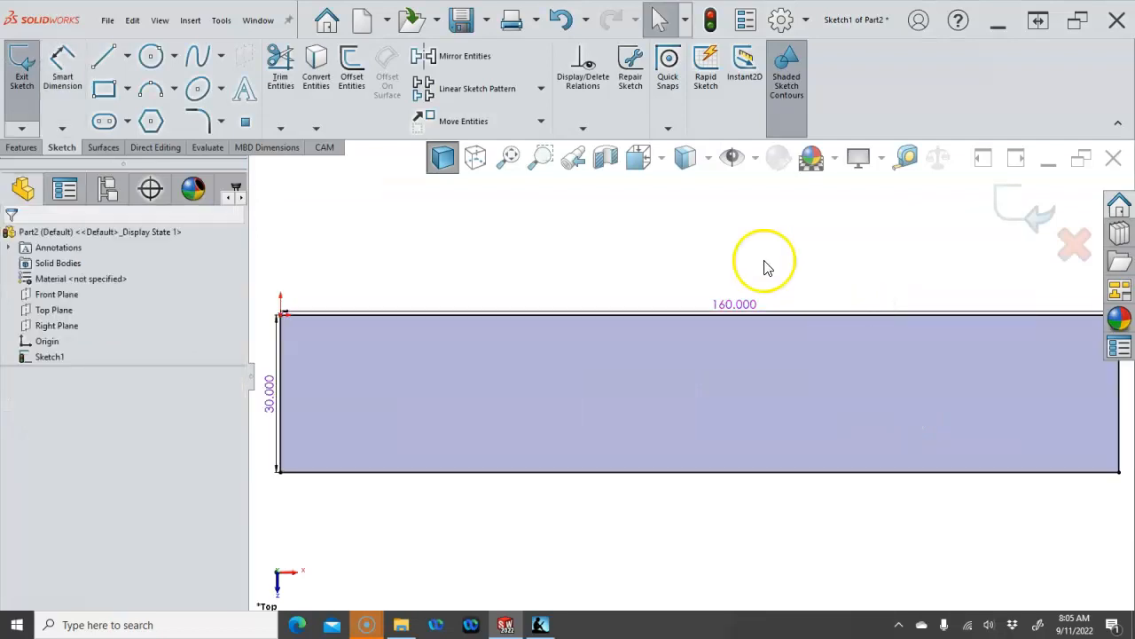
pyautogui.press('l')
pyautogui.click(281, 392)
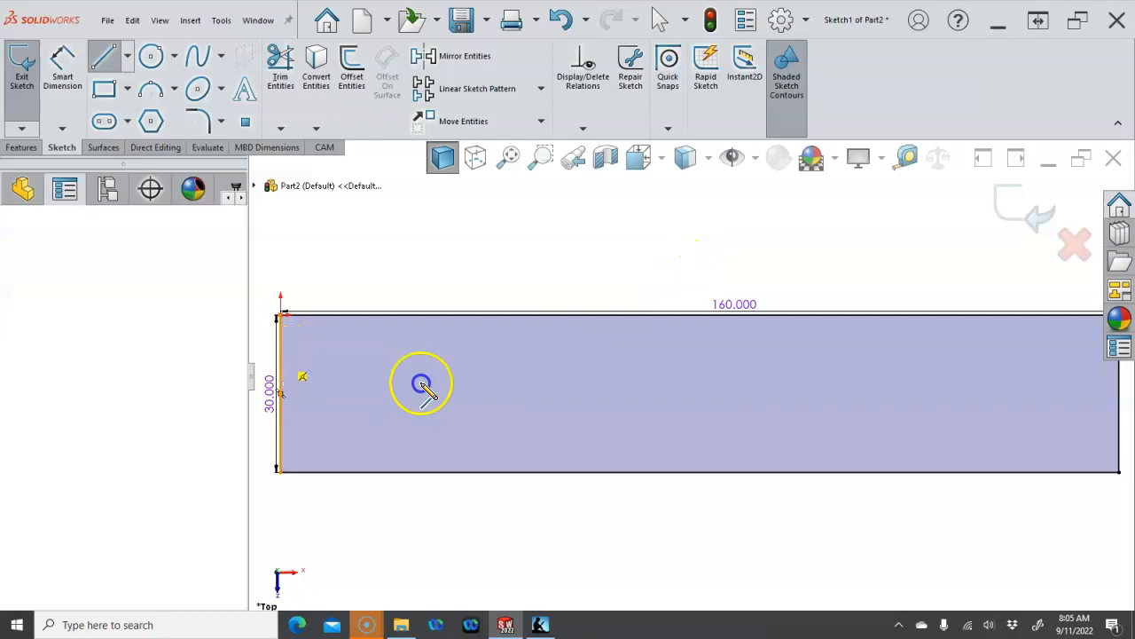
pyautogui.scroll(3, 621, 391)
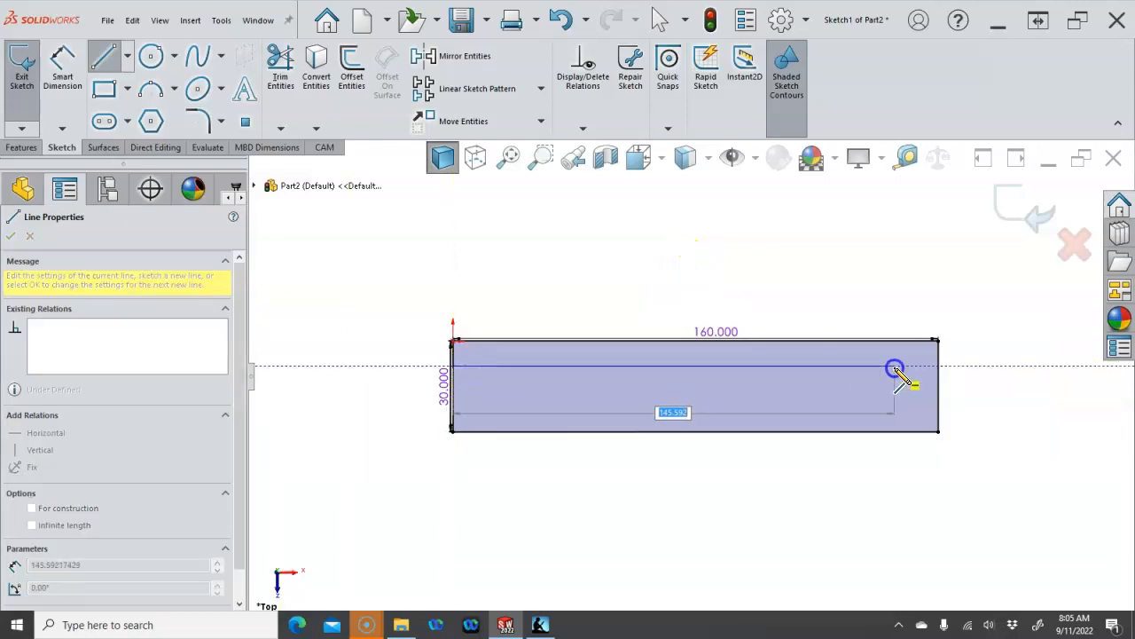
pyautogui.click(937, 367)
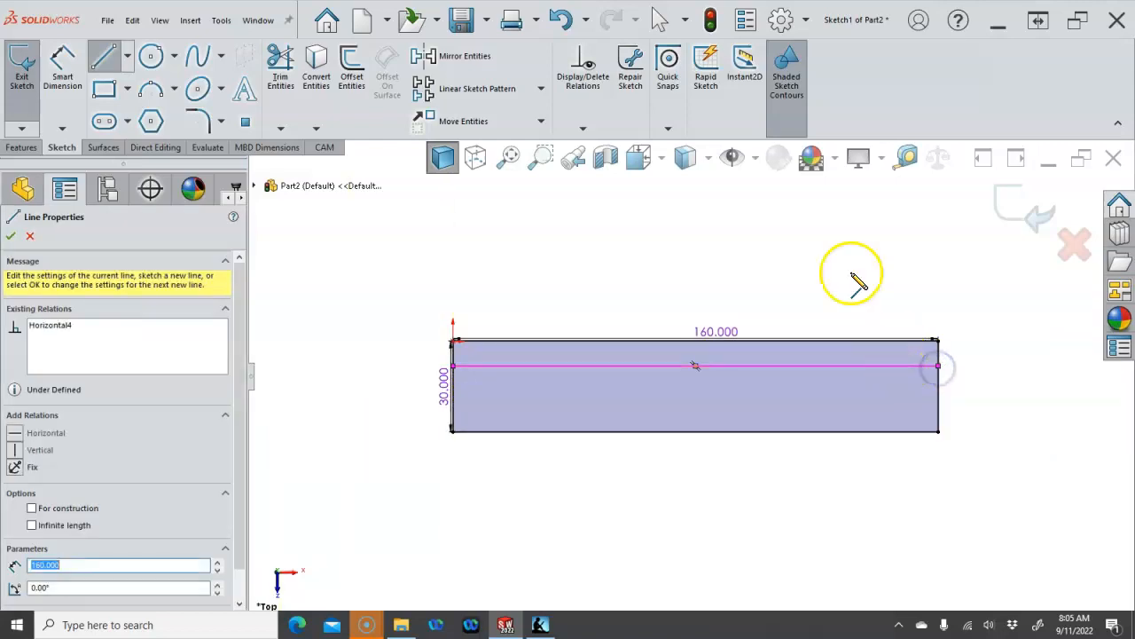
# Step: Dimension the distance between the rectangle's upper edge and the horizontal dividing line to 10 in
pyautogui.rightClick(840, 249)
pyautogui.click(991, 230)
pyautogui.click(837, 342)
pyautogui.click(833, 365)
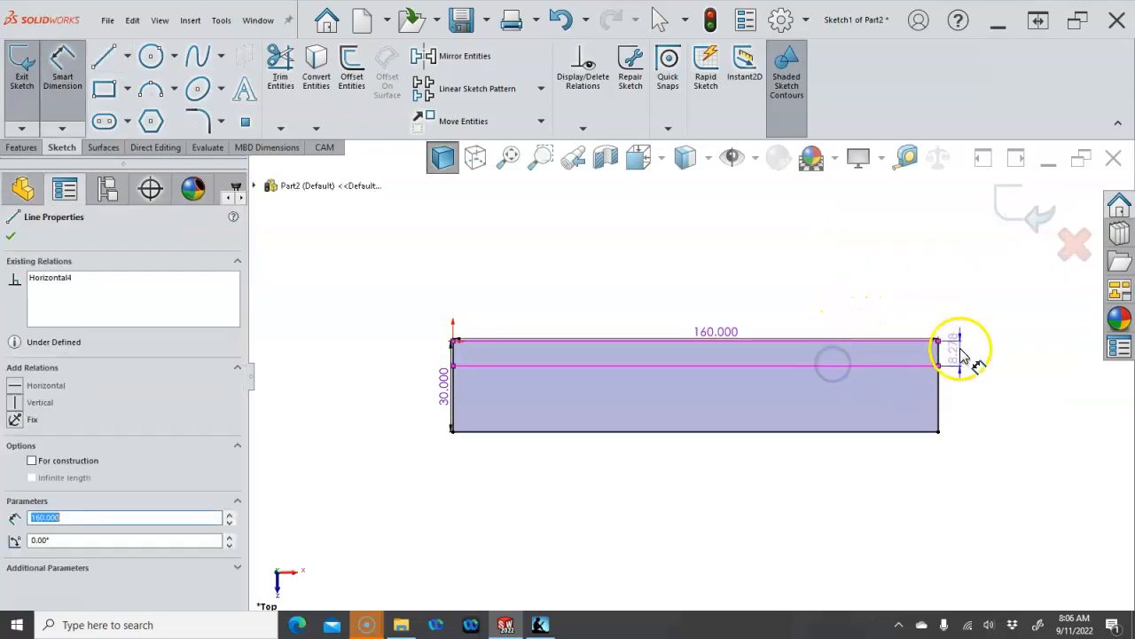
pyautogui.click(963, 353)
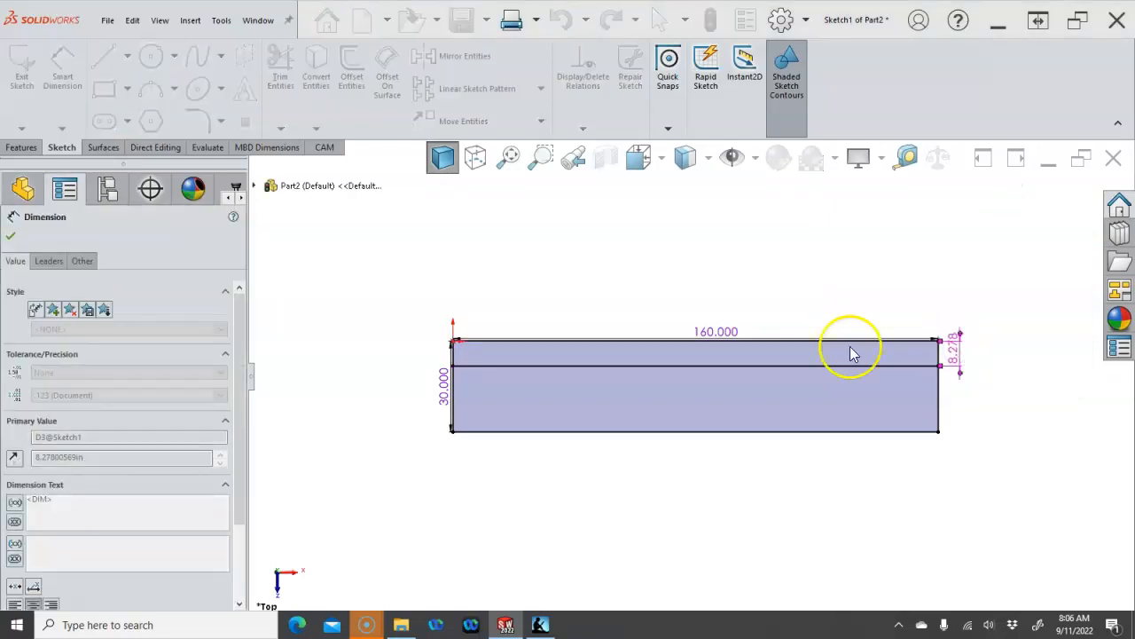
pyautogui.scroll(-3, 630, 398)
pyautogui.rightClick(487, 253)
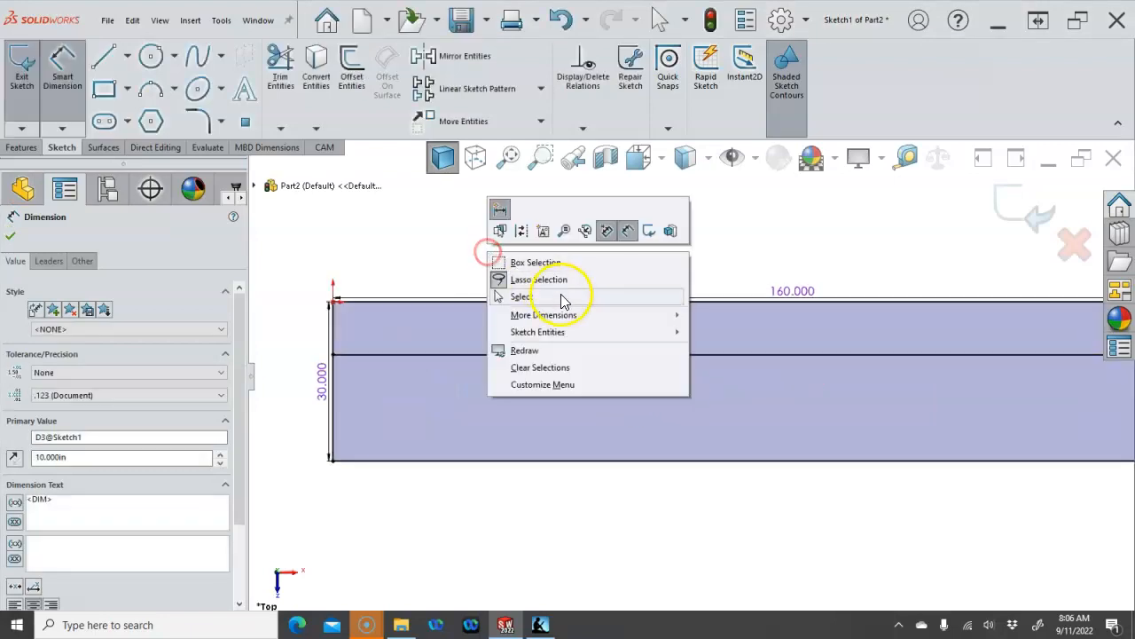
pyautogui.click(562, 299)
# Step: Move the rectangle's height and width dimensions farther out from its edges
pyautogui.moveTo(321, 381); pyautogui.dragTo(295, 387)
pyautogui.moveTo(791, 296); pyautogui.dragTo(785, 271)
pyautogui.click(525, 255)
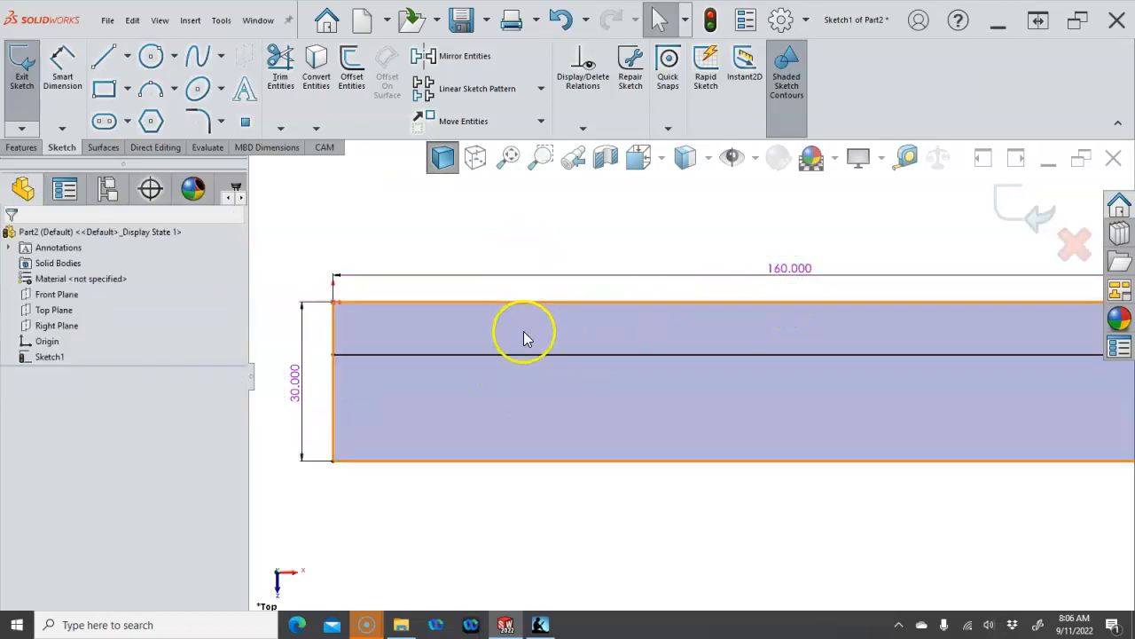
# Step: Draw a 6 in diameter circle near the rectangle's left edge, below the dividing line
pyautogui.press('s')
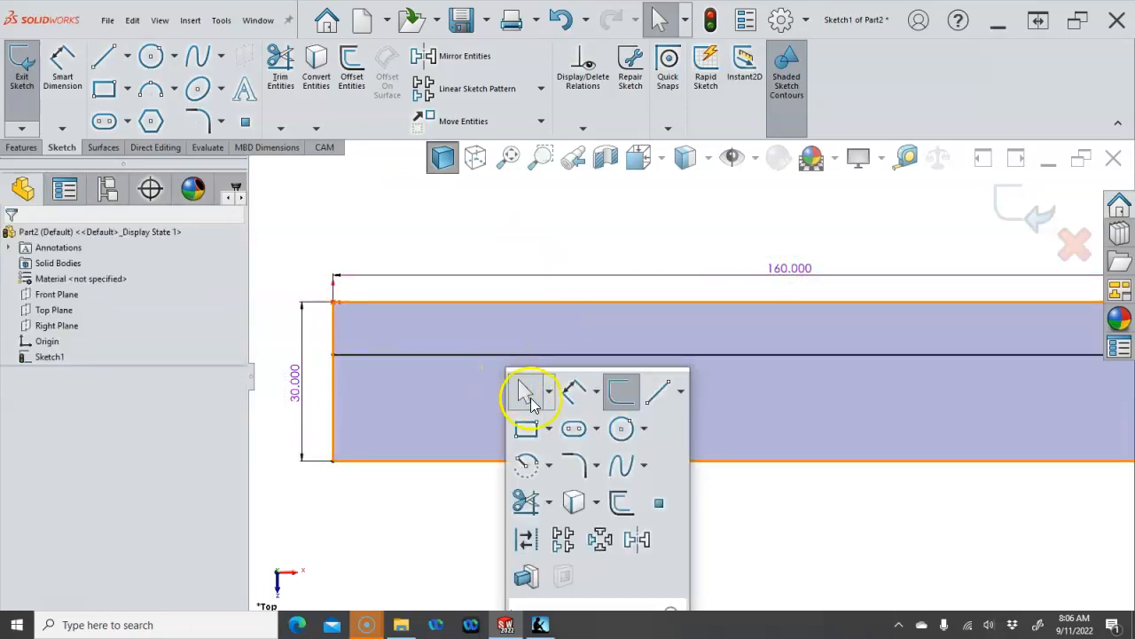
pyautogui.click(621, 428)
pyautogui.click(379, 409)
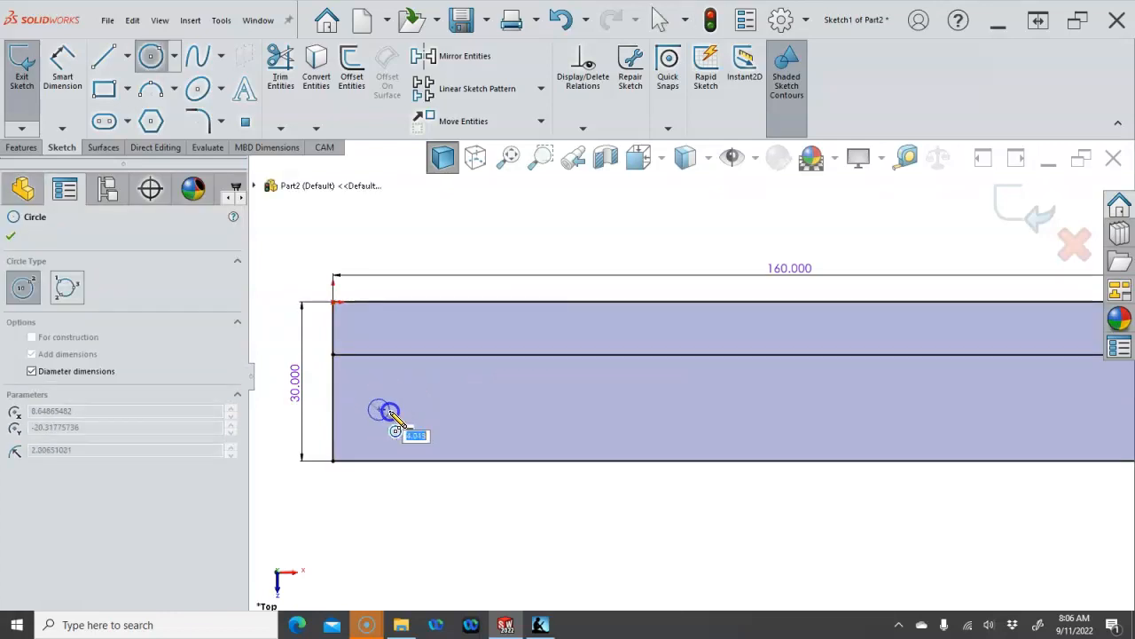
pyautogui.write('6')
pyautogui.press('Return')
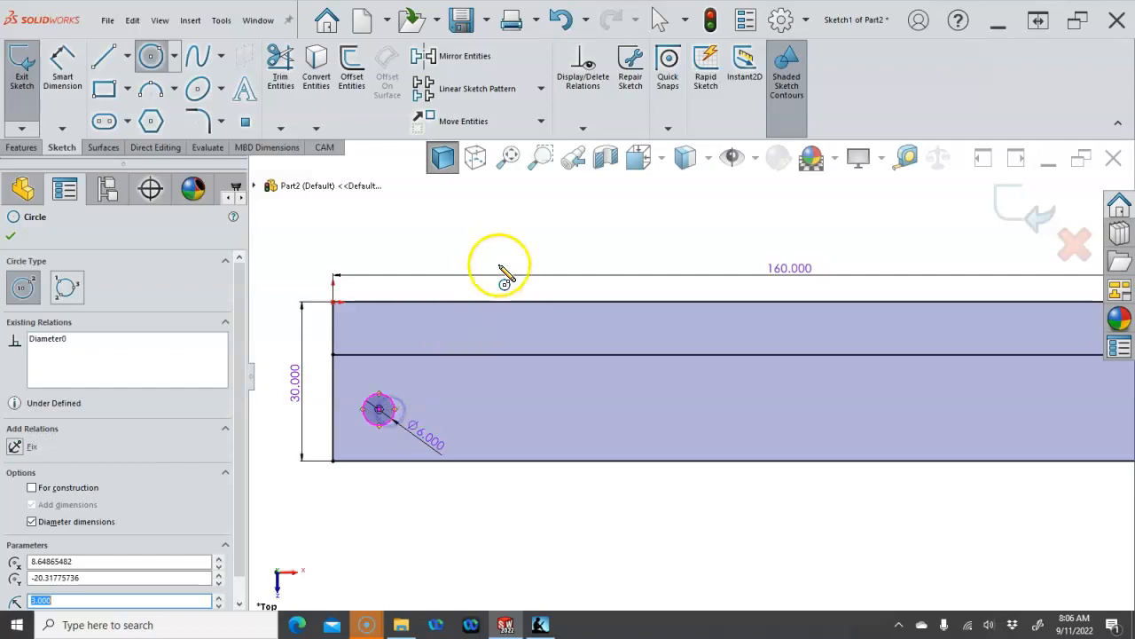
# Step: Dimension the circle's center 19.4 in below the rectangle's upper edge
pyautogui.rightClick(502, 244)
pyautogui.click(643, 216)
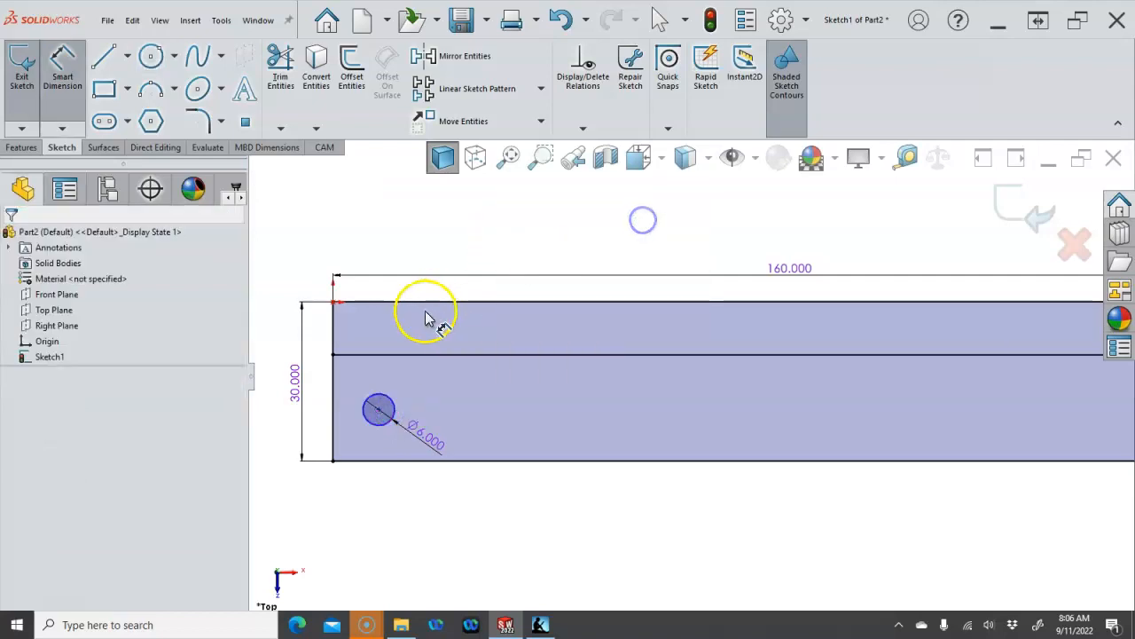
pyautogui.click(424, 303)
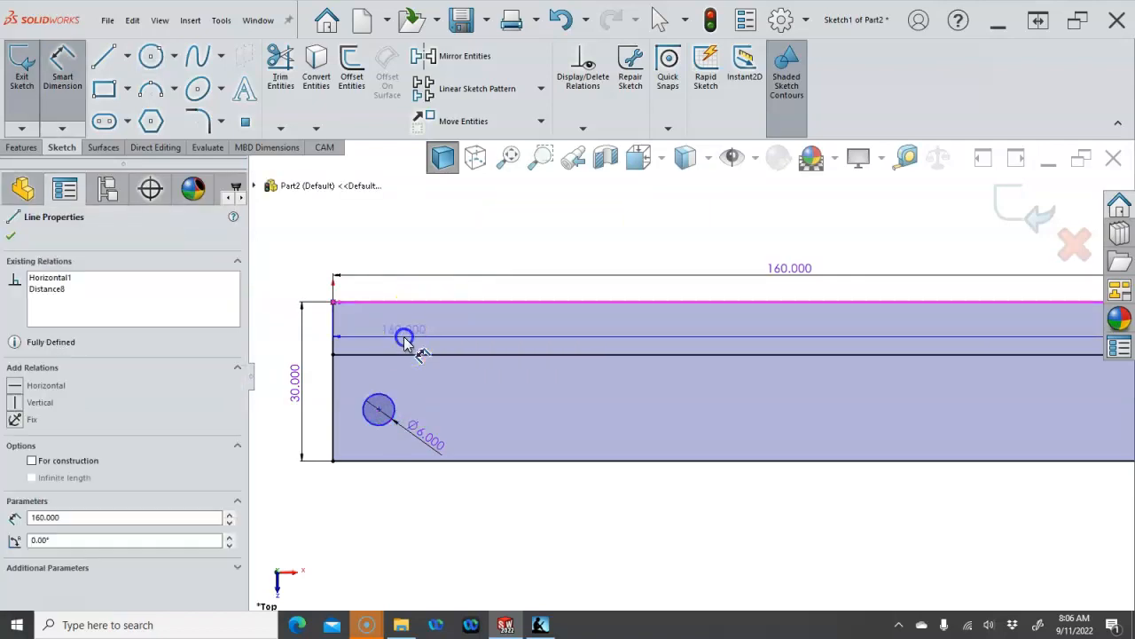
pyautogui.click(381, 392)
pyautogui.click(319, 373)
pyautogui.write('19.4')
pyautogui.press('Return')
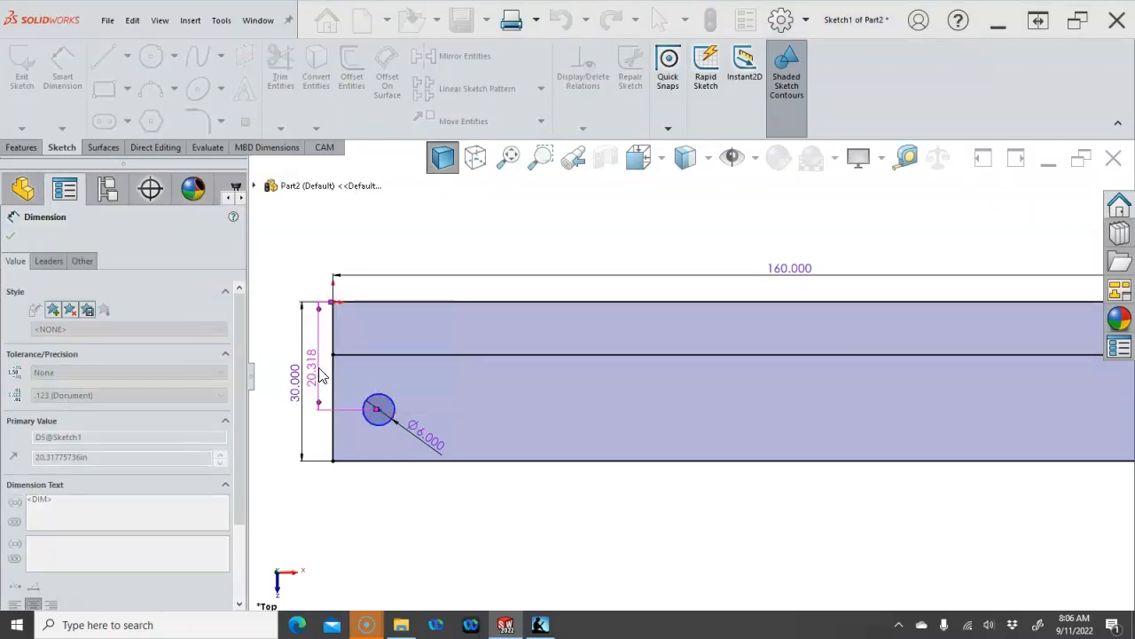
# Step: Dimension the circle's center 7.96 in from the rectangle's left edge
pyautogui.click(335, 434)
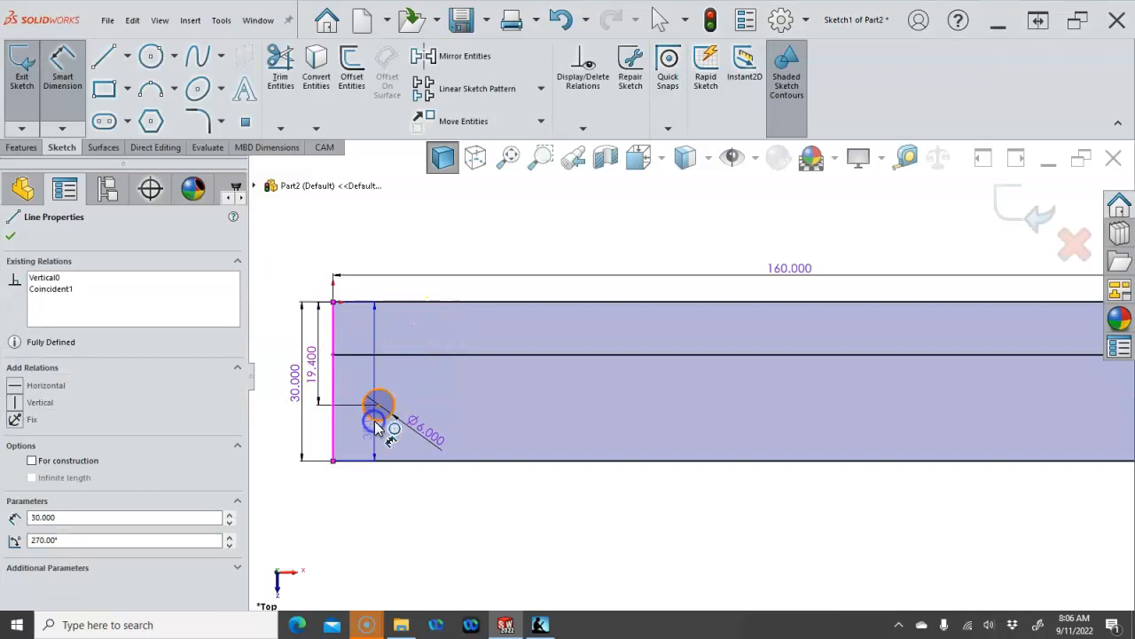
pyautogui.click(377, 415)
pyautogui.click(313, 518)
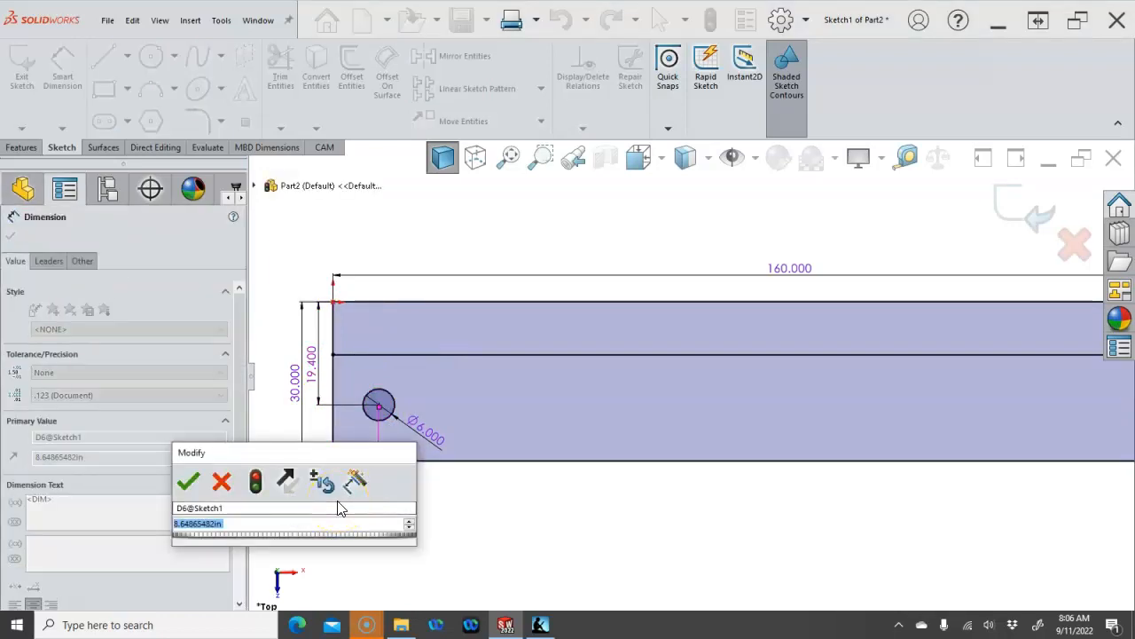
pyautogui.write('7.96')
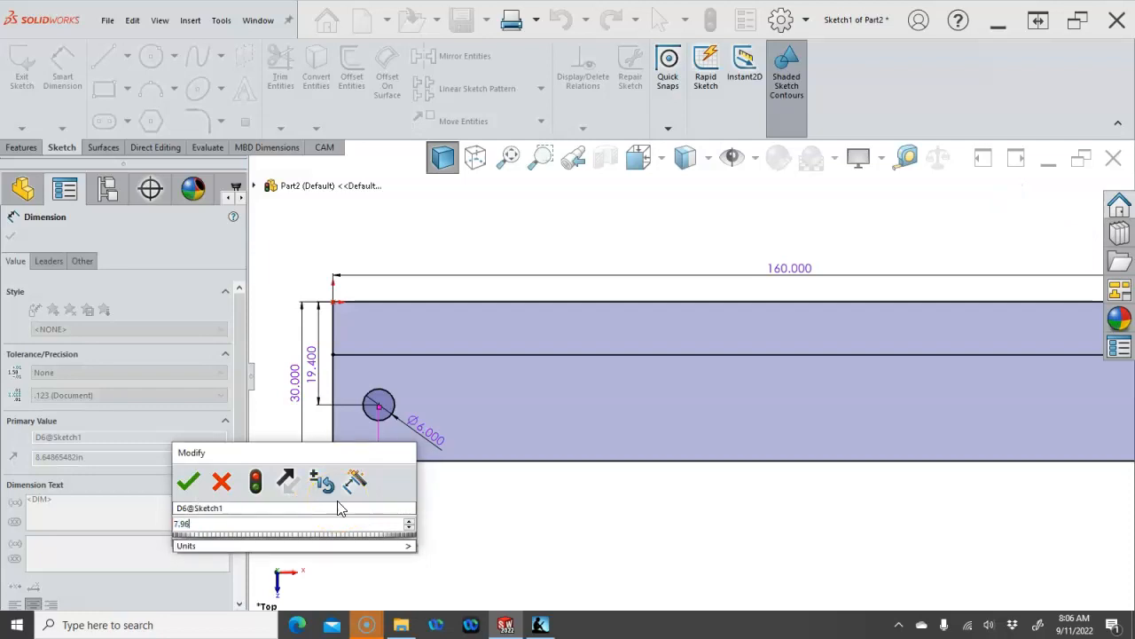
pyautogui.click(186, 479)
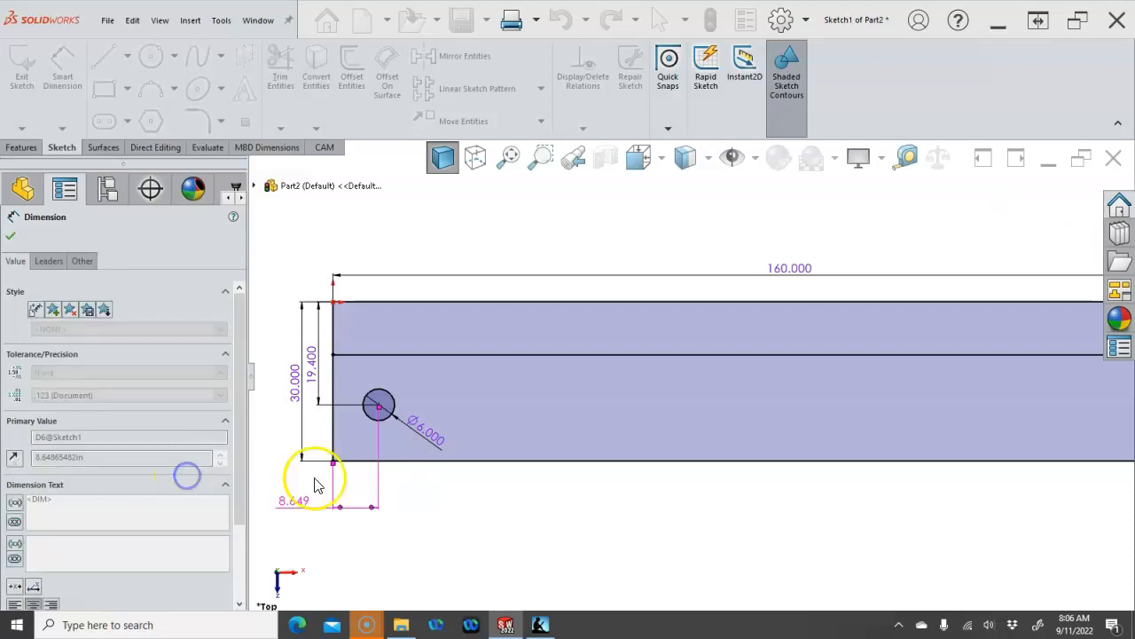
pyautogui.rightClick(543, 479)
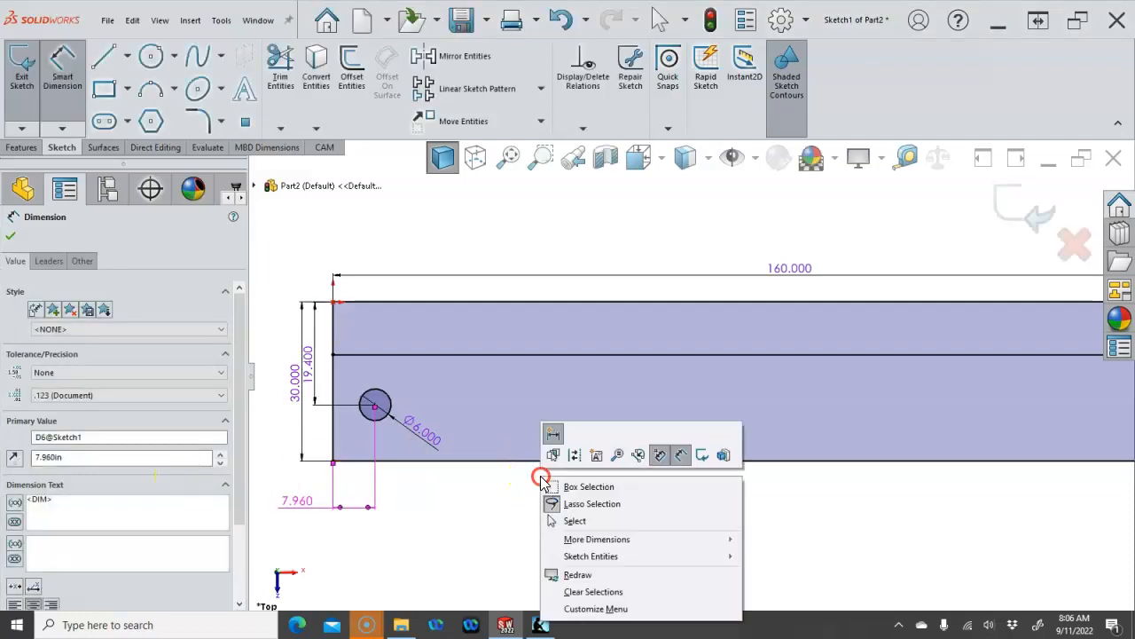
pyautogui.click(608, 519)
# Step: Set up a linear sketch pattern of the circle along the X-axis with 20 in spacing and 7 instances
pyautogui.click(388, 405)
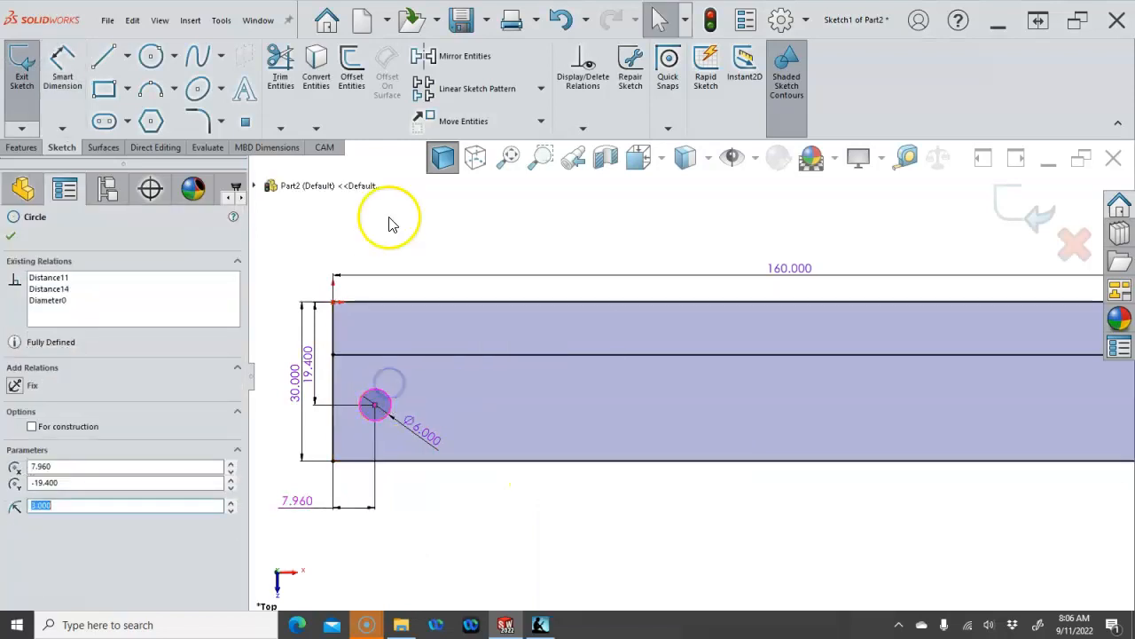
pyautogui.click(461, 89)
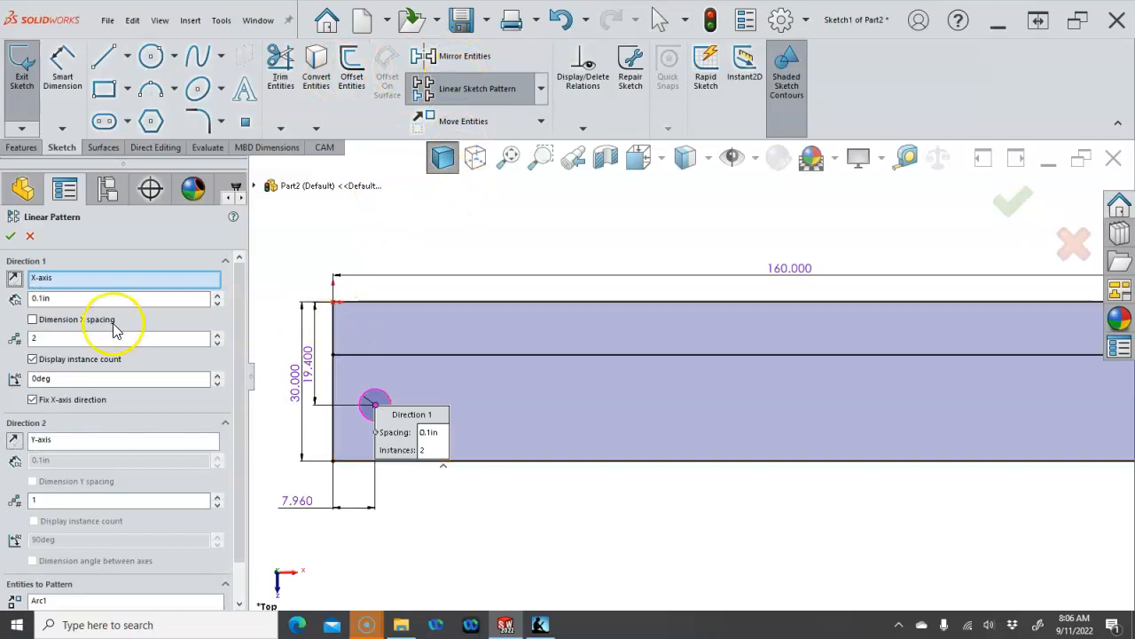
pyautogui.click(90, 300)
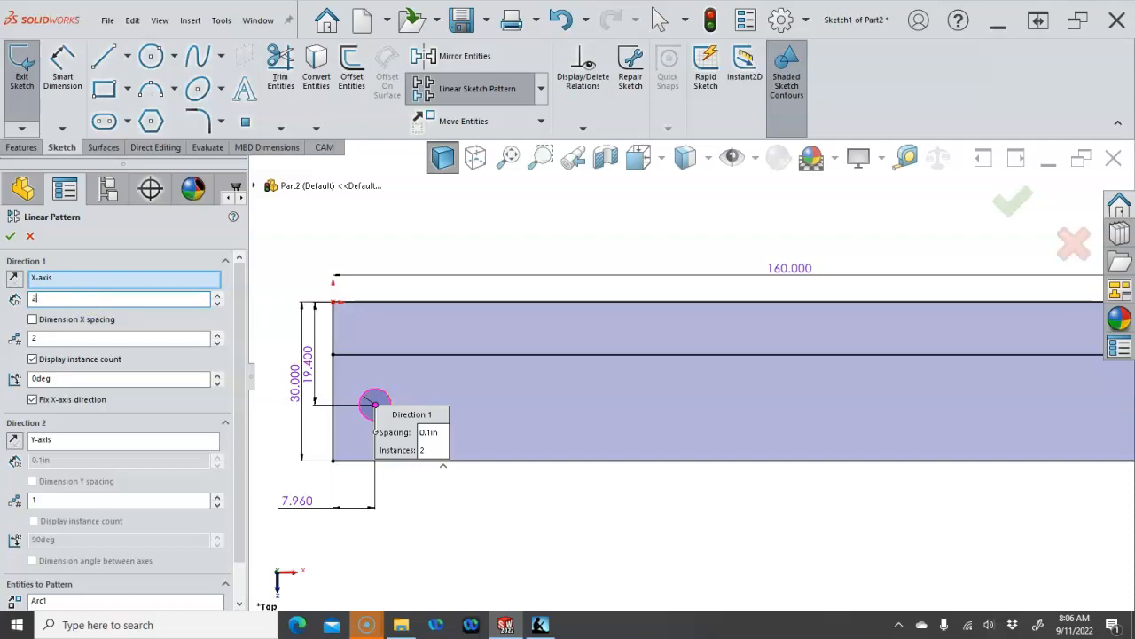
pyautogui.press('Tab')
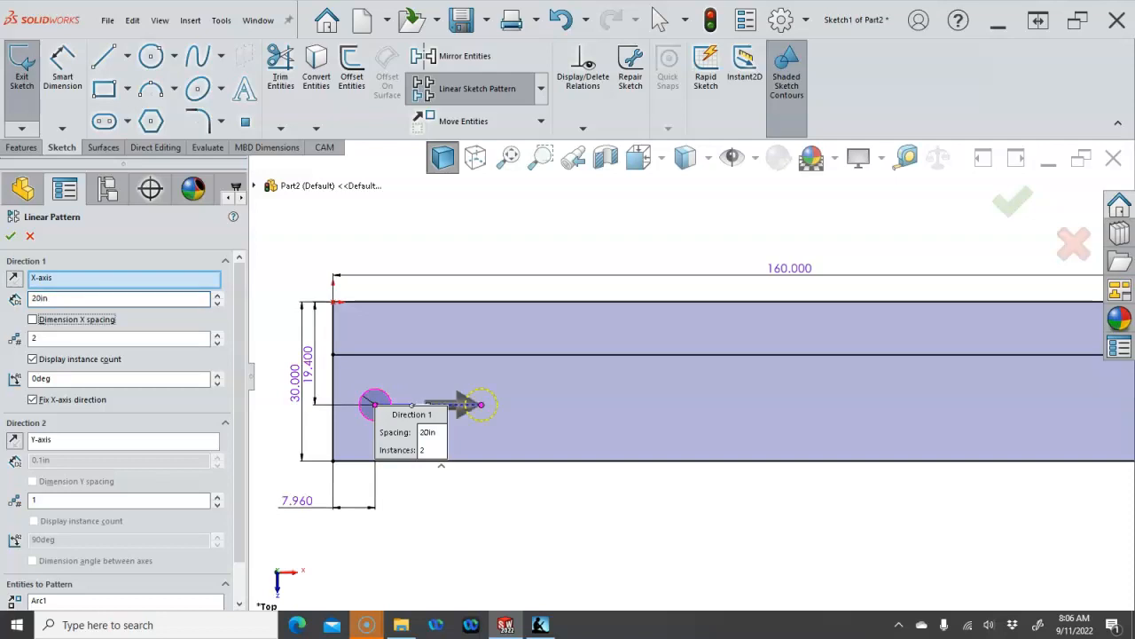
pyautogui.click(73, 337)
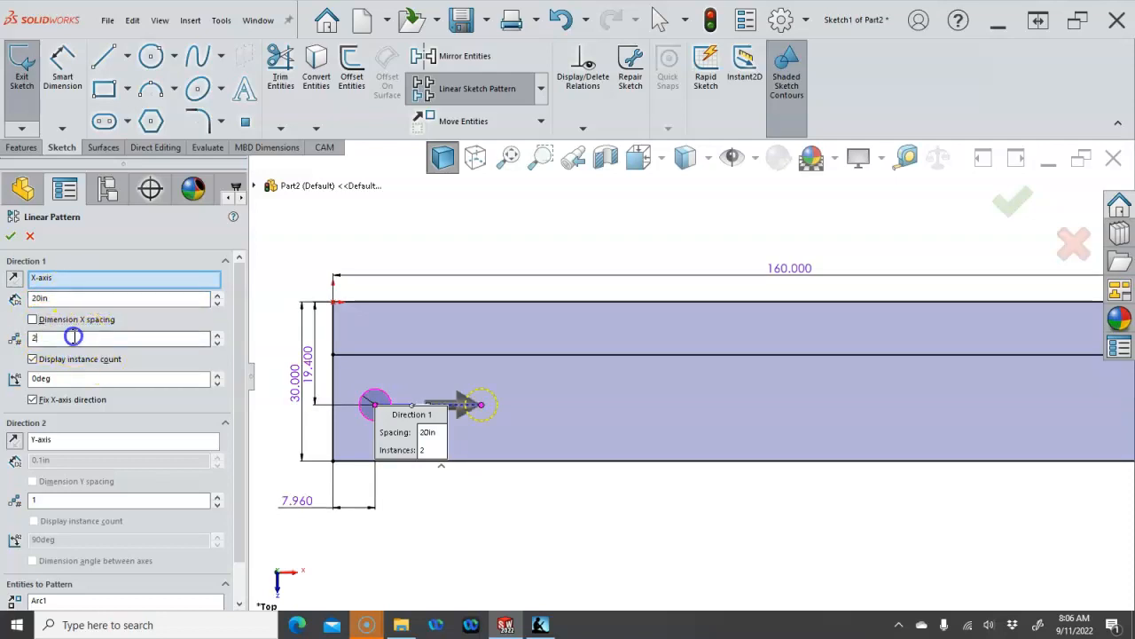
pyautogui.write('7')
pyautogui.press('Tab')
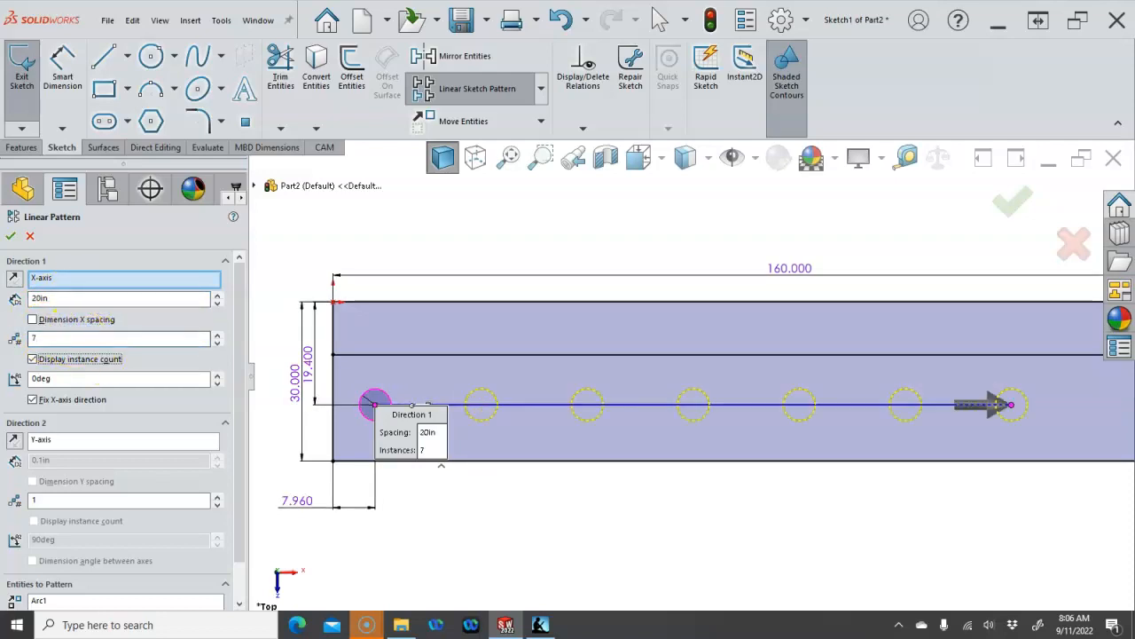
# Step: Set the circle pattern to 8 instances, include the X spacing dimension, and create the pattern
pyautogui.click(66, 337)
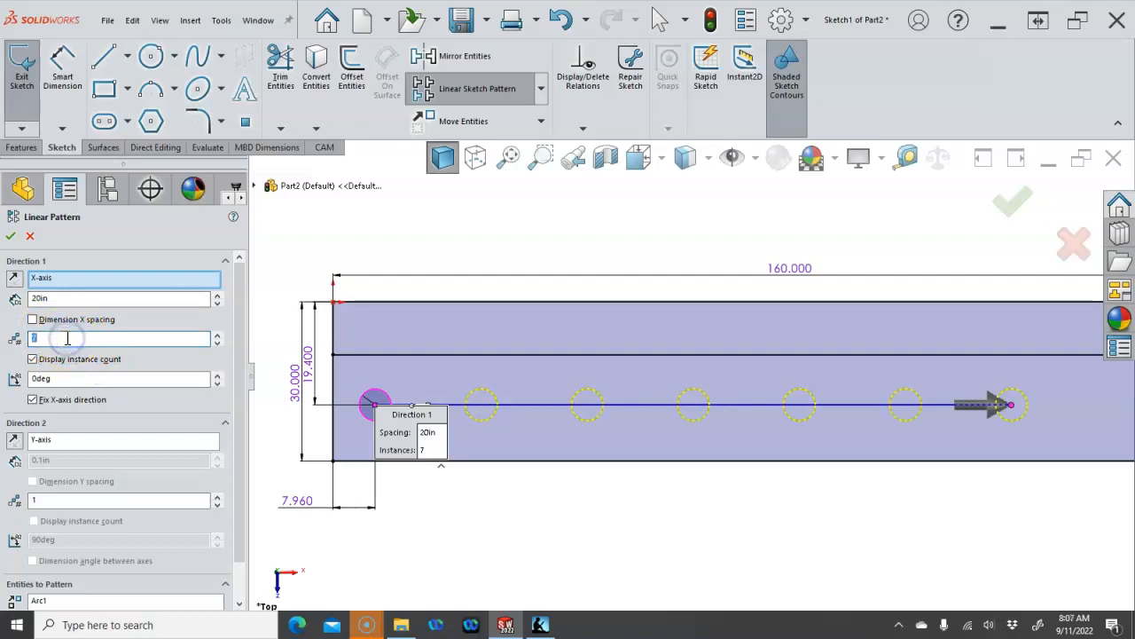
pyautogui.write('8')
pyautogui.press('Tab')
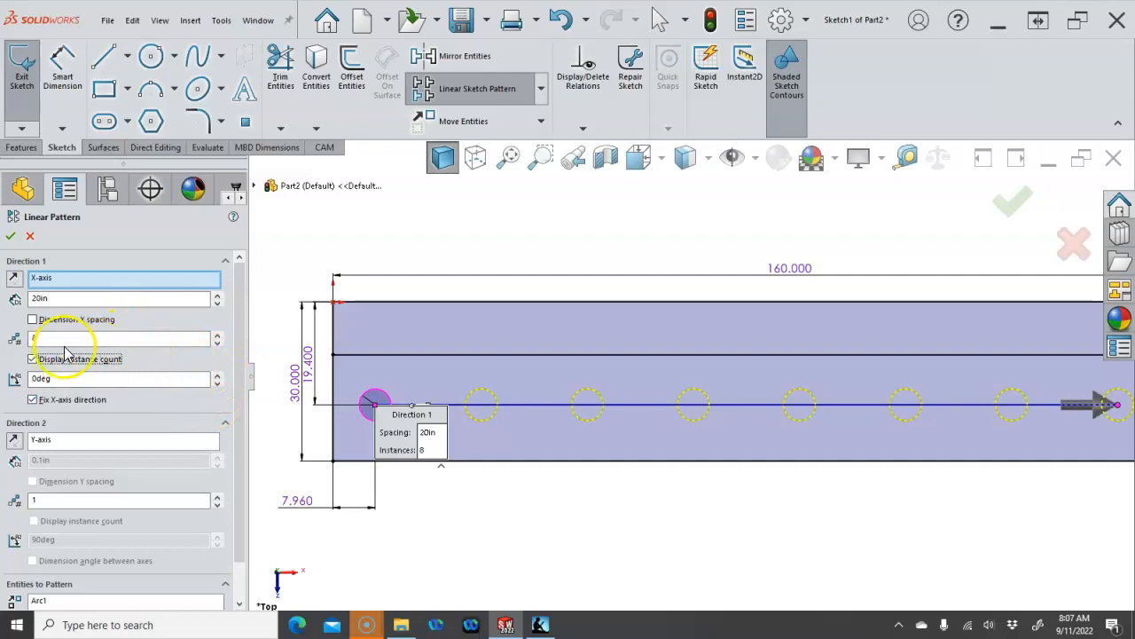
pyautogui.click(35, 319)
pyautogui.click(10, 236)
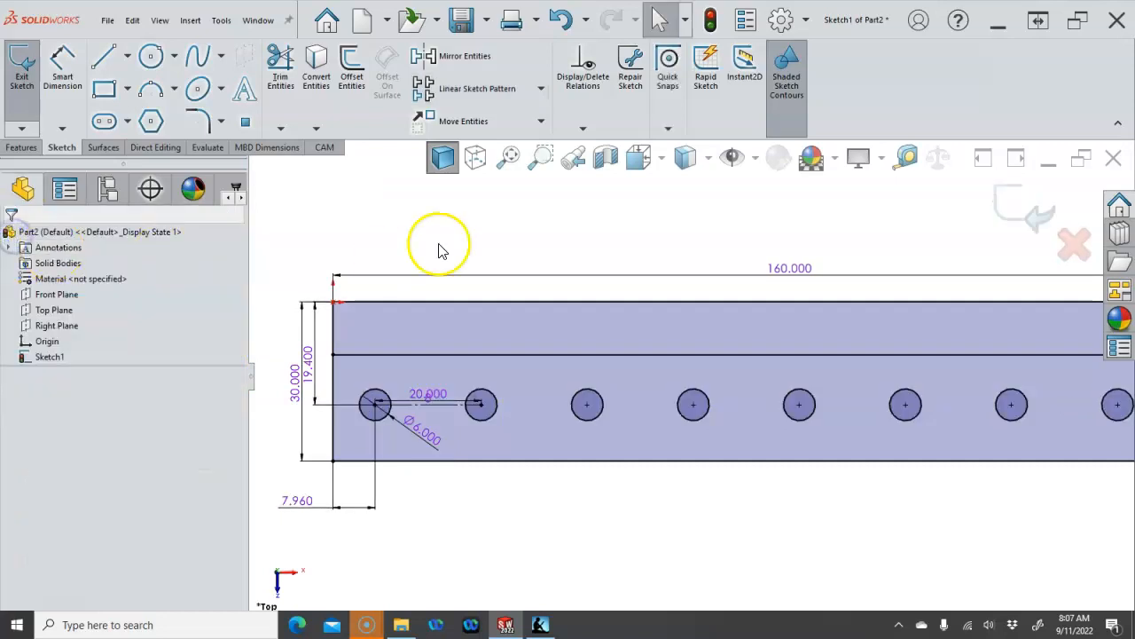
# Step: Switch the document's unit system from IPS to MMGS
pyautogui.press('f')
pyautogui.scroll(-3, 717, 342)
pyautogui.scroll(2, 717, 343)
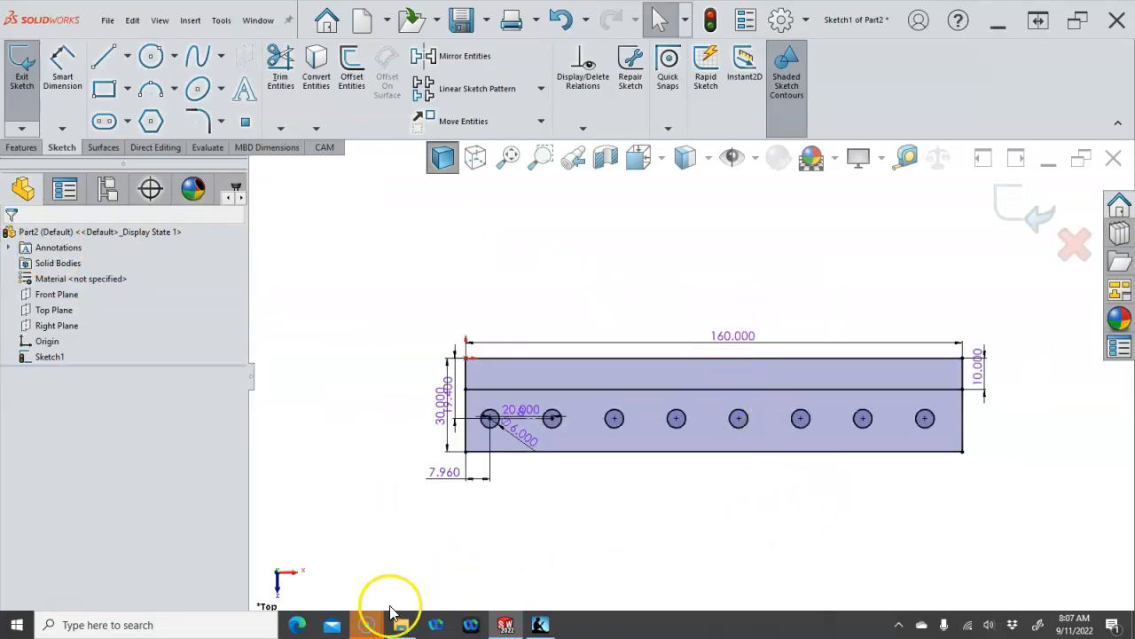
pyautogui.moveTo(373, 626)
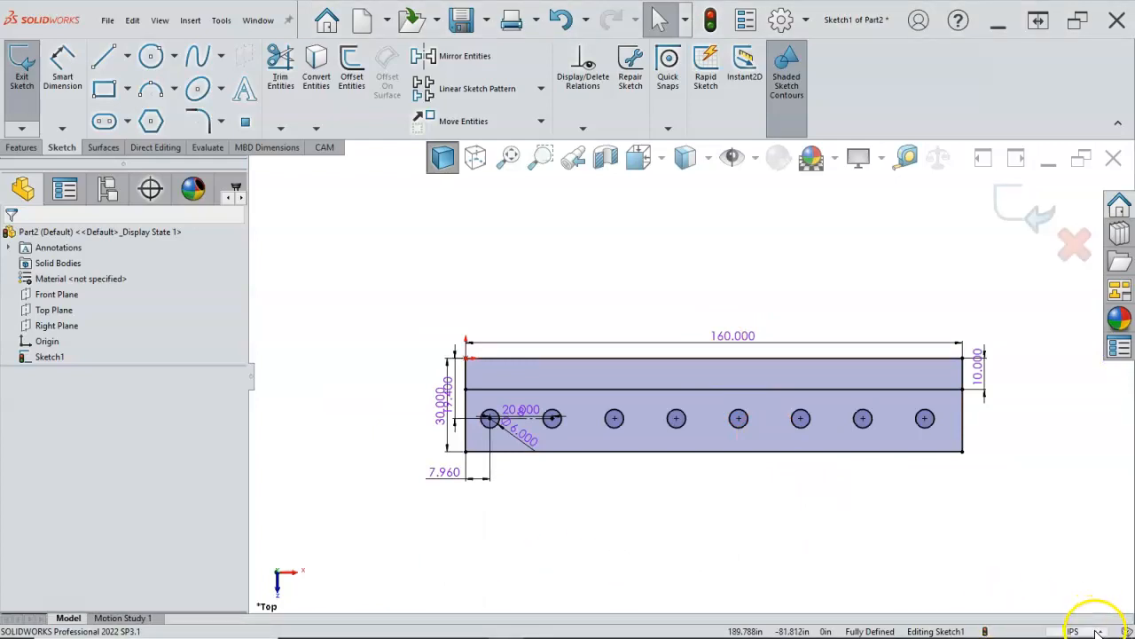
pyautogui.click(1098, 632)
pyautogui.click(1061, 572)
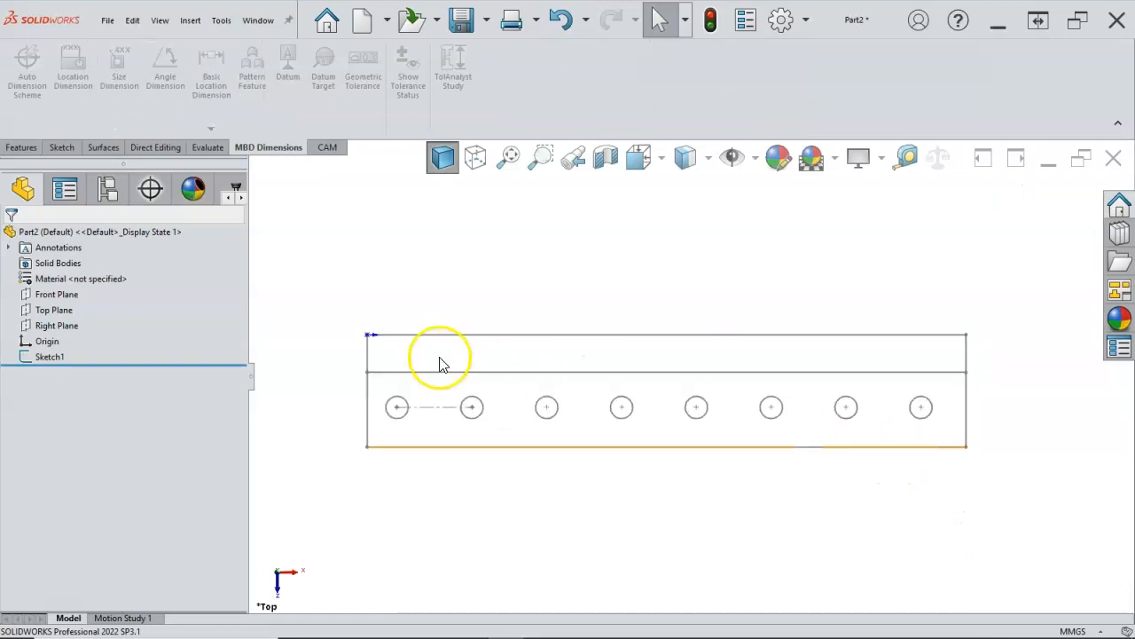
# Step: Reopen Sketch1 for editing and move the first circle's vertical position dimension outside the rectangle's height dimension
pyautogui.rightClick(74, 357)
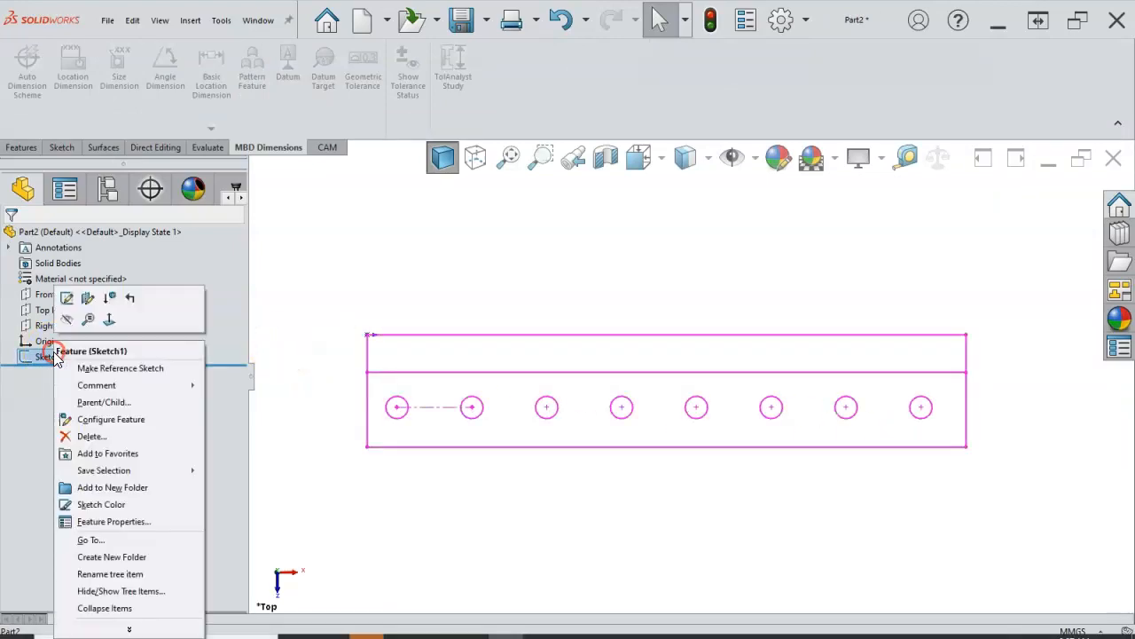
pyautogui.click(67, 300)
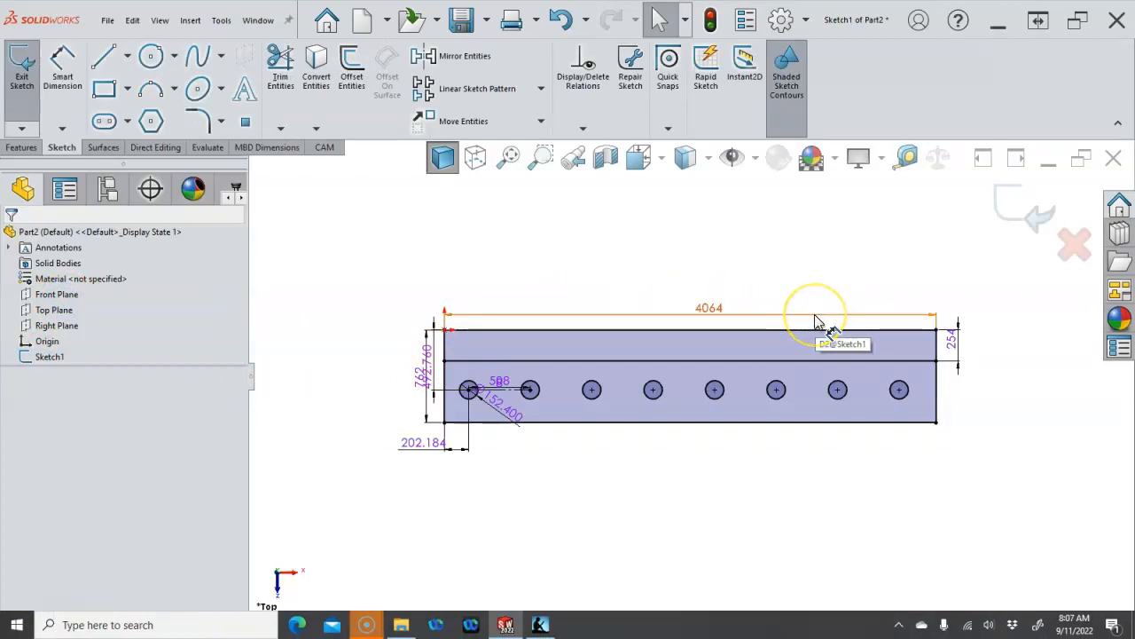
pyautogui.moveTo(418, 382); pyautogui.dragTo(393, 382)
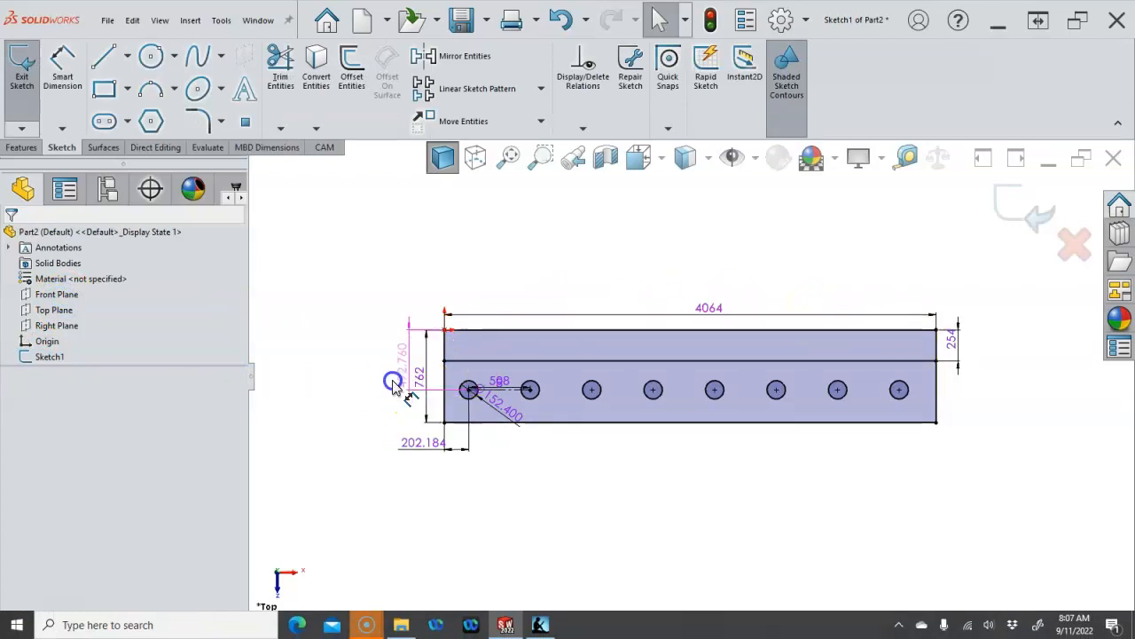
# Step: Start scaling sketch entities and box-select the entire sketch, including all rectangle lines, the dividing line and the eight circles
pyautogui.click(900, 468)
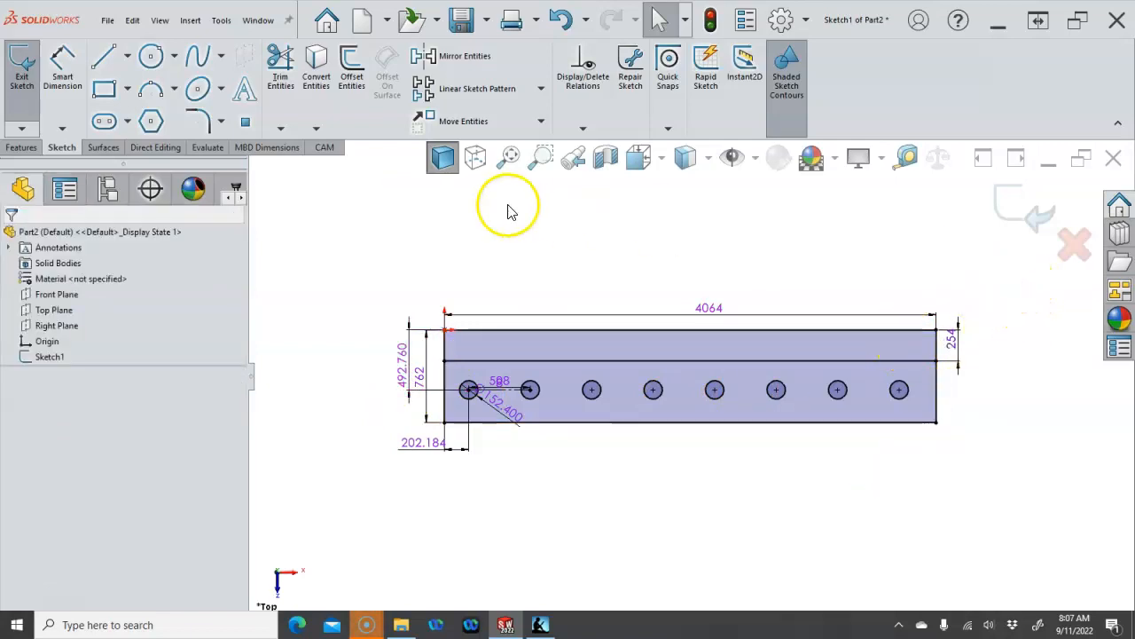
pyautogui.click(540, 122)
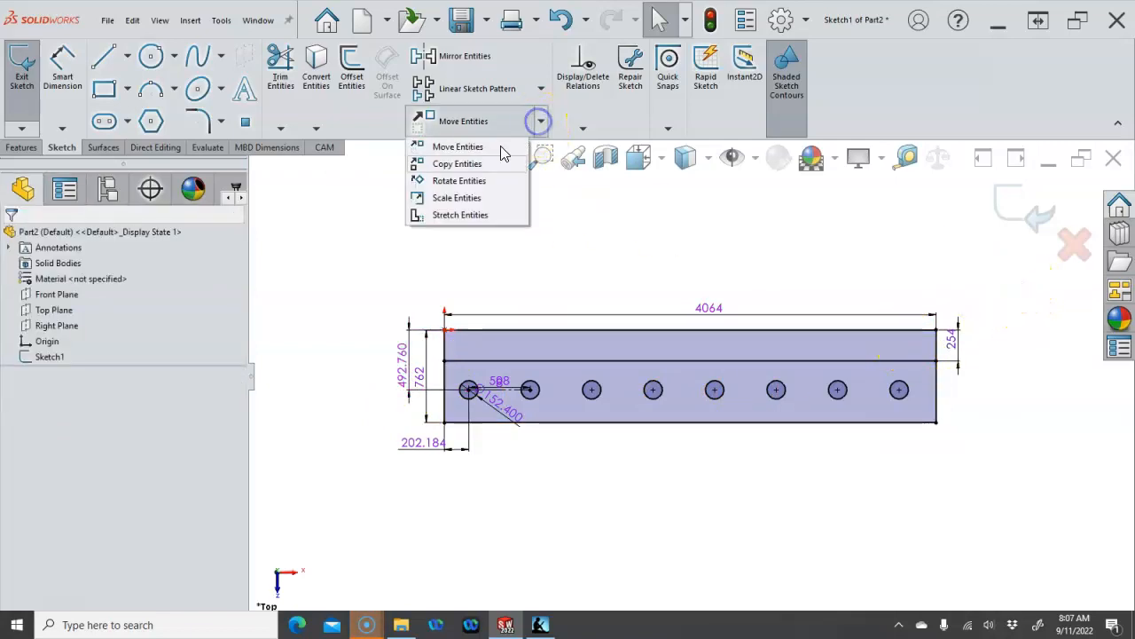
pyautogui.click(458, 198)
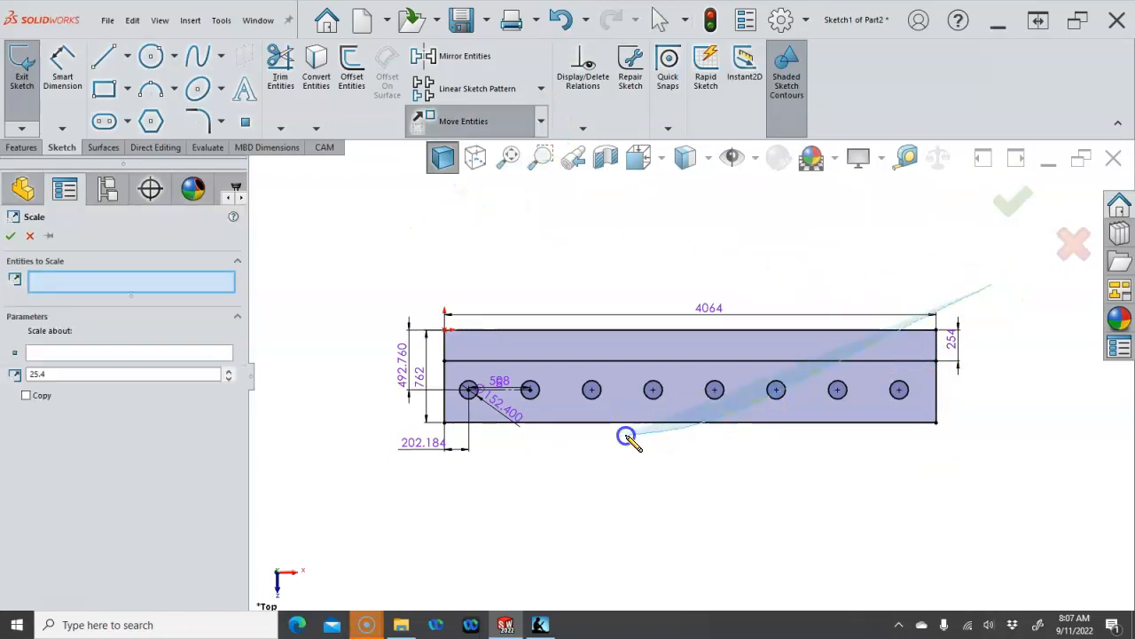
pyautogui.rightClick(657, 245)
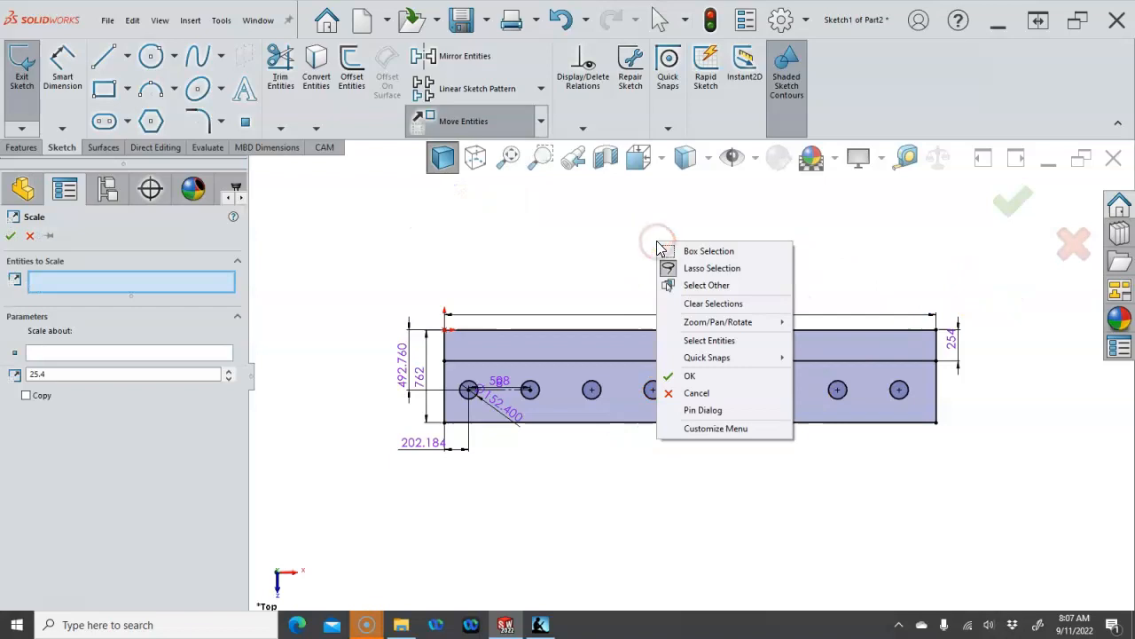
pyautogui.click(700, 251)
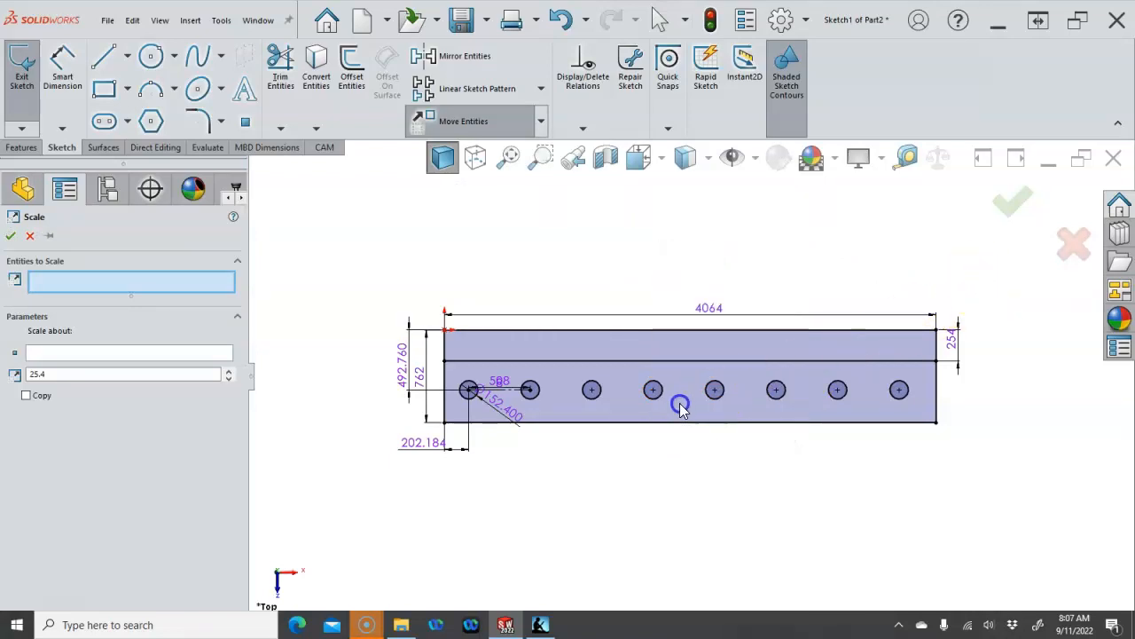
pyautogui.moveTo(681, 403); pyautogui.dragTo(684, 401)
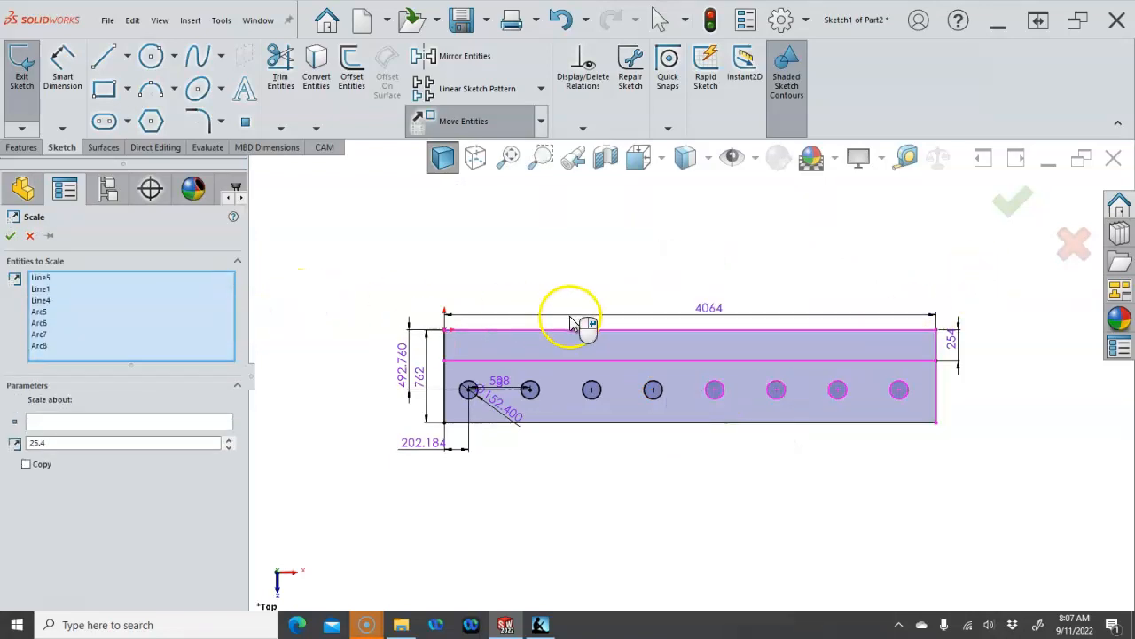
pyautogui.click(1007, 277)
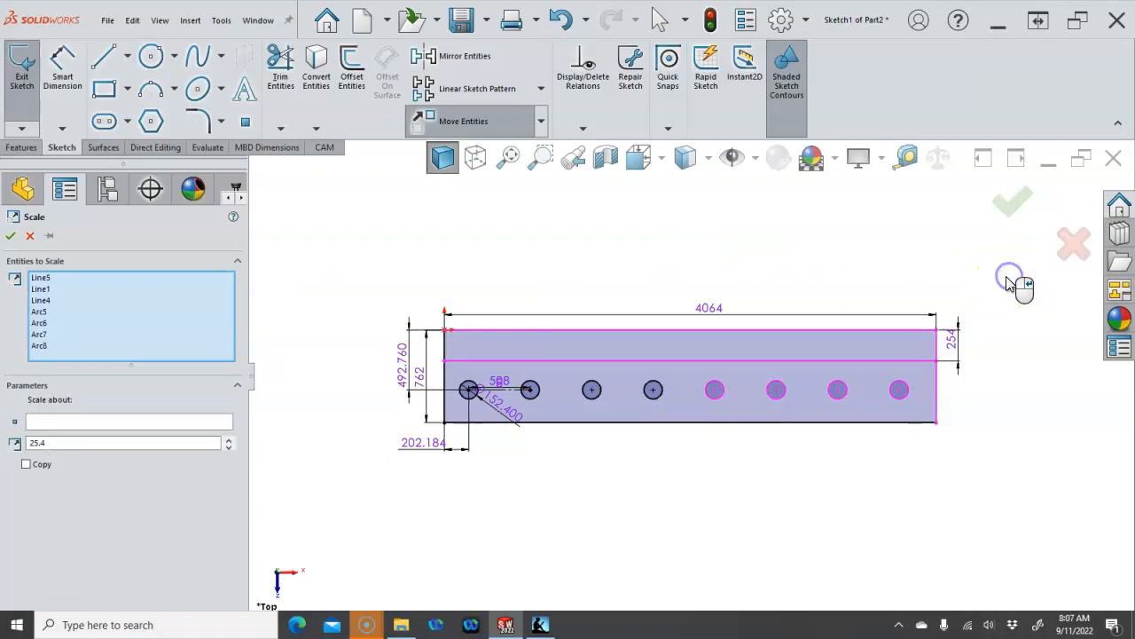
pyautogui.moveTo(399, 271)
pyautogui.mouseDown()
pyautogui.moveTo(947, 506)
pyautogui.moveTo(975, 486)
pyautogui.mouseUp()
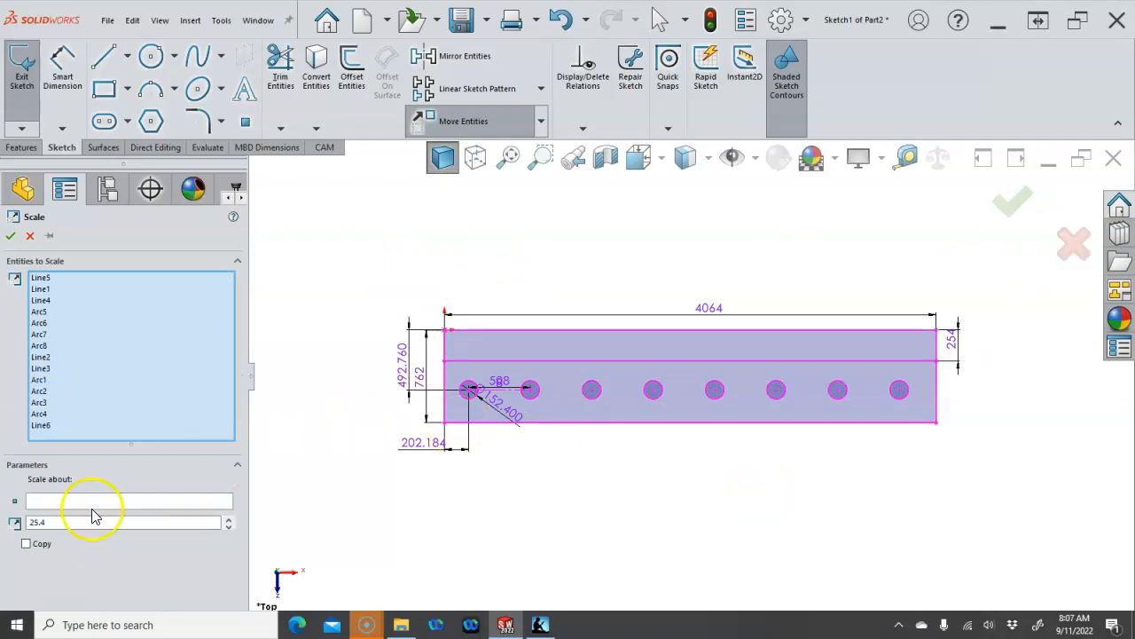
# Step: Try to scale the selected sketch entities about the rectangle's lower-left corner by a factor of 0.03937
pyautogui.doubleClick(67, 521)
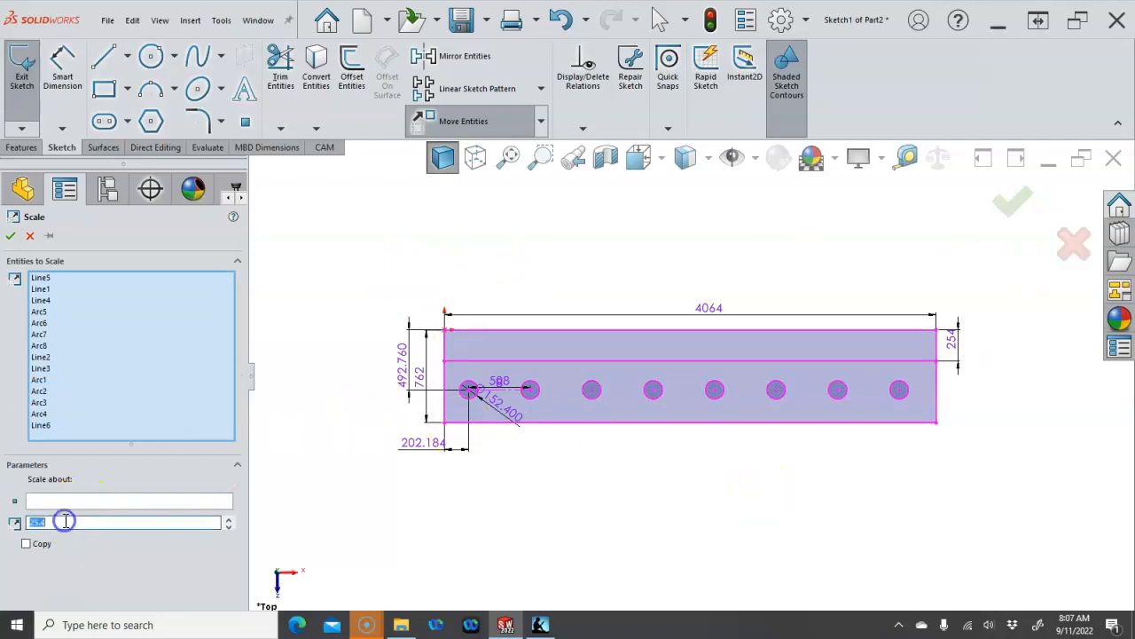
pyautogui.click(55, 502)
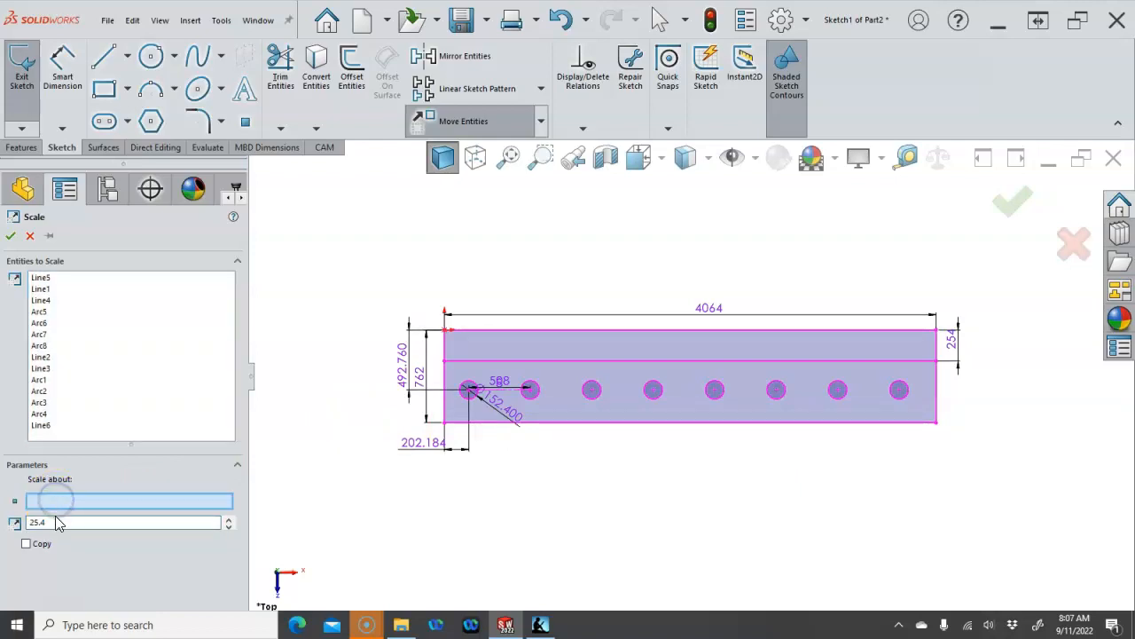
pyautogui.click(446, 423)
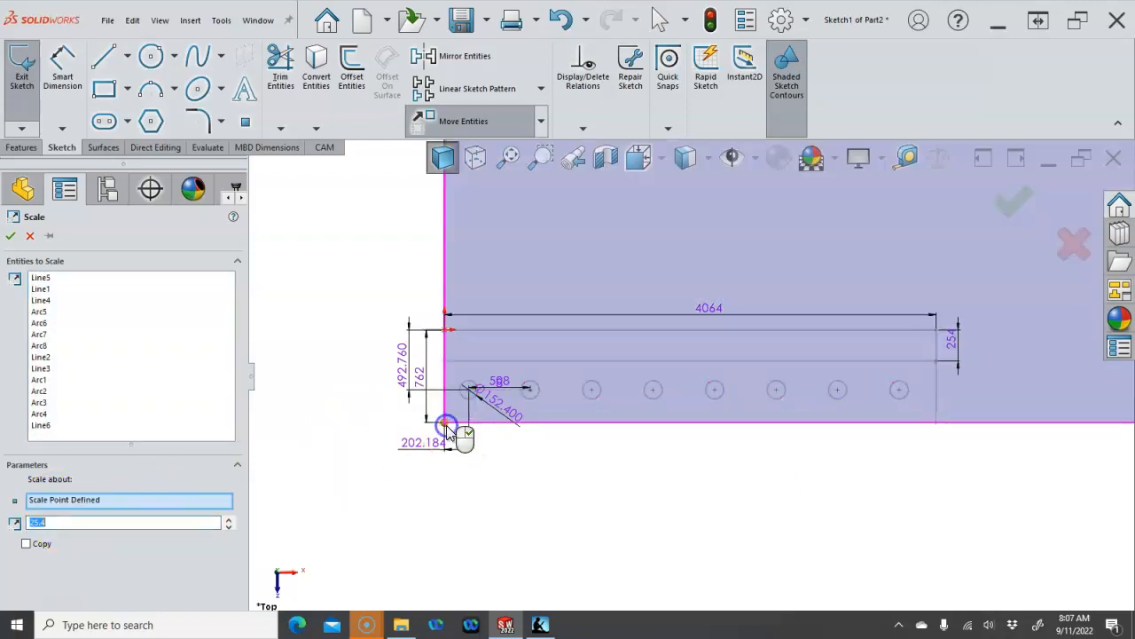
pyautogui.click(50, 523)
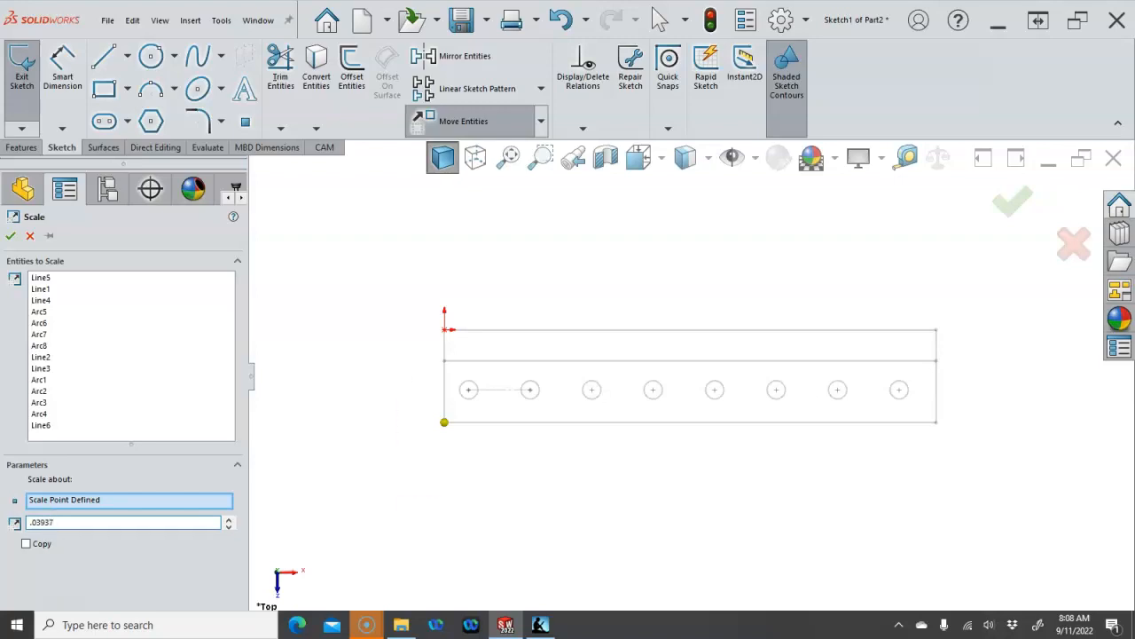
pyautogui.press('Return')
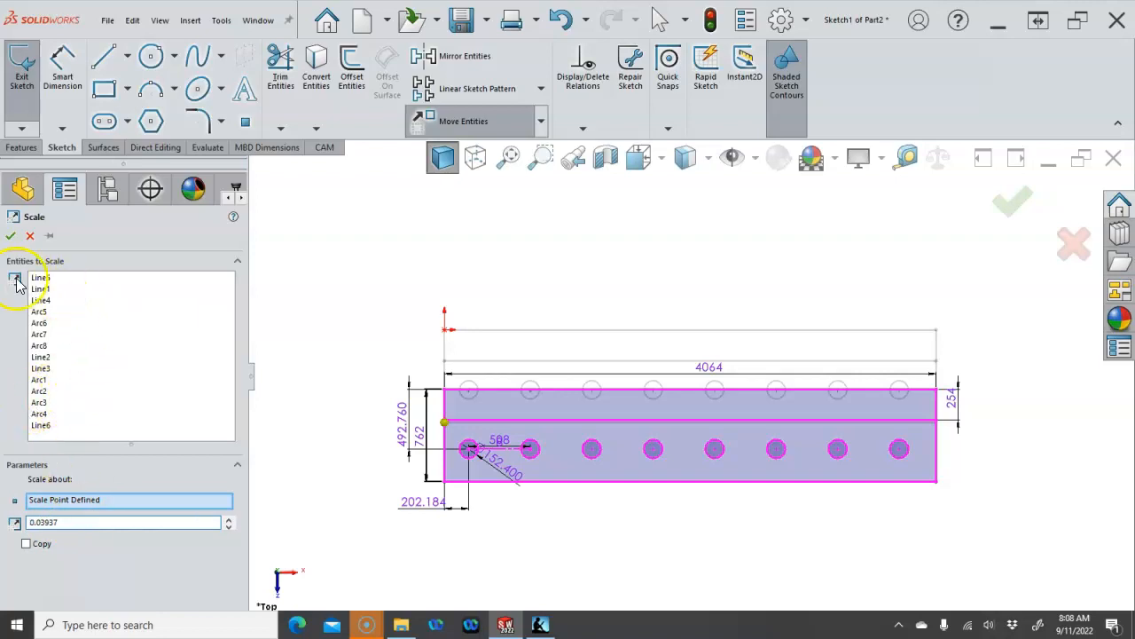
pyautogui.click(10, 236)
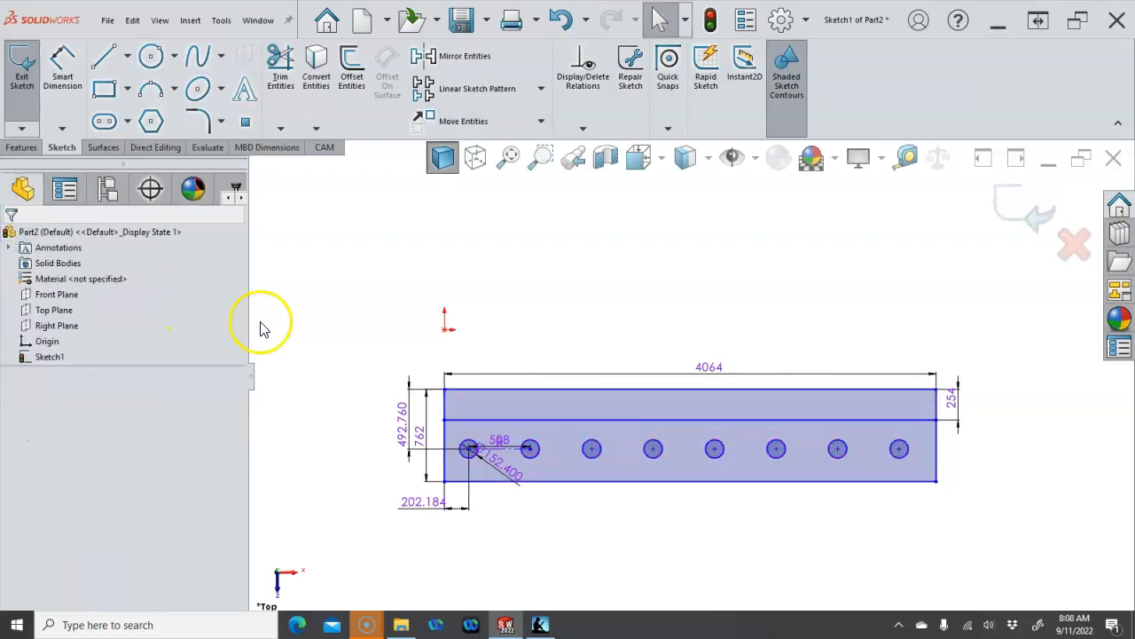
# Step: Move the sketch so the rectangle's upper-left corner is back on the origin
pyautogui.scroll(-2, 646, 448)
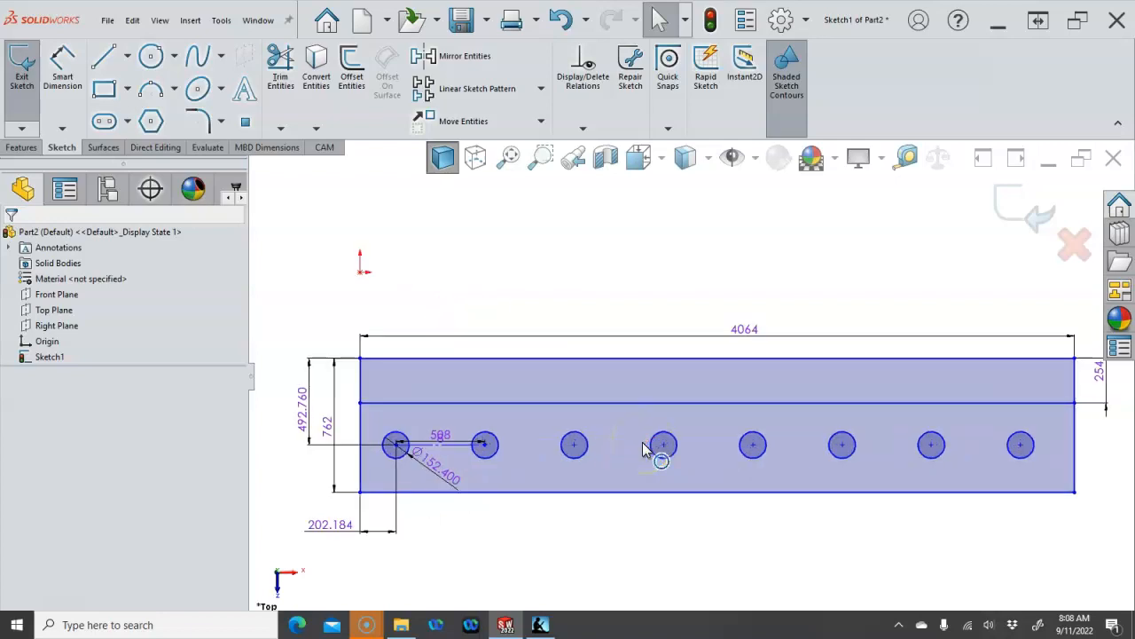
pyautogui.scroll(2, 701, 497)
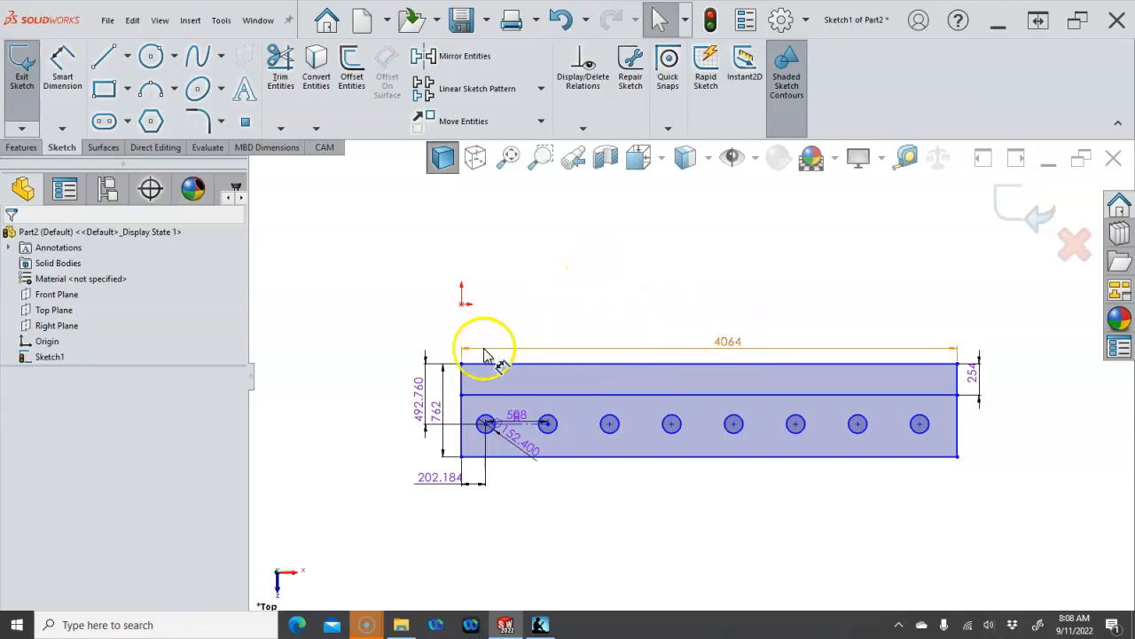
pyautogui.moveTo(462, 364)
pyautogui.mouseDown()
pyautogui.moveTo(494, 321)
pyautogui.moveTo(462, 305)
pyautogui.mouseUp()
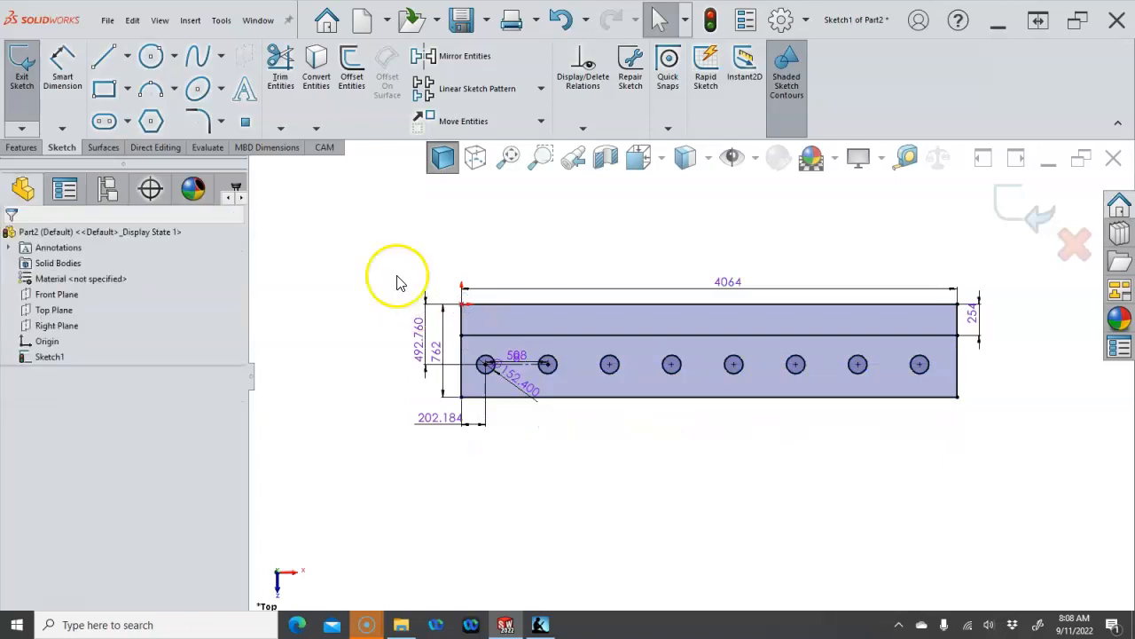
# Step: Delete all the sketch's distance and diameter relations, from Distance2 through Diameter0, keeping the geometric and pattern relations
pyautogui.click(583, 73)
pyautogui.moveTo(224, 344); pyautogui.dragTo(230, 403)
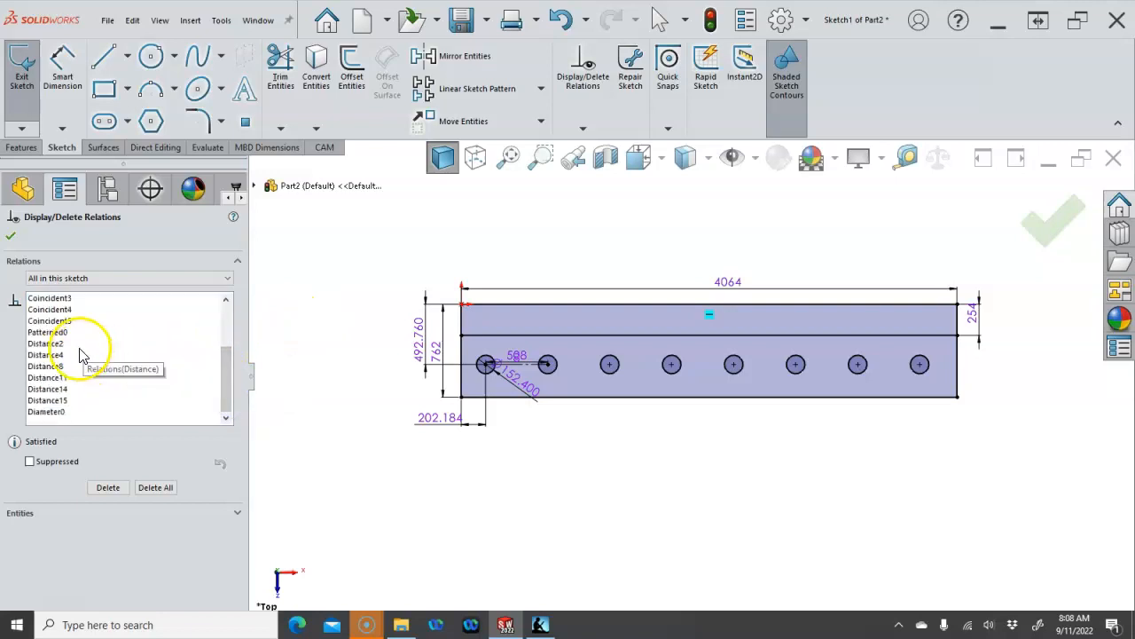
pyautogui.click(45, 343)
pyautogui.keyDown('shift'); pyautogui.click(54, 400); pyautogui.keyUp('shift')
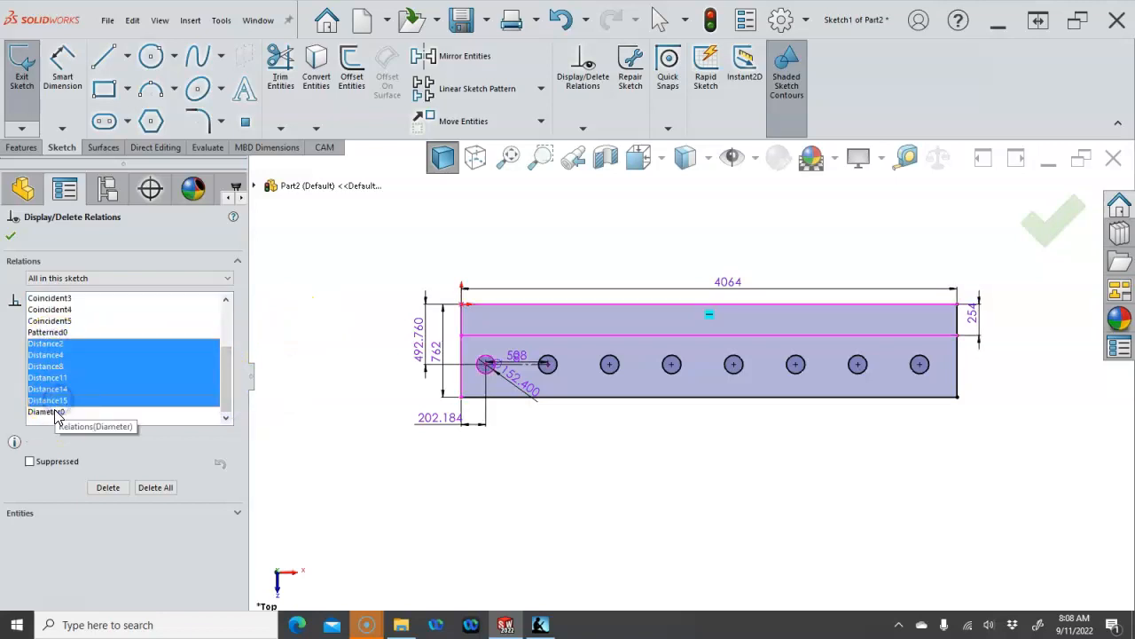
pyautogui.rightClick(53, 401)
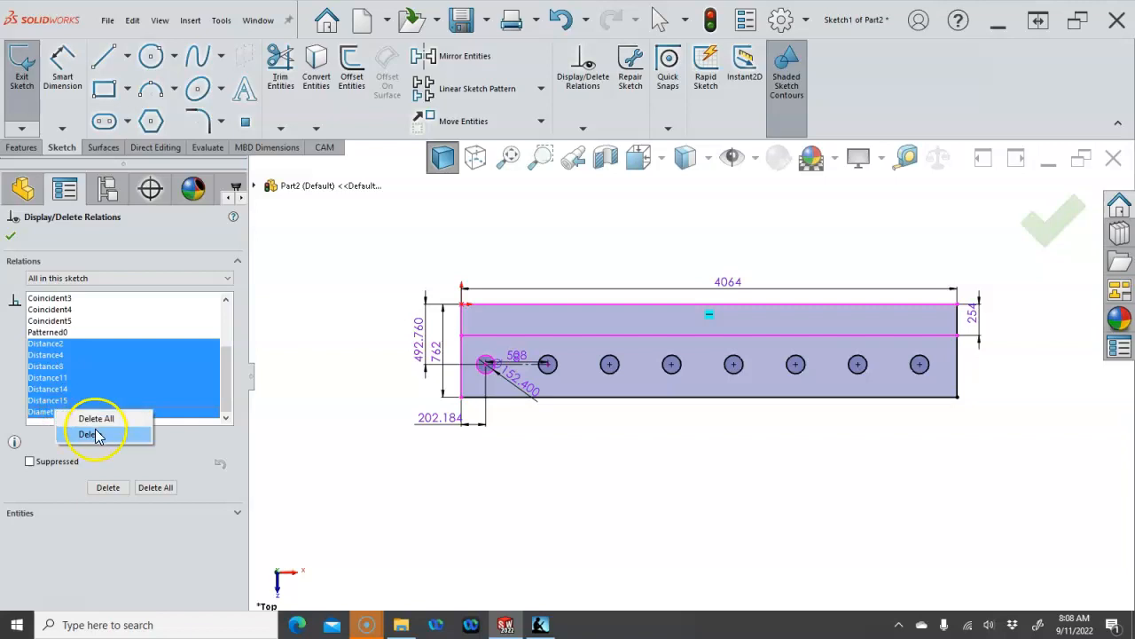
pyautogui.click(89, 433)
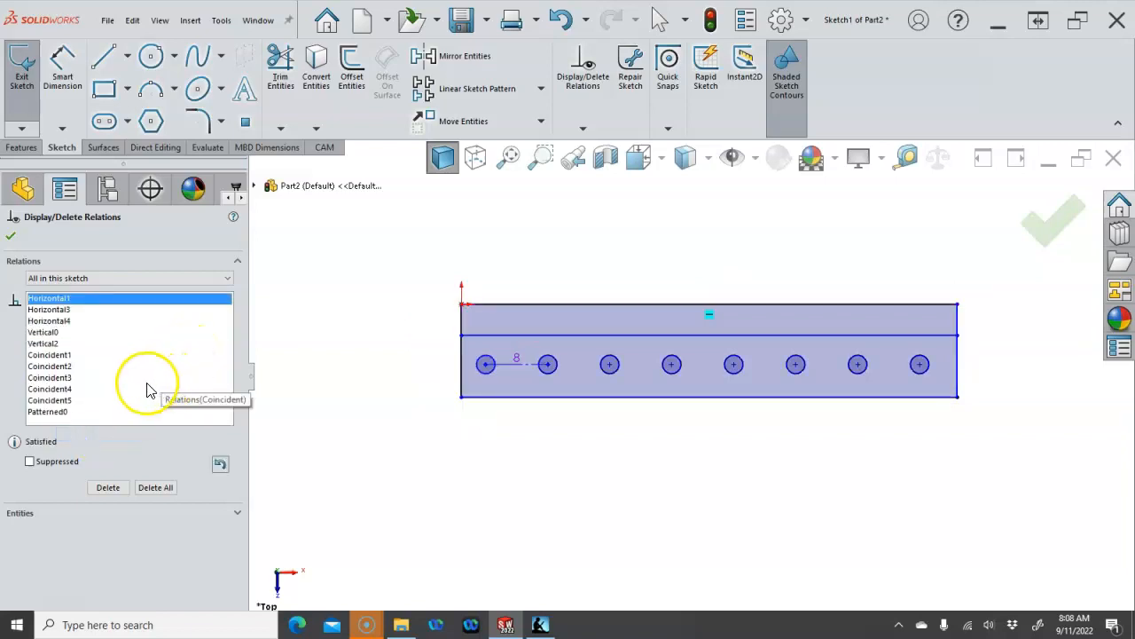
pyautogui.click(11, 238)
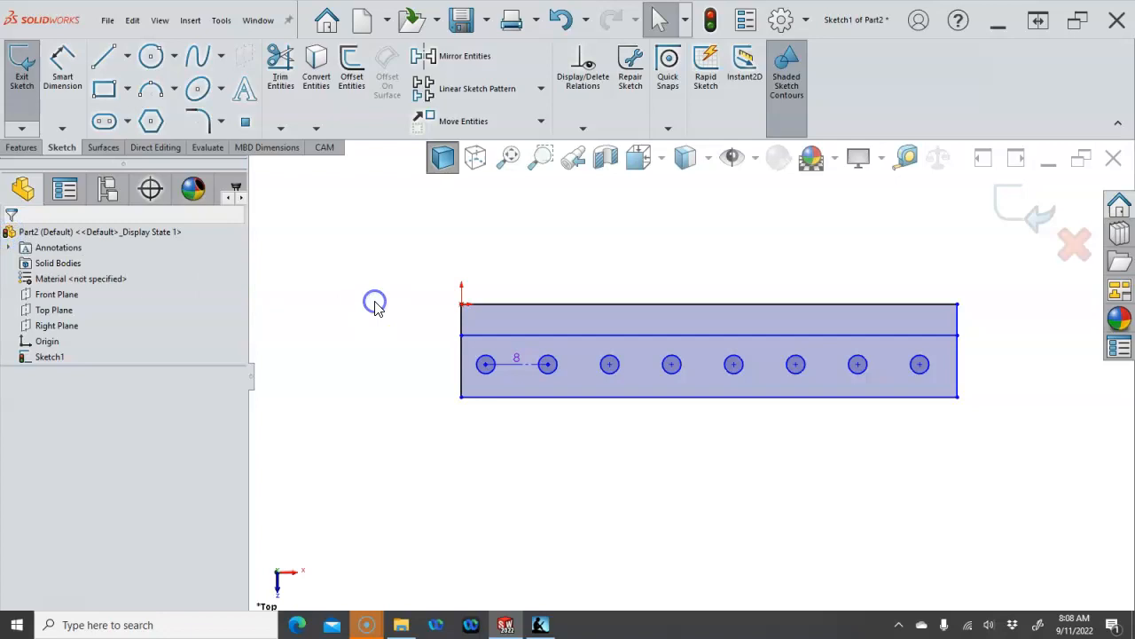
# Step: Select the whole sketch and scale it about the origin by a factor of 0.03937
pyautogui.moveTo(400, 268)
pyautogui.mouseDown()
pyautogui.moveTo(704, 391)
pyautogui.moveTo(1056, 458)
pyautogui.moveTo(993, 451)
pyautogui.mouseUp()
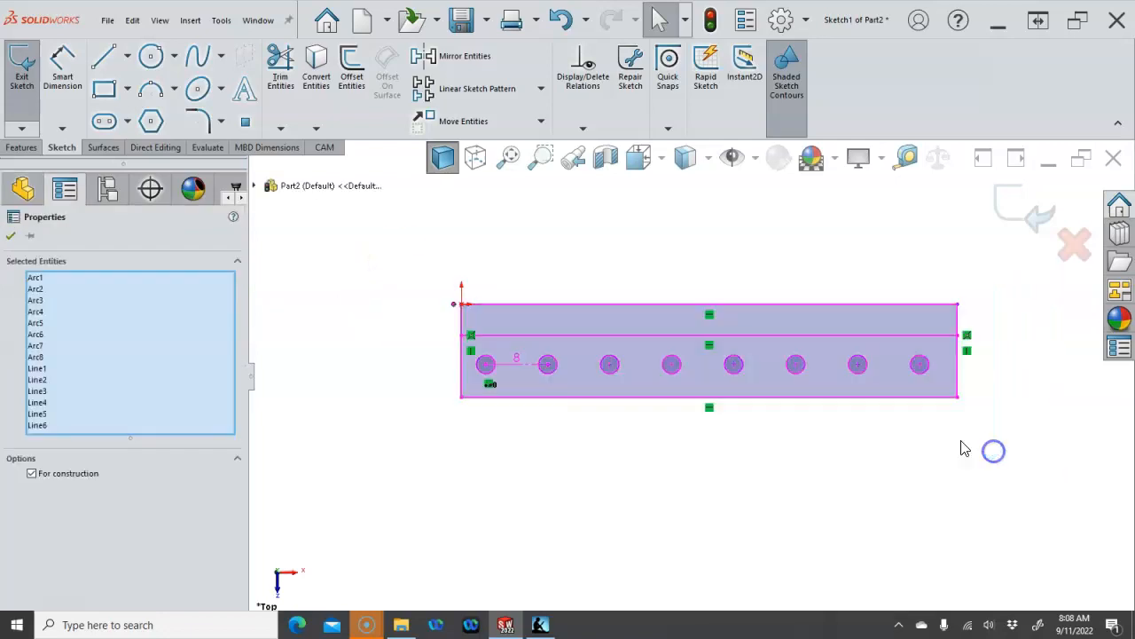
pyautogui.click(540, 120)
pyautogui.click(457, 198)
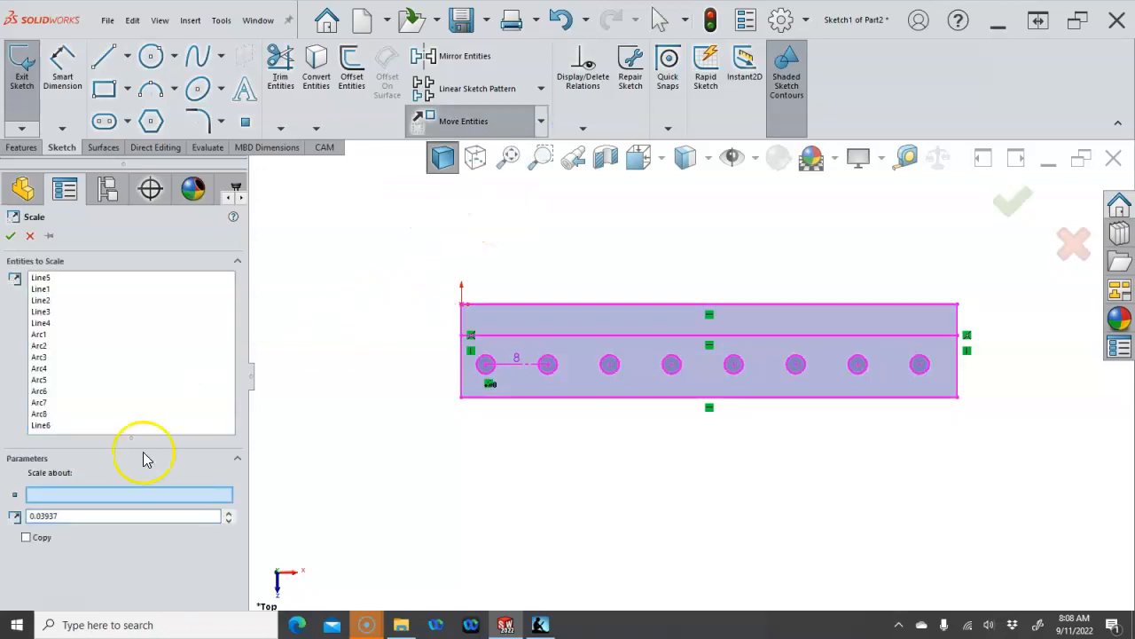
pyautogui.click(461, 304)
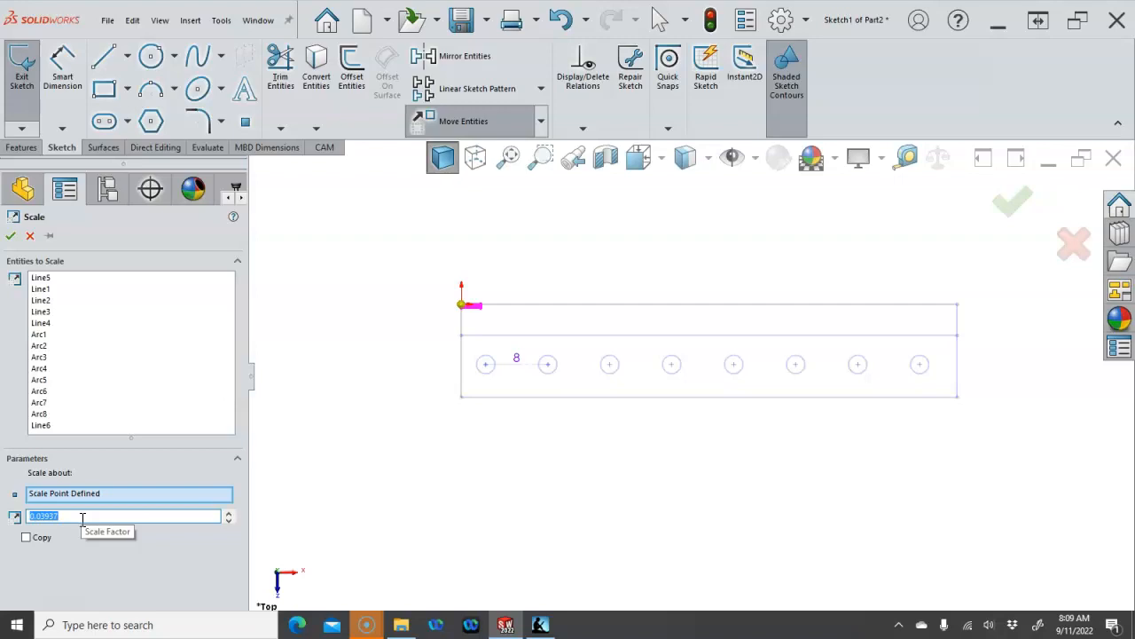
pyautogui.click(12, 236)
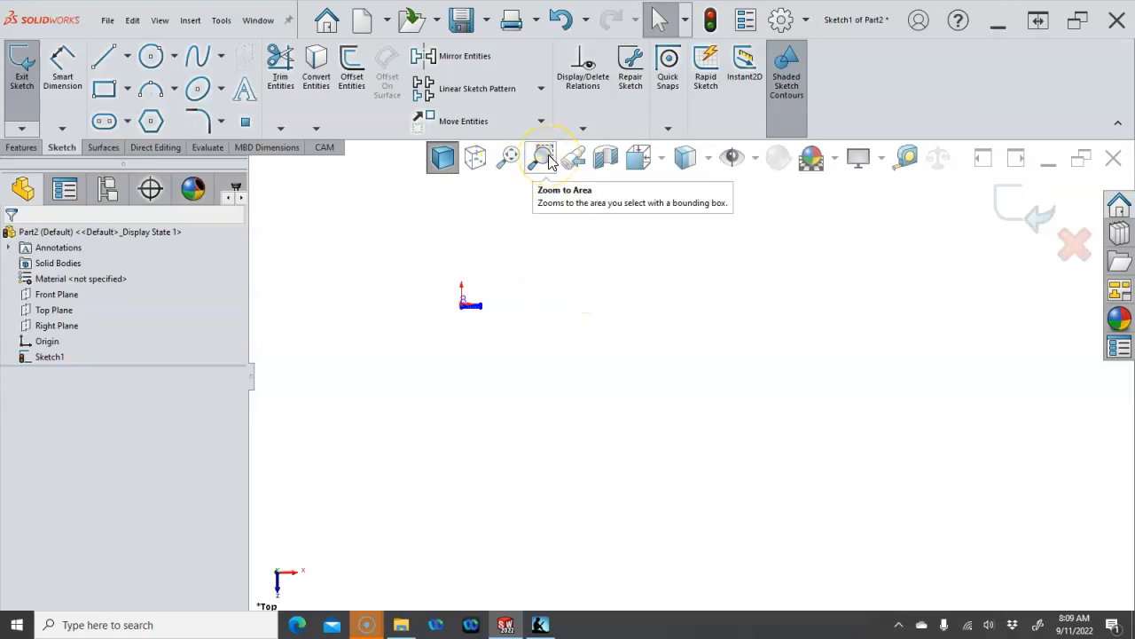
# Step: Dimension the scaled rectangle's overall length along its top edge, accepting the proposed value
pyautogui.scroll(-5, 433, 325)
pyautogui.scroll(-4, 566, 394)
pyautogui.scroll(-10, 728, 384)
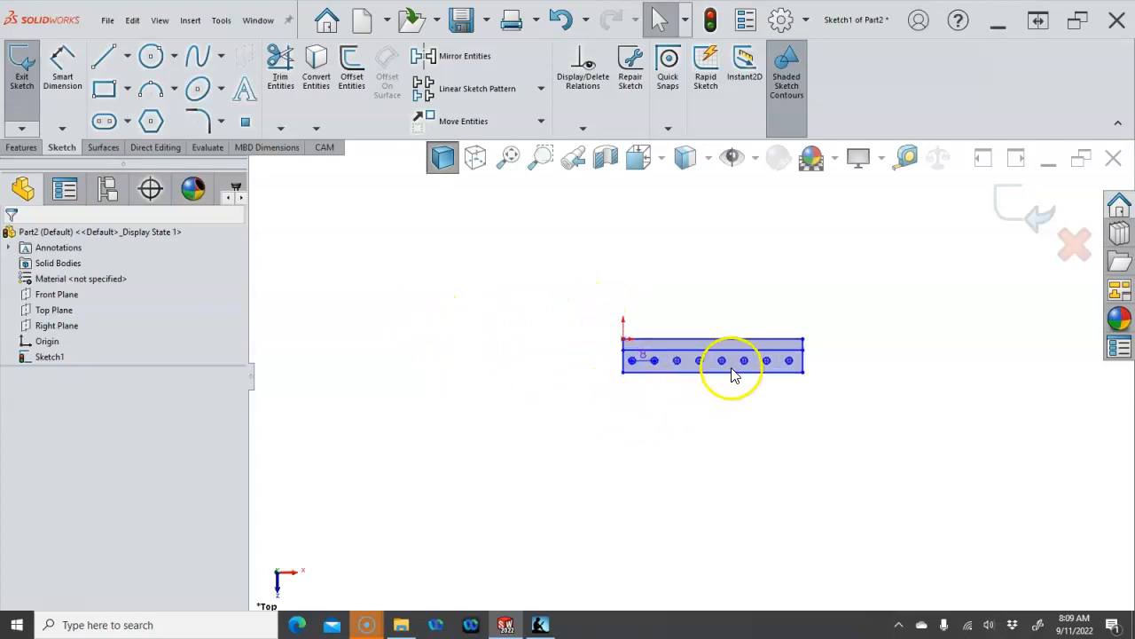
pyautogui.scroll(2, 642, 414)
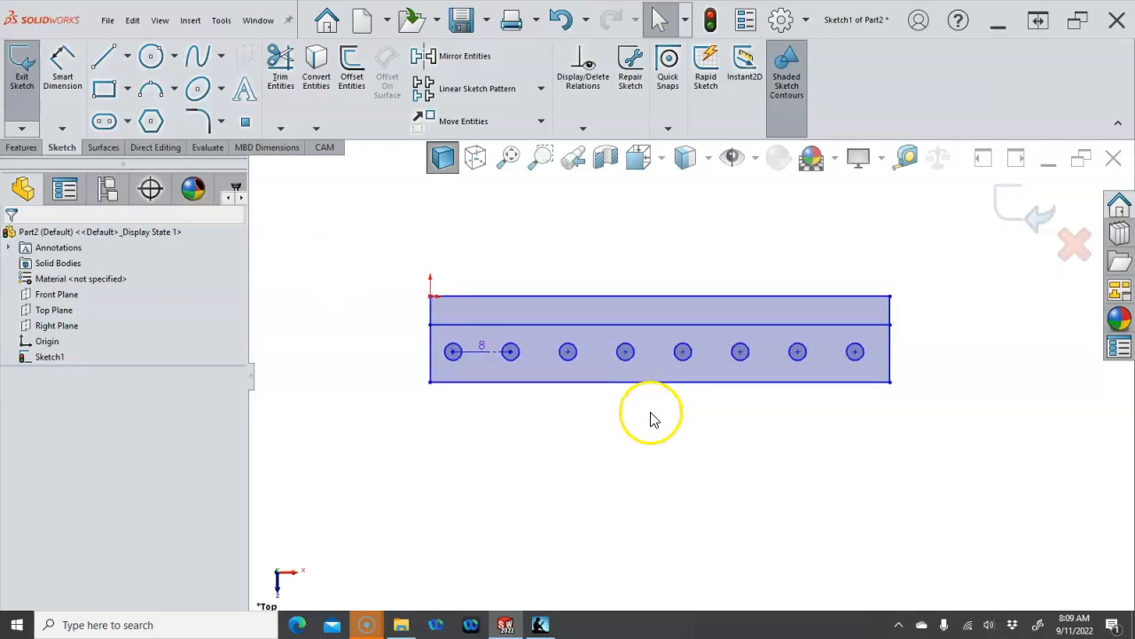
pyautogui.rightClick(725, 436)
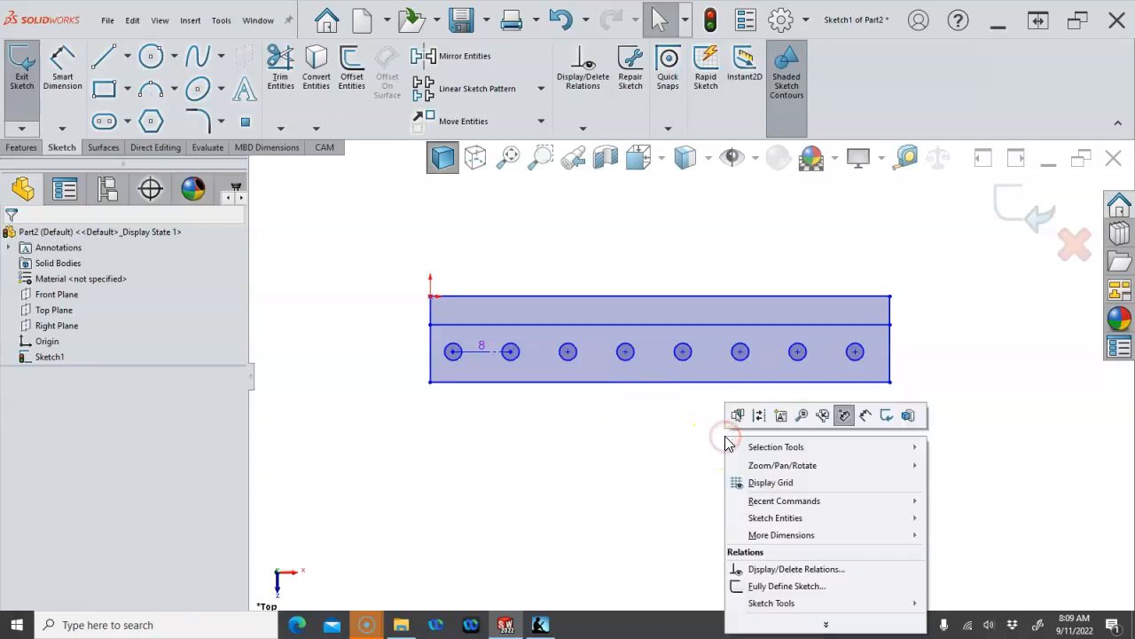
pyautogui.click(876, 421)
pyautogui.click(704, 296)
pyautogui.click(707, 257)
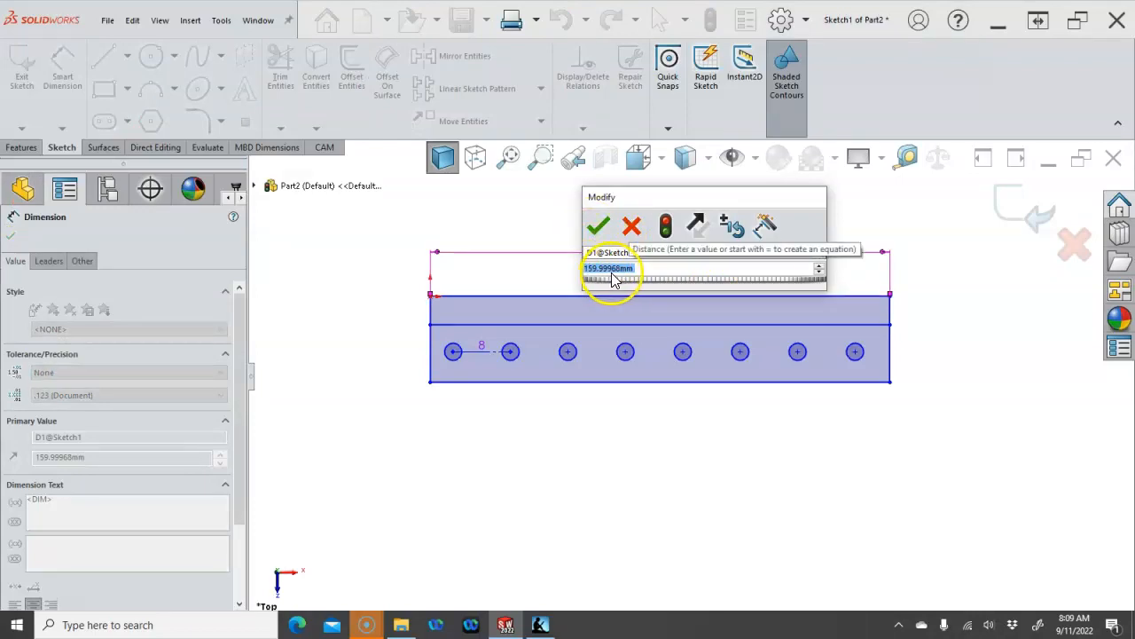
pyautogui.click(599, 227)
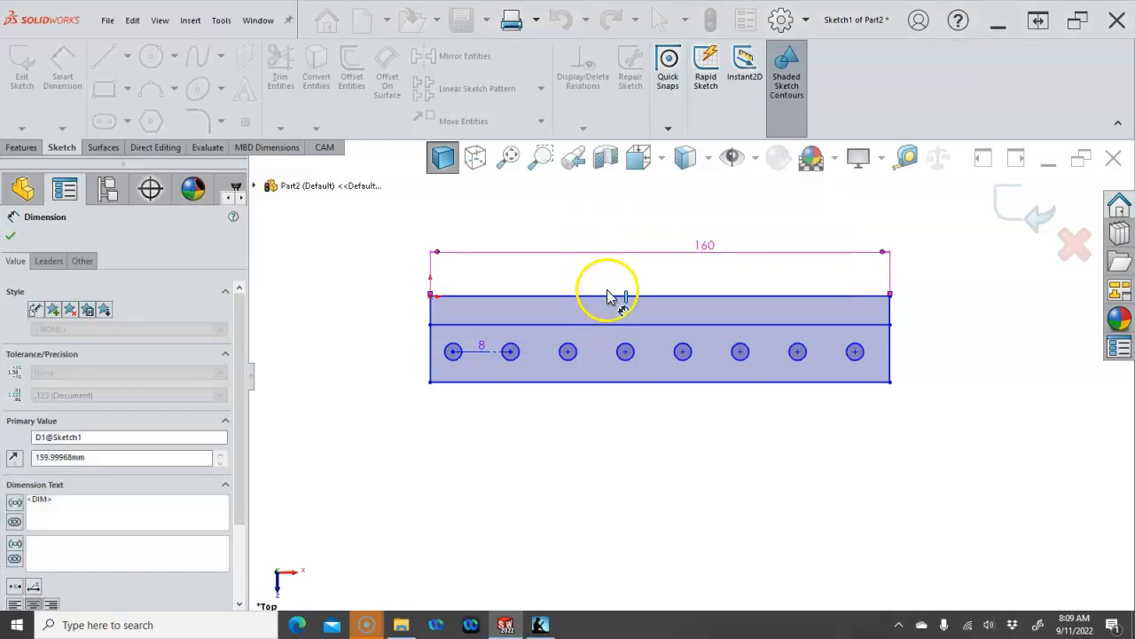
# Step: Dimension the dividing line's distance from the top edge and the rectangle's overall height along its left edge, accepting the proposed values
pyautogui.click(603, 324)
pyautogui.click(444, 298)
pyautogui.click(392, 274)
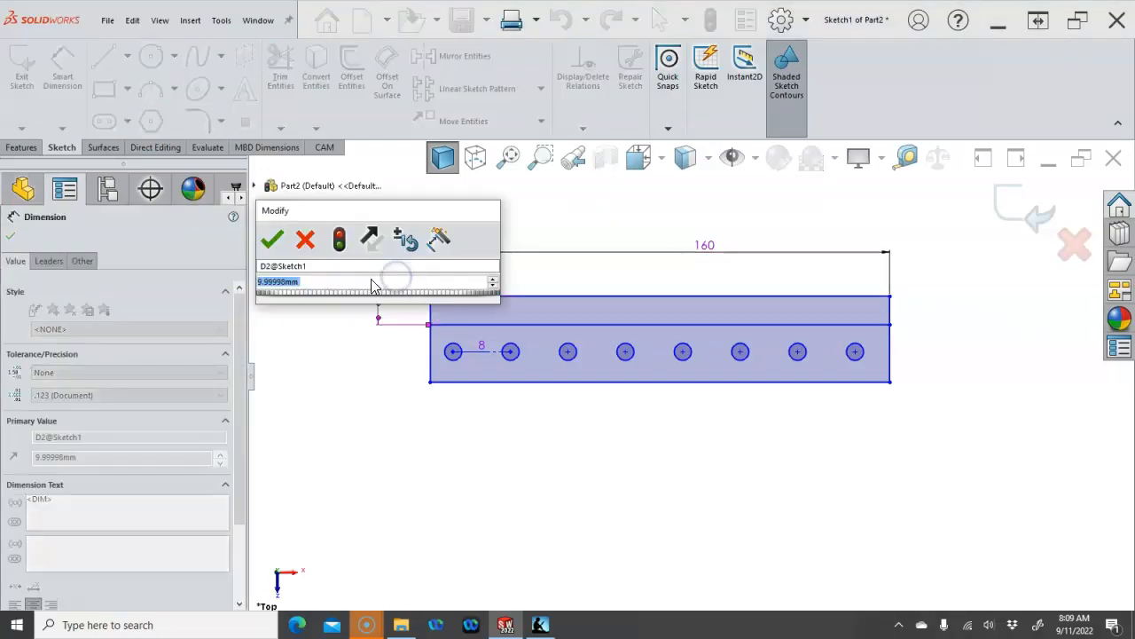
pyautogui.click(271, 238)
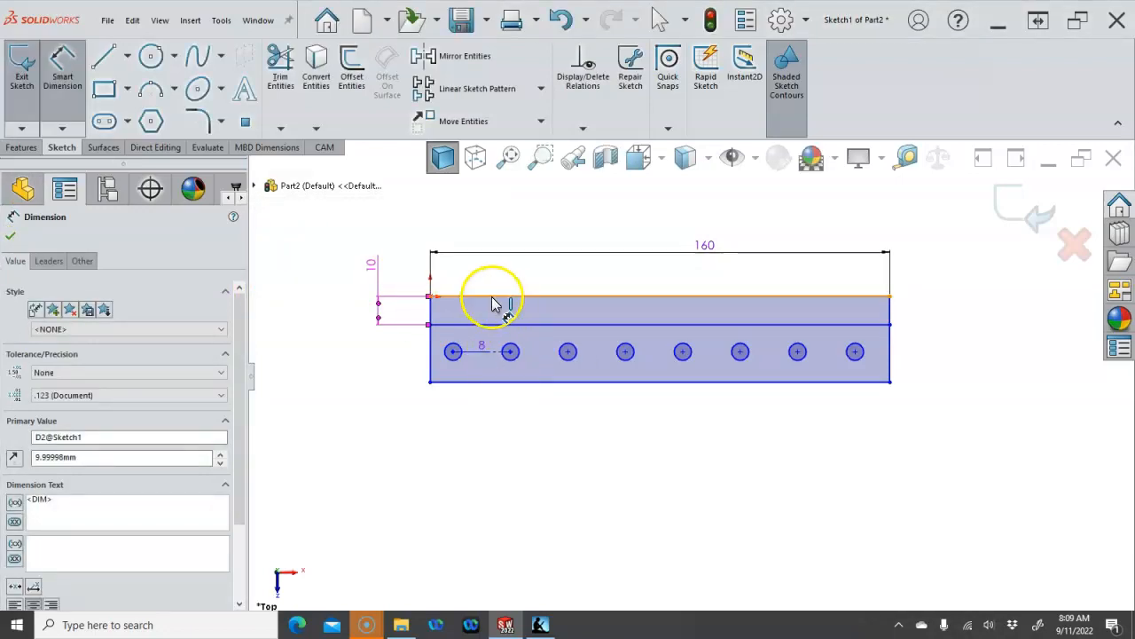
pyautogui.click(430, 355)
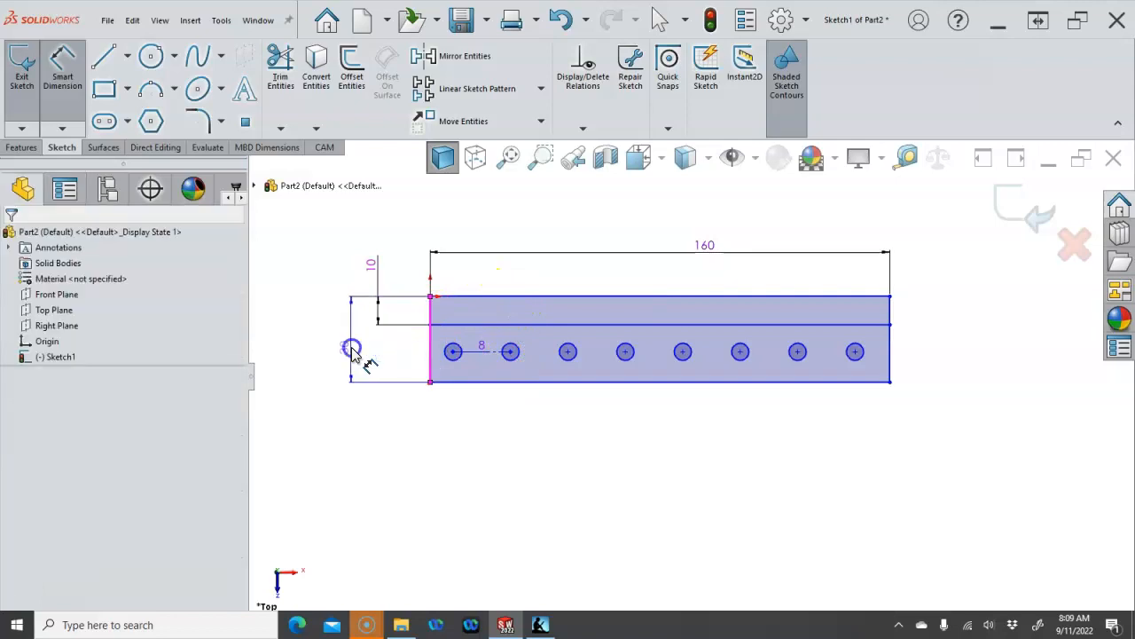
pyautogui.click(359, 348)
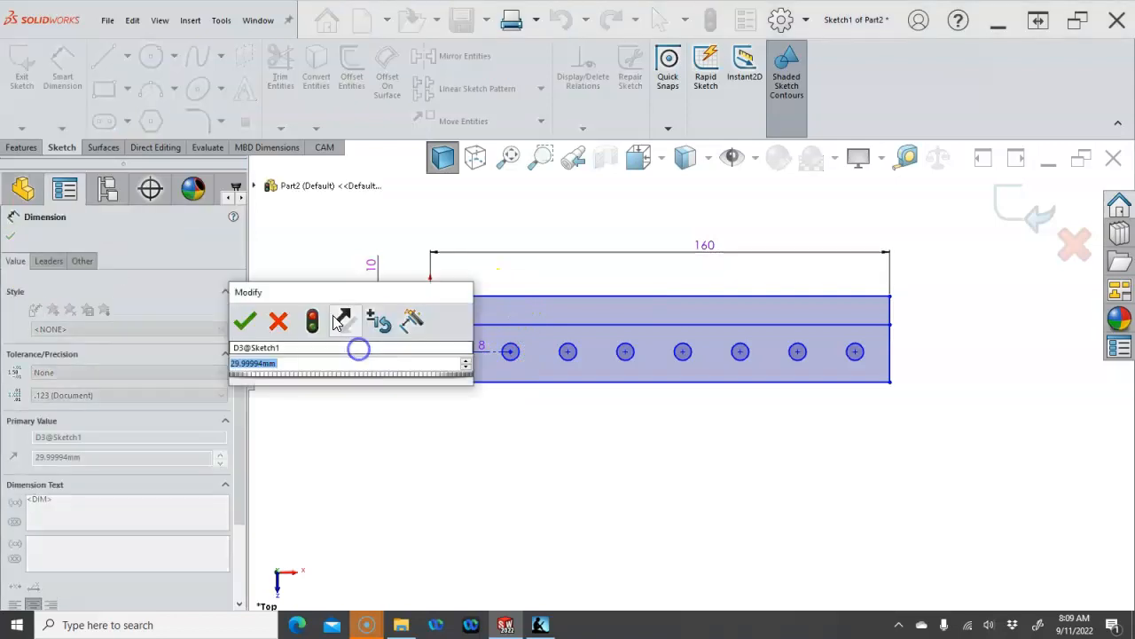
pyautogui.click(243, 321)
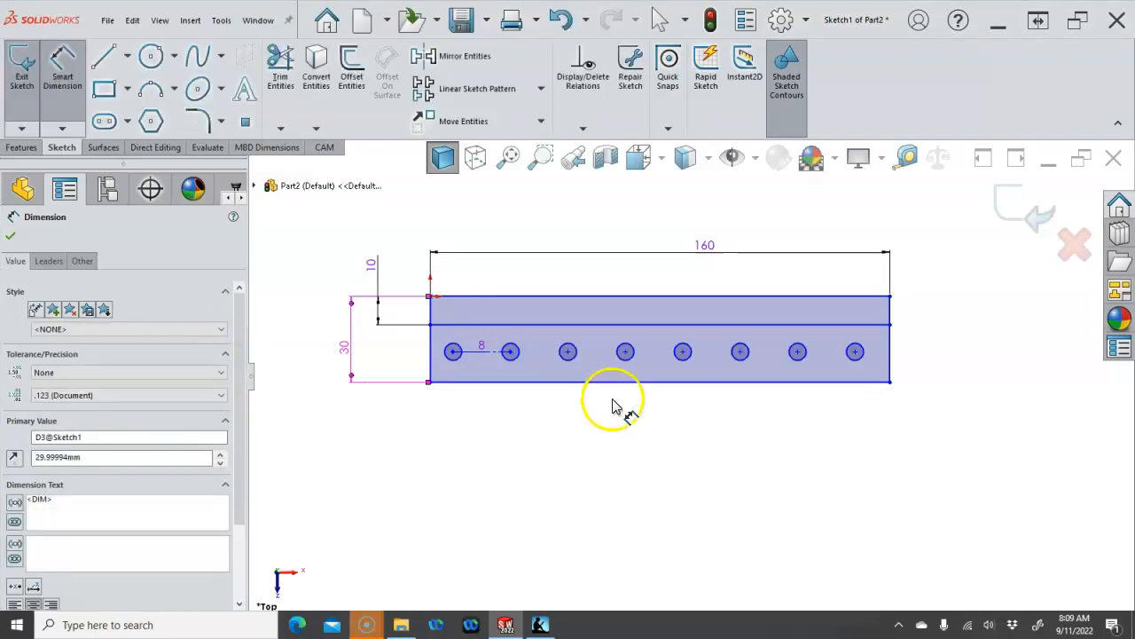
# Step: Dimension the first circle's centre from the rectangle's top edge and from its left edge, accepting the proposed values
pyautogui.click(461, 302)
pyautogui.click(454, 349)
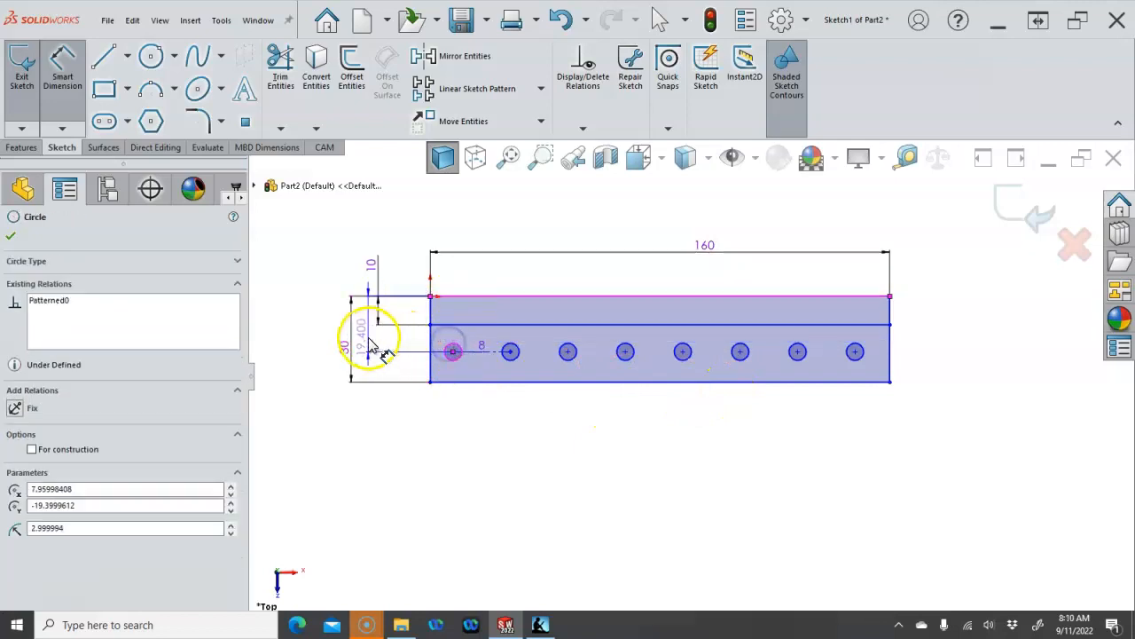
pyautogui.click(411, 355)
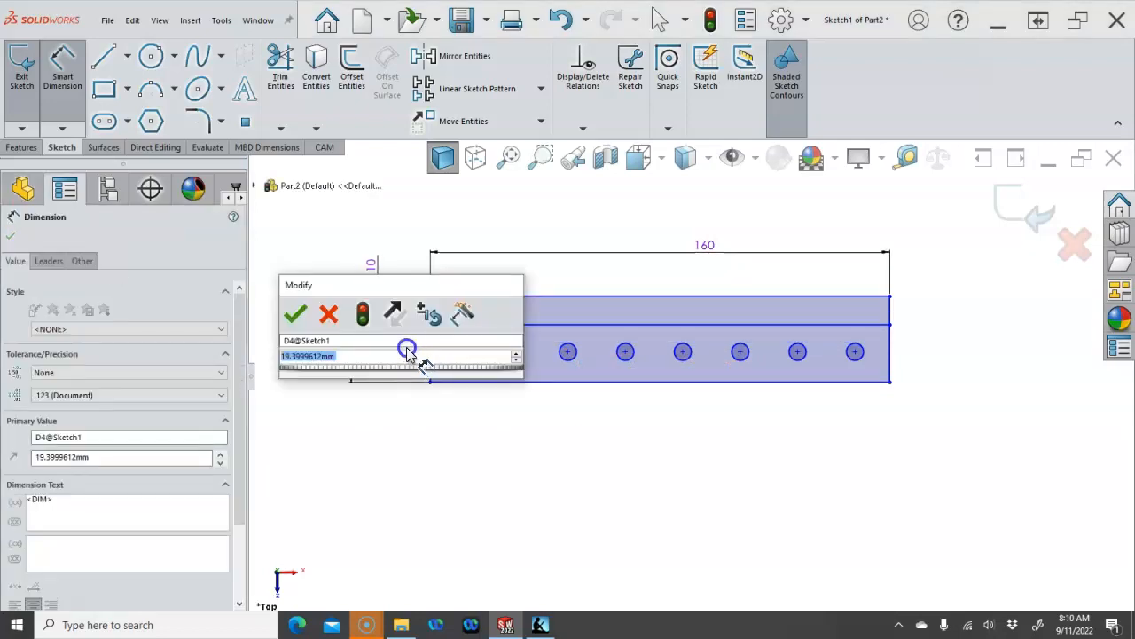
pyautogui.click(296, 315)
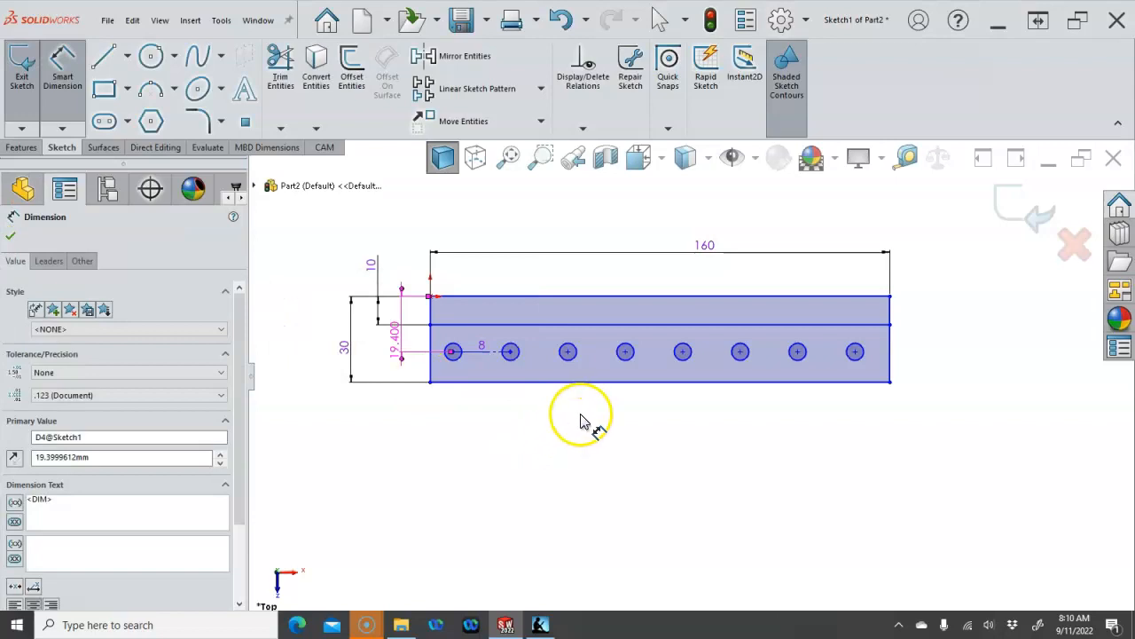
pyautogui.click(433, 371)
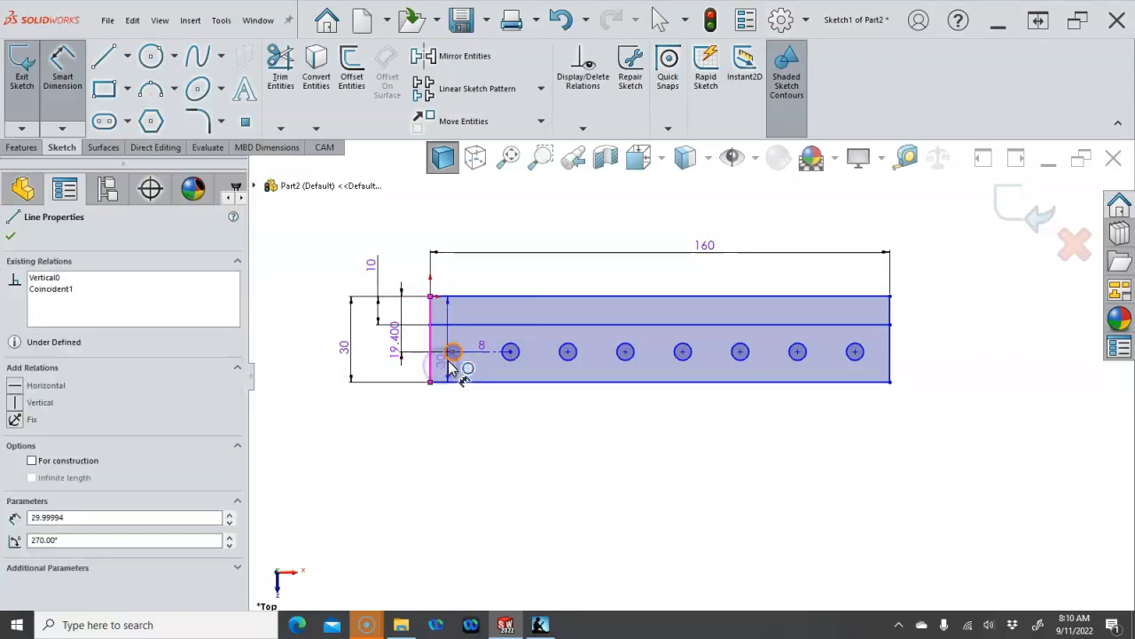
pyautogui.click(451, 366)
pyautogui.click(382, 415)
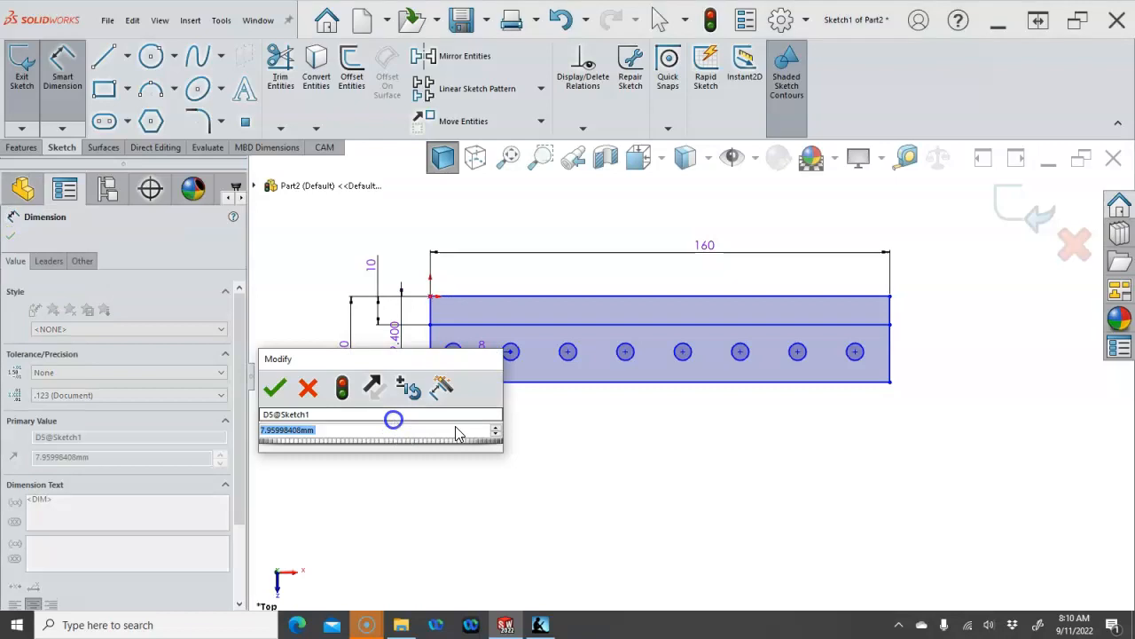
pyautogui.click(275, 386)
pyautogui.rightClick(560, 436)
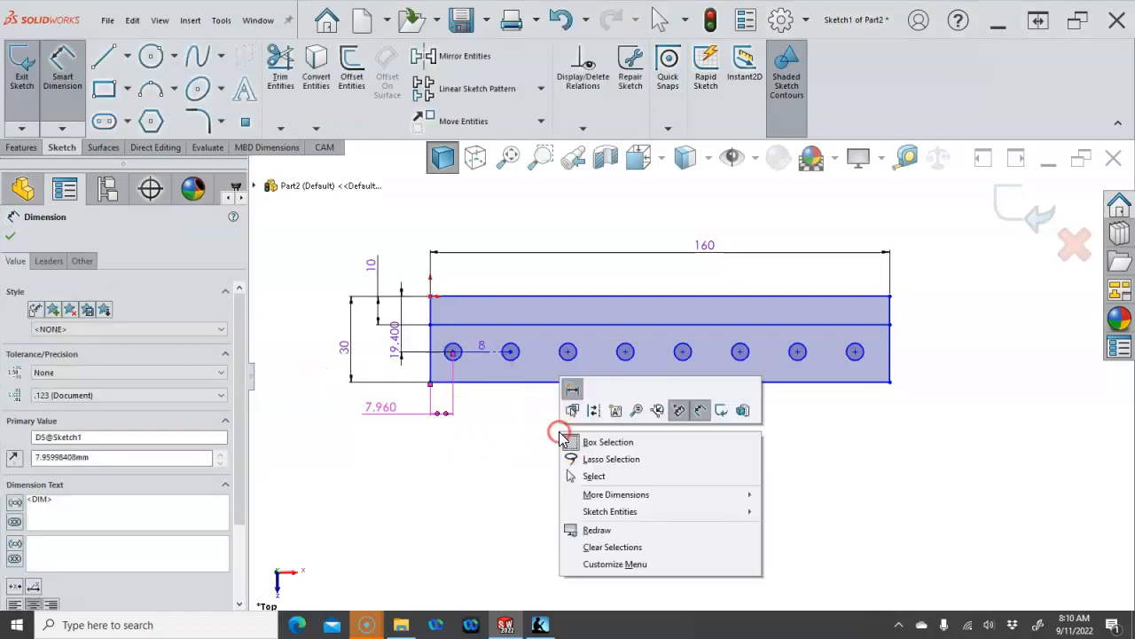
pyautogui.click(567, 441)
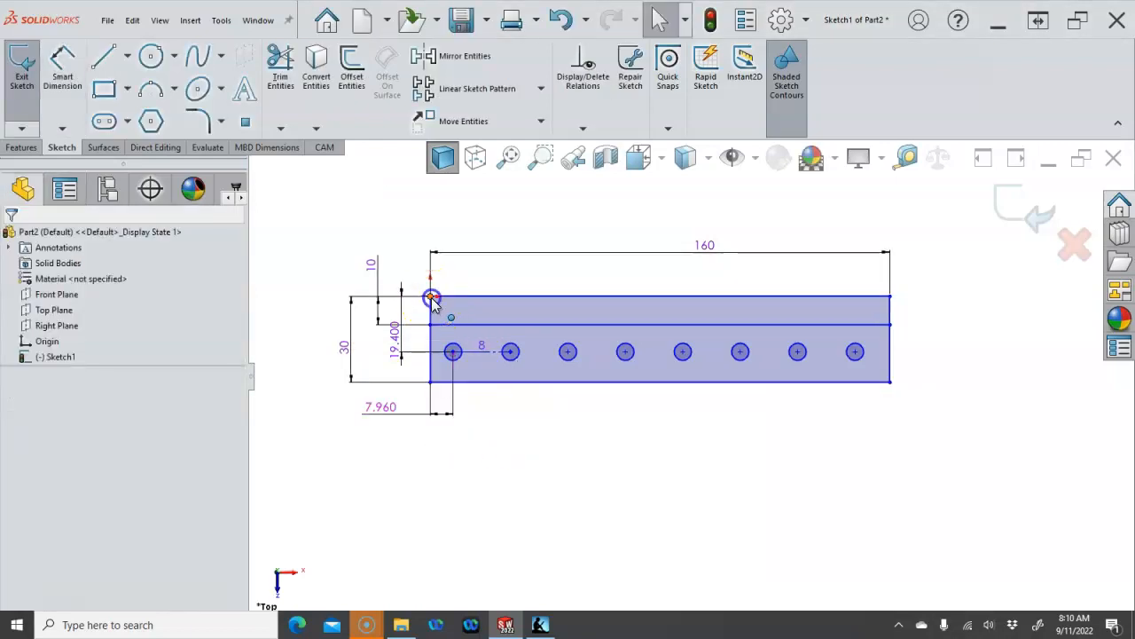
# Step: Make the rectangle's upper-left corner coincident with the origin
pyautogui.click(431, 298)
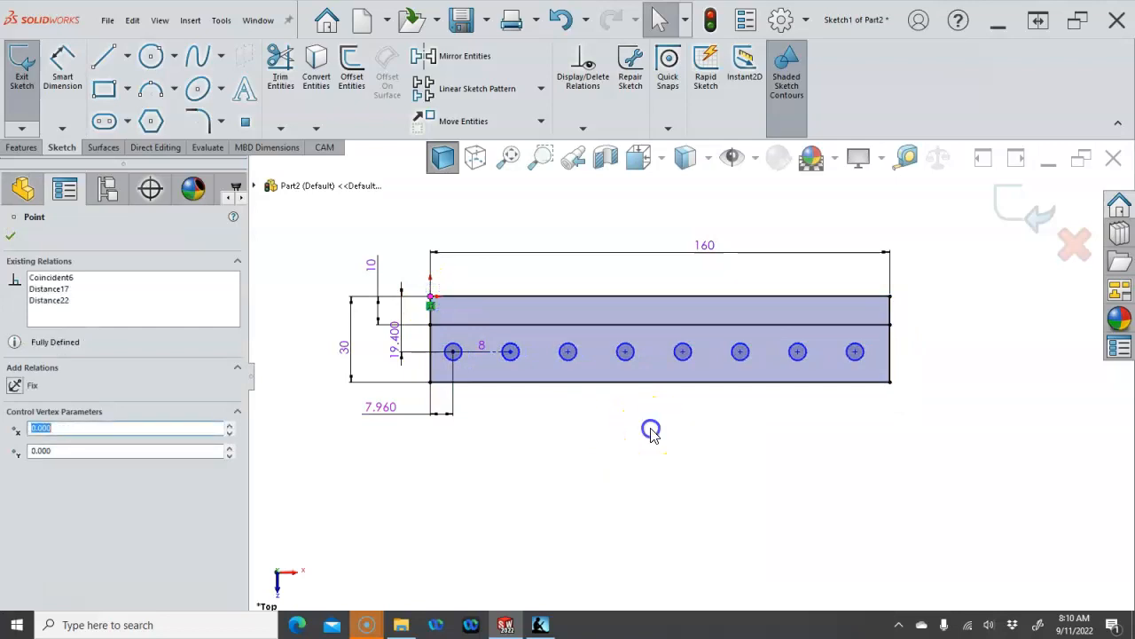
pyautogui.click(650, 432)
# Step: Dimension the construction line between the first two circles to fix the pattern spacing, accepting the proposed value
pyautogui.rightClick(639, 424)
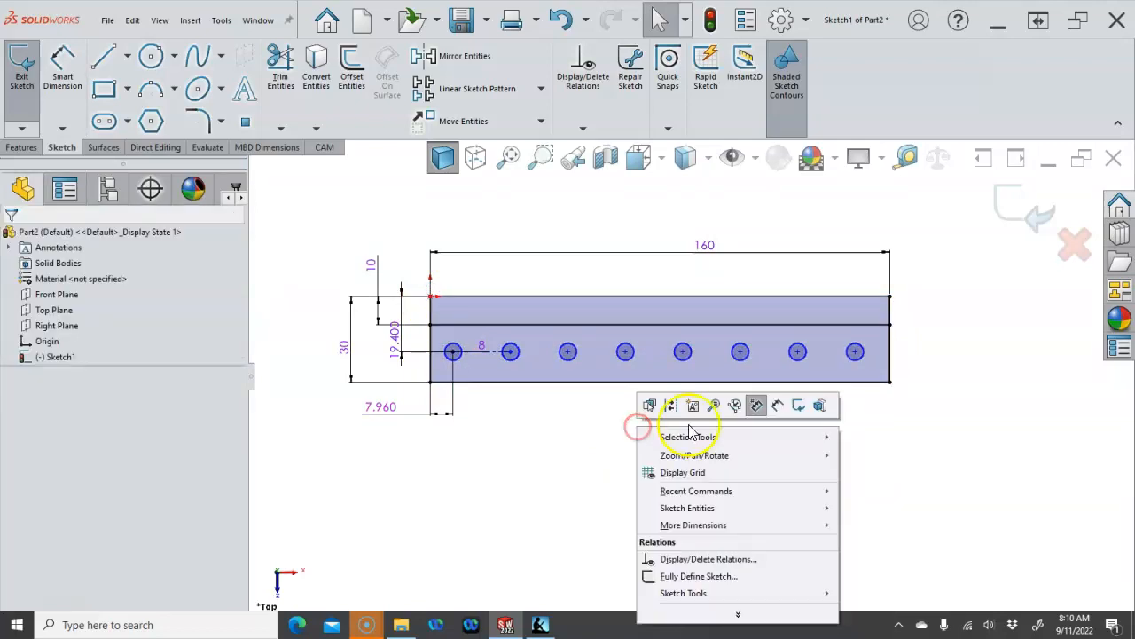
pyautogui.click(775, 406)
pyautogui.click(480, 353)
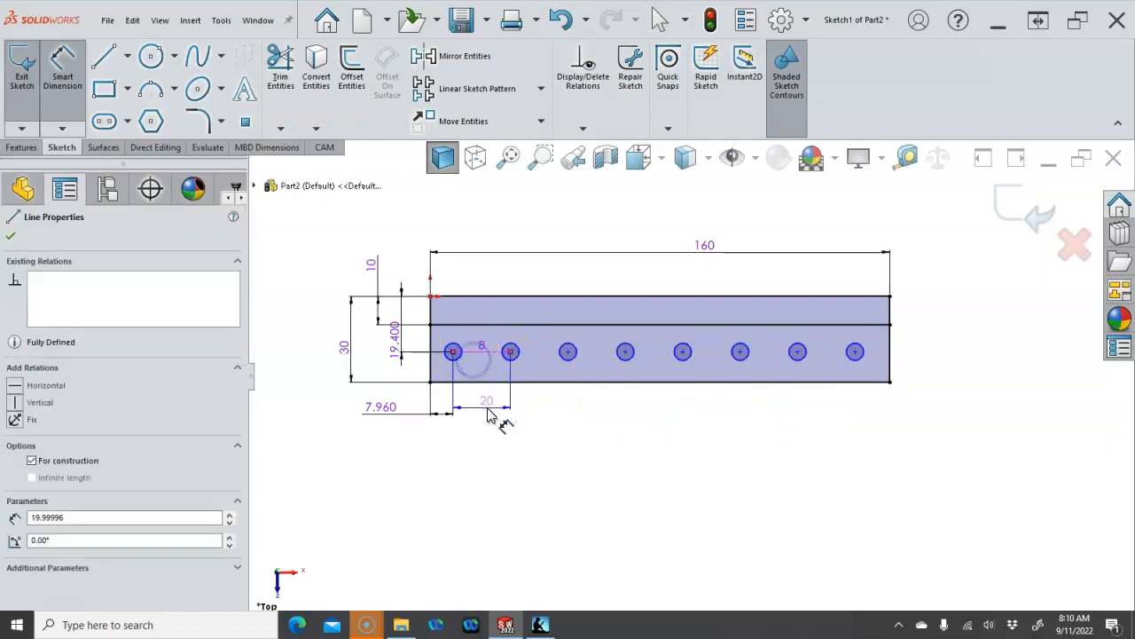
pyautogui.click(490, 421)
pyautogui.press('Return')
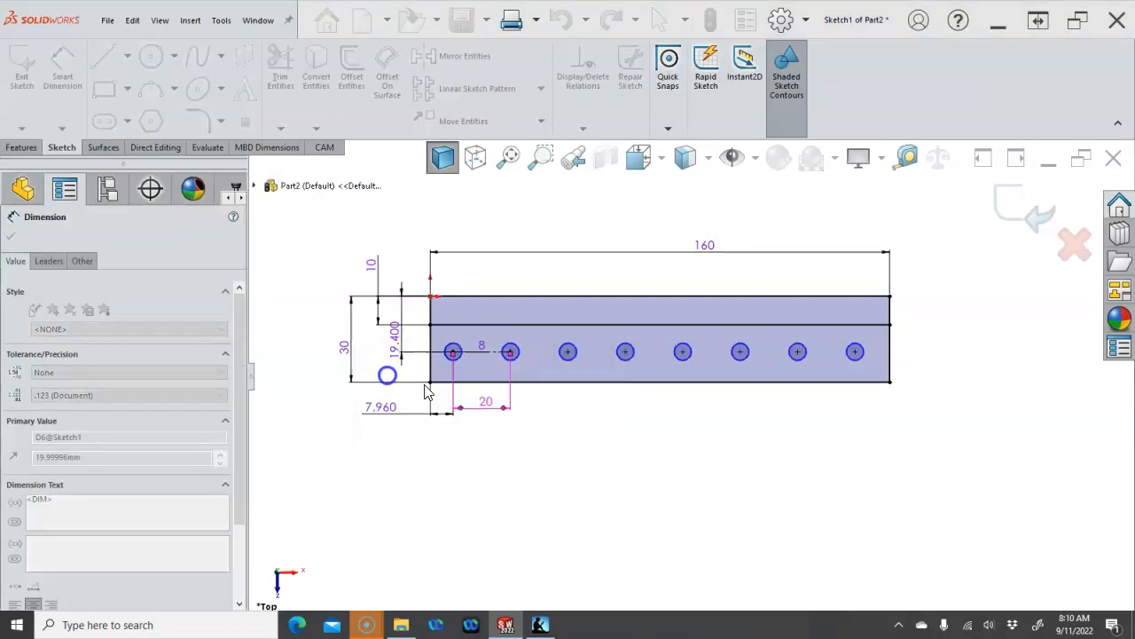
pyautogui.rightClick(719, 437)
pyautogui.click(767, 479)
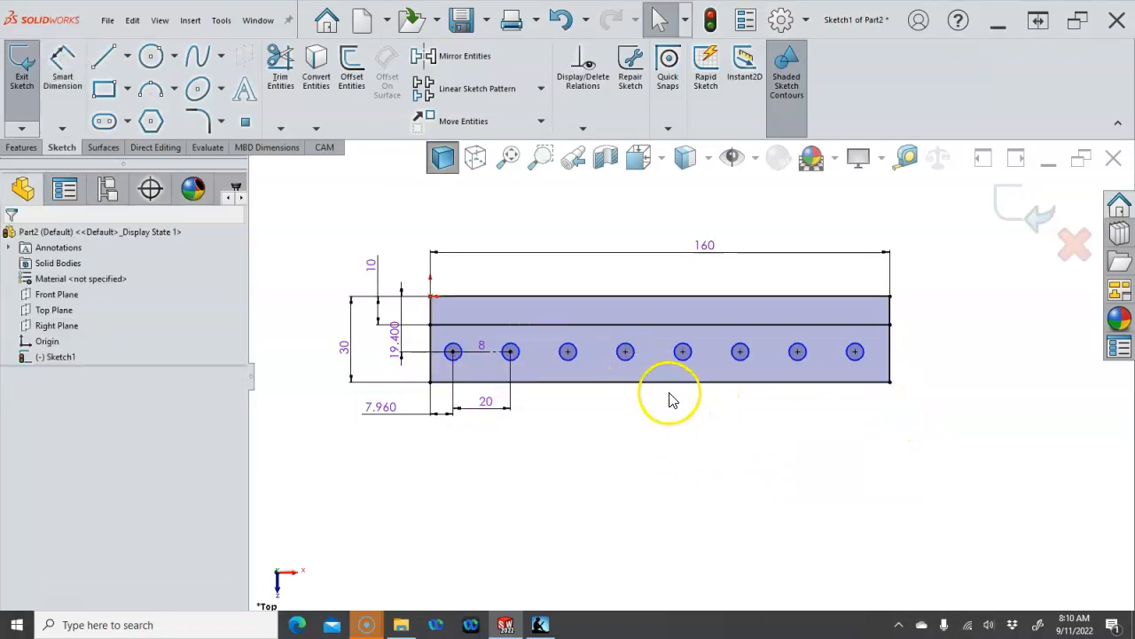
# Step: Enlarge the patterned circles freely to a diameter of about 10.1 mm by stretching the second circle's edge
pyautogui.click(514, 346)
pyautogui.moveTo(528, 341); pyautogui.dragTo(528, 346)
pyautogui.click(548, 403)
# Step: Dimension the first patterned circle's diameter and set it to 6 mm
pyautogui.rightClick(558, 414)
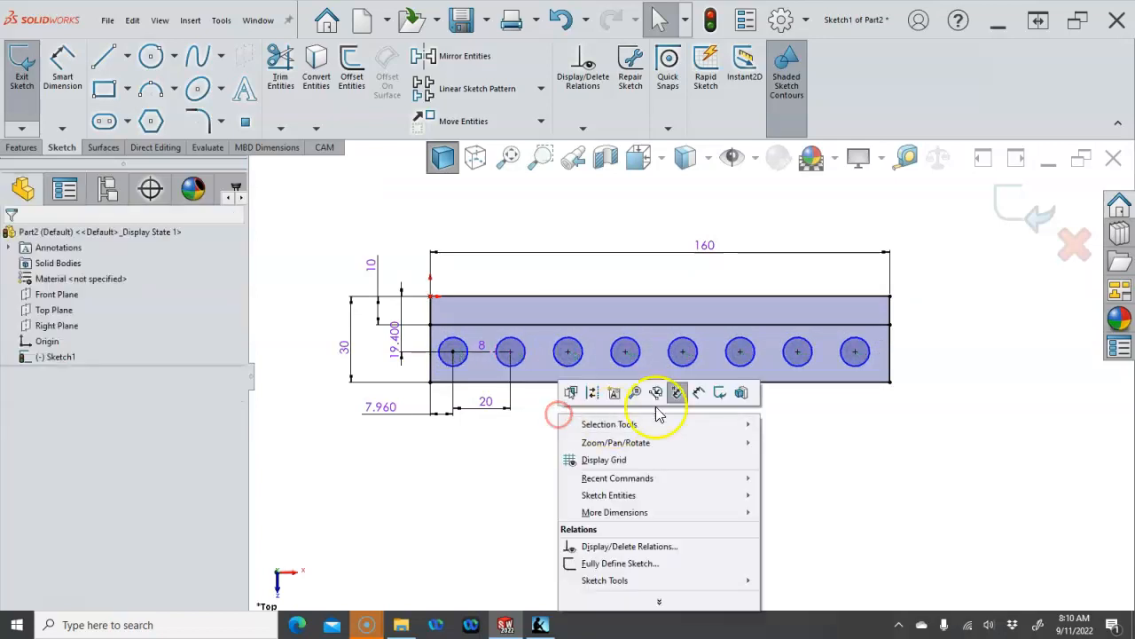
pyautogui.click(698, 392)
pyautogui.click(454, 365)
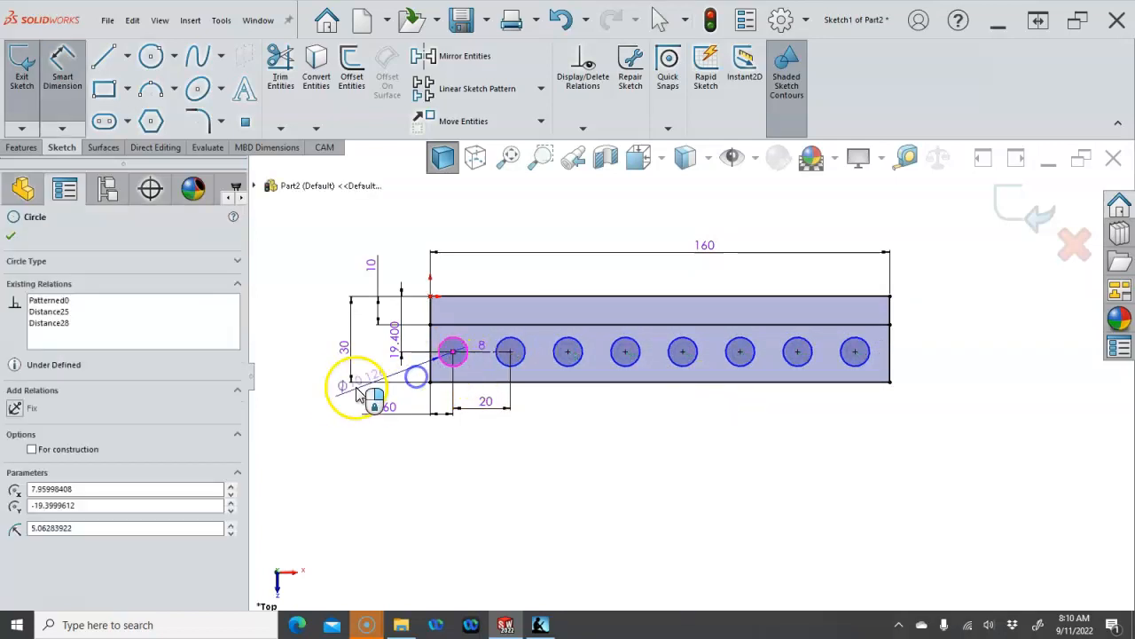
pyautogui.click(330, 407)
pyautogui.write('6')
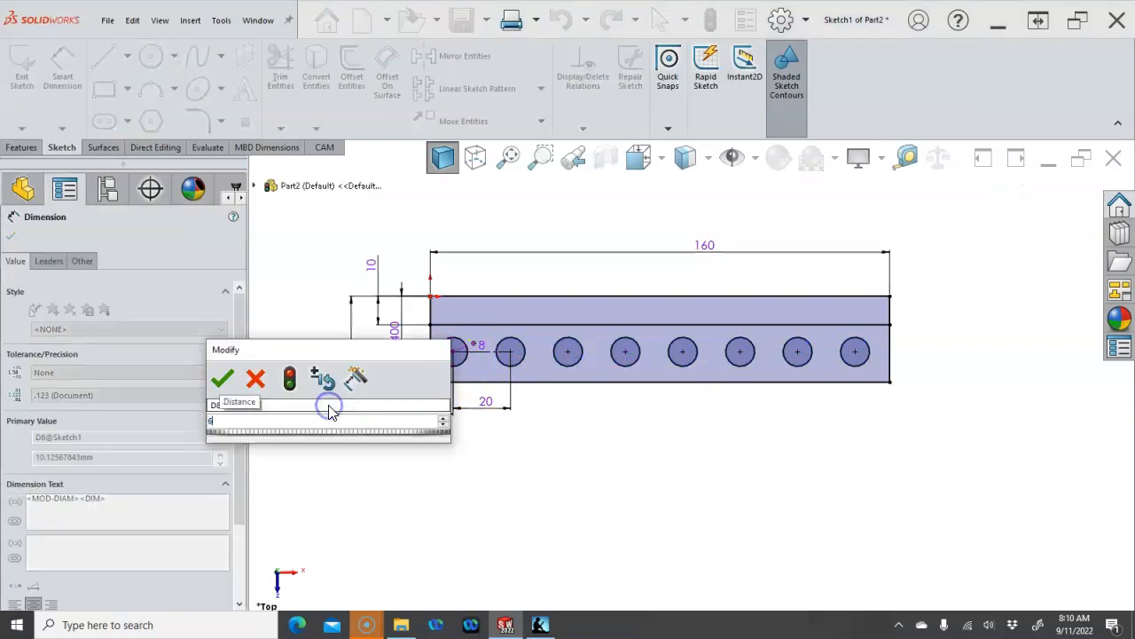
pyautogui.press('Return')
pyautogui.rightClick(664, 438)
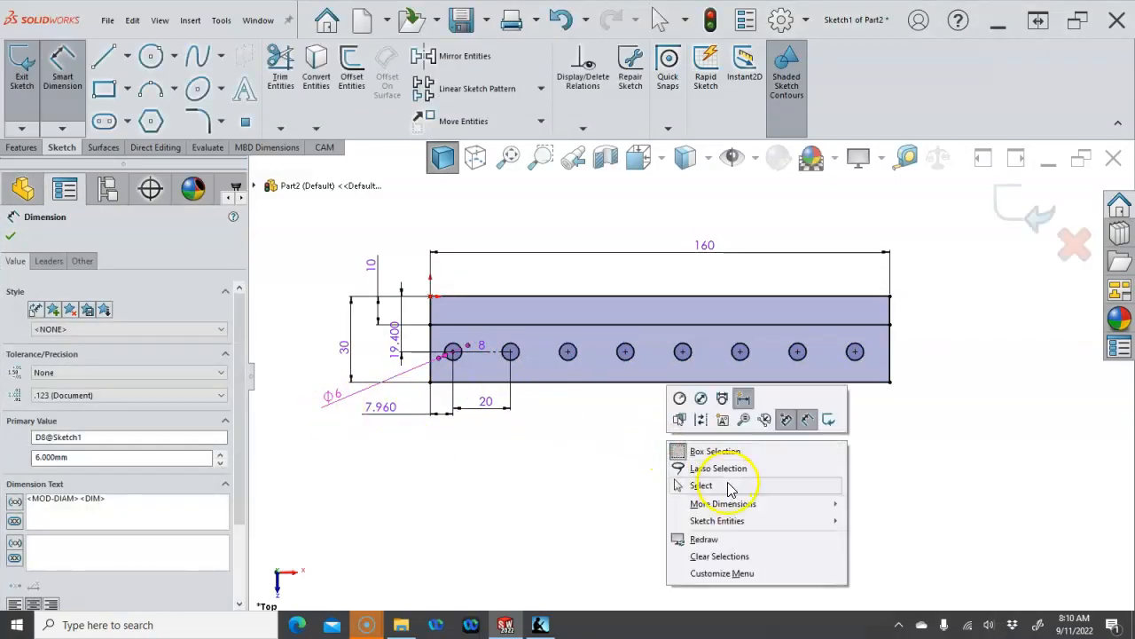
pyautogui.click(702, 485)
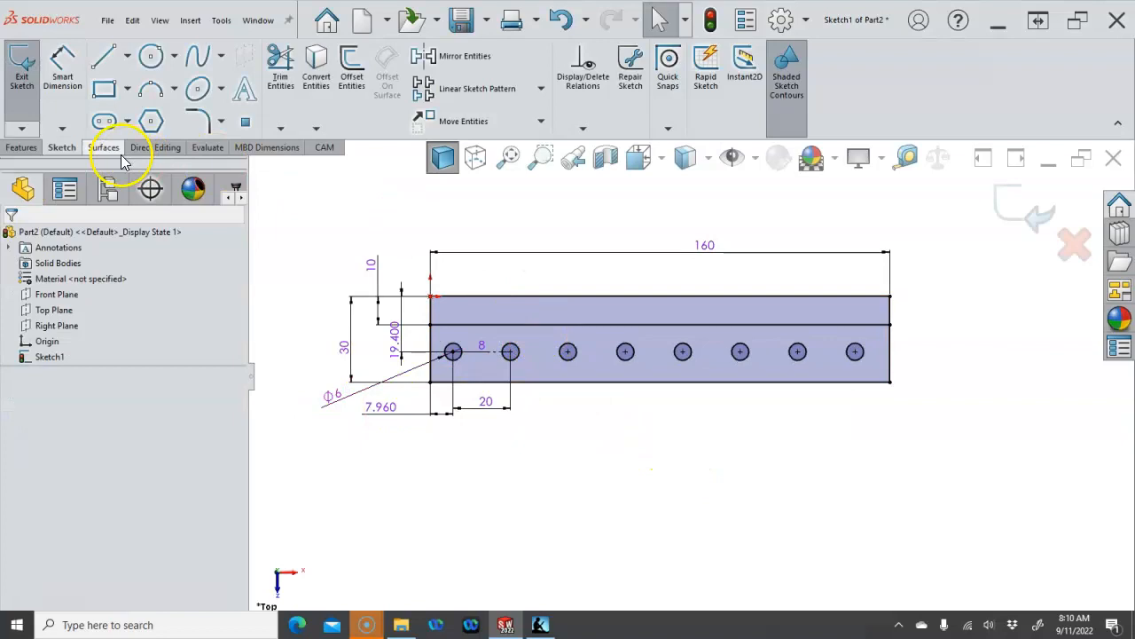
# Step: Start a Boss-Extrude of the sketch with a blind depth of 8 mm
pyautogui.click(19, 147)
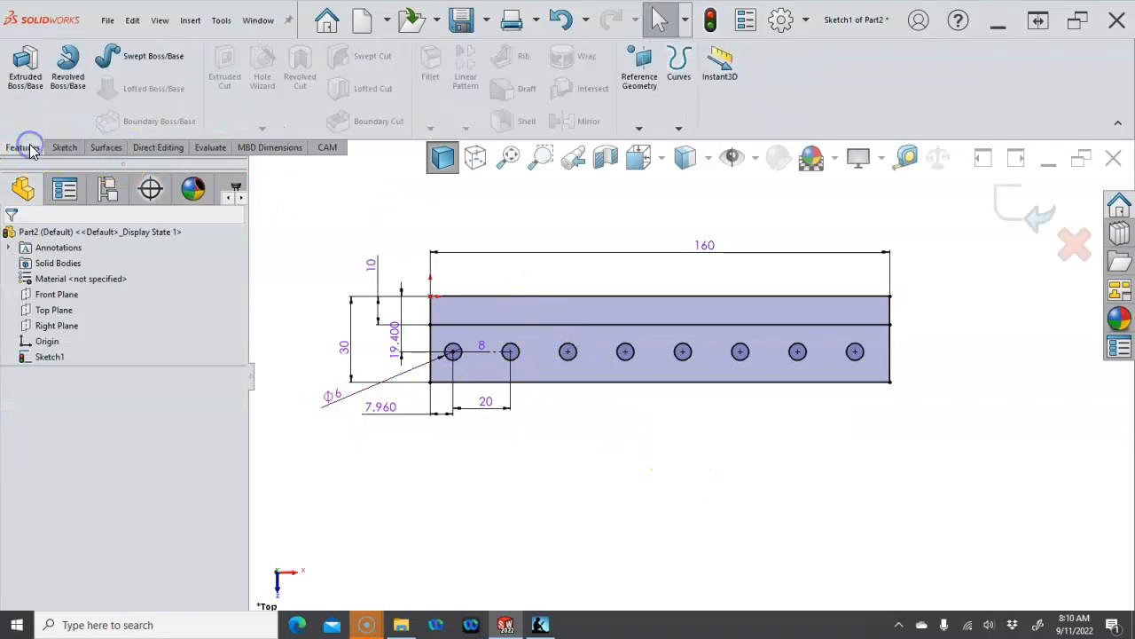
pyautogui.click(29, 86)
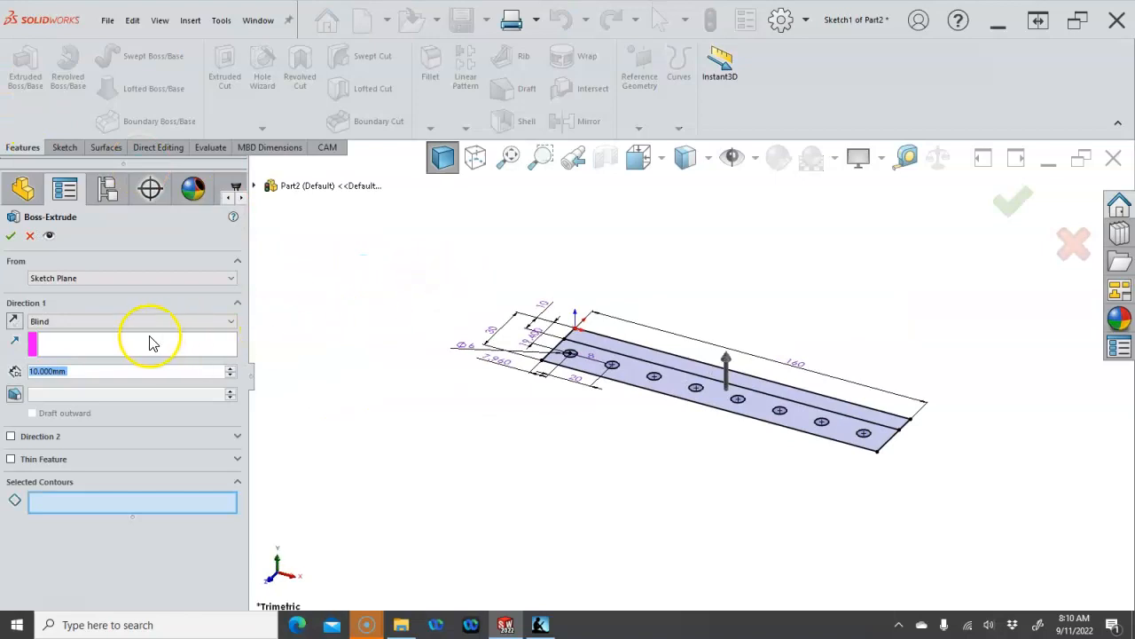
pyautogui.write('8')
pyautogui.click(117, 379)
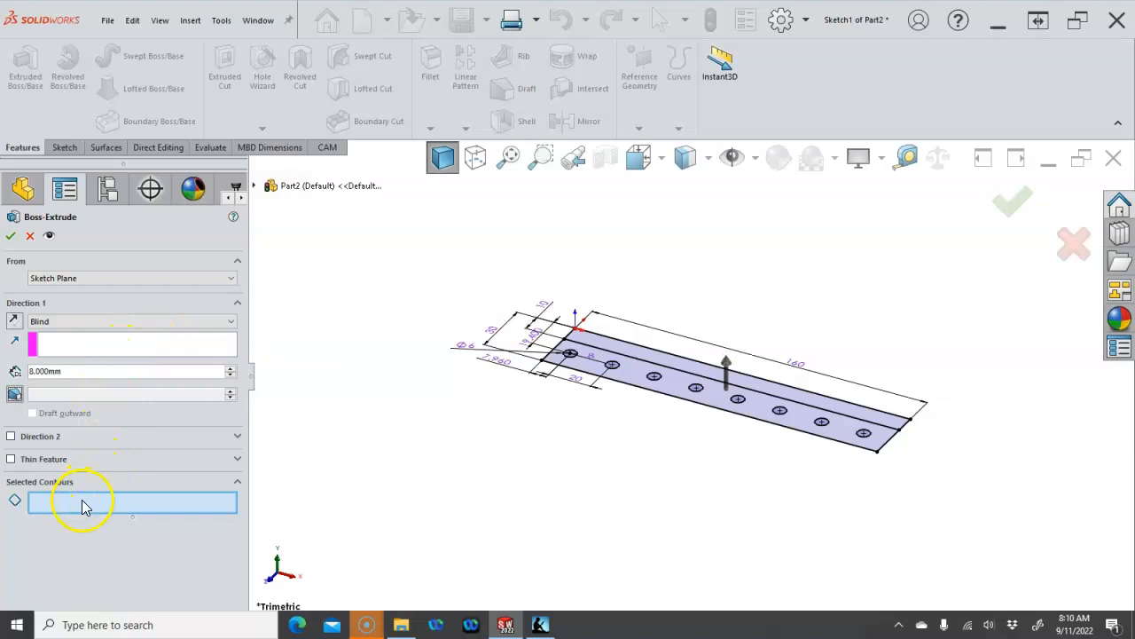
pyautogui.click(633, 376)
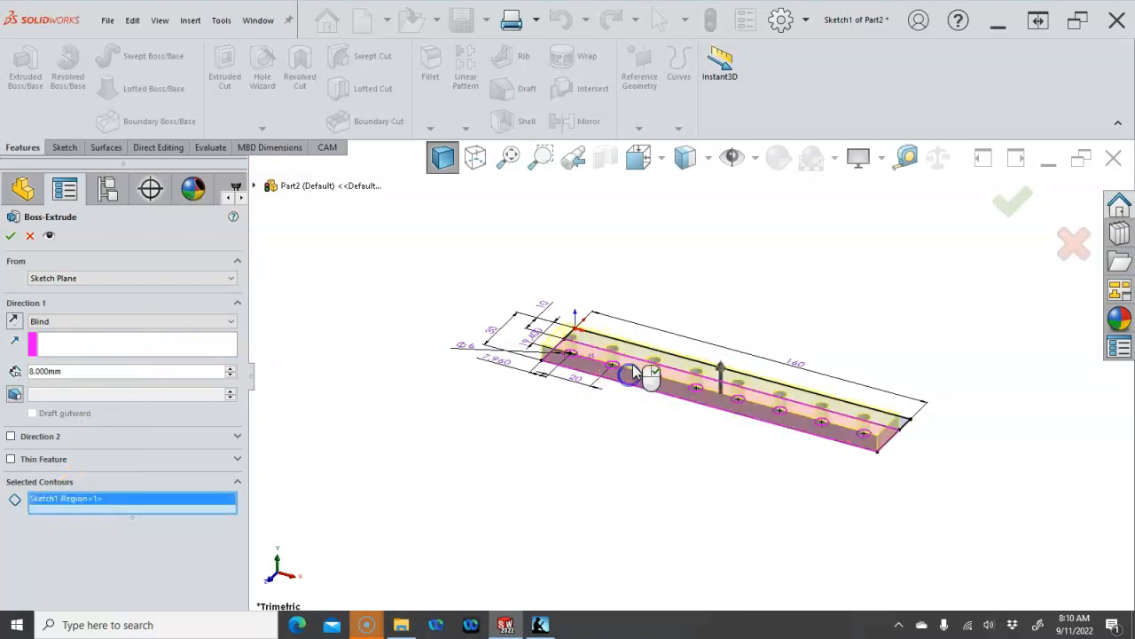
pyautogui.scroll(-5, 652, 359)
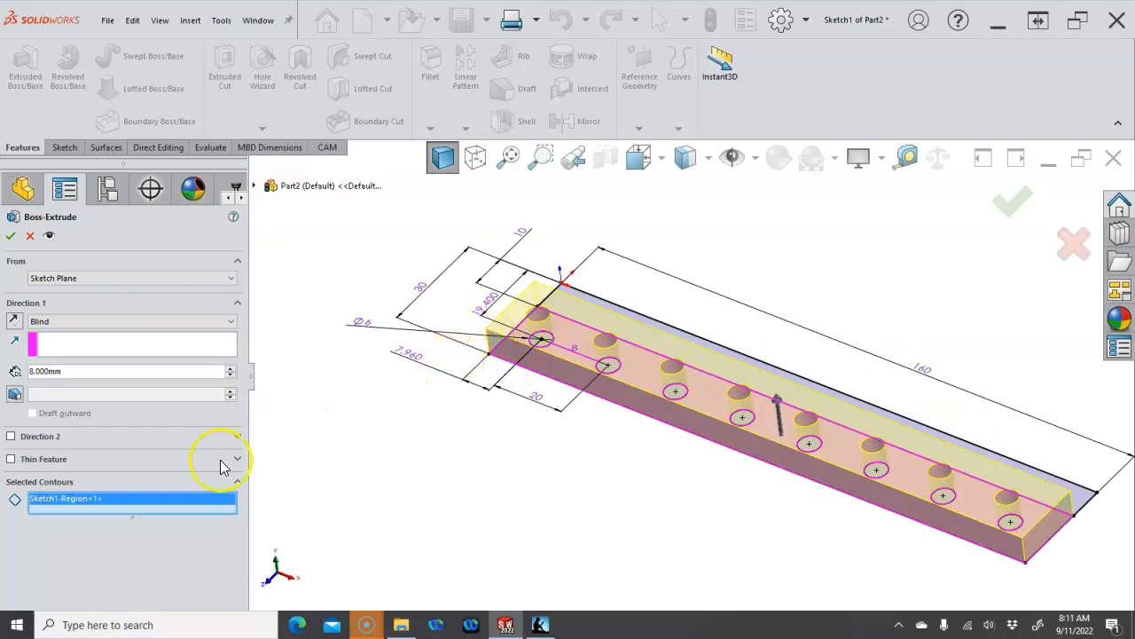
pyautogui.press('Delete')
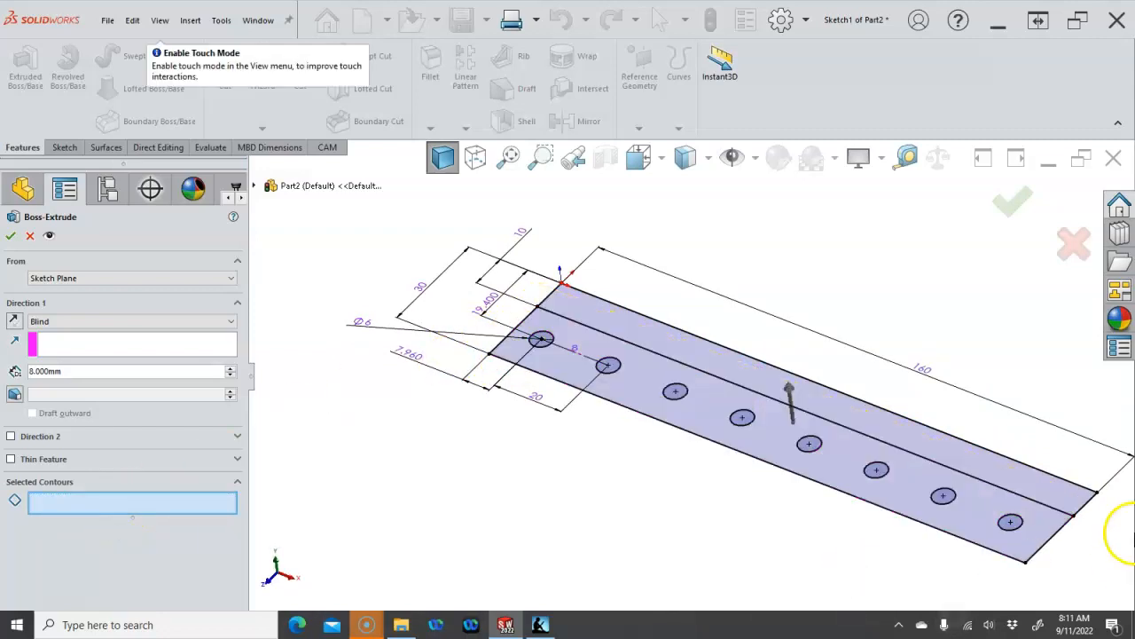
pyautogui.click(607, 404)
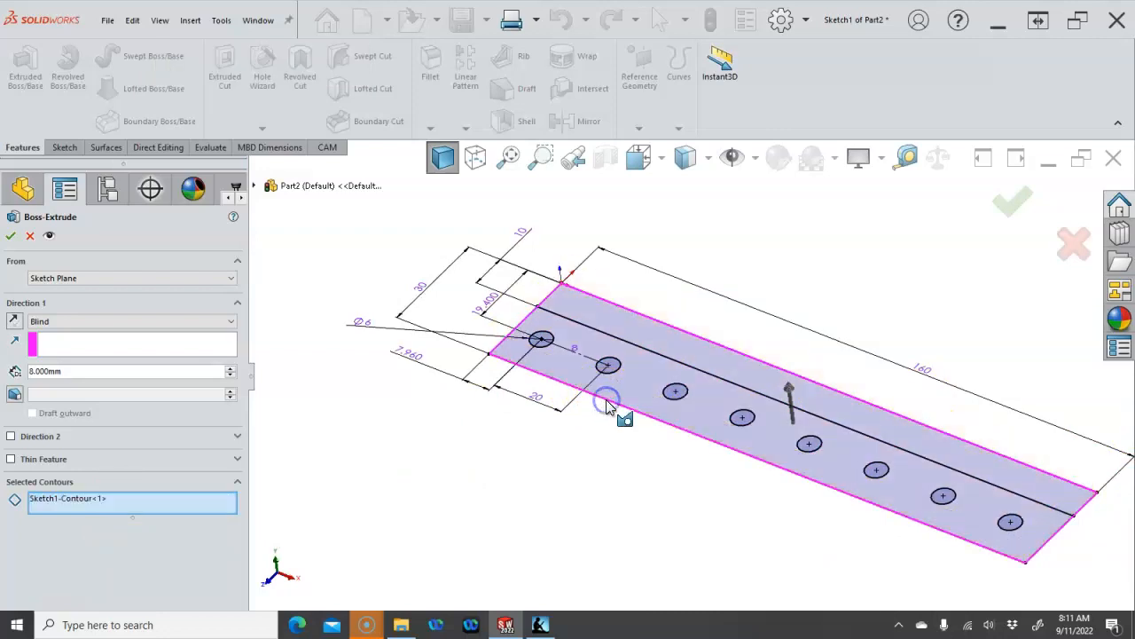
pyautogui.click(608, 365)
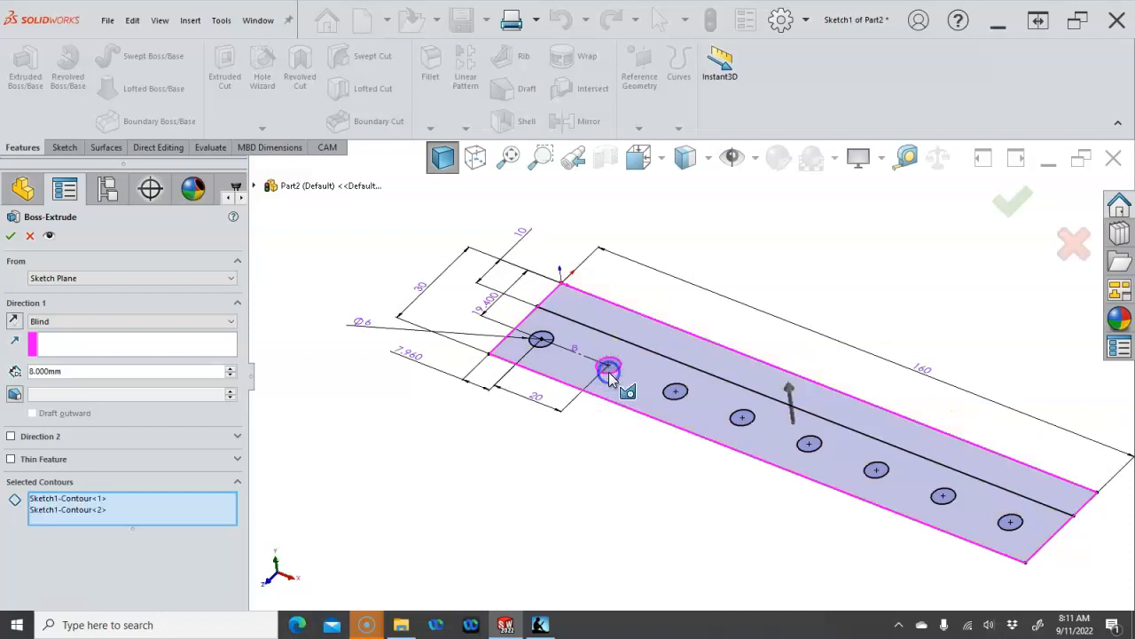
pyautogui.rightClick(130, 509)
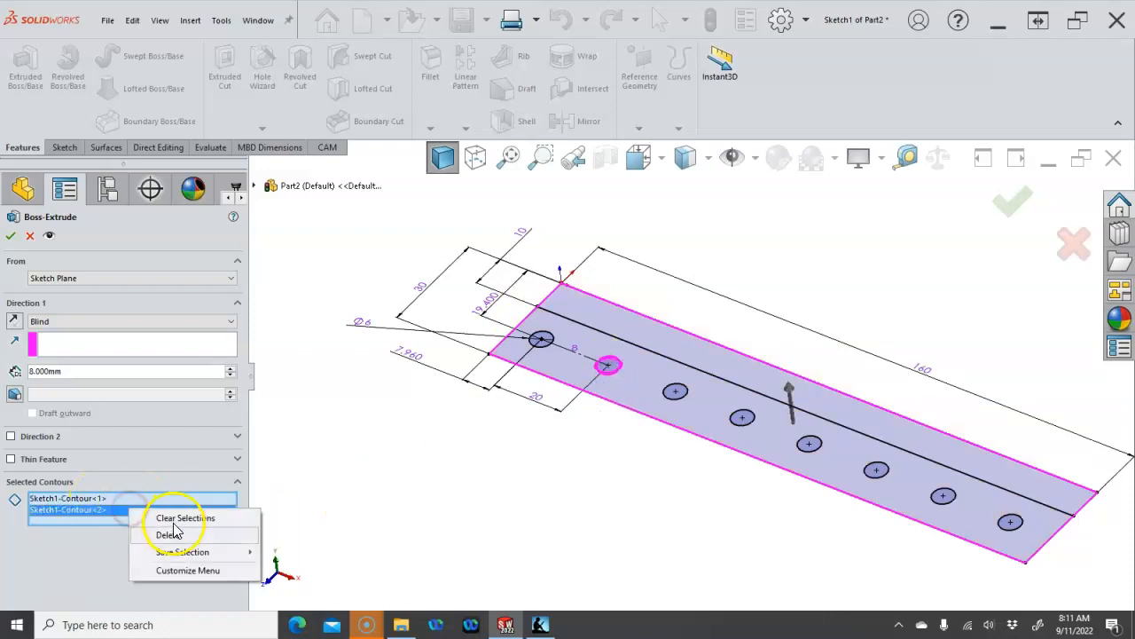
pyautogui.click(168, 535)
pyautogui.rightClick(153, 504)
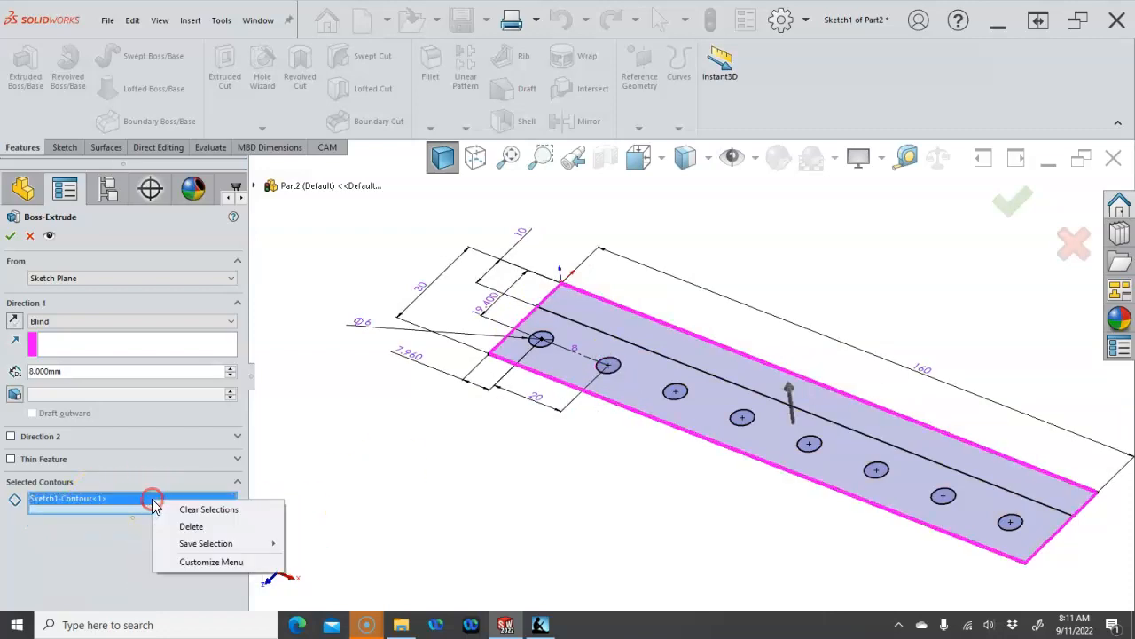
pyautogui.click(187, 523)
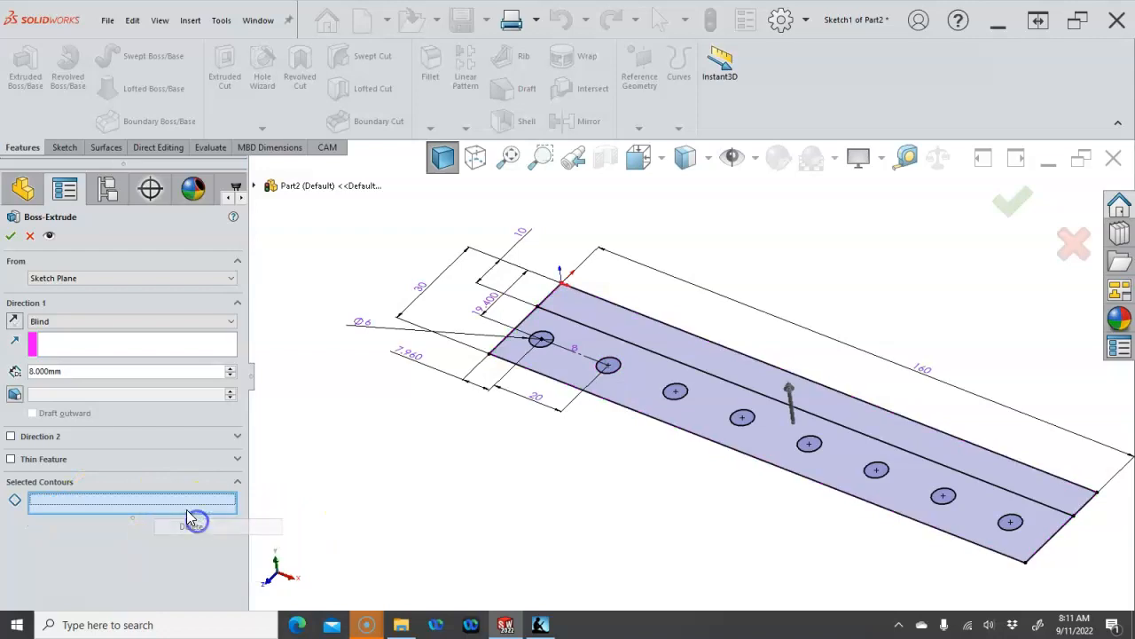
# Step: Pick the region around the circles and the narrow strip above the dividing line as extrusion contours, and complete the extrusion
pyautogui.click(654, 396)
pyautogui.click(690, 346)
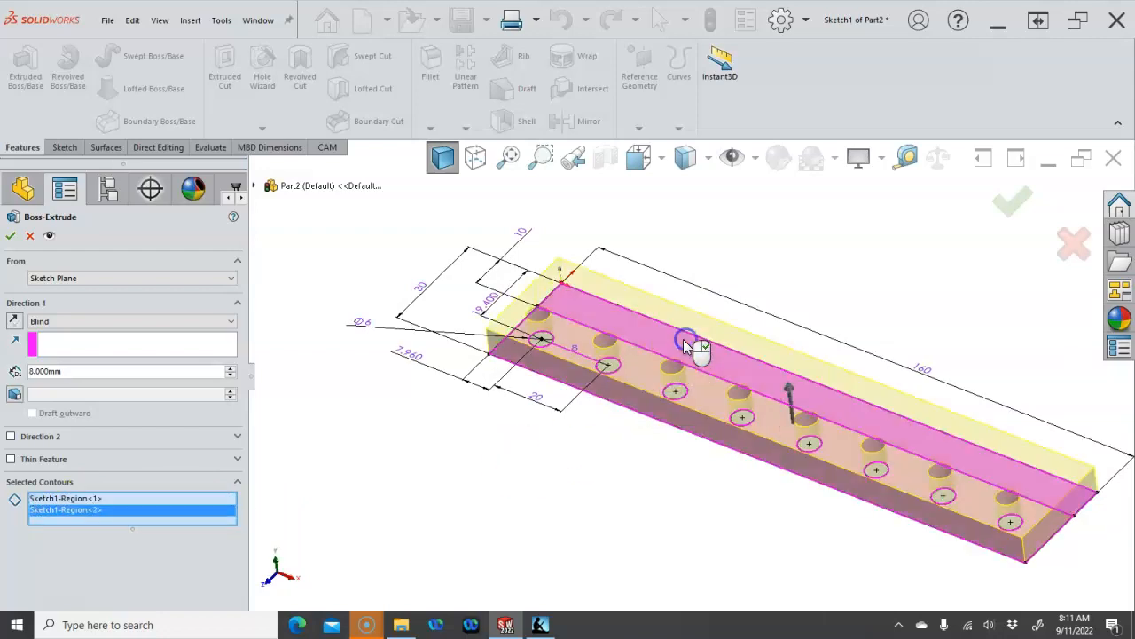
pyautogui.click(13, 235)
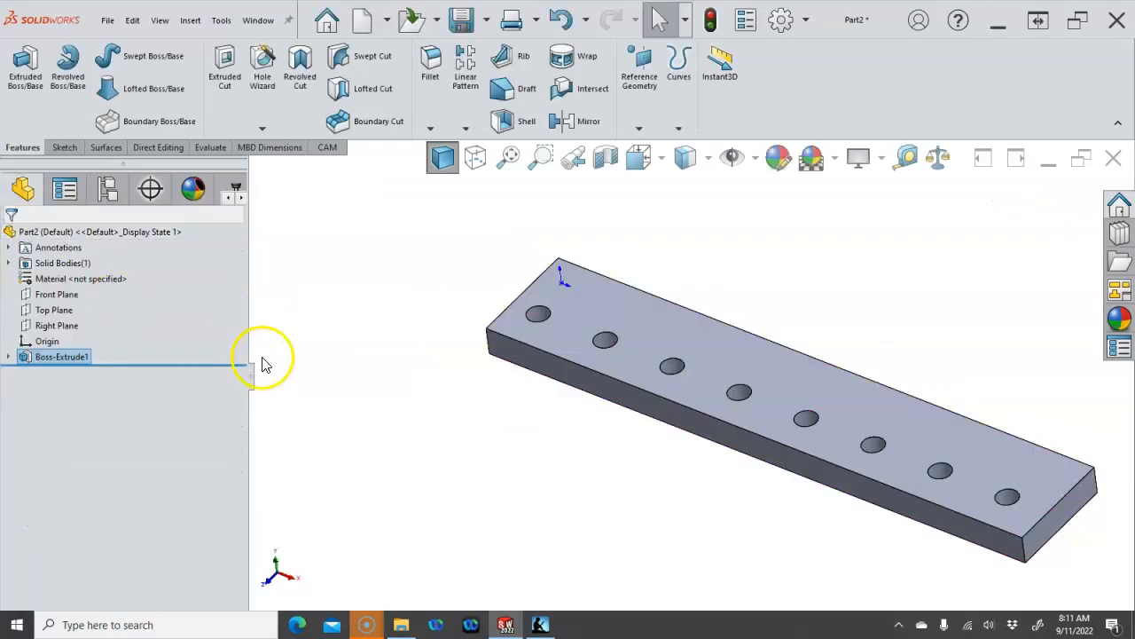
# Step: Reuse the plate's sketch to Boss-Extrude the narrow strip region along the back edge 40 mm blind, merged with the plate
pyautogui.click(10, 358)
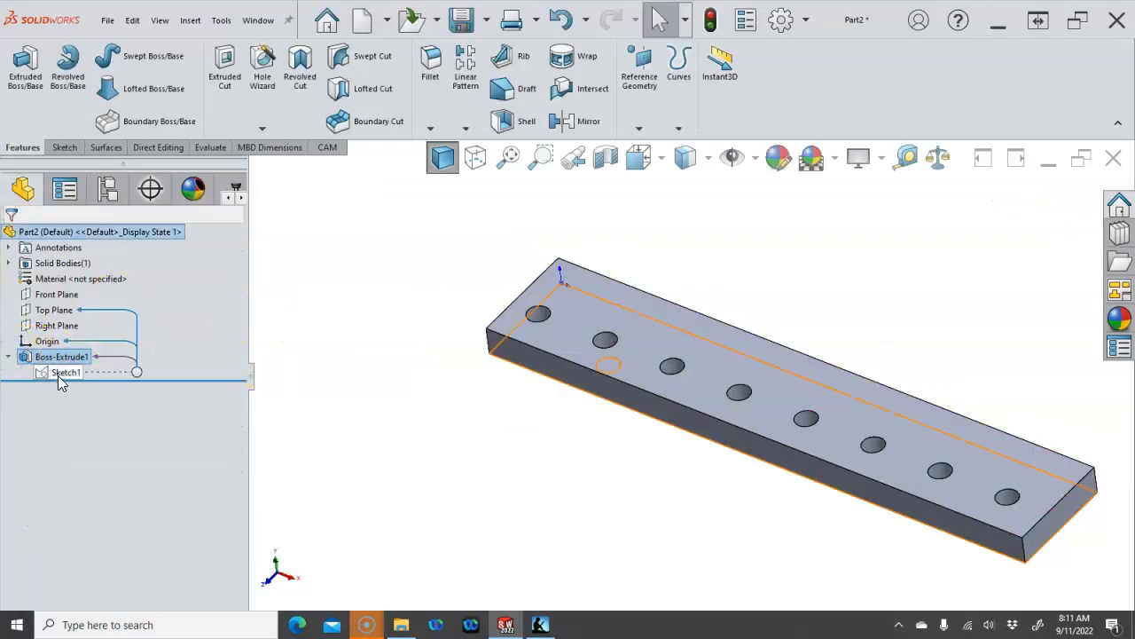
pyautogui.click(58, 372)
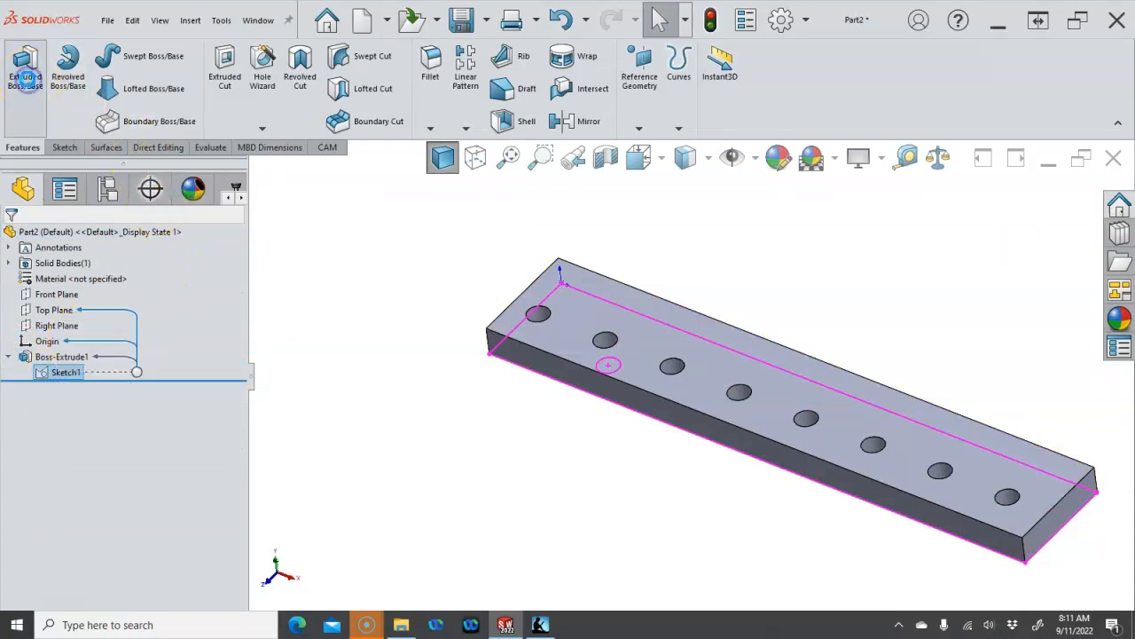
pyautogui.click(26, 78)
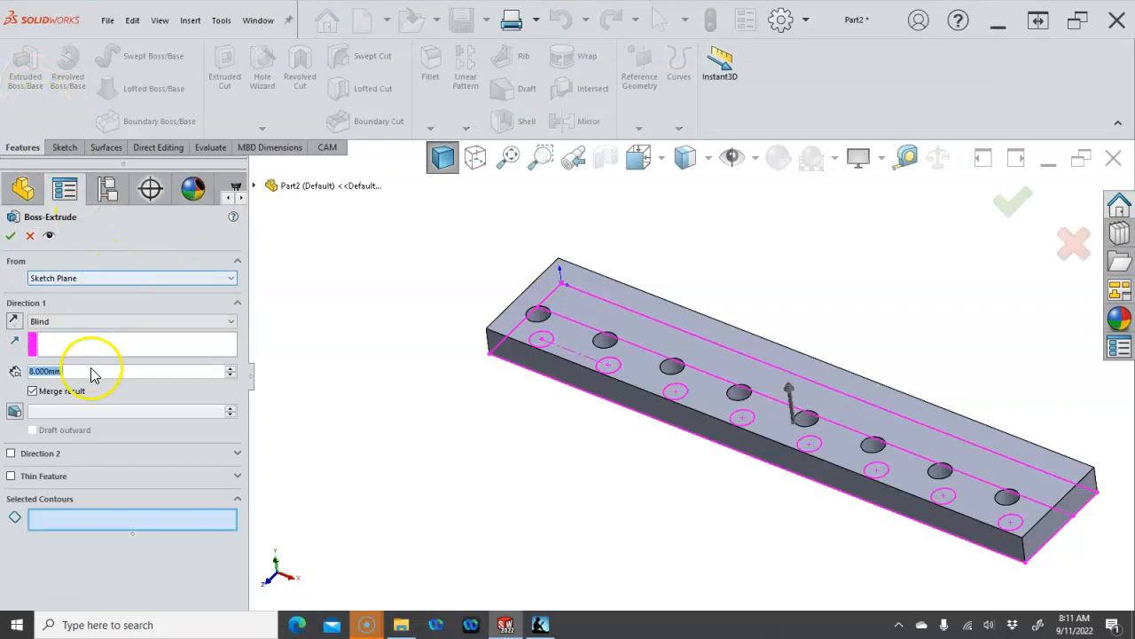
pyautogui.write('4')
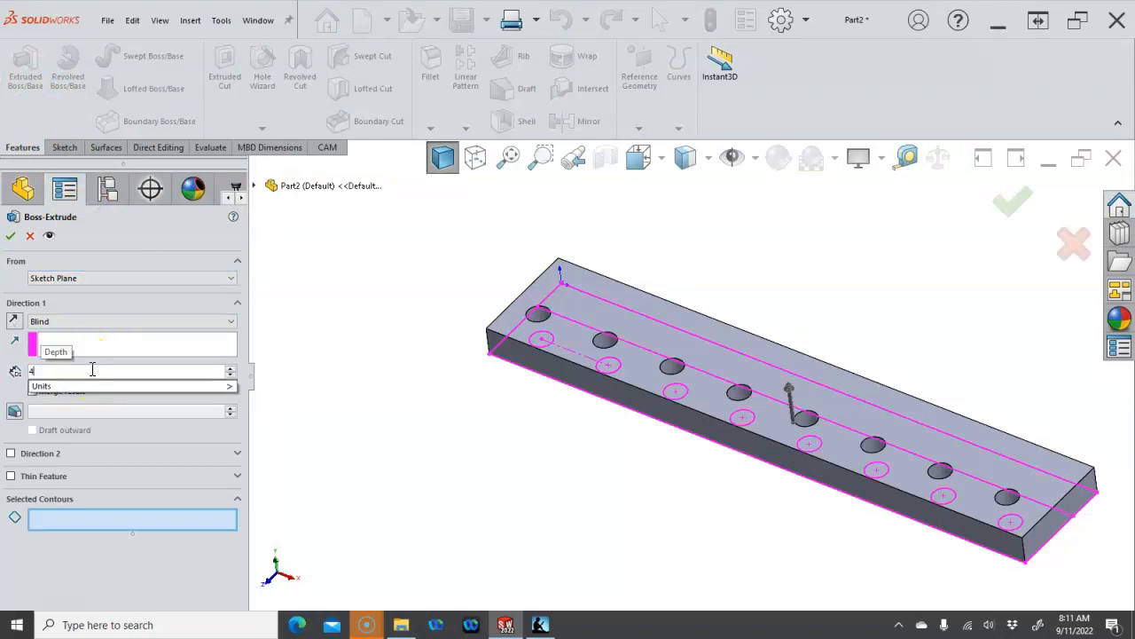
pyautogui.write('0')
pyautogui.press('Return')
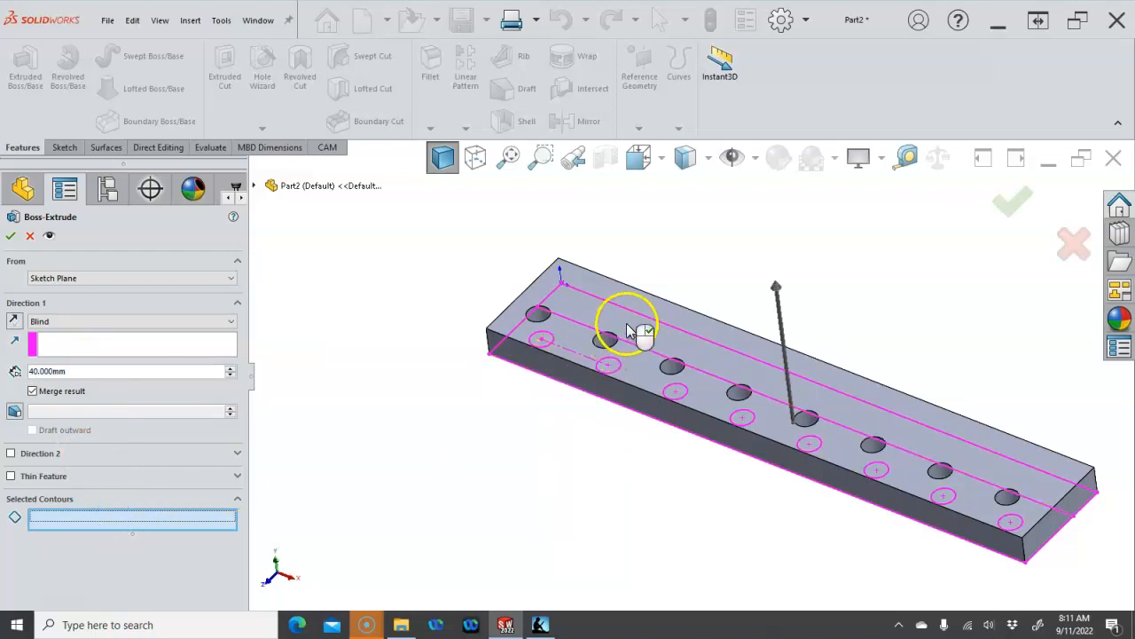
pyautogui.click(707, 355)
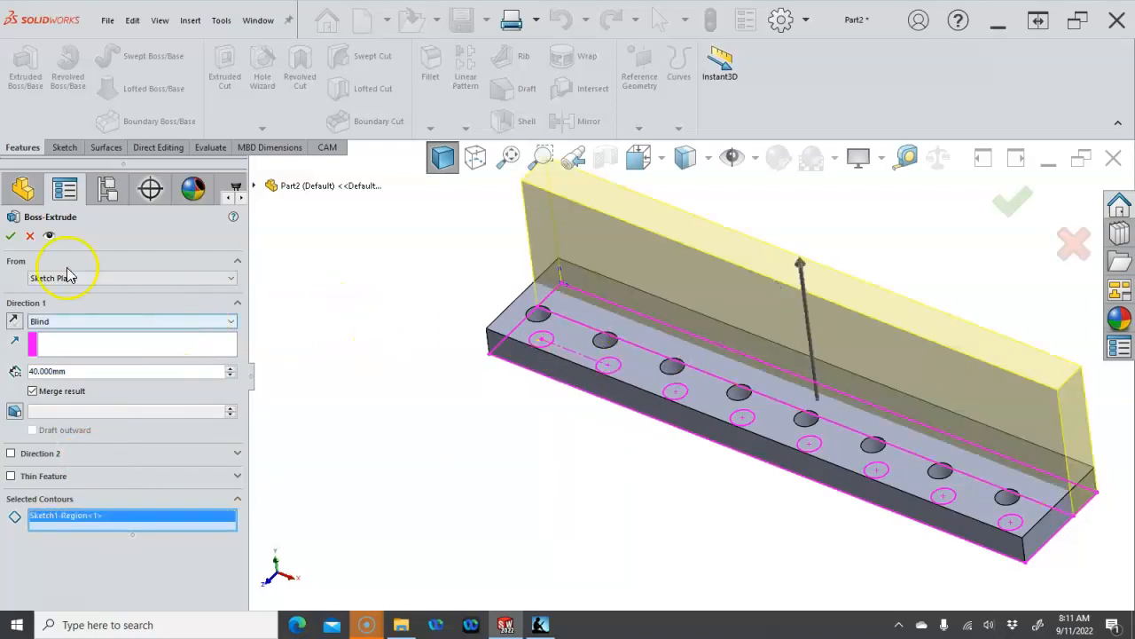
pyautogui.press('Return')
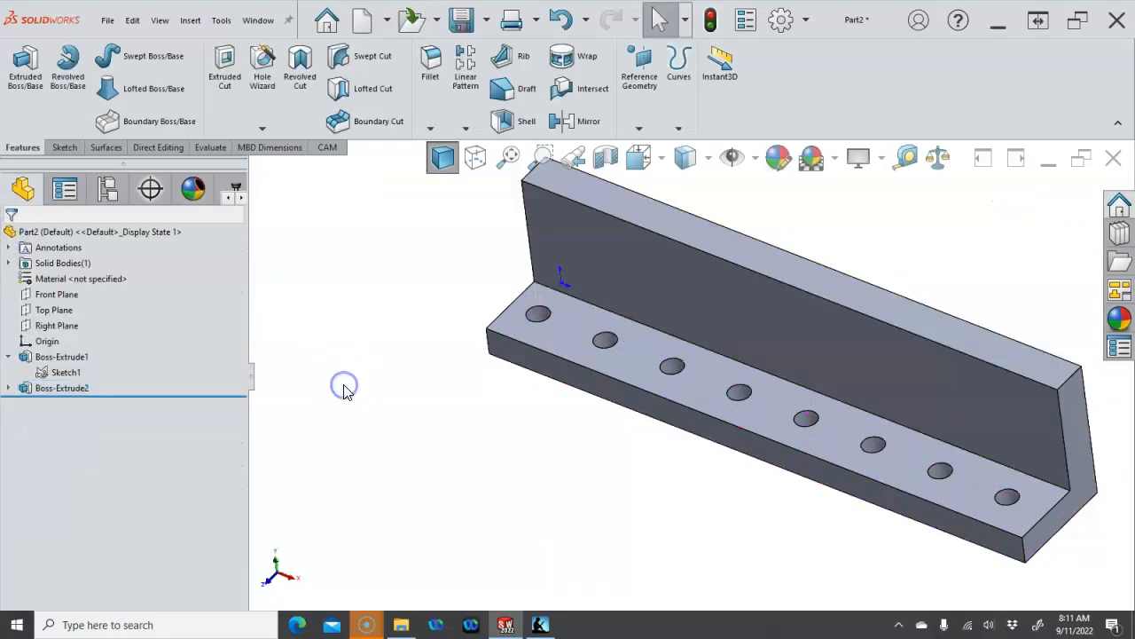
# Step: Open a new sketch on the front face of the upright wall, viewed from the front
pyautogui.hotkey('ctrl', '1')
pyautogui.click(593, 338)
pyautogui.press('s')
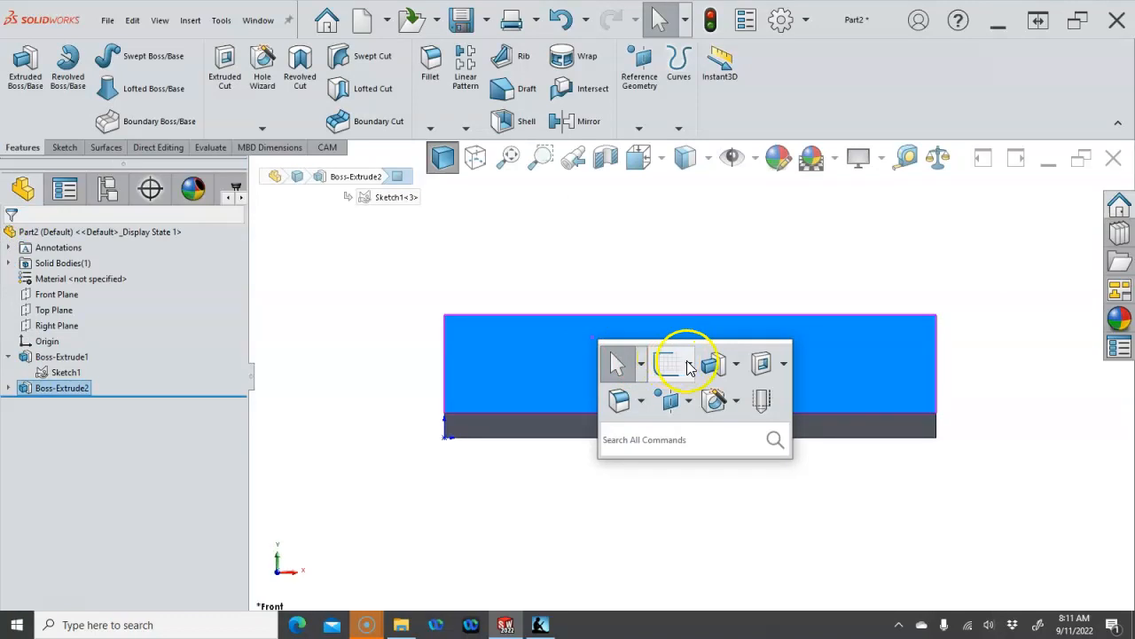
pyautogui.click(530, 329)
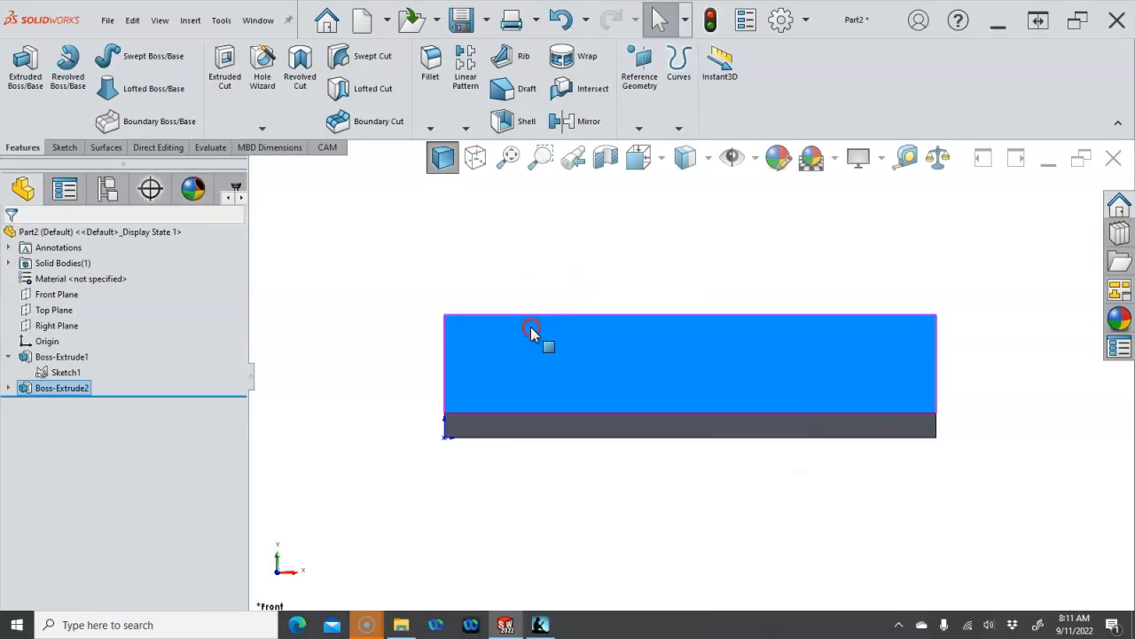
pyautogui.rightClick(531, 330)
pyautogui.click(562, 299)
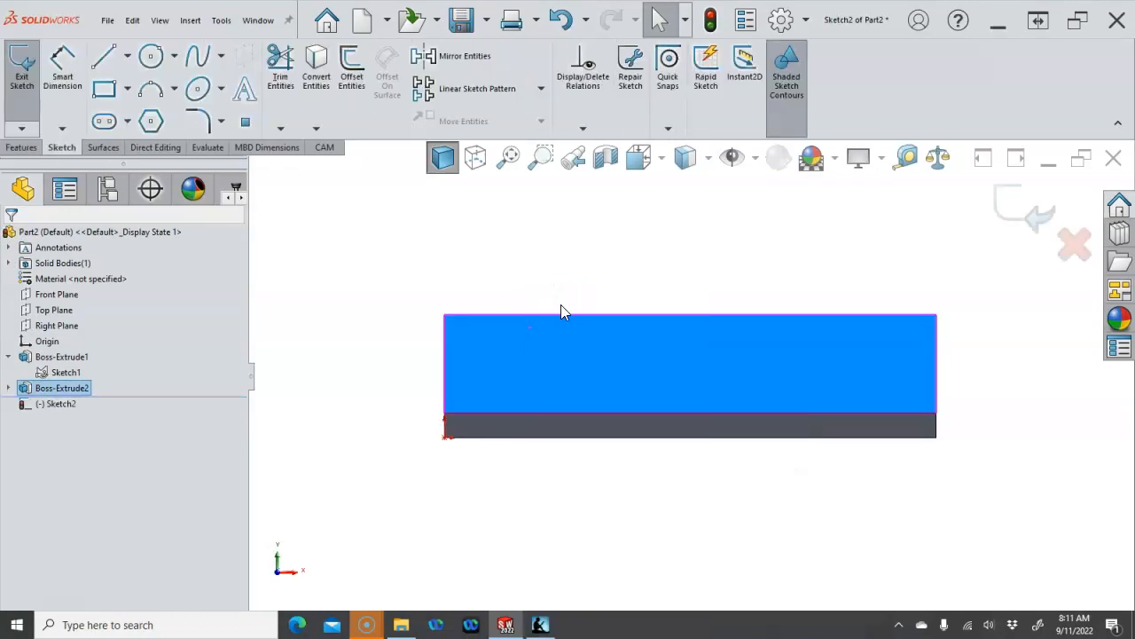
# Step: Sketch a circle 10 mm in diameter near the left end of the upright wall's face
pyautogui.rightClick(593, 353)
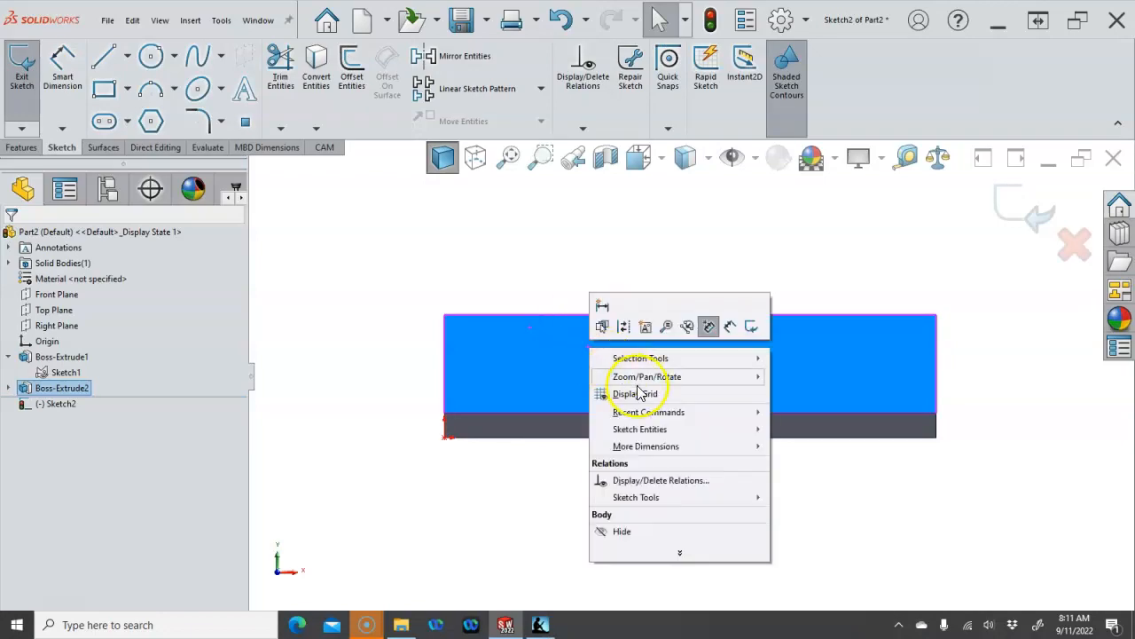
pyautogui.moveTo(657, 432)
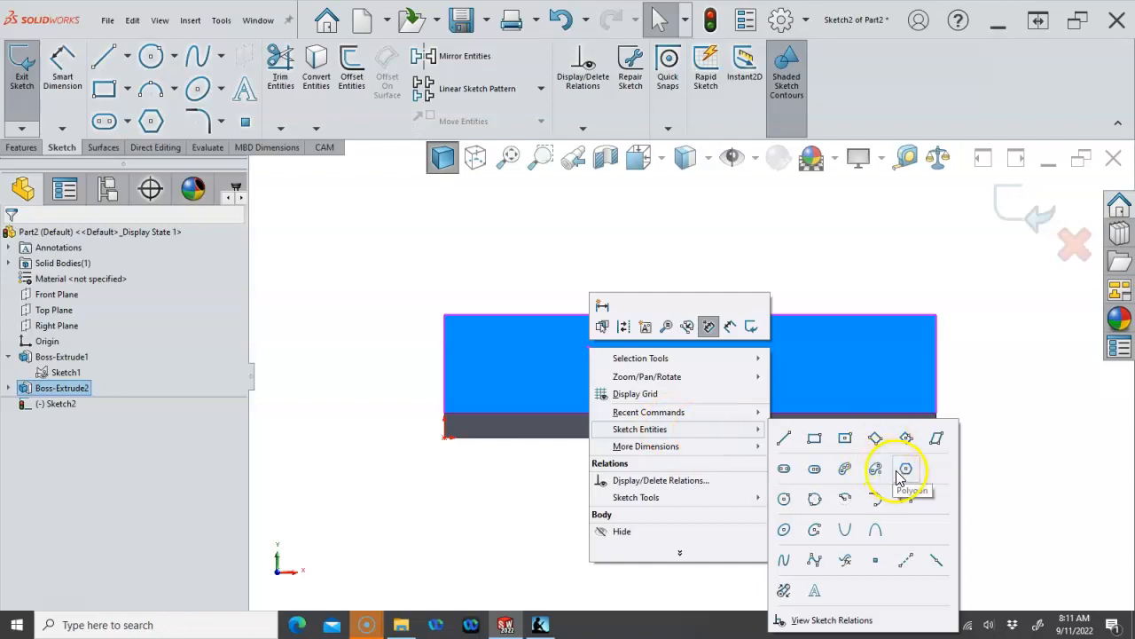
pyautogui.click(784, 499)
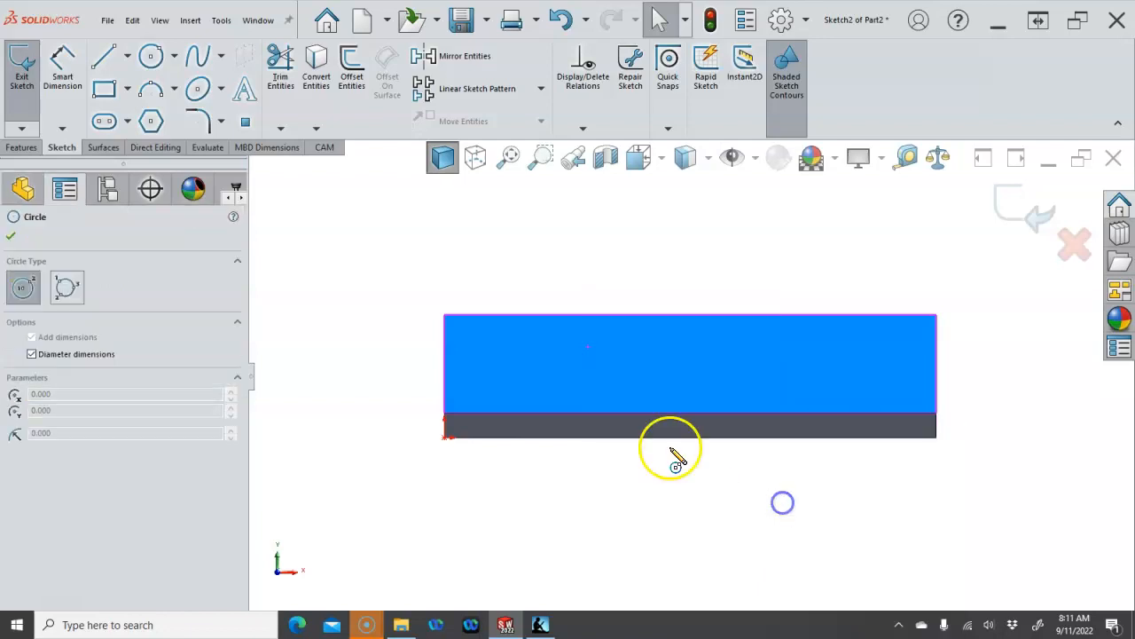
pyautogui.moveTo(494, 370)
pyautogui.mouseDown()
pyautogui.moveTo(509, 385)
pyautogui.moveTo(664, 380)
pyautogui.moveTo(553, 370)
pyautogui.moveTo(507, 387)
pyautogui.mouseUp()
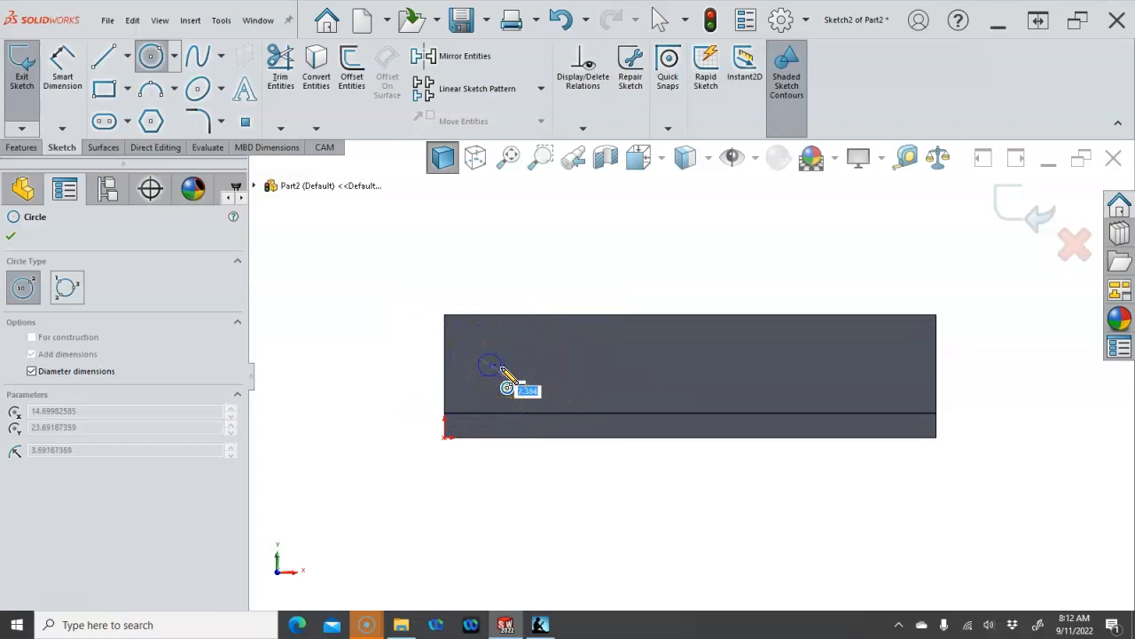
pyautogui.press('Return')
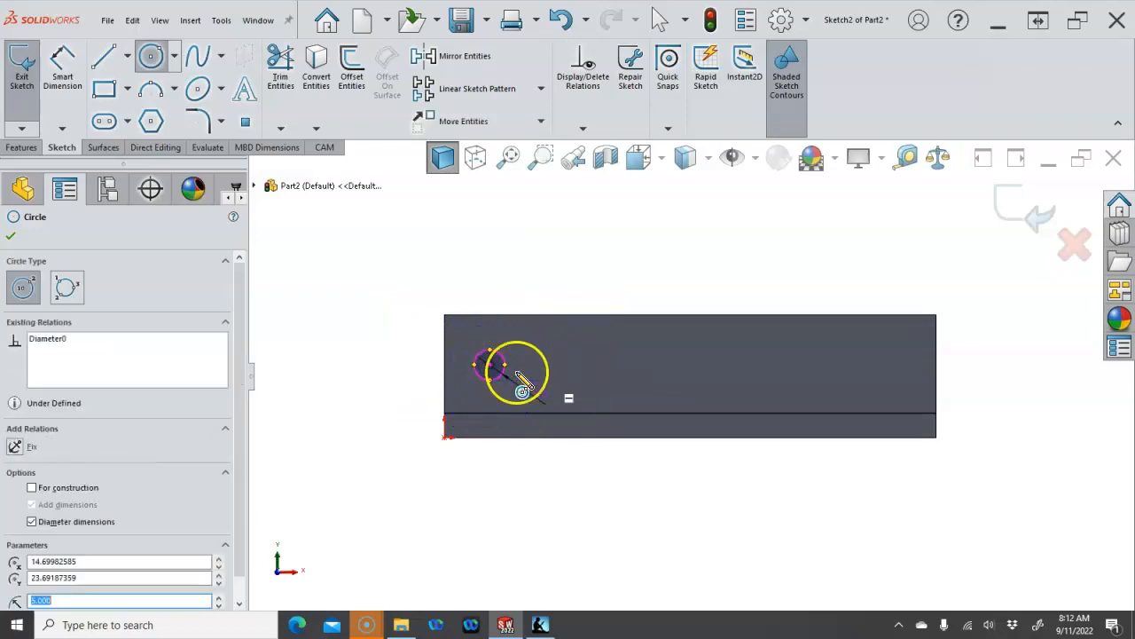
# Step: Sketch a second circle near the wall's right end and make it equal to the first circle
pyautogui.moveTo(886, 349); pyautogui.dragTo(907, 372)
pyautogui.rightClick(971, 367)
pyautogui.click(1021, 346)
pyautogui.click(906, 345)
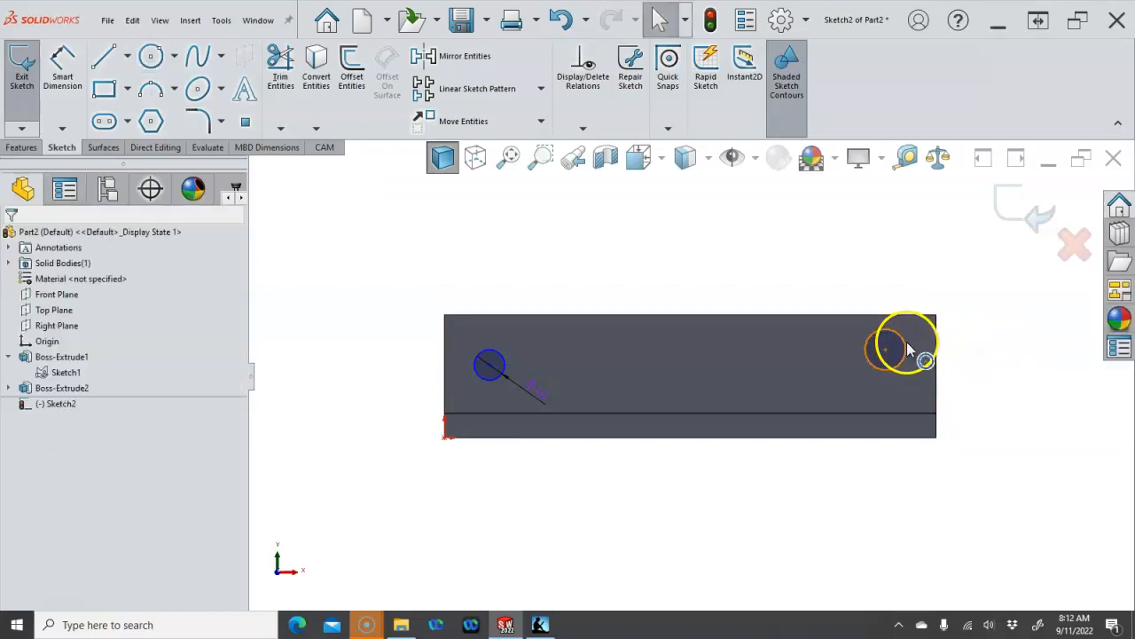
pyautogui.keyDown('ctrl'); pyautogui.click(503, 358); pyautogui.keyUp('ctrl')
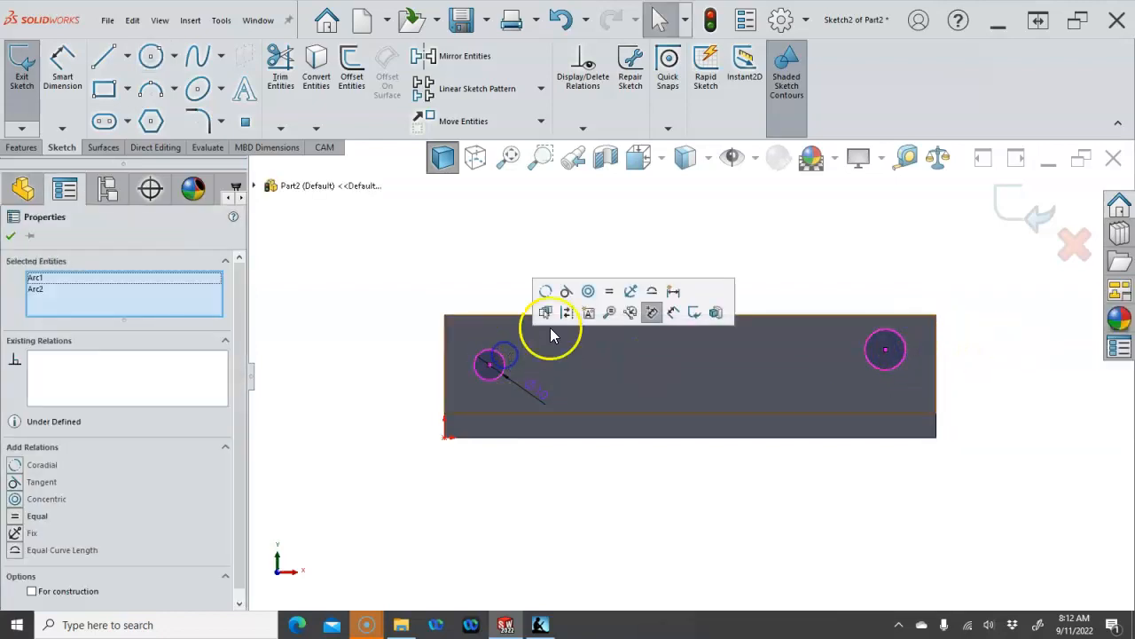
pyautogui.click(611, 293)
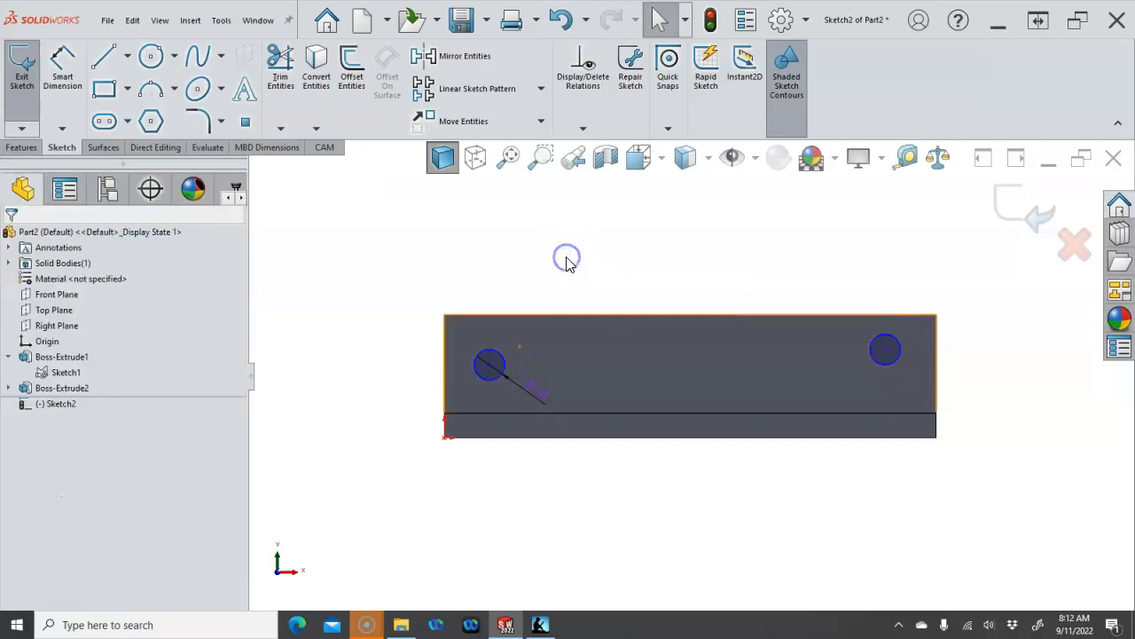
# Step: Dimension the right circle's centre 12 mm below the wall's upper edge
pyautogui.rightClick(568, 257)
pyautogui.click(709, 238)
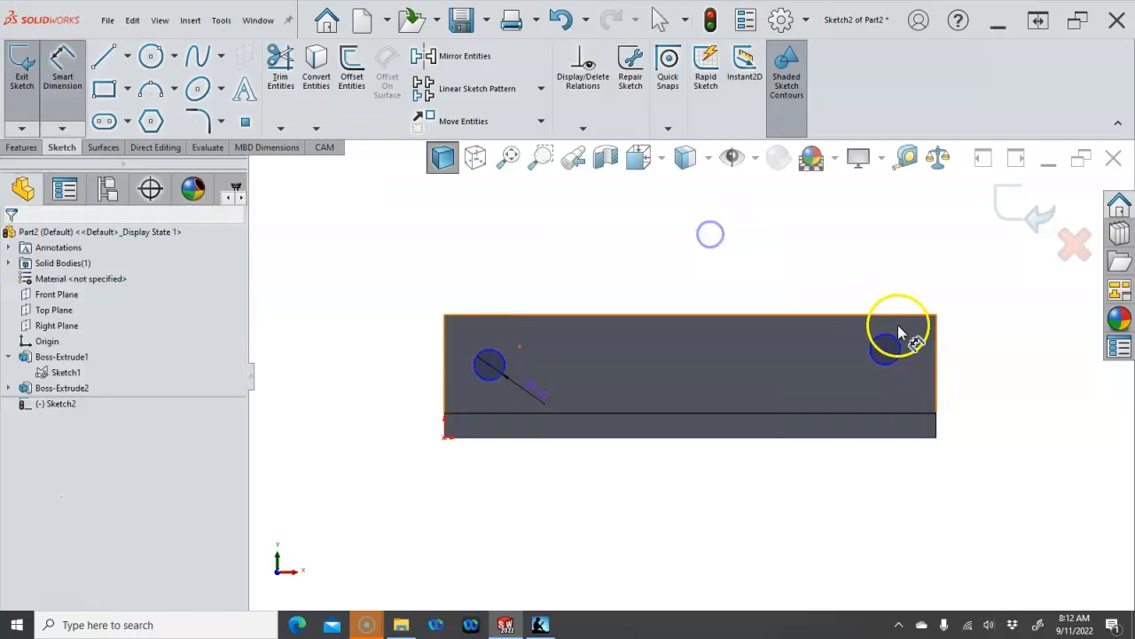
pyautogui.click(901, 345)
pyautogui.click(918, 315)
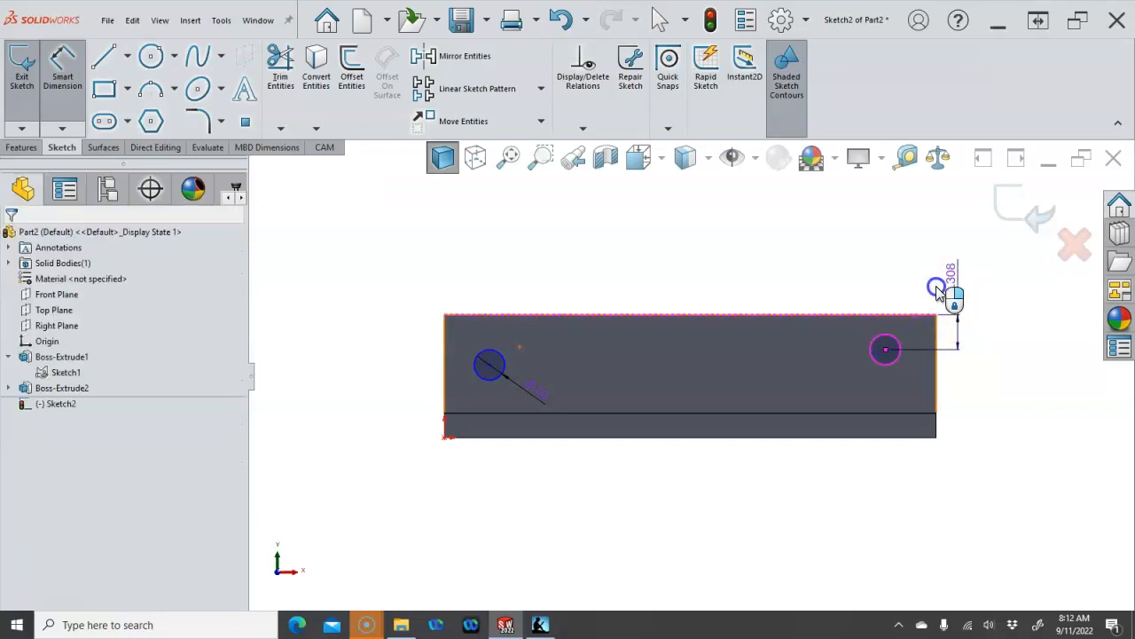
pyautogui.click(937, 293)
pyautogui.write('12')
pyautogui.click(842, 352)
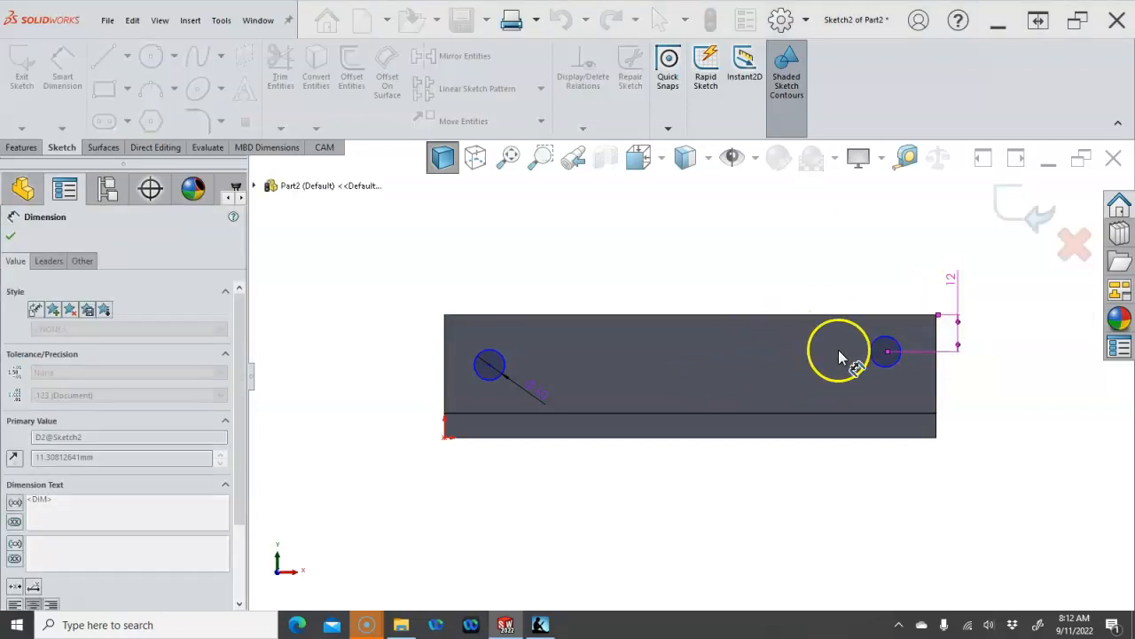
# Step: Dimension the right circle's centre 12 mm from the wall's right end edge
pyautogui.click(901, 345)
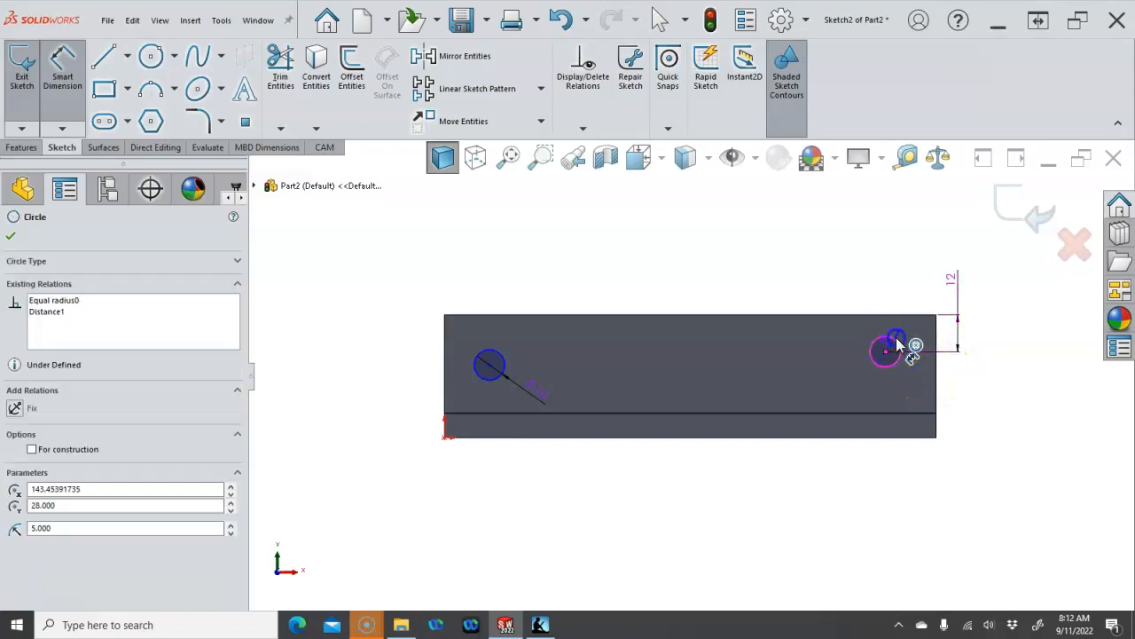
pyautogui.click(942, 376)
pyautogui.click(913, 272)
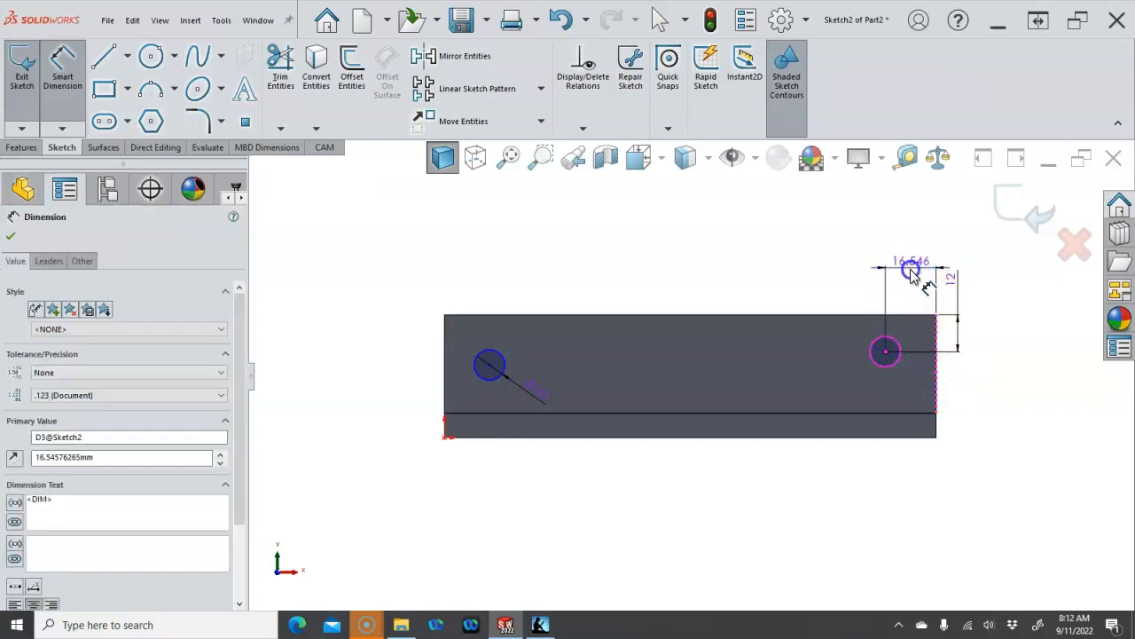
pyautogui.write('12')
pyautogui.click(803, 242)
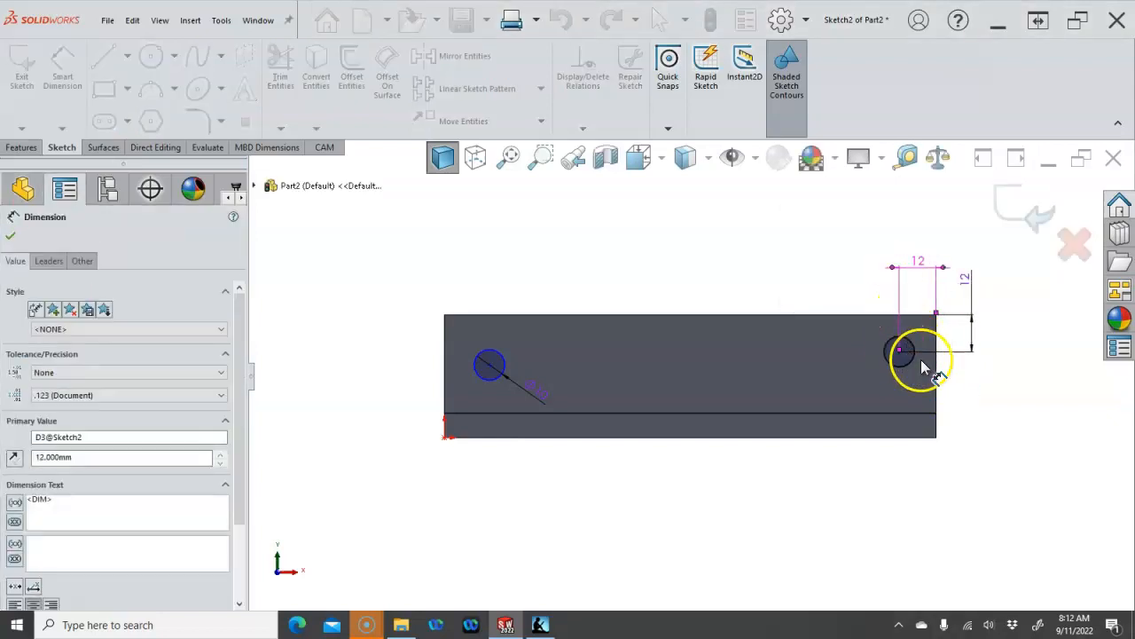
pyautogui.press('Escape')
# Step: Dimension the left circle's centre 18 mm below the wall's upper edge
pyautogui.click(484, 353)
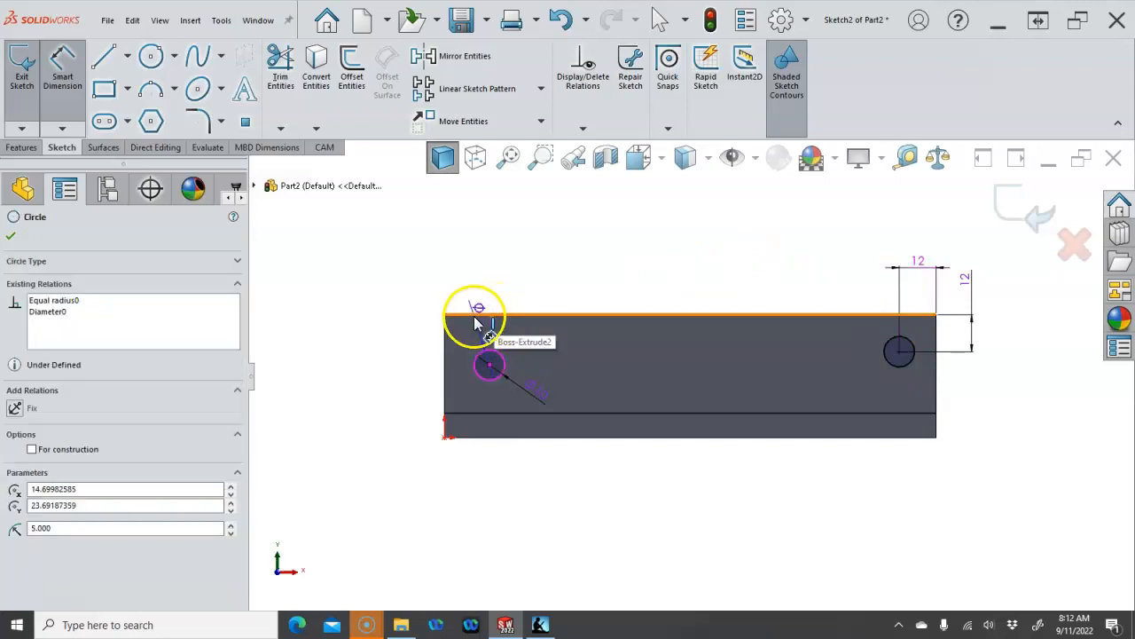
pyautogui.click(476, 317)
pyautogui.click(385, 293)
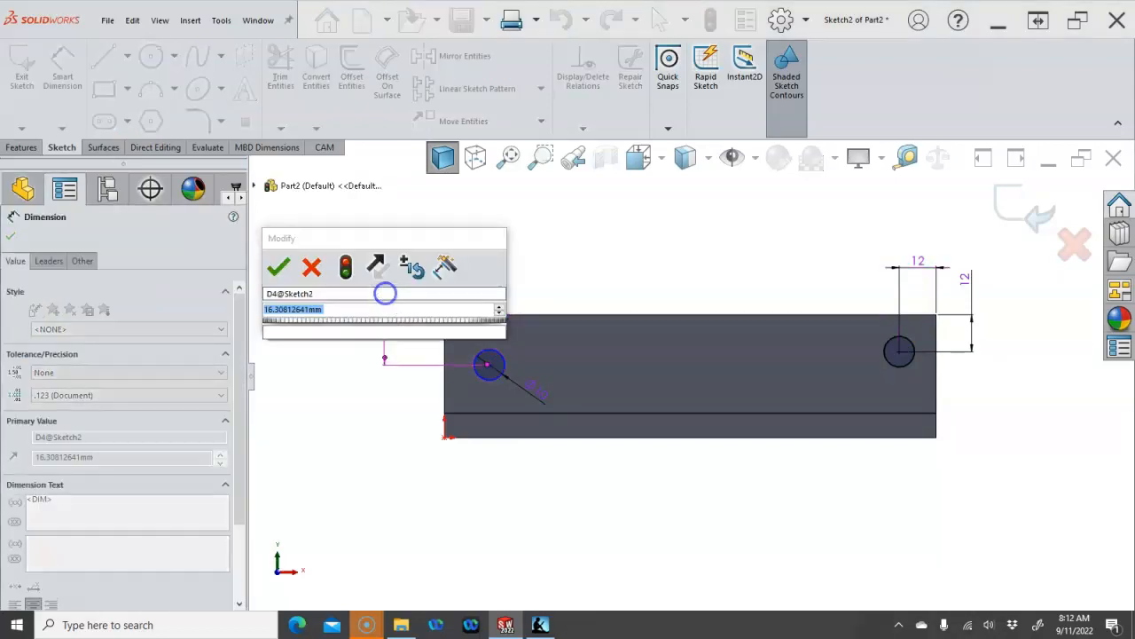
pyautogui.write('18')
pyautogui.press('Return')
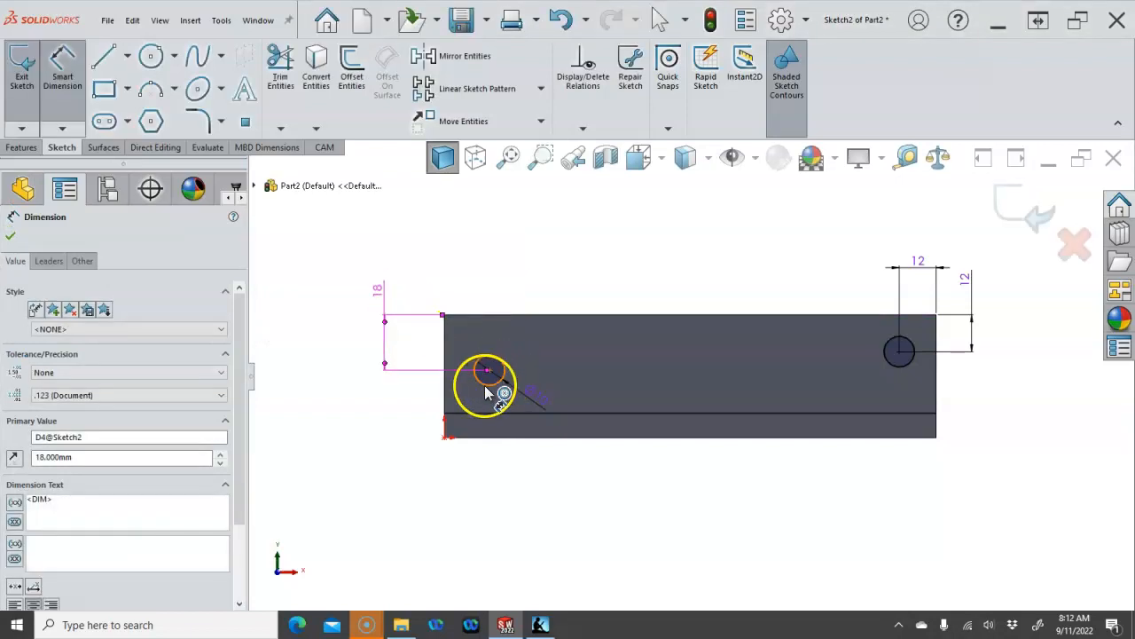
# Step: Dimension the left circle's centre 12 mm from the wall's left end edge
pyautogui.click(486, 393)
pyautogui.click(444, 385)
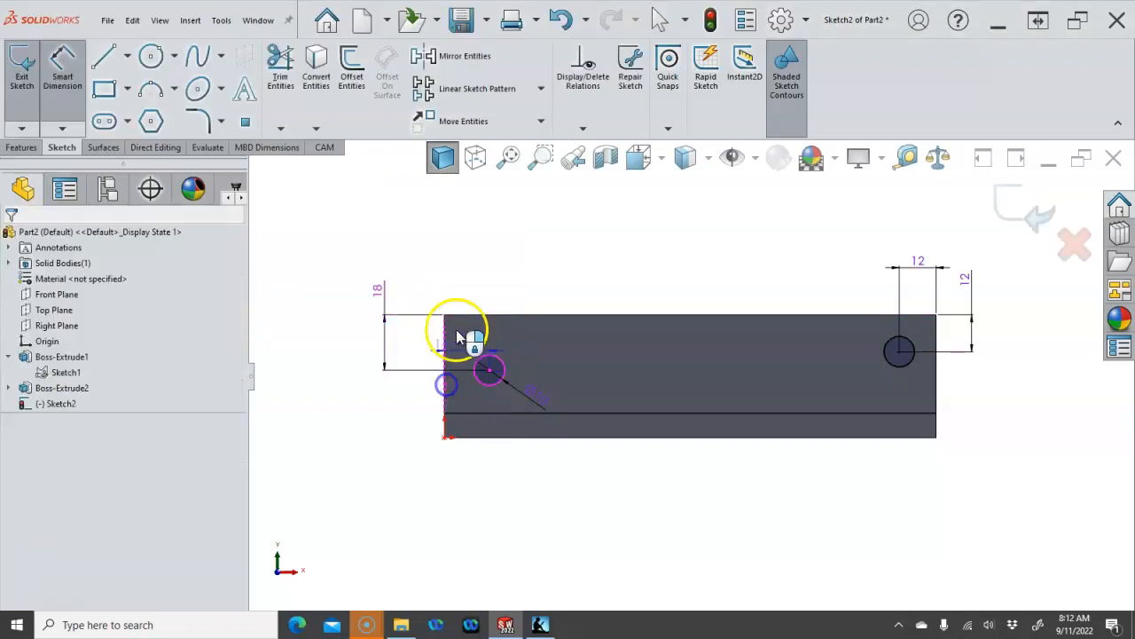
pyautogui.click(428, 293)
pyautogui.write('12')
pyautogui.press('Return')
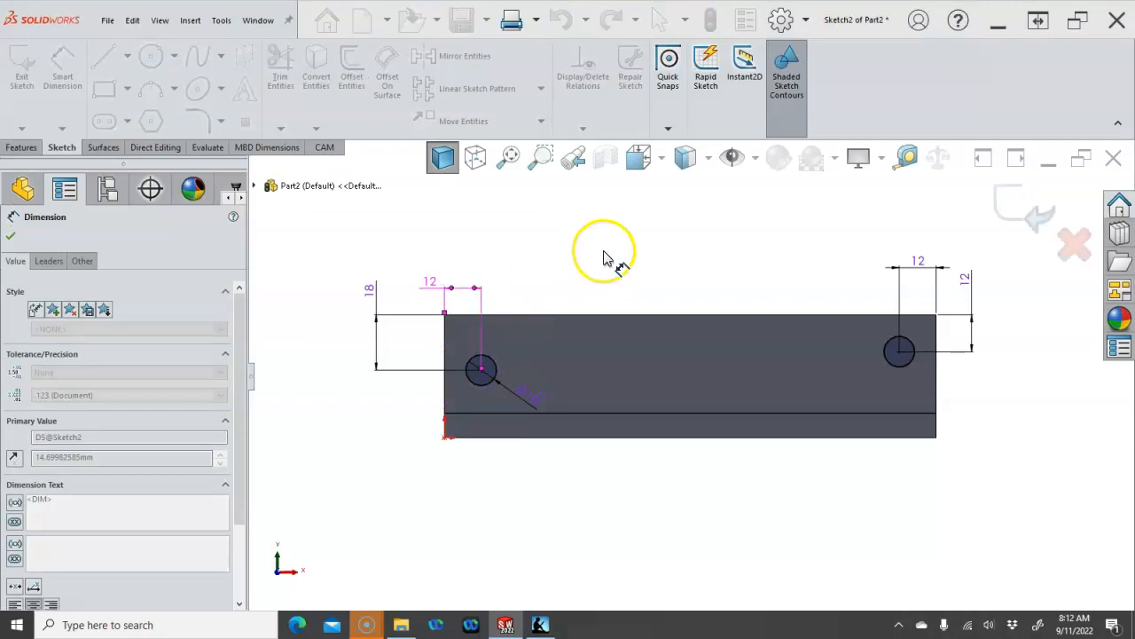
pyautogui.rightClick(635, 263)
pyautogui.click(640, 290)
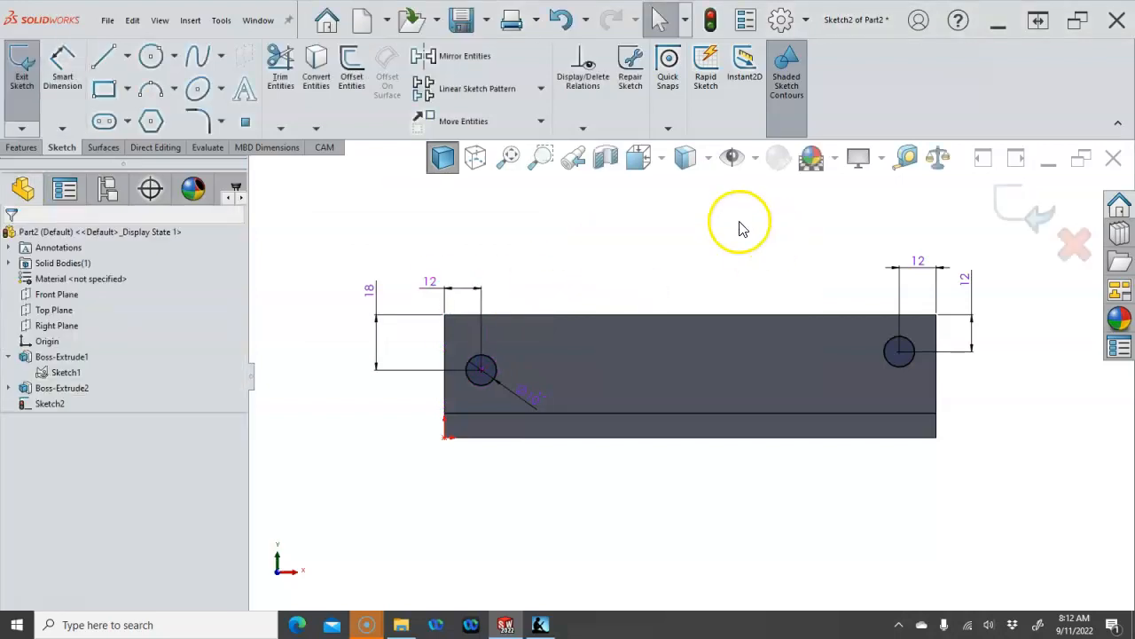
# Step: Cut-extrude both circles all the way through the upright wall and show the part in isometric view
pyautogui.click(22, 147)
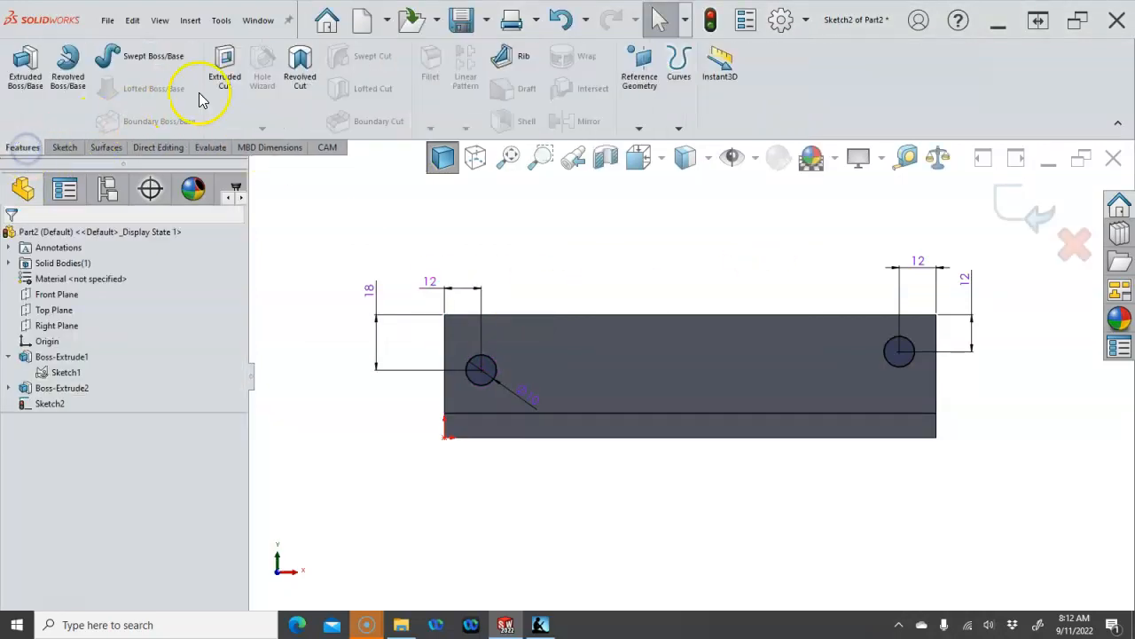
pyautogui.click(225, 78)
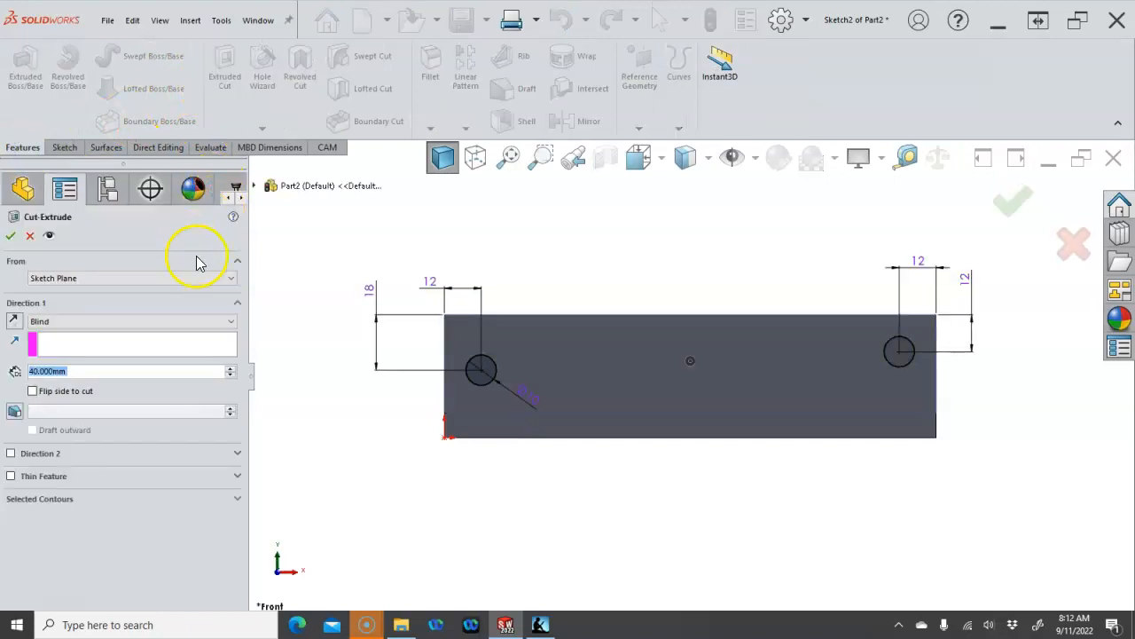
pyautogui.click(55, 321)
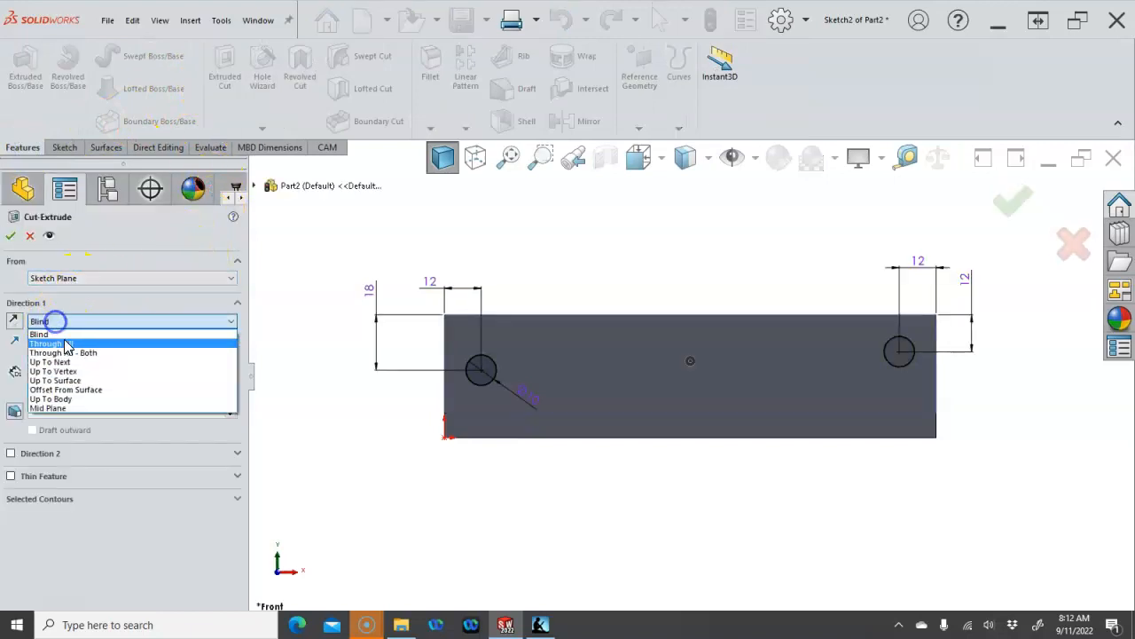
pyautogui.click(69, 364)
pyautogui.click(12, 236)
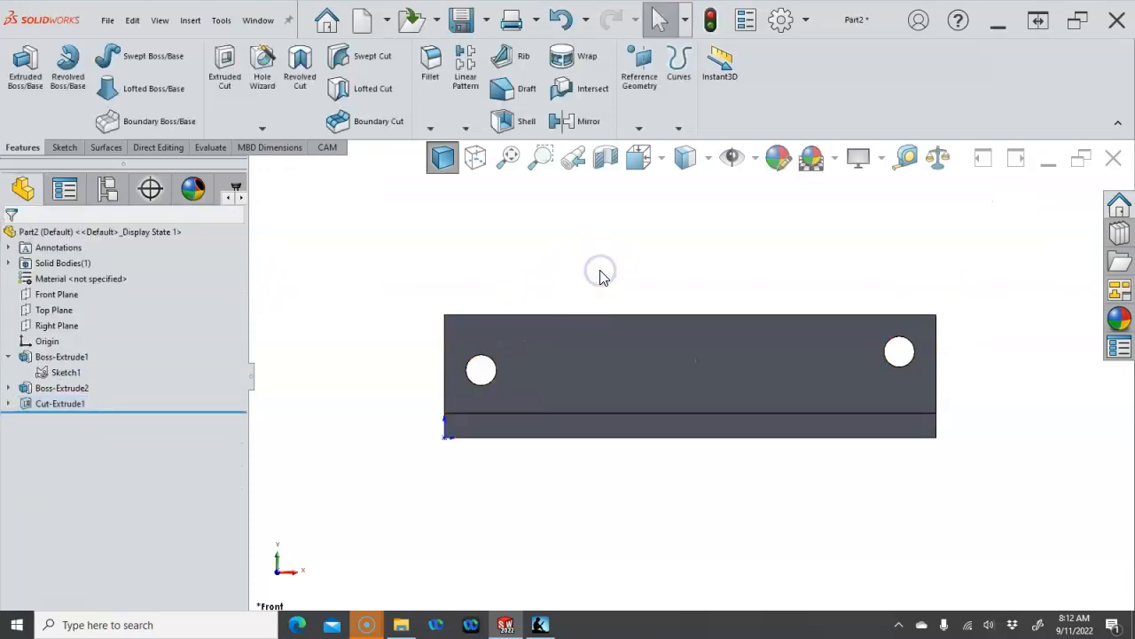
pyautogui.hotkey('ctrl', '7')
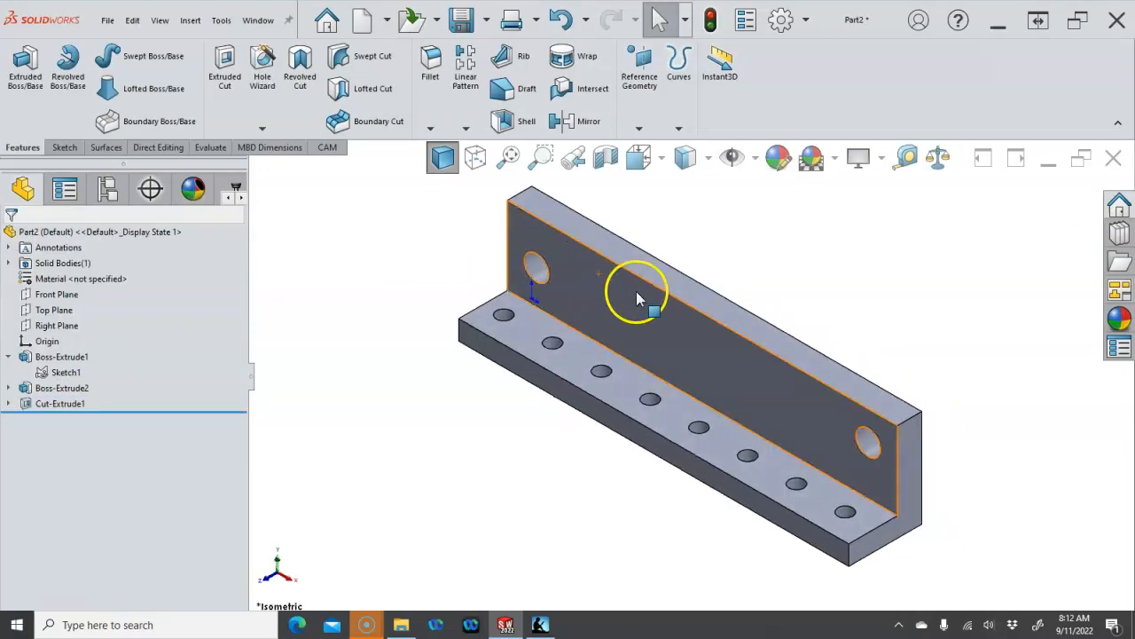
# Step: Fillet the wall's two upper corner edges and the base plate's two front corner edges with a 12 mm radius
pyautogui.click(524, 194)
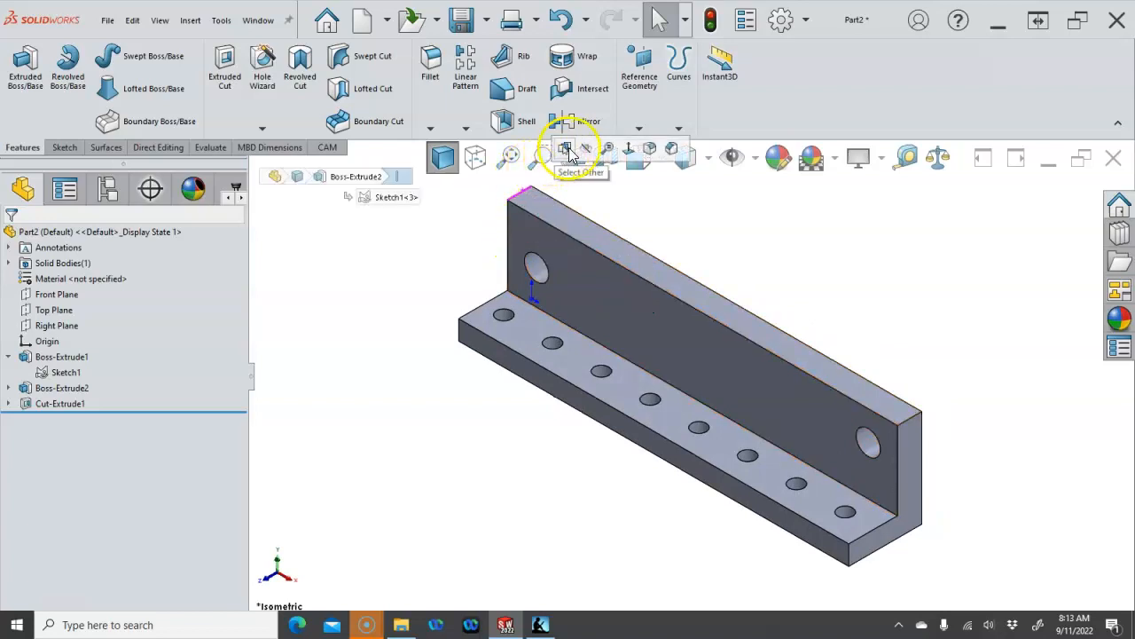
pyautogui.click(649, 151)
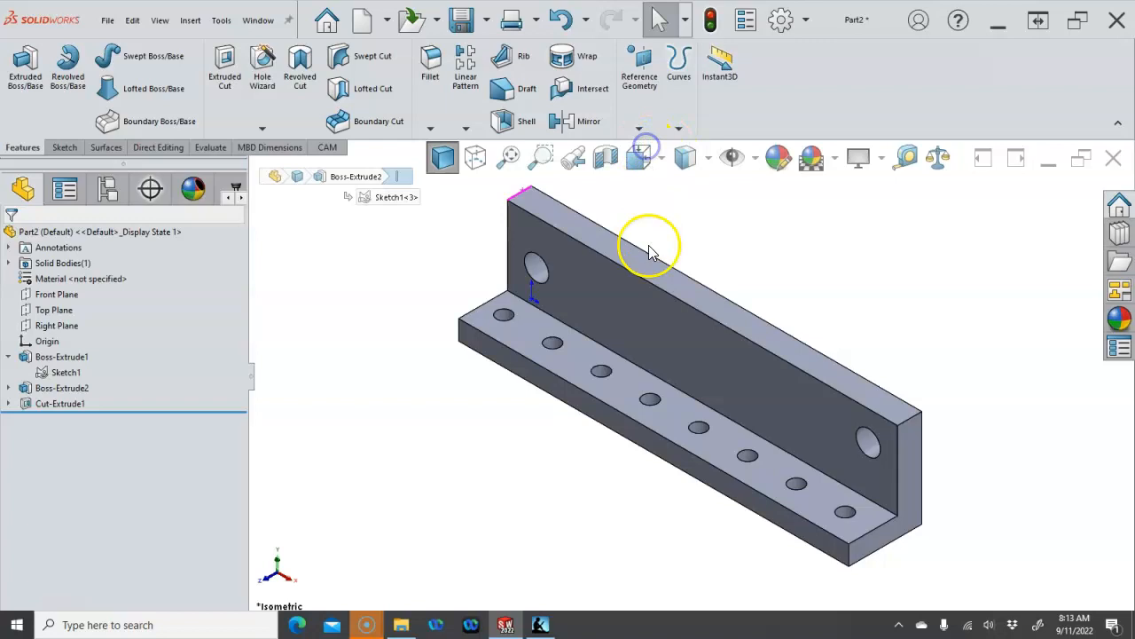
pyautogui.click(905, 414)
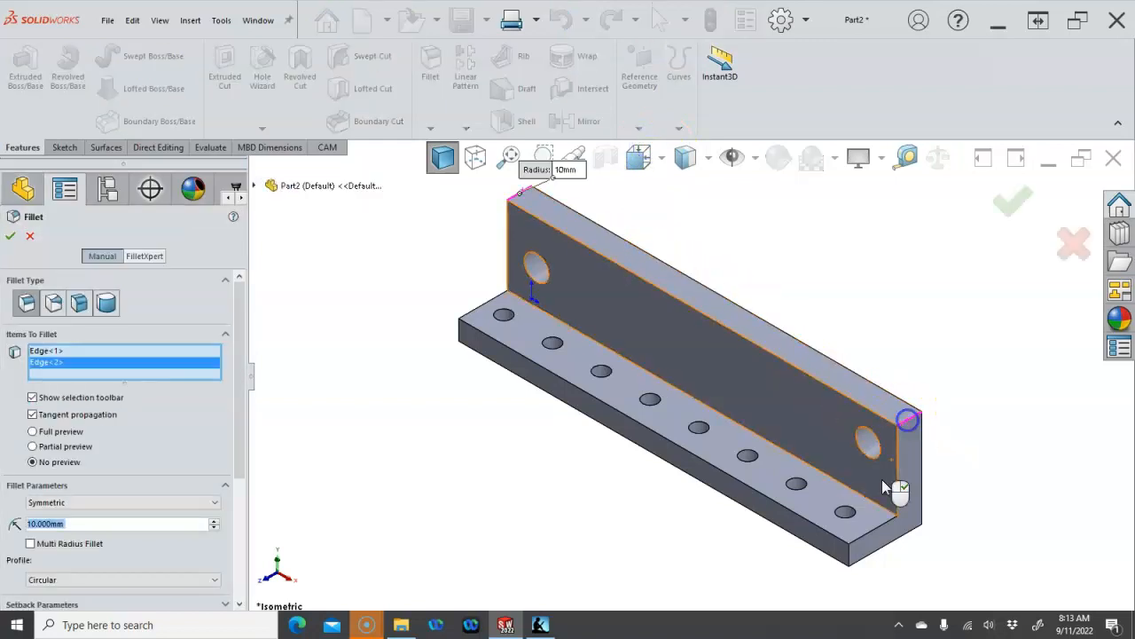
pyautogui.click(848, 554)
pyautogui.click(461, 335)
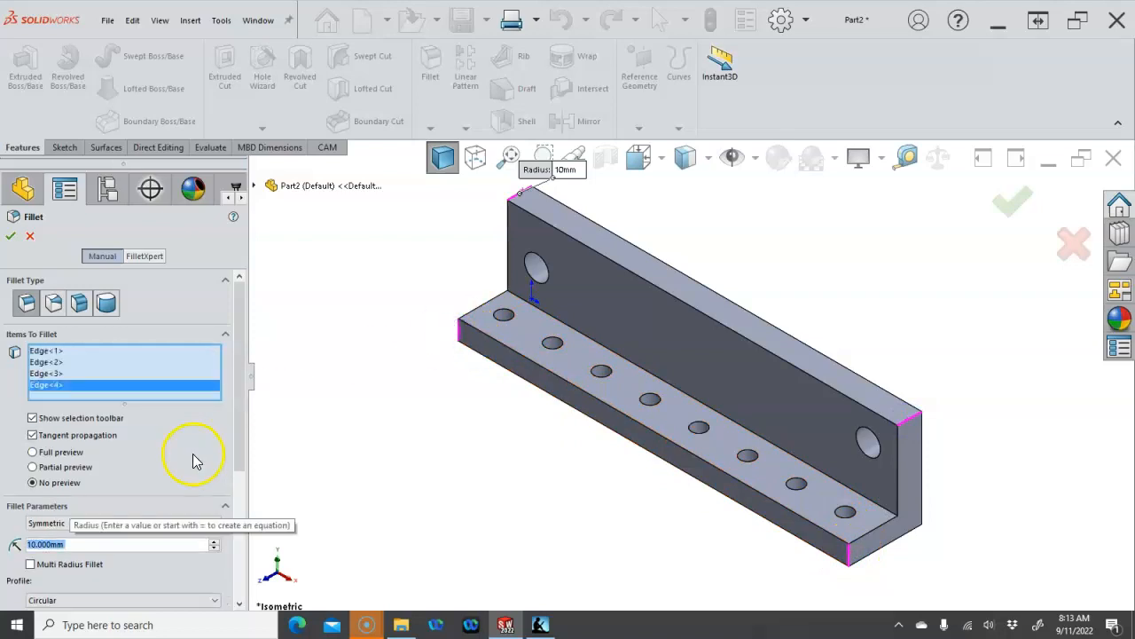
pyautogui.write('12')
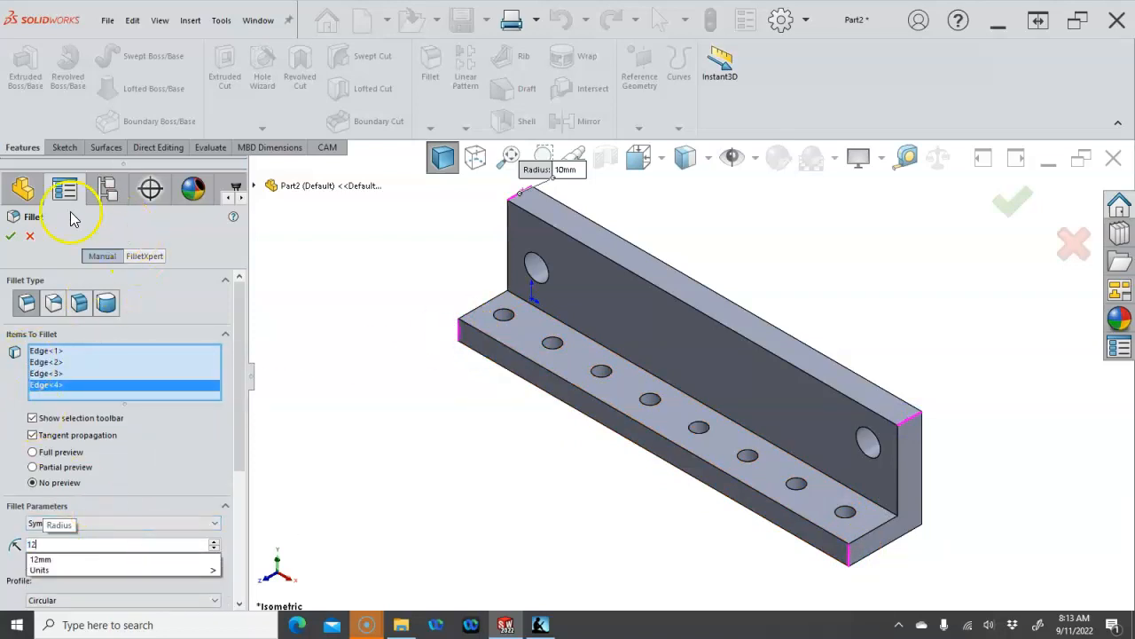
pyautogui.press('Return')
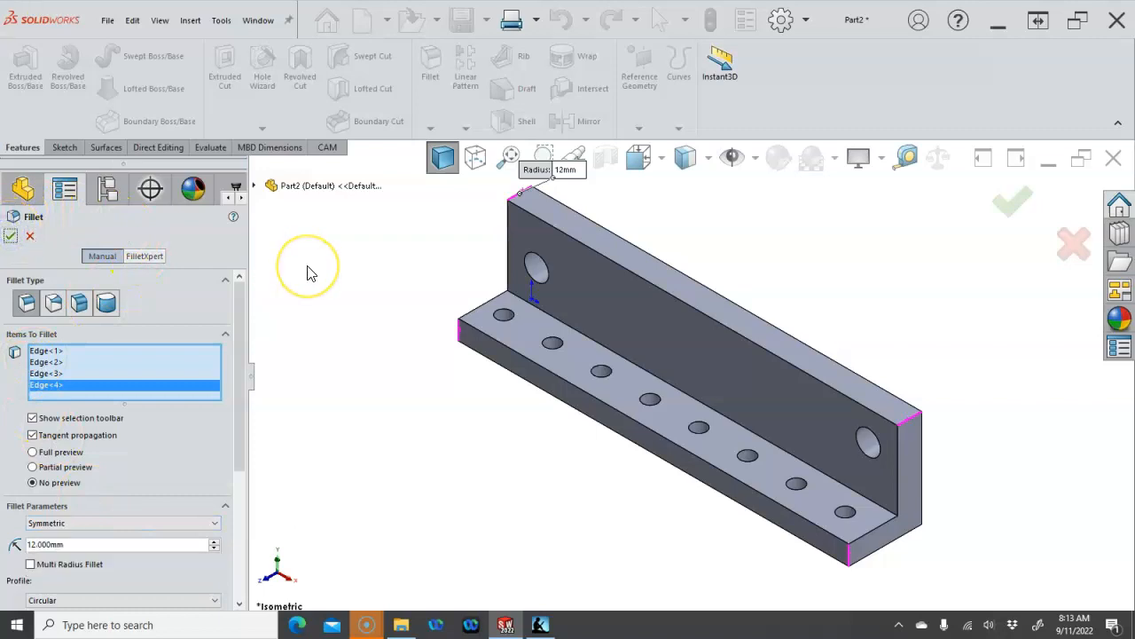
pyautogui.click(9, 237)
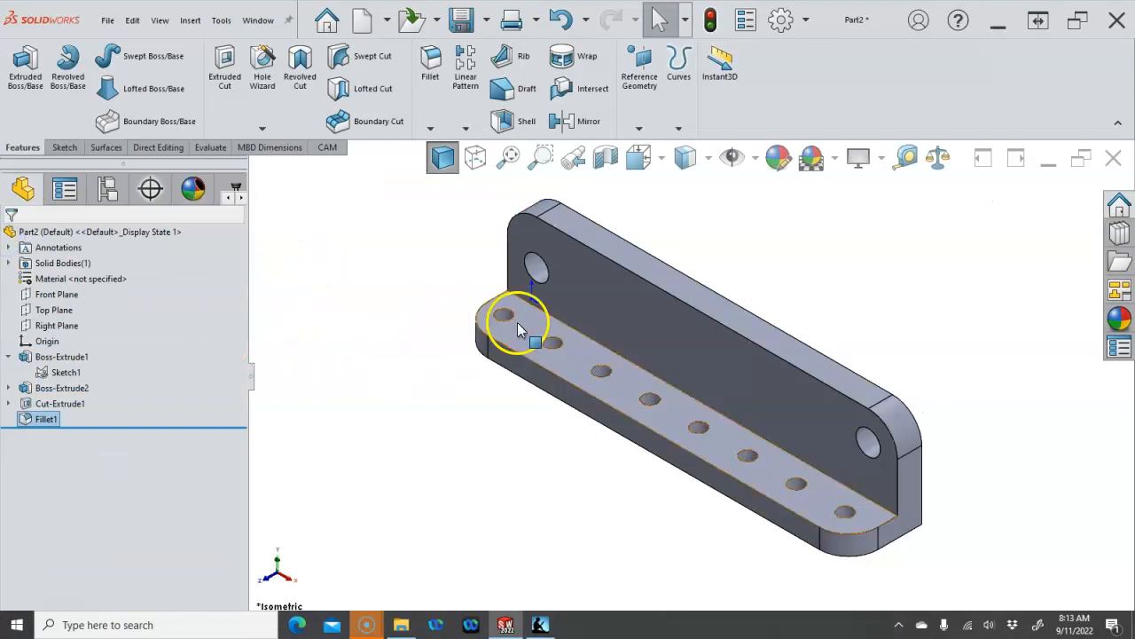
# Step: Set up a 3 mm fillet with partial preview on the inner edge where the base plate meets the upright wall
pyautogui.click(549, 319)
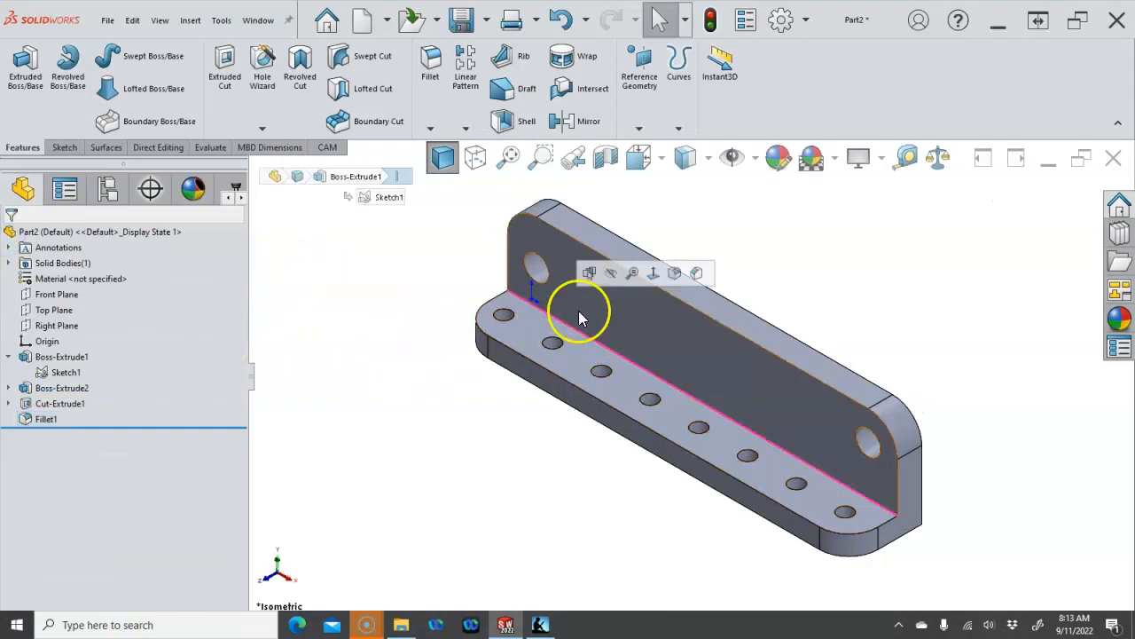
pyautogui.press('Return')
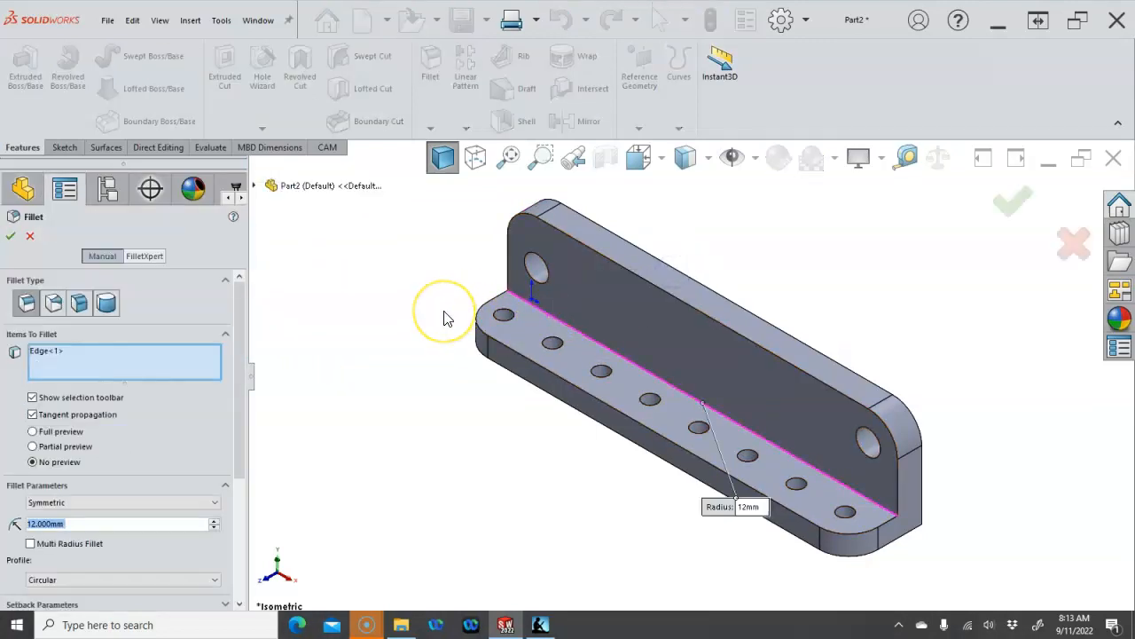
pyautogui.write('3')
pyautogui.press('Return')
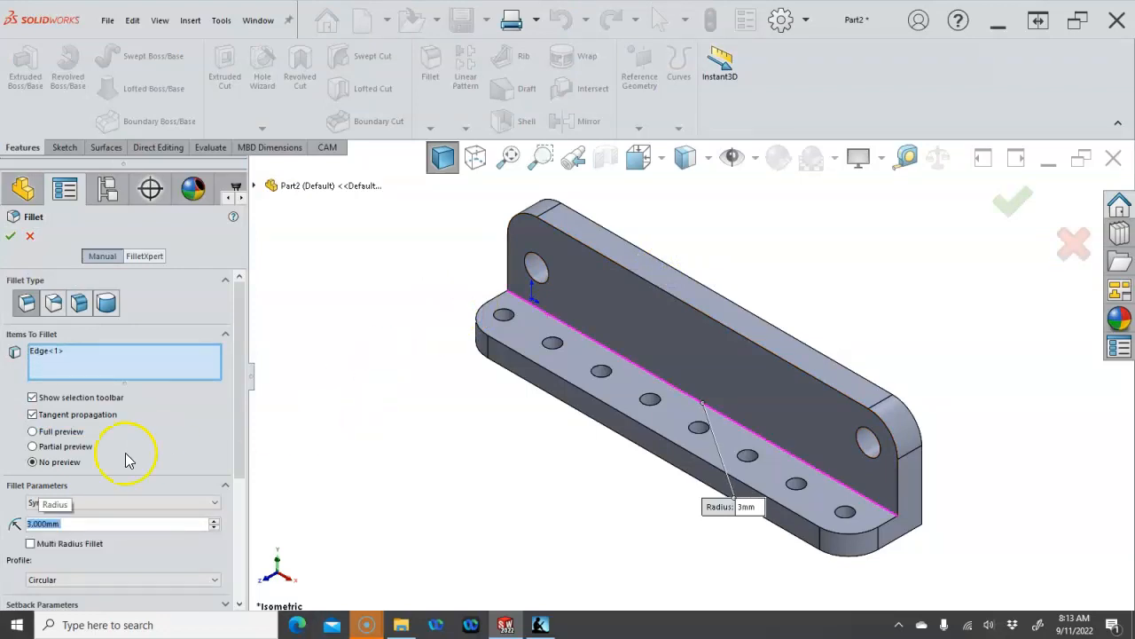
pyautogui.click(35, 447)
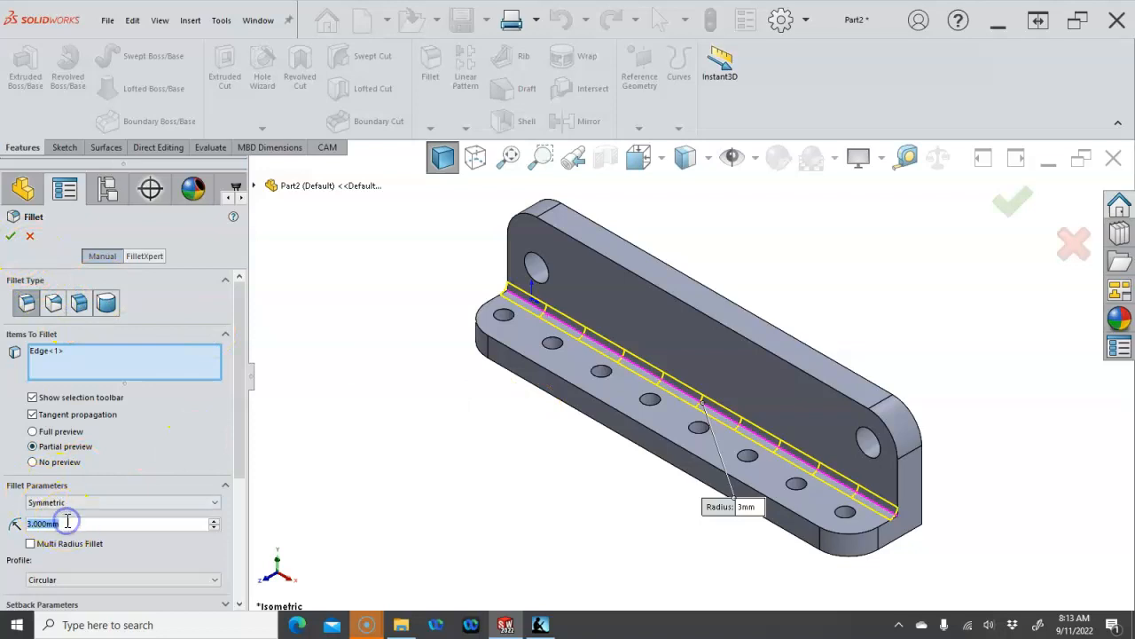
# Step: Set the inner edge fillet's radius to 12 mm, apply it and inspect how it meets the holes
pyautogui.write('12')
pyautogui.press('Return')
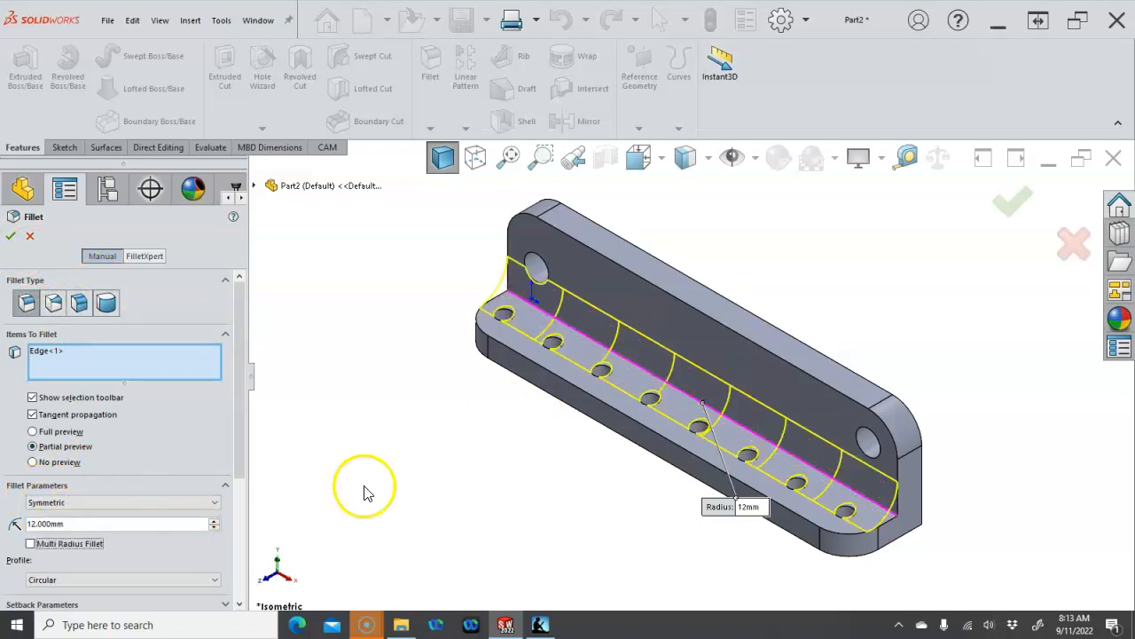
pyautogui.scroll(-2, 528, 321)
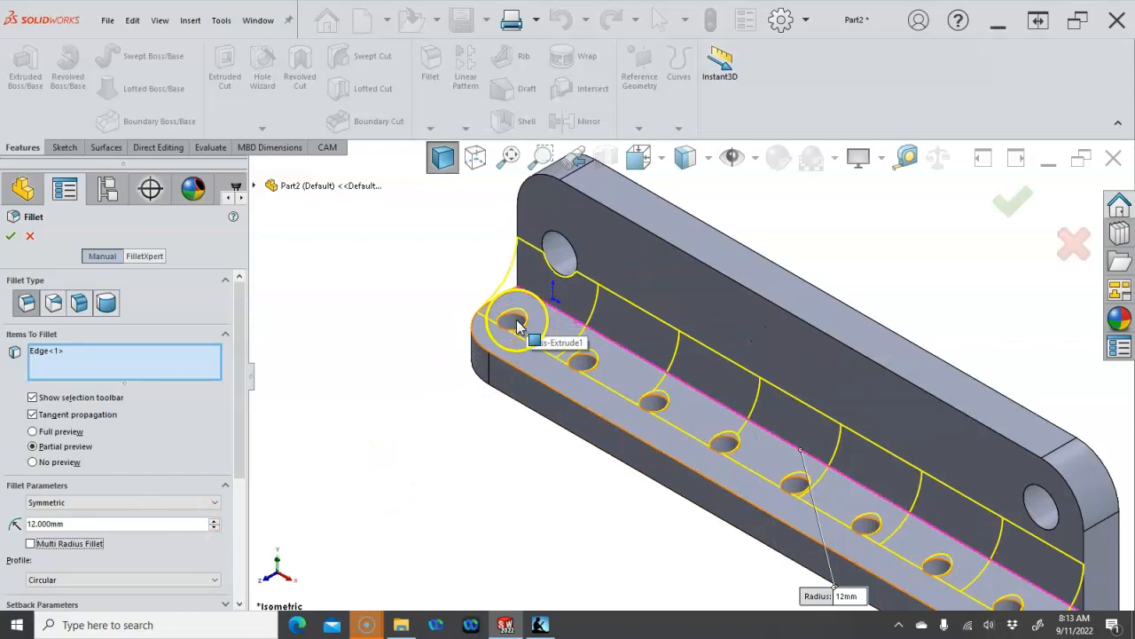
pyautogui.click(11, 235)
pyautogui.moveTo(370, 309); pyautogui.dragTo(422, 276, button='middle')
pyautogui.scroll(2, 495, 331)
pyautogui.moveTo(495, 331); pyautogui.dragTo(469, 346, button='middle')
# Step: Edit the inner edge fillet and set its radius to 3 mm
pyautogui.click(46, 436)
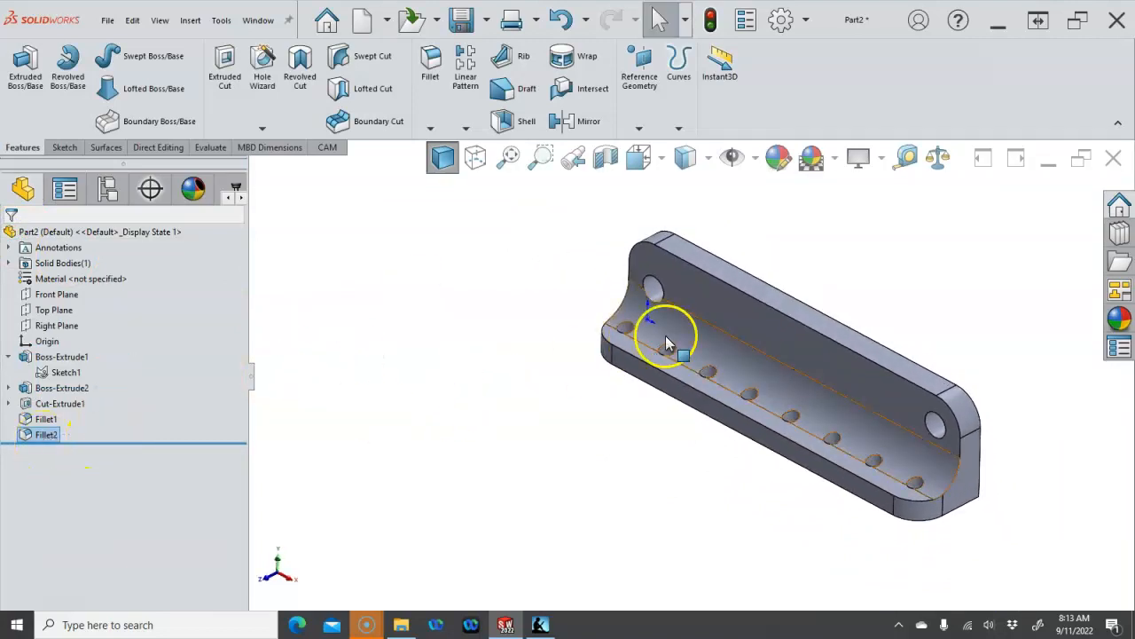
pyautogui.rightClick(33, 442)
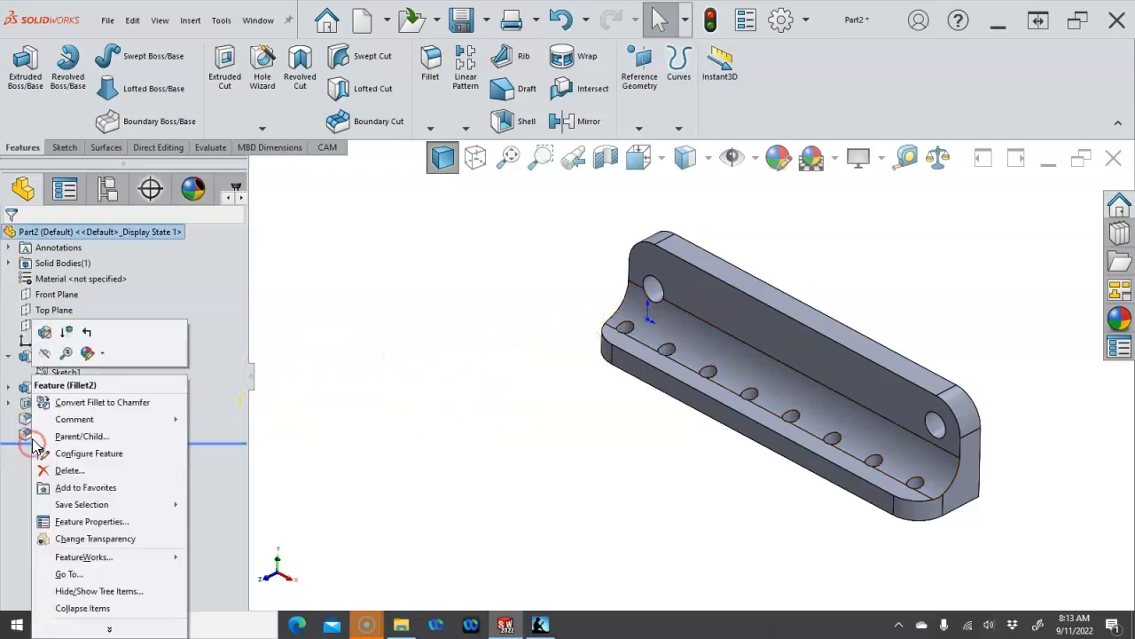
pyautogui.click(130, 434)
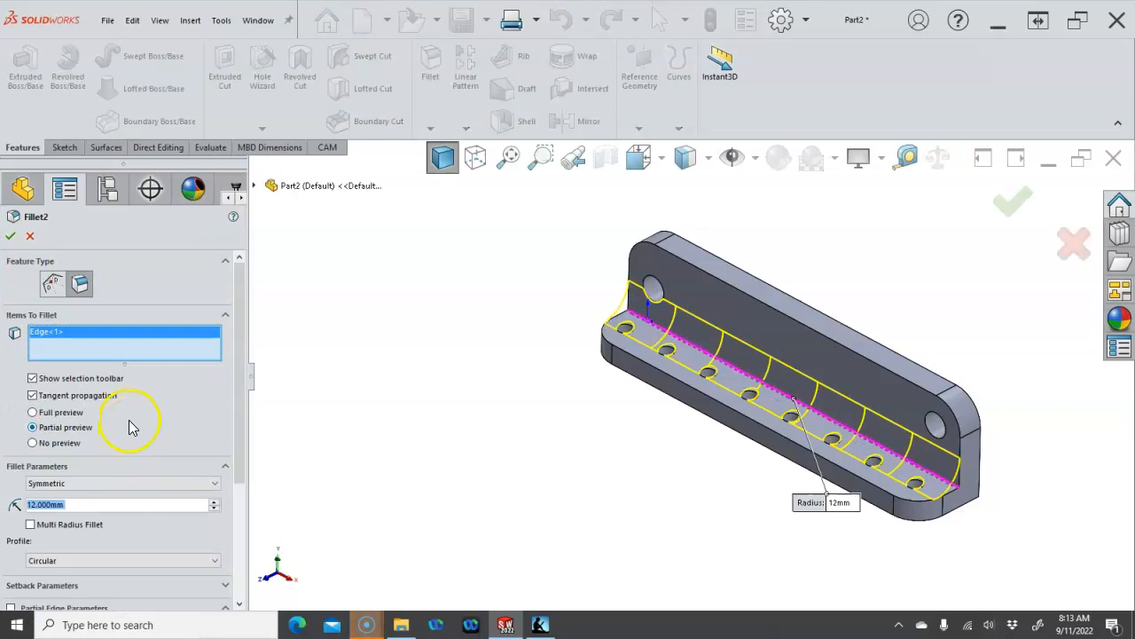
pyautogui.write('3')
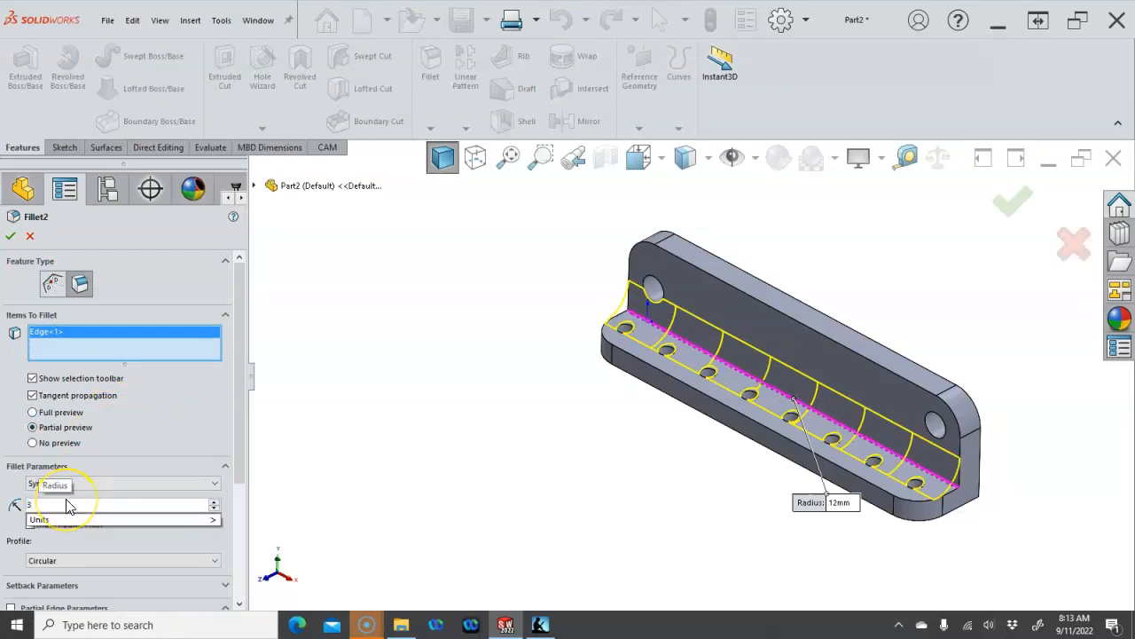
pyautogui.press('Return')
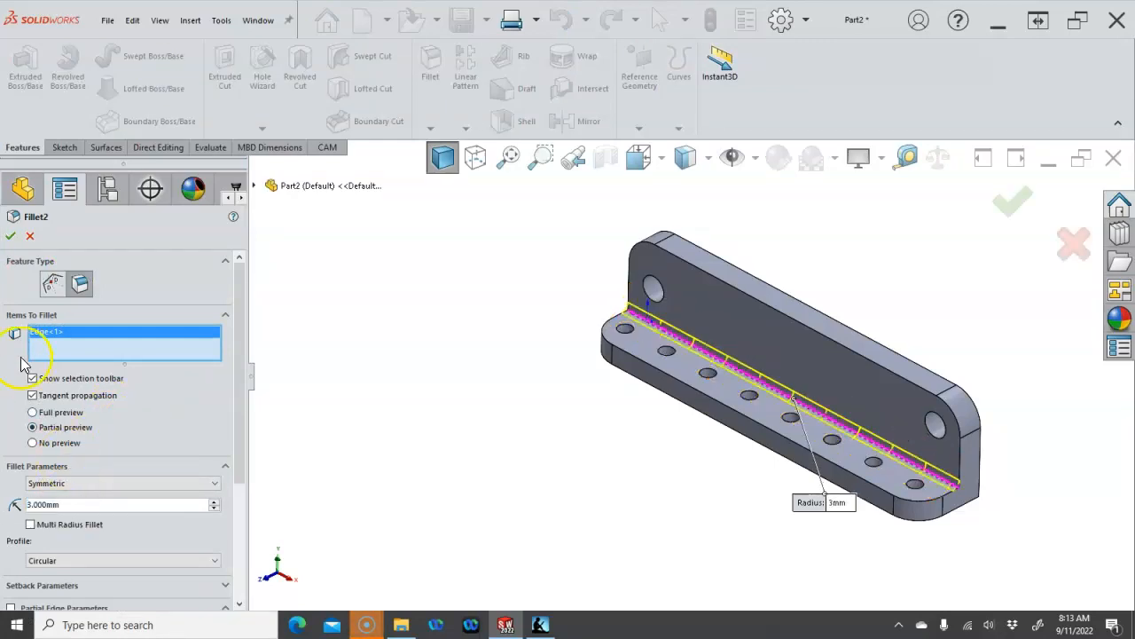
pyautogui.click(11, 235)
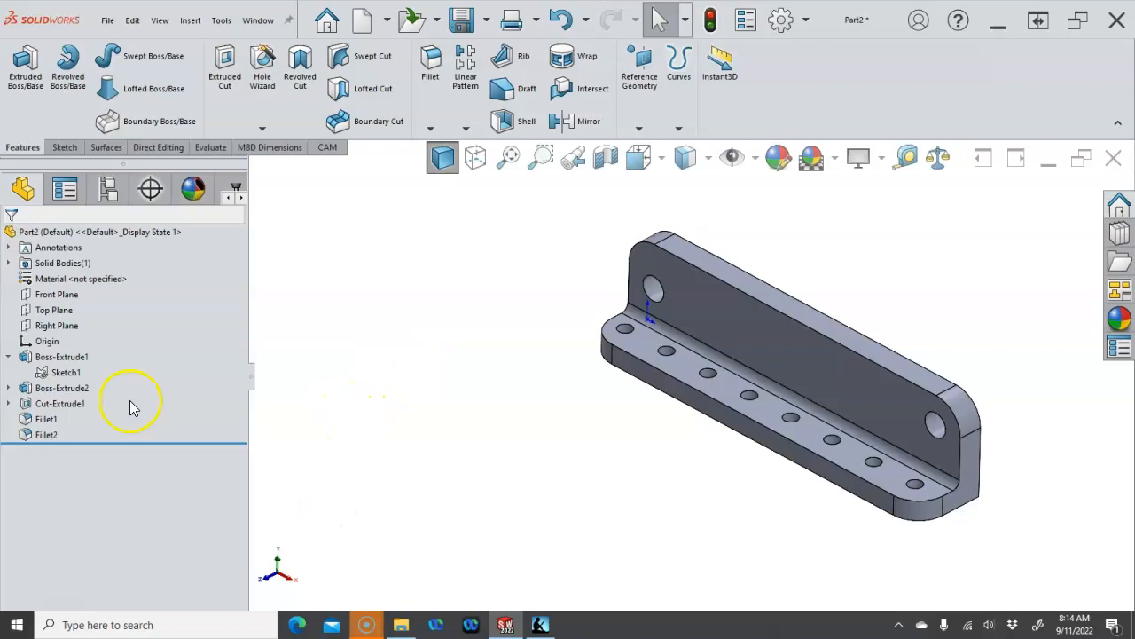
# Step: Highlight the wall's hole cut, clear the selection and show the bracket in isometric view
pyautogui.click(58, 404)
pyautogui.click(440, 453)
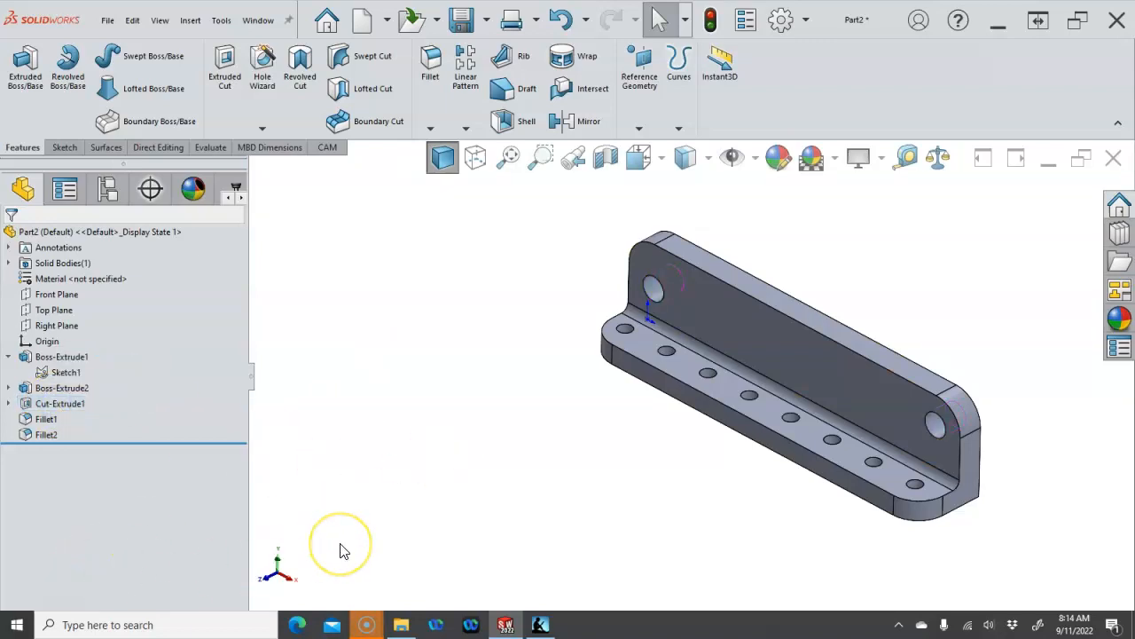
pyautogui.hotkey('ctrl', '7')
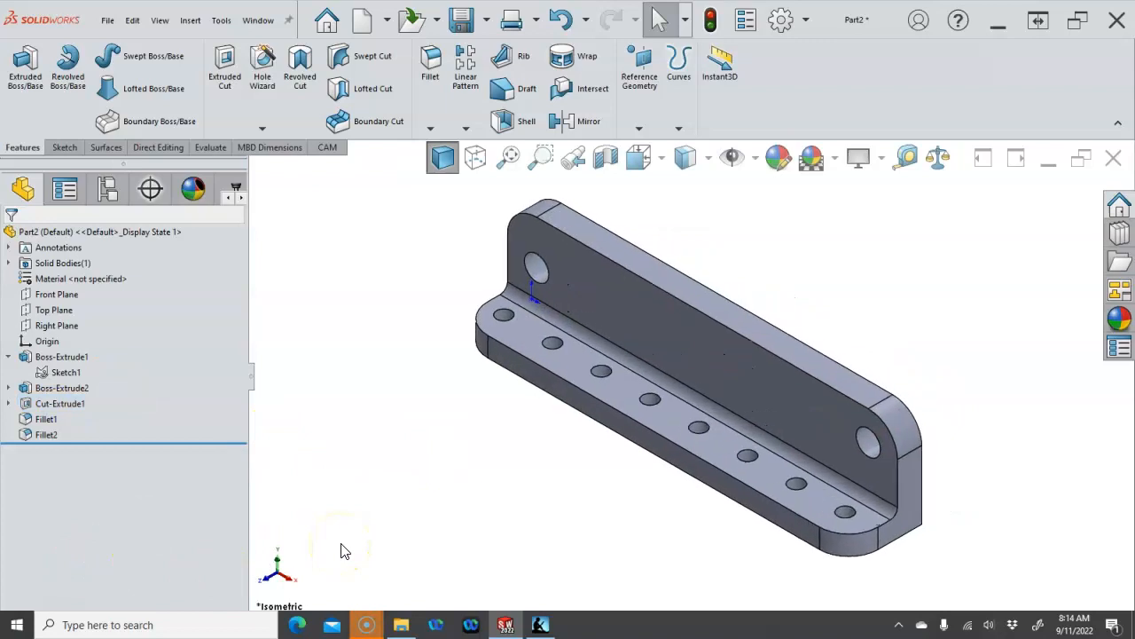